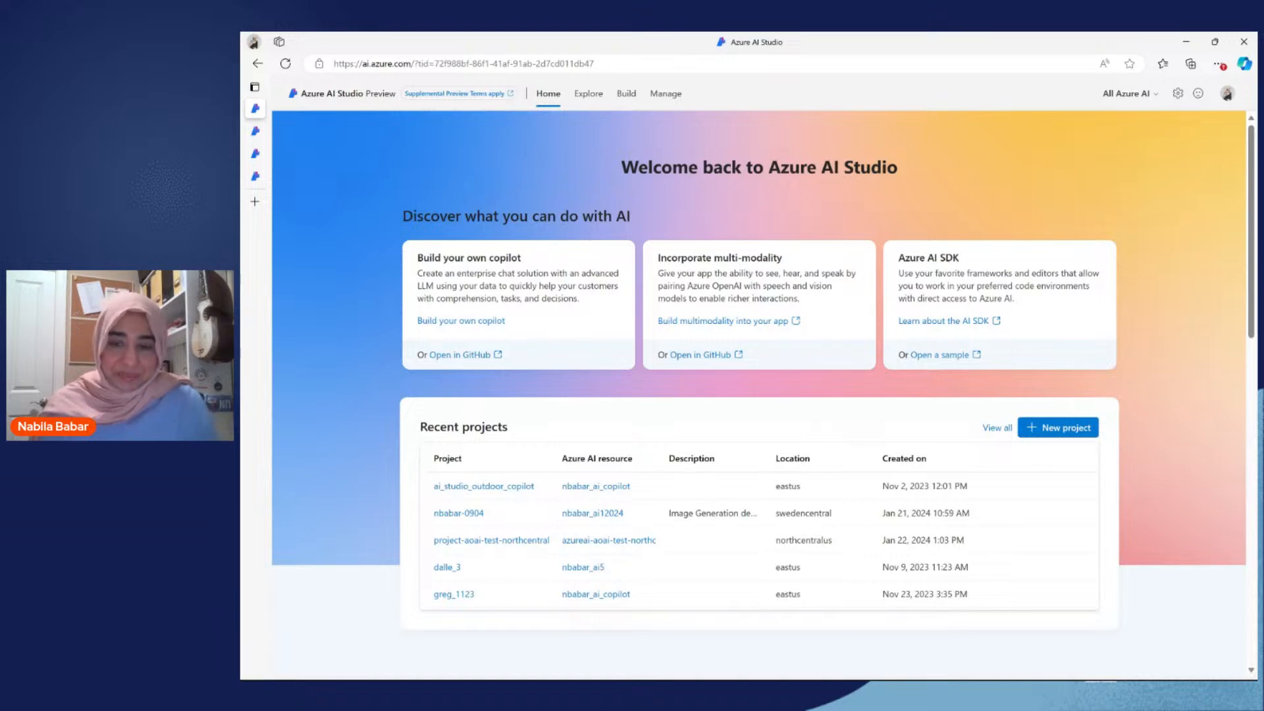
# Step: Examine the project name and Azure AI resource choices for a new project, and cancel without creating it
pyautogui.scroll(-2, 846, 314)
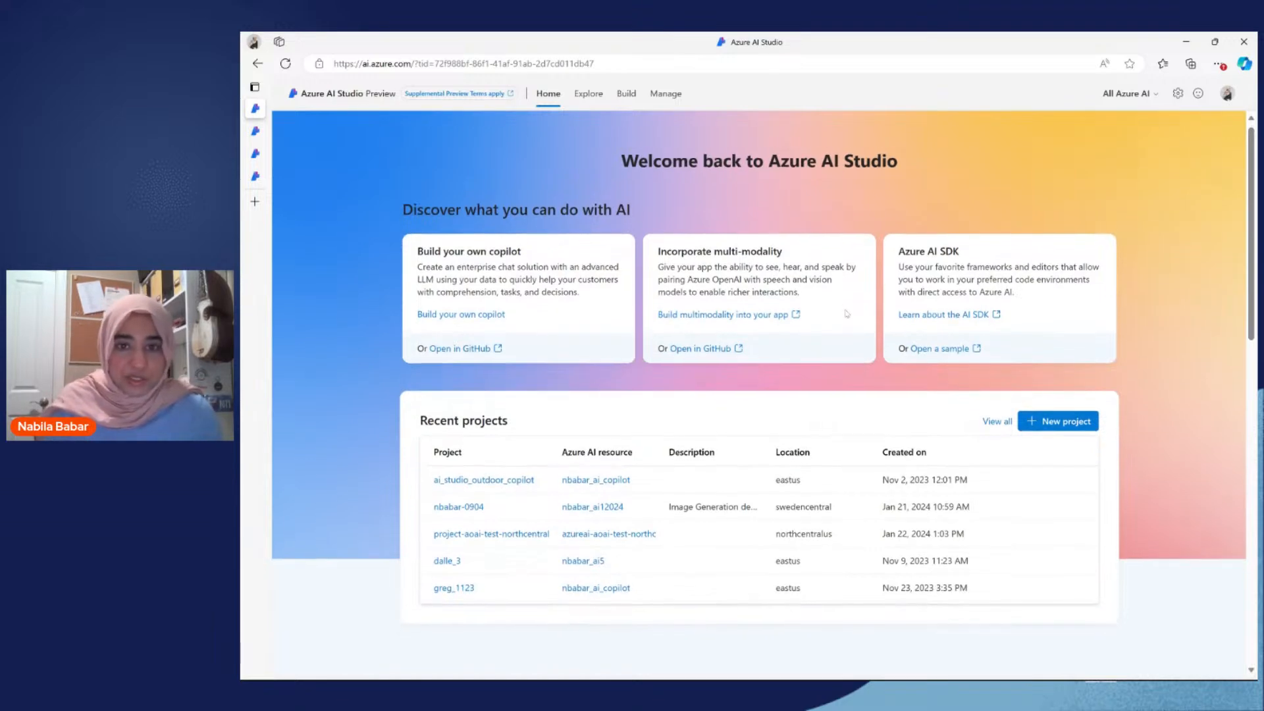
pyautogui.scroll(2, 489, 379)
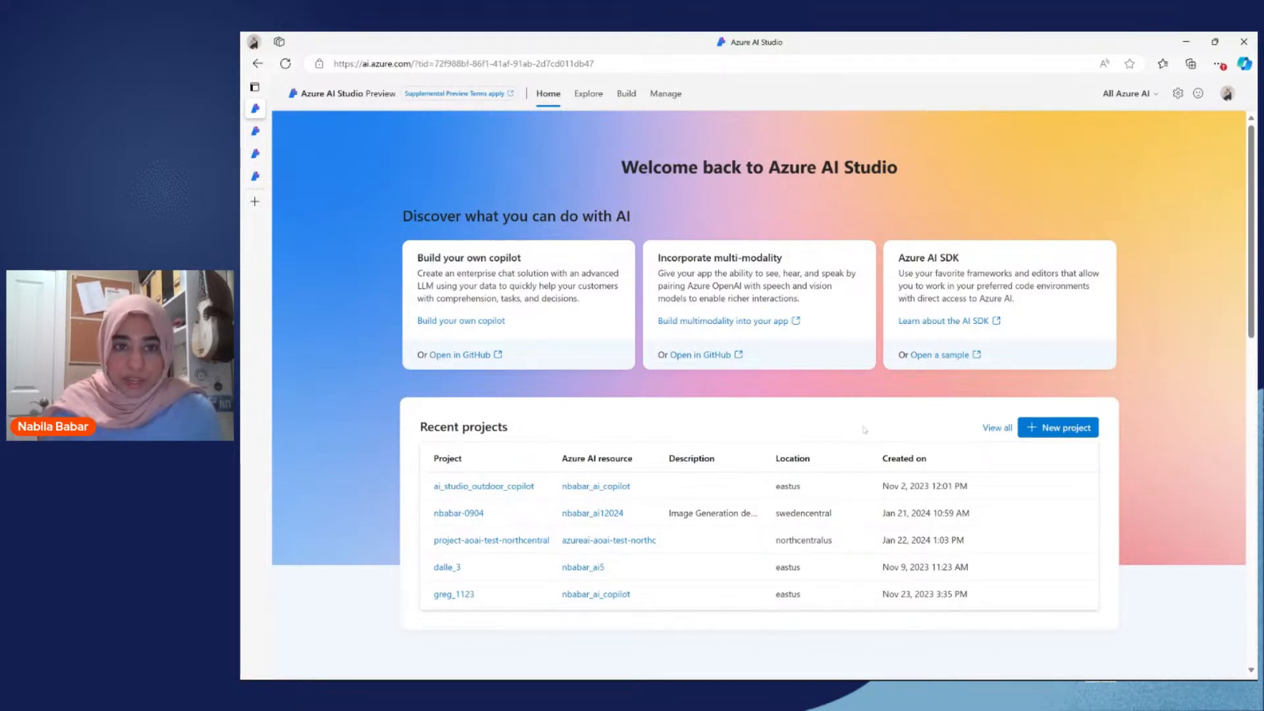
pyautogui.click(1064, 434)
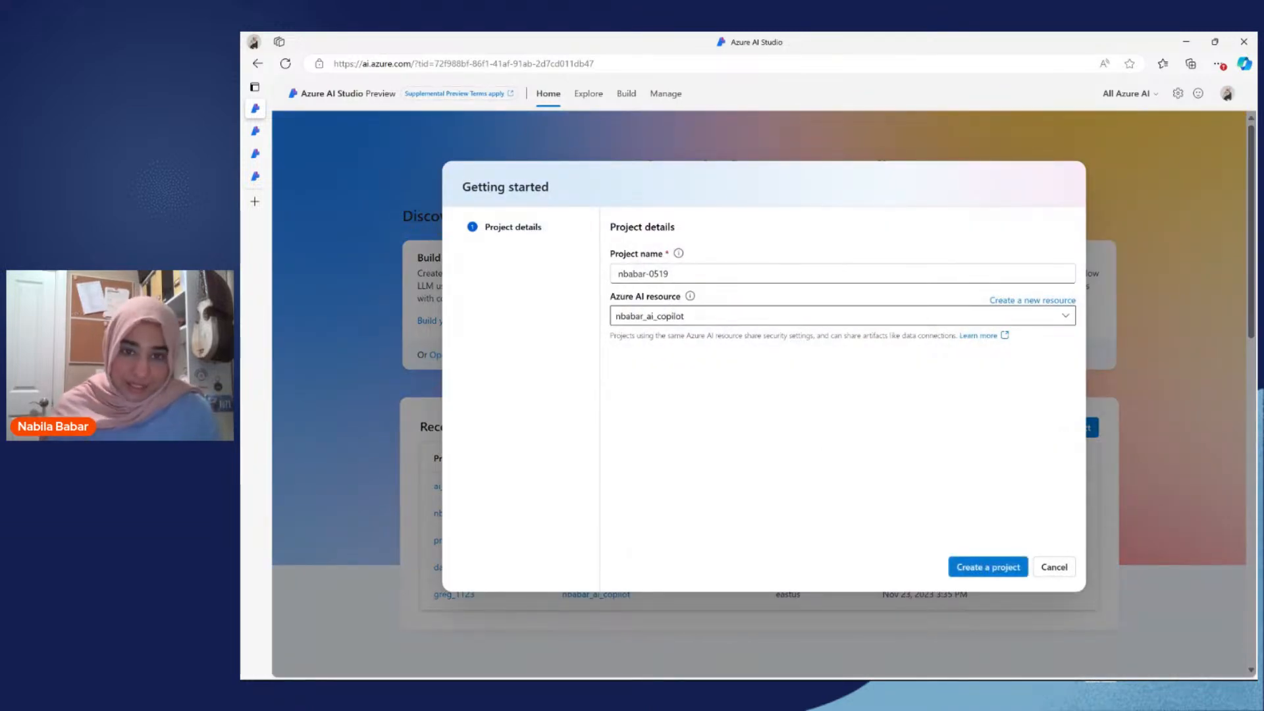
pyautogui.moveTo(615, 254); pyautogui.dragTo(664, 254)
pyautogui.tripleClick(644, 255)
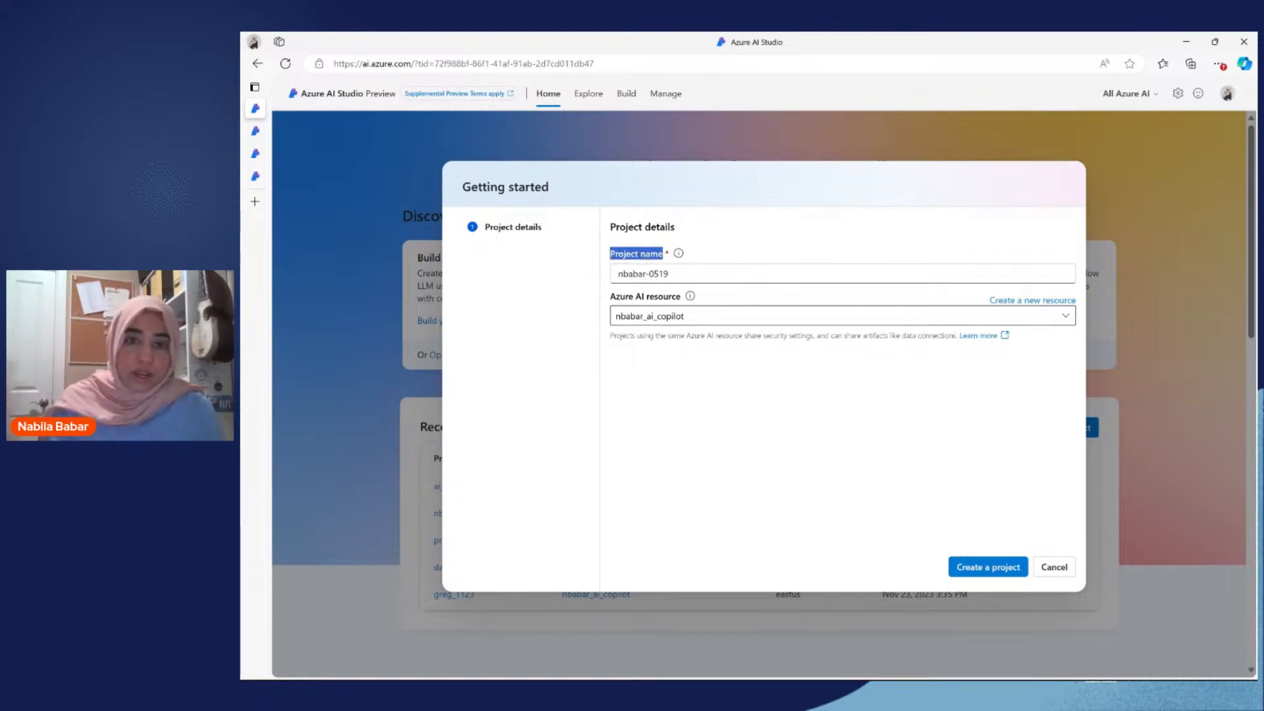
pyautogui.moveTo(688, 297)
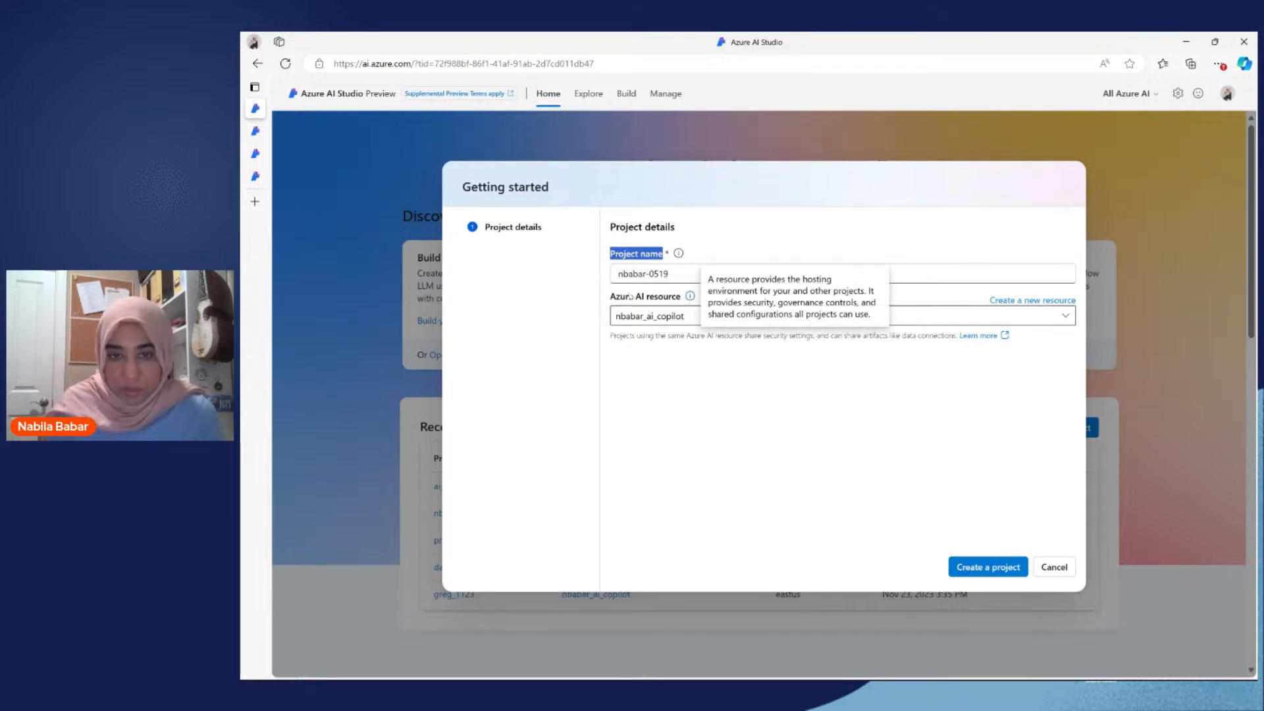
pyautogui.moveTo(612, 297); pyautogui.dragTo(681, 300)
pyautogui.click(668, 316)
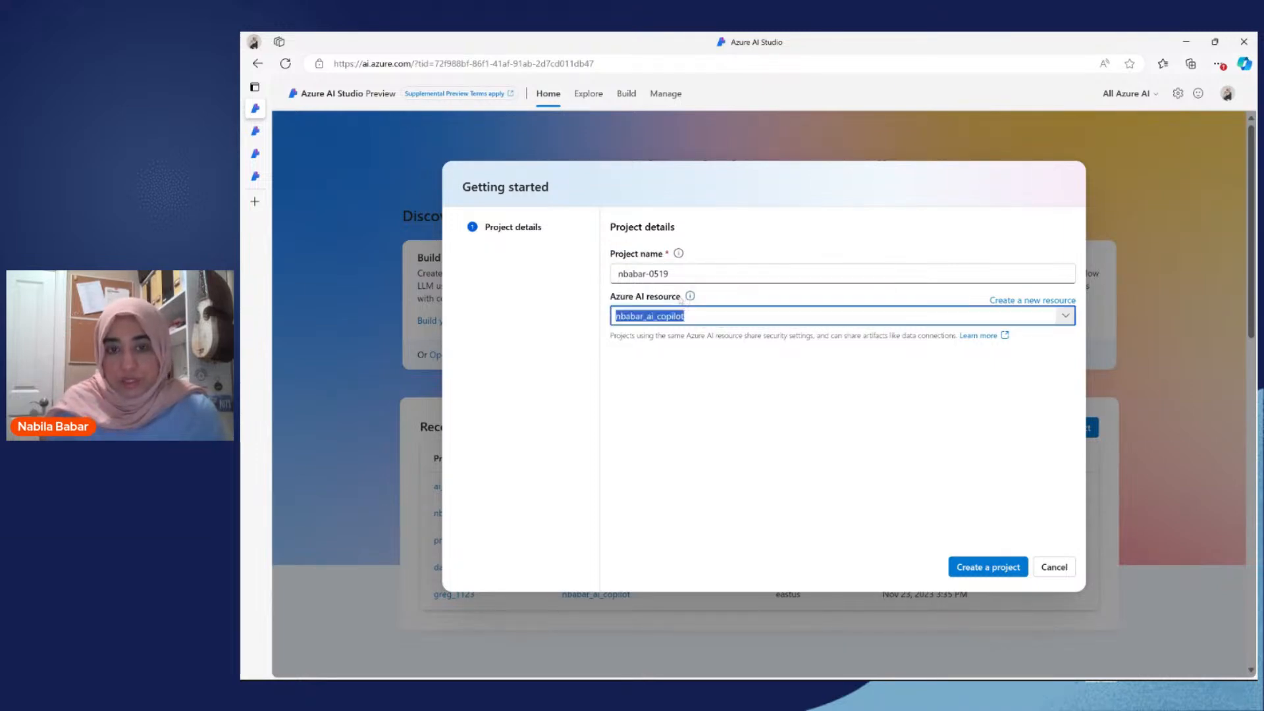
pyautogui.click(506, 347)
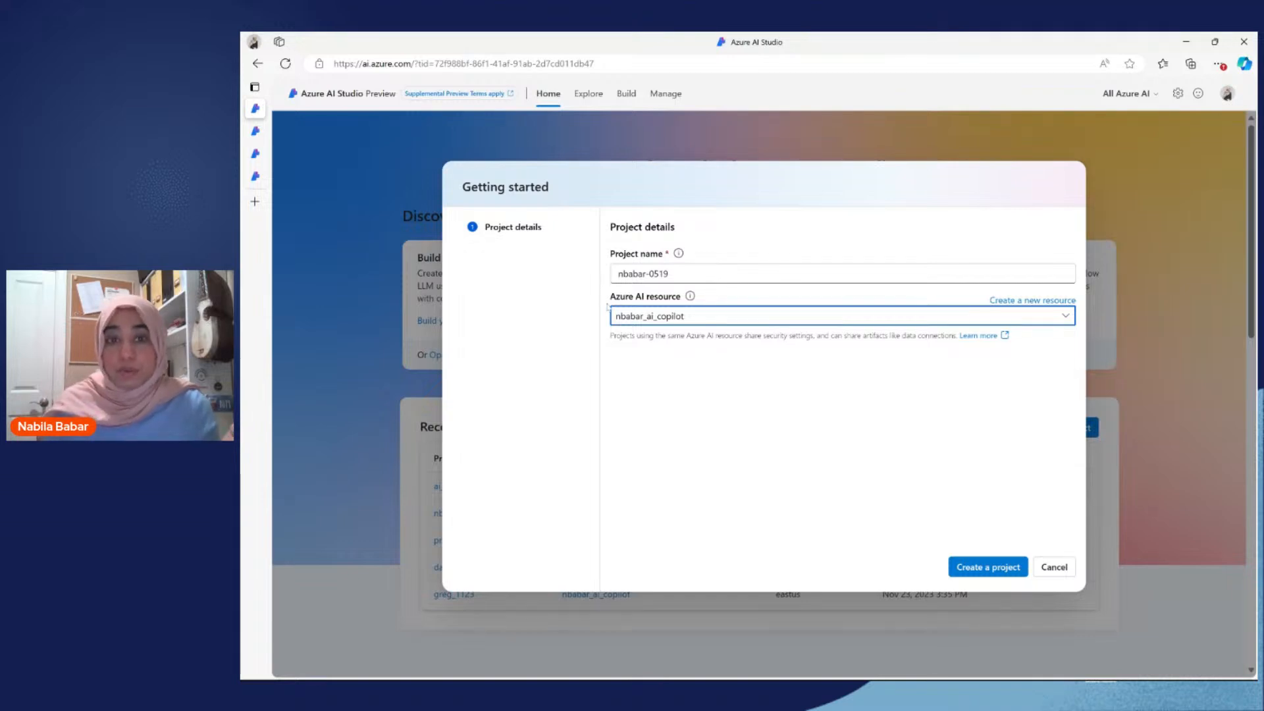
pyautogui.moveTo(608, 301); pyautogui.dragTo(666, 298)
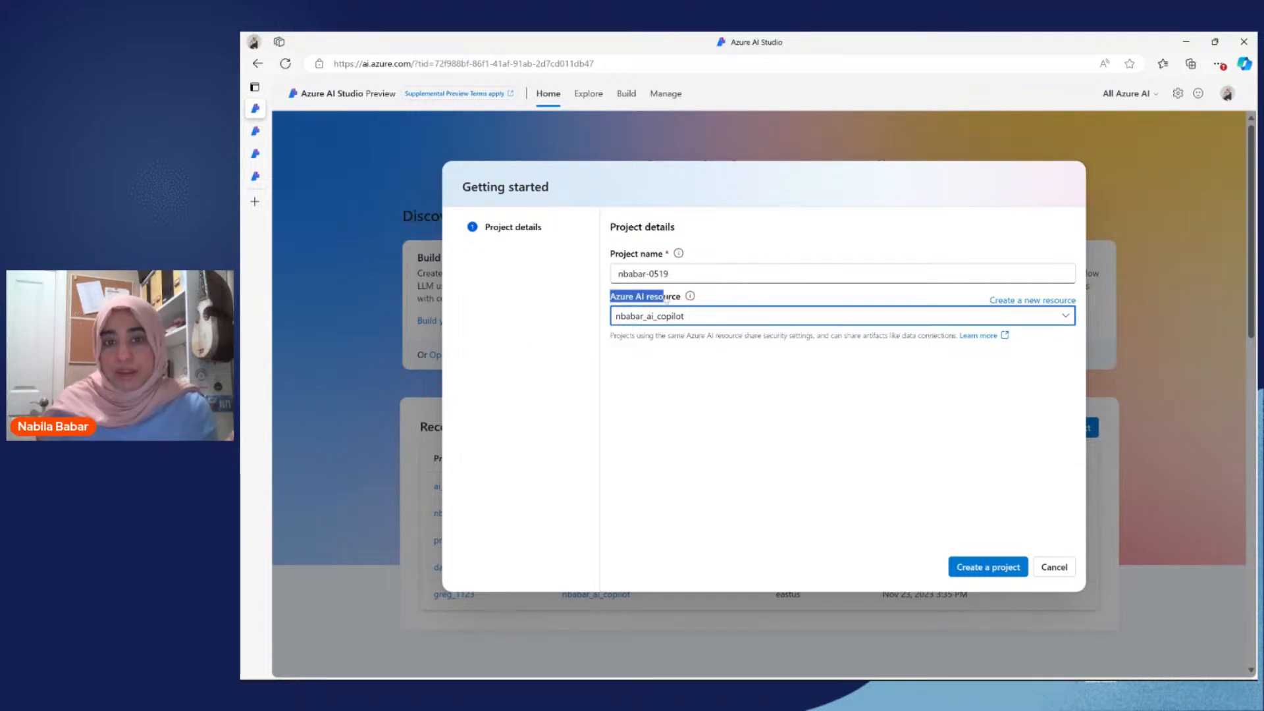
pyautogui.click(638, 392)
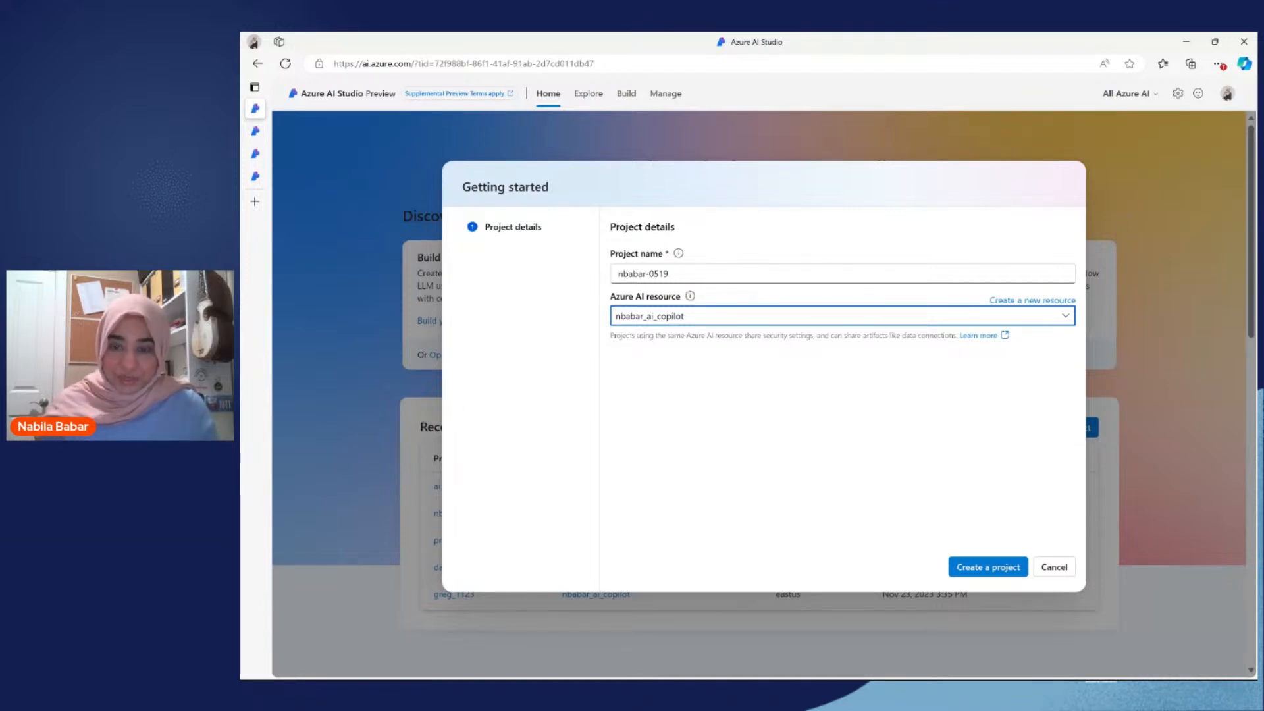
pyautogui.click(1054, 566)
# Step: Open the settings of the recent project ai_studio_outdoor_copilot
pyautogui.scroll(-2, 1170, 493)
pyautogui.scroll(-1, 1170, 493)
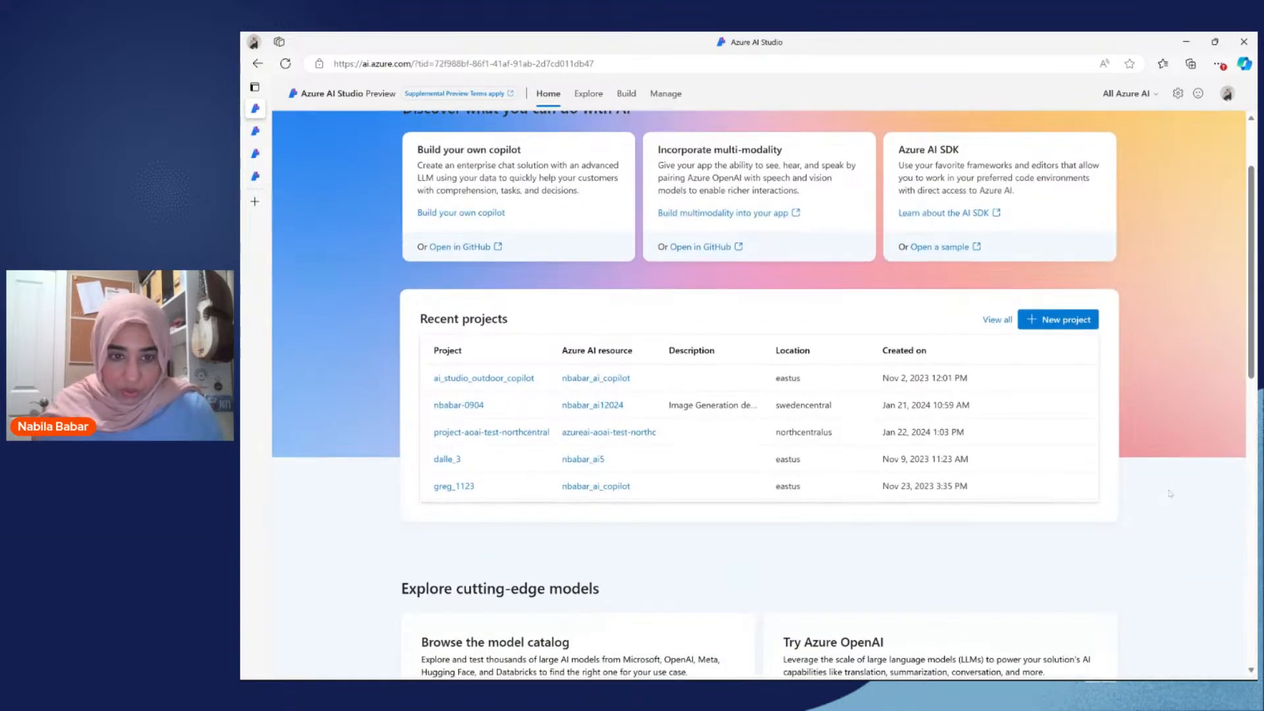
pyautogui.click(493, 378)
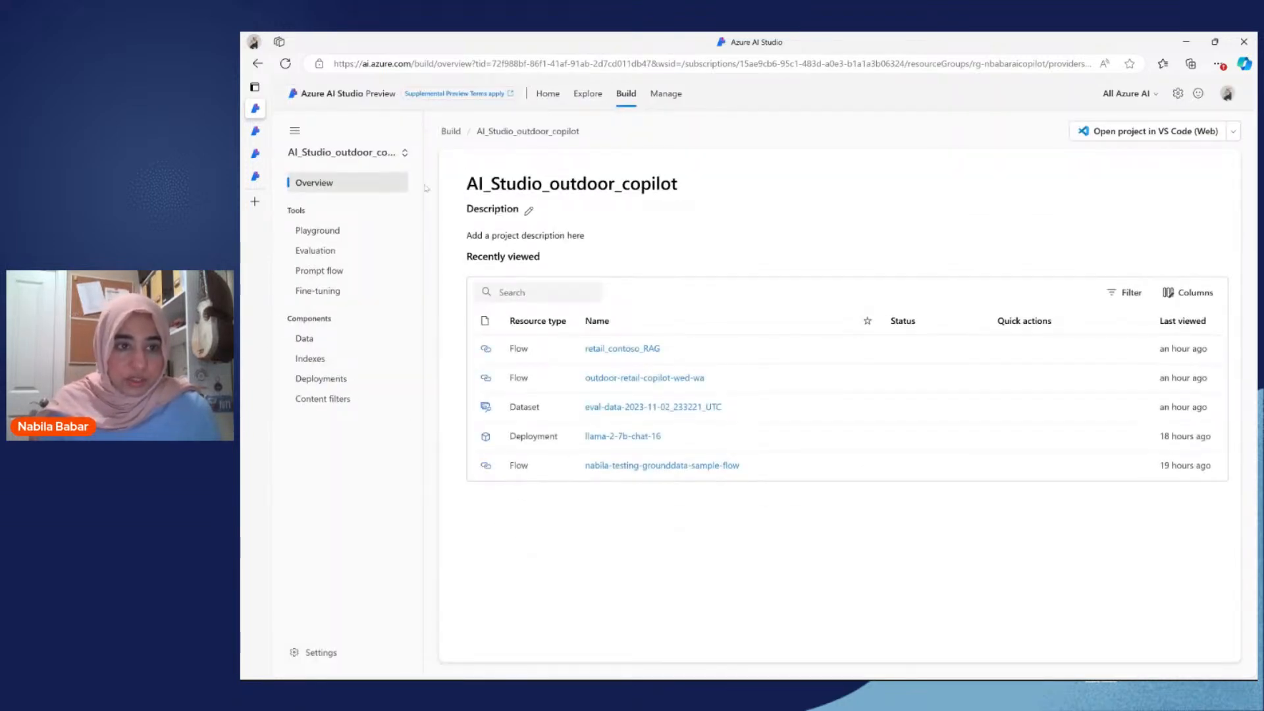
pyautogui.click(303, 652)
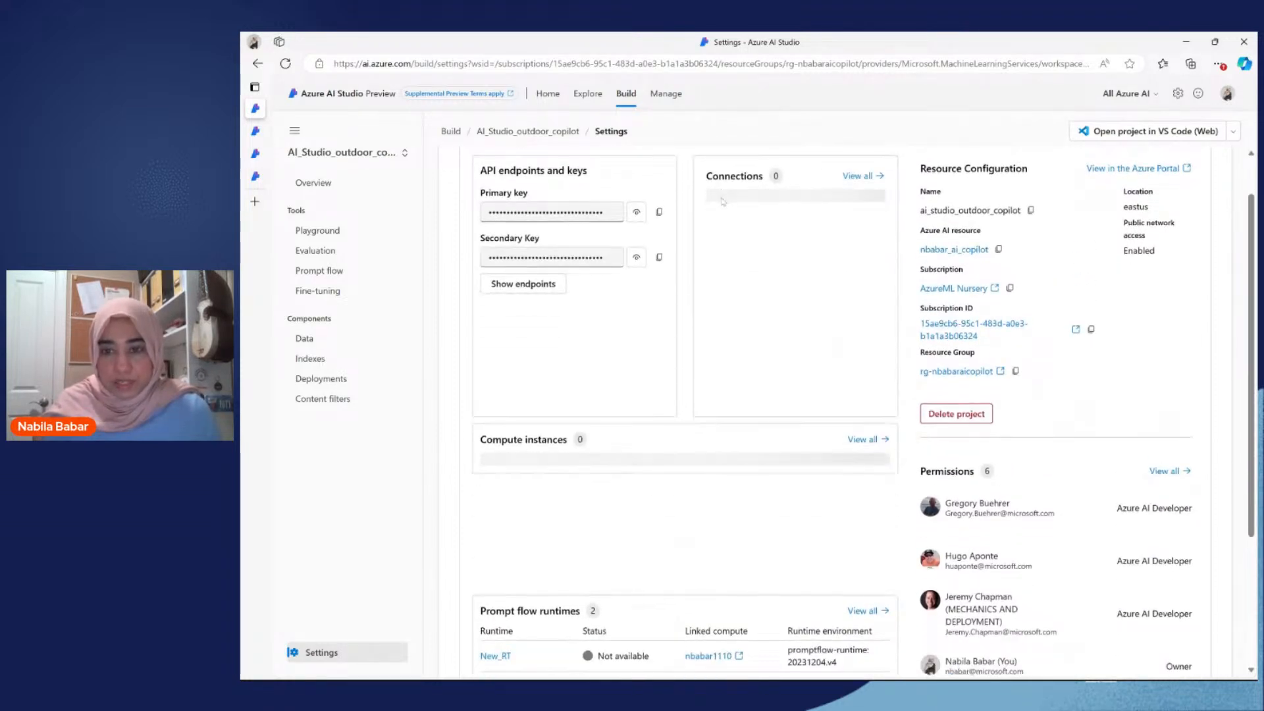
# Step: Examine the project's permission roles, compute instances, prompt flow runtimes and connections in its settings
pyautogui.scroll(-3, 1110, 485)
pyautogui.scroll(-1, 1109, 485)
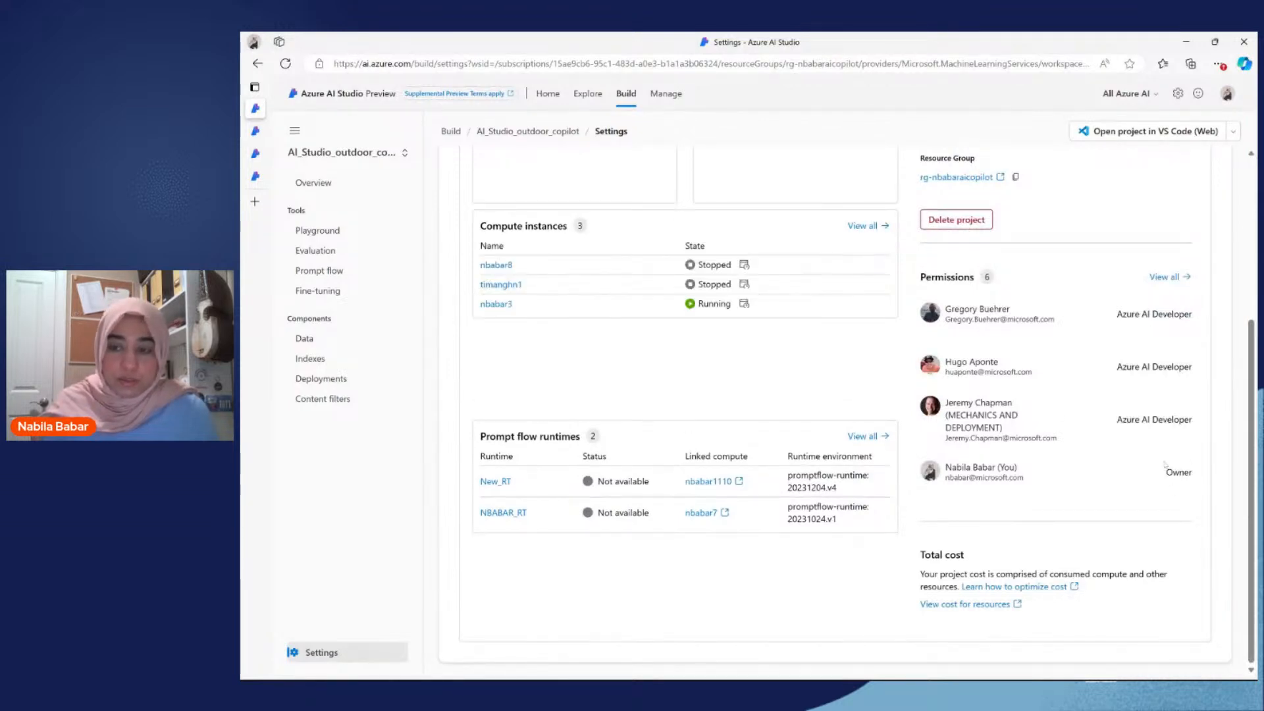
pyautogui.moveTo(1164, 469); pyautogui.dragTo(1196, 475)
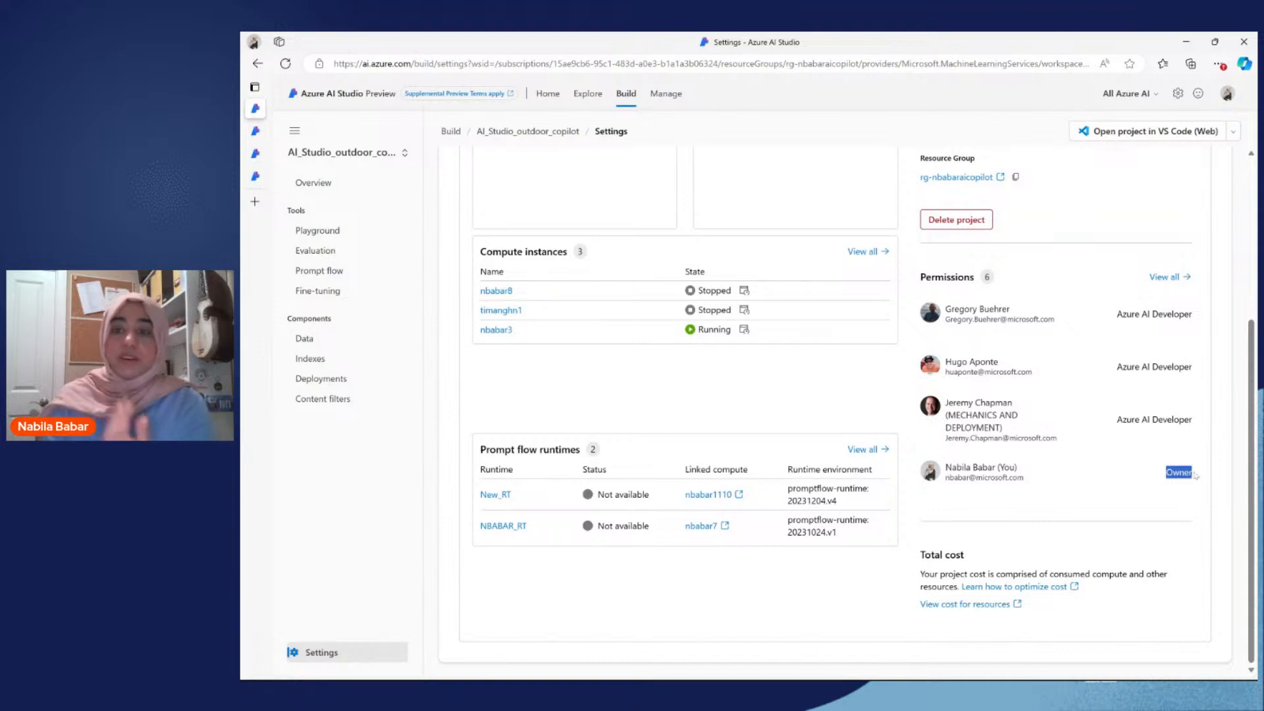
pyautogui.click(1156, 502)
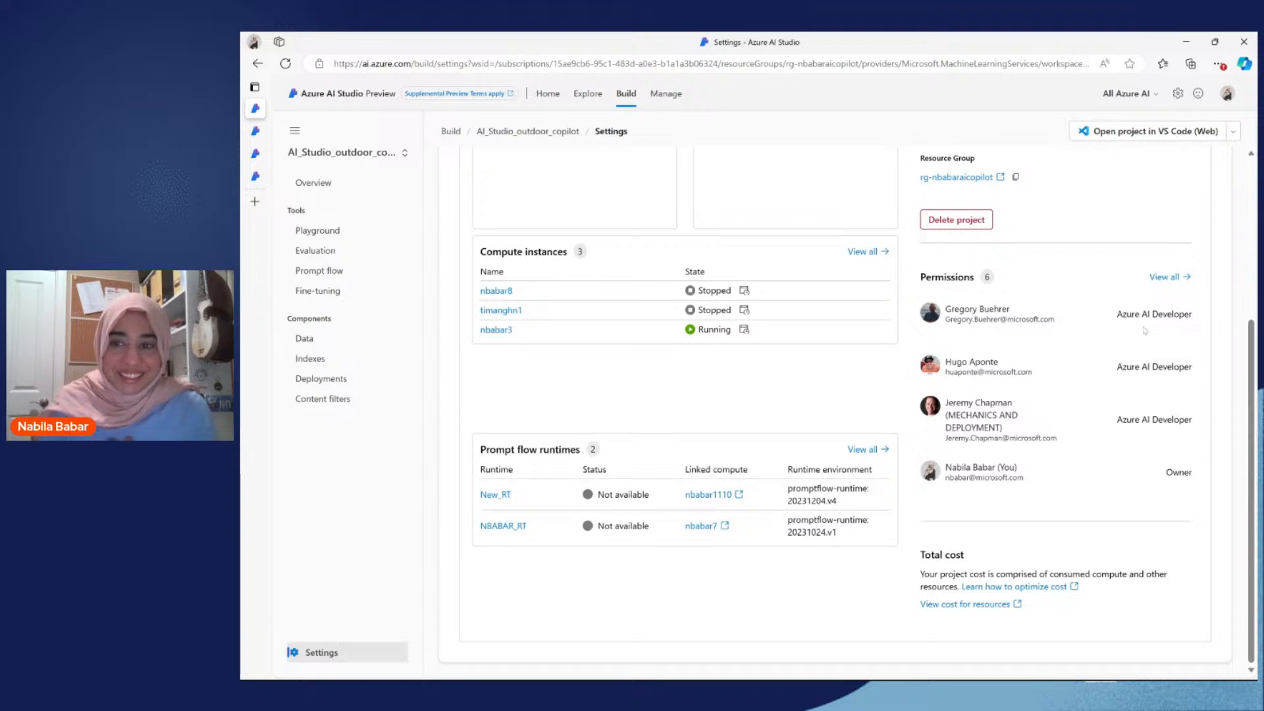
pyautogui.scroll(1, 1145, 331)
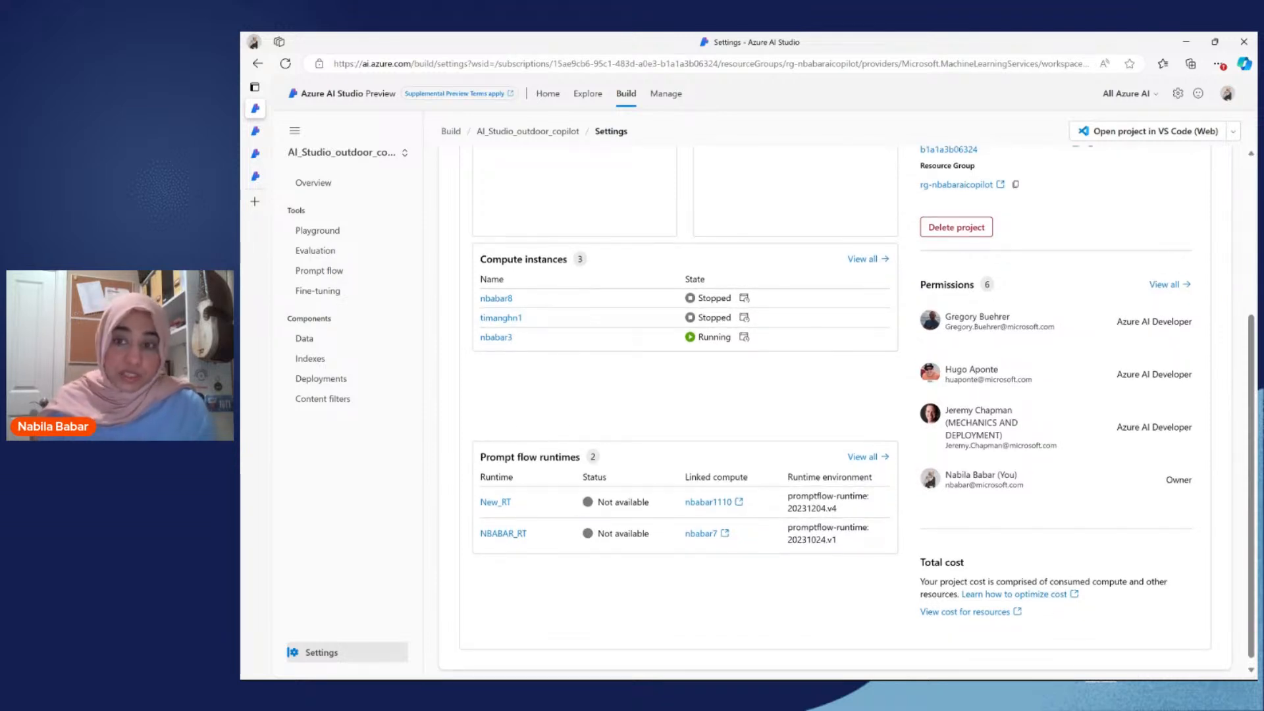
pyautogui.scroll(1, 1112, 344)
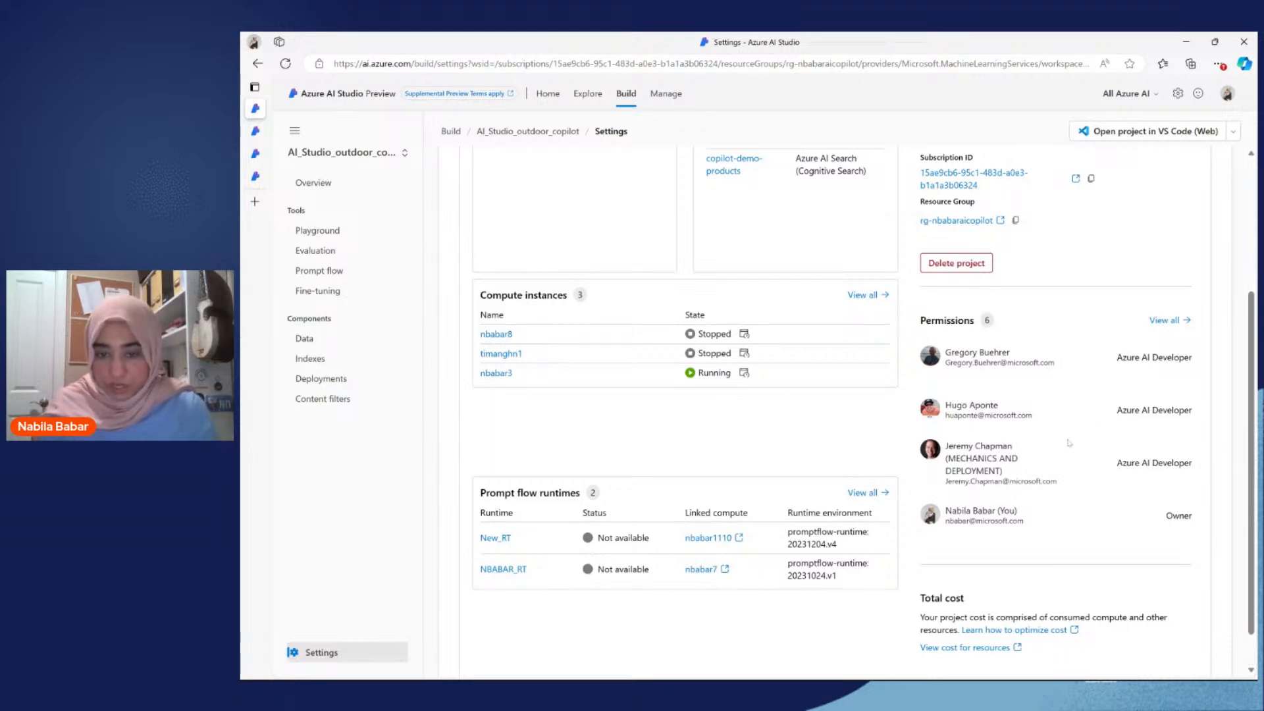
pyautogui.scroll(1, 1069, 443)
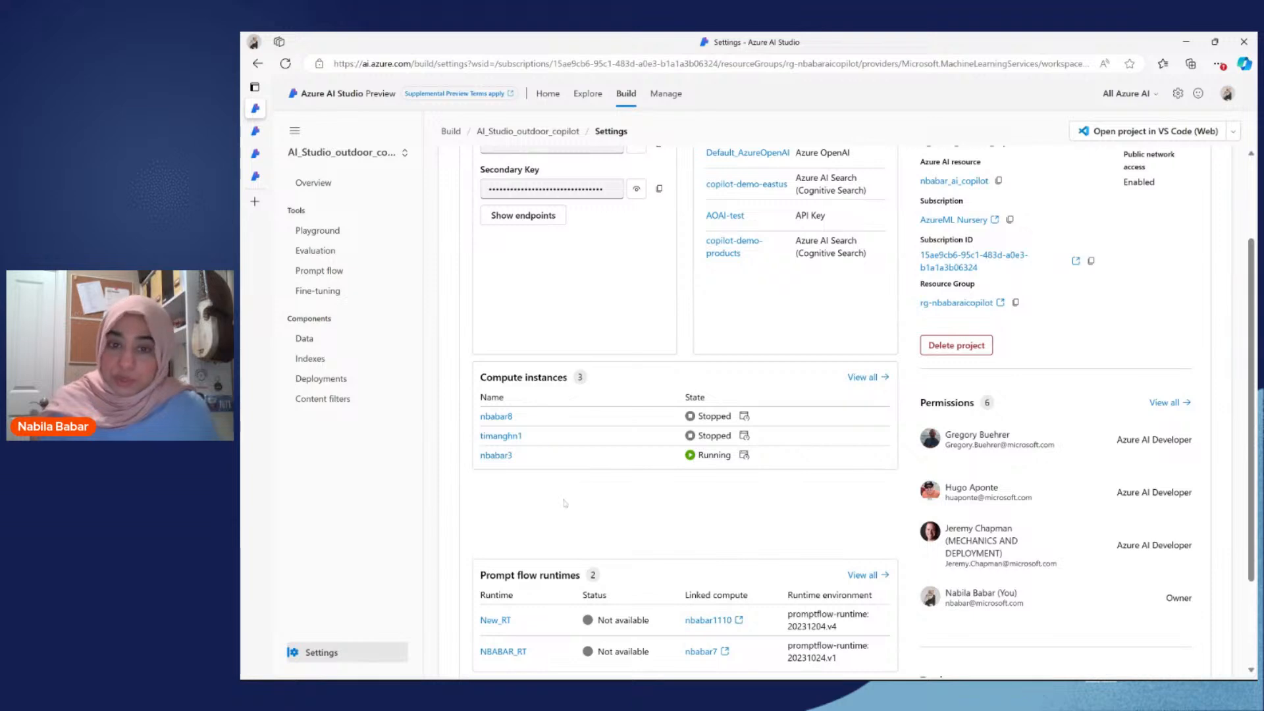
pyautogui.scroll(-1, 564, 504)
pyautogui.scroll(1, 564, 503)
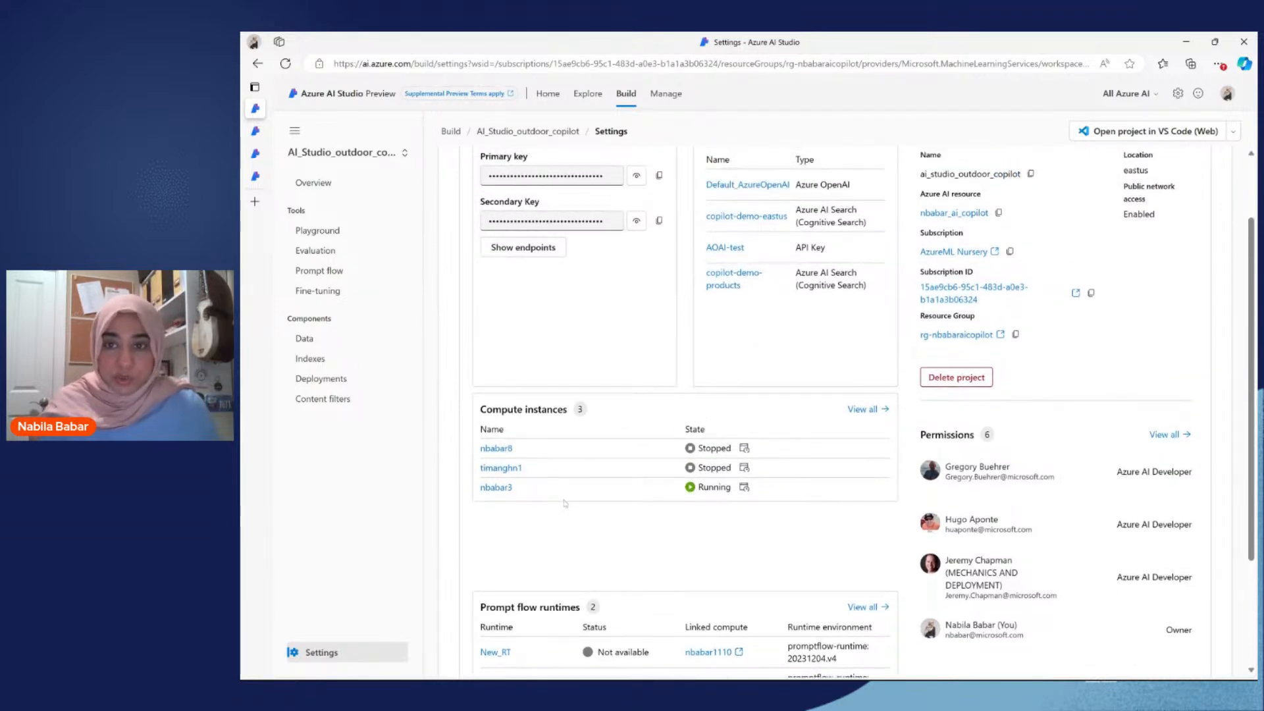
pyautogui.scroll(2, 564, 503)
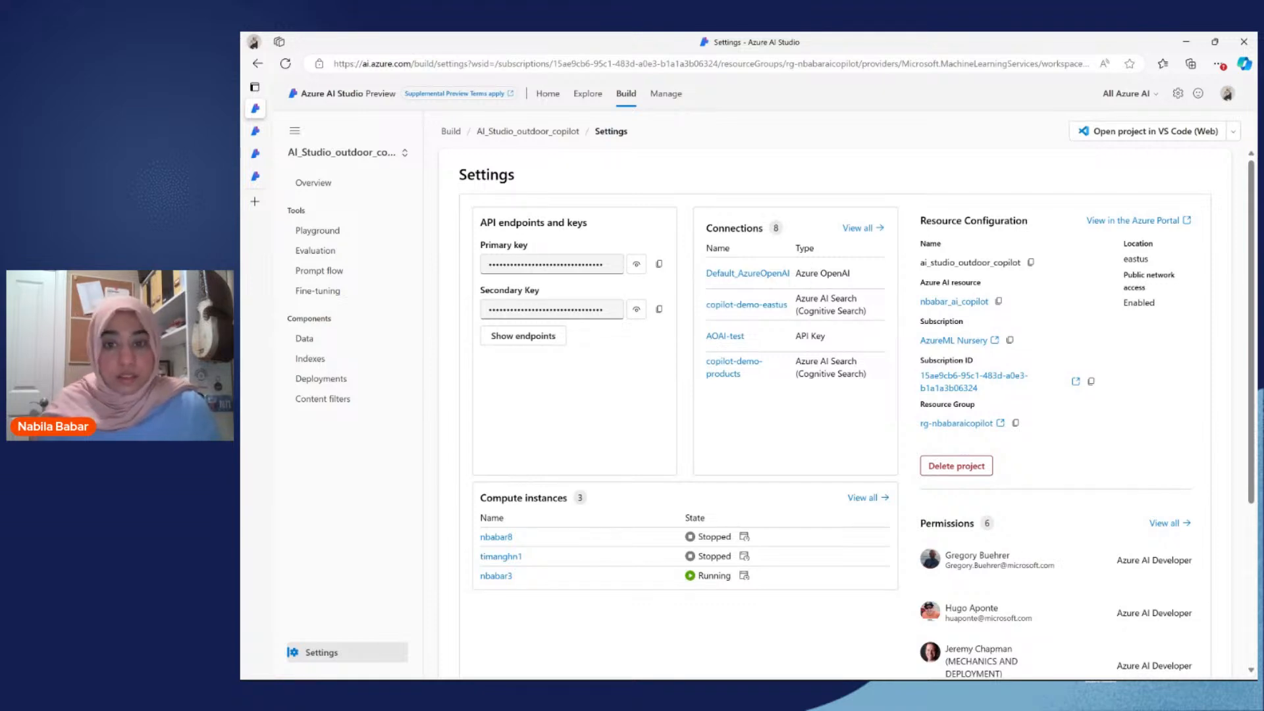
pyautogui.moveTo(809, 311); pyautogui.dragTo(864, 311)
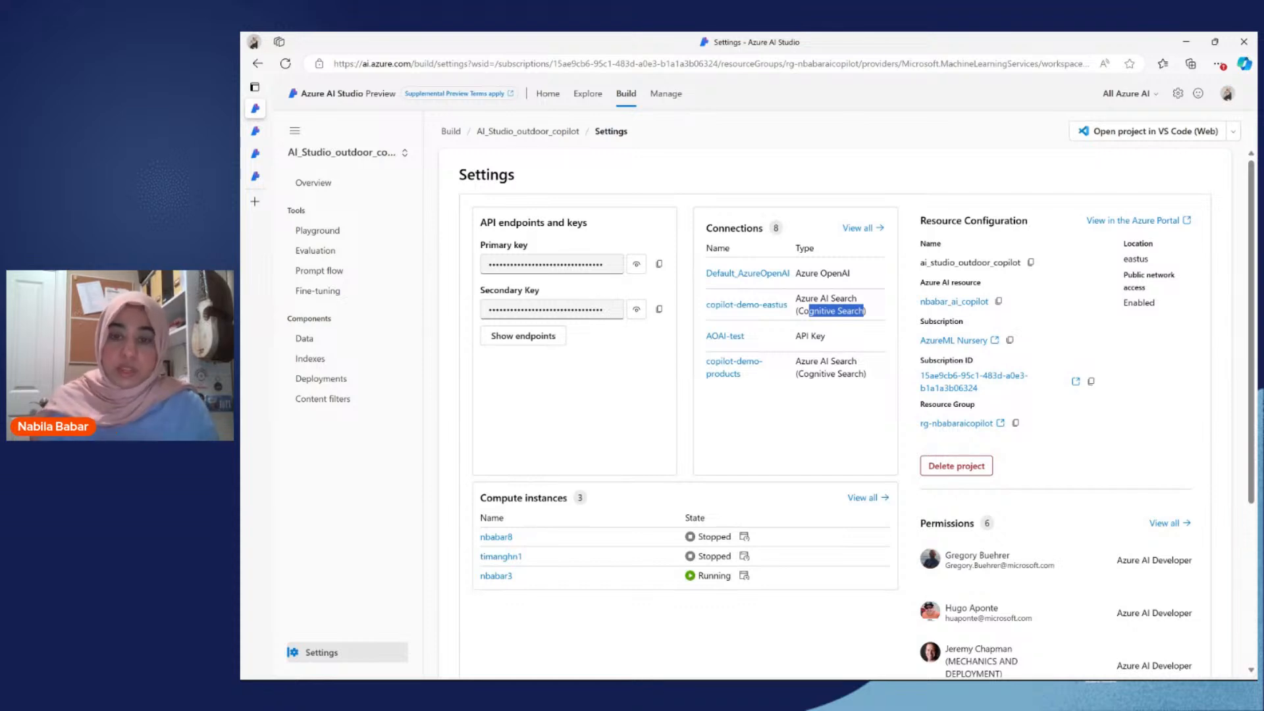
pyautogui.click(863, 311)
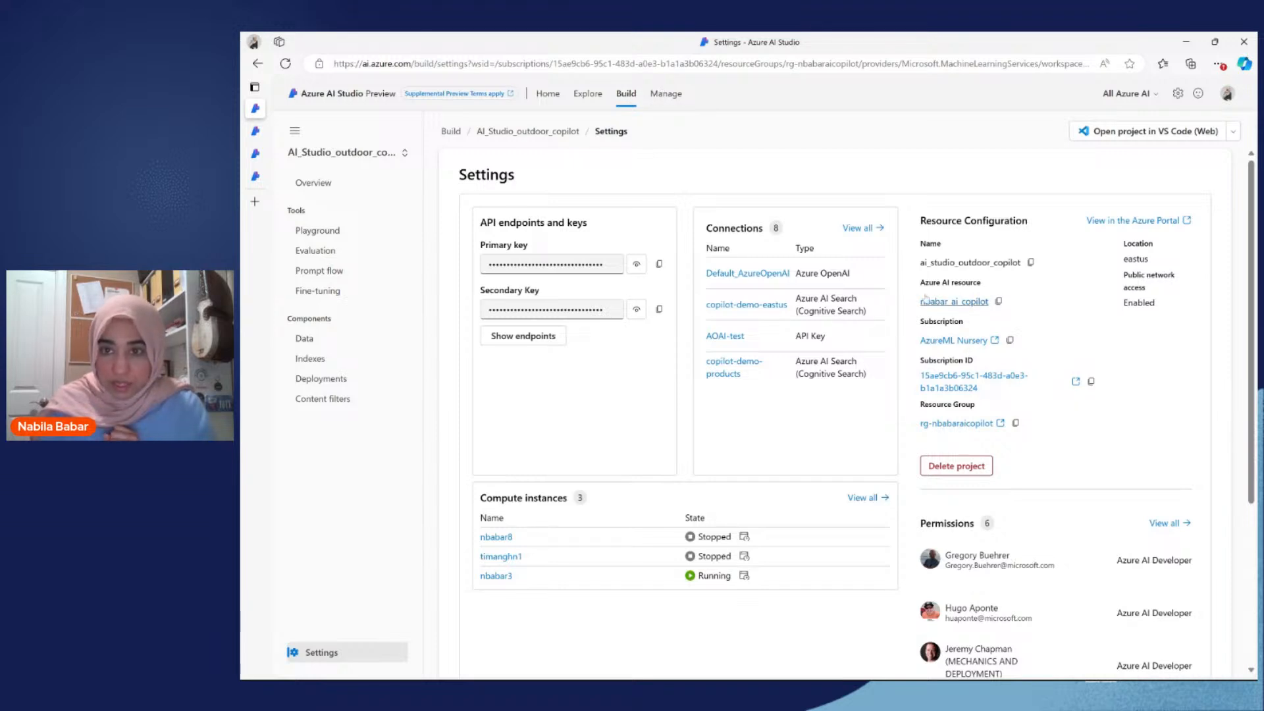
# Step: Open the overview of the Azure AI resource linked in the project's resource configuration
pyautogui.doubleClick(935, 283)
pyautogui.tripleClick(935, 283)
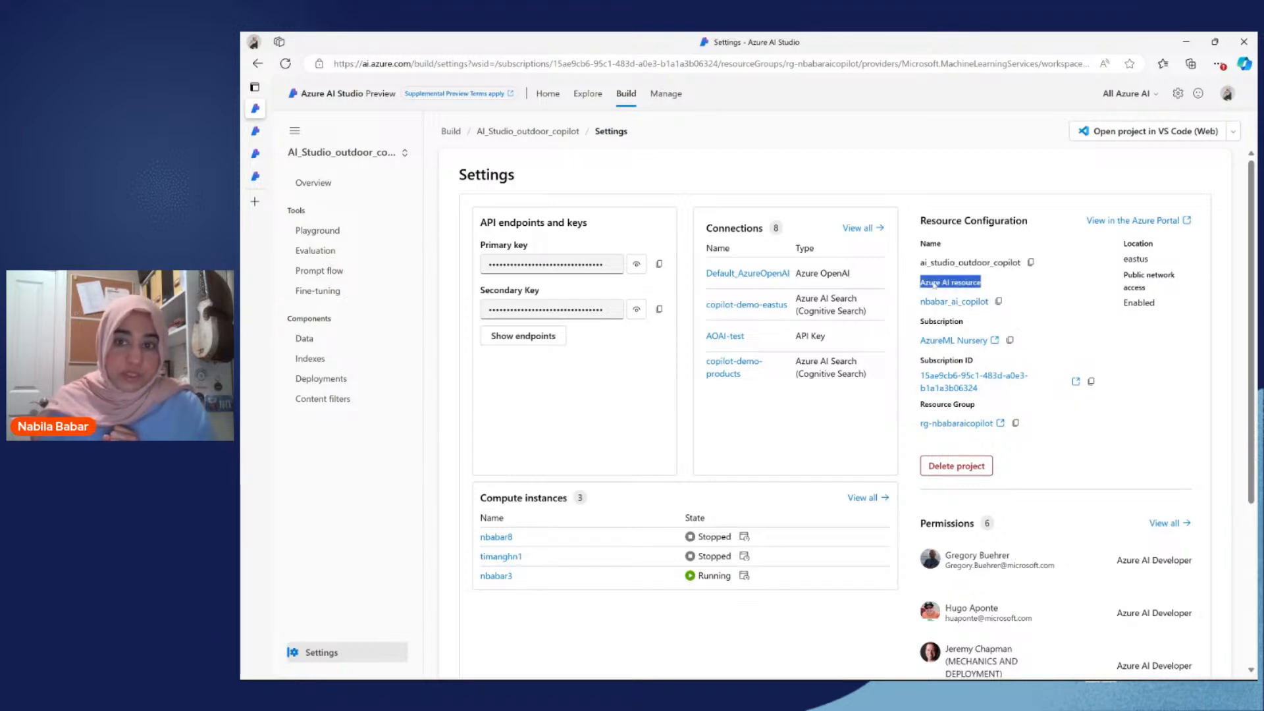
pyautogui.click(934, 303)
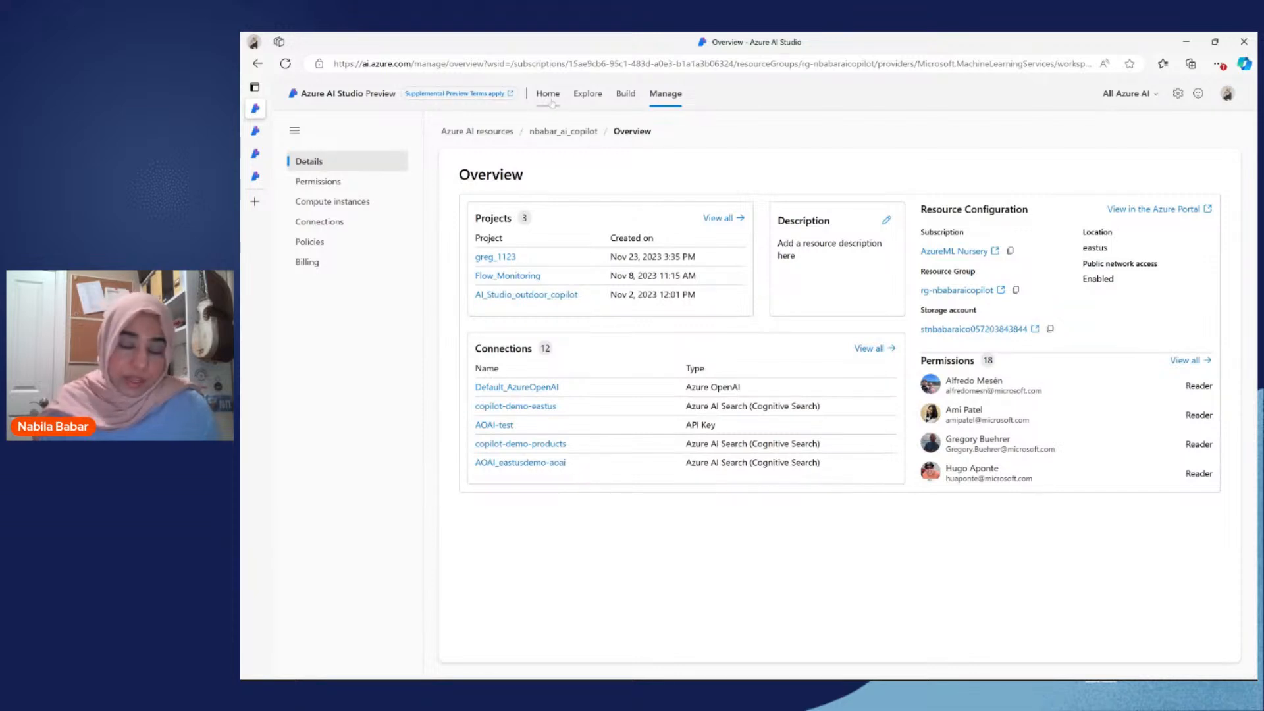
# Step: Return to the home page, reopen the ai_studio_outdoor_copilot project and check its options for opening in VS Code
pyautogui.click(552, 102)
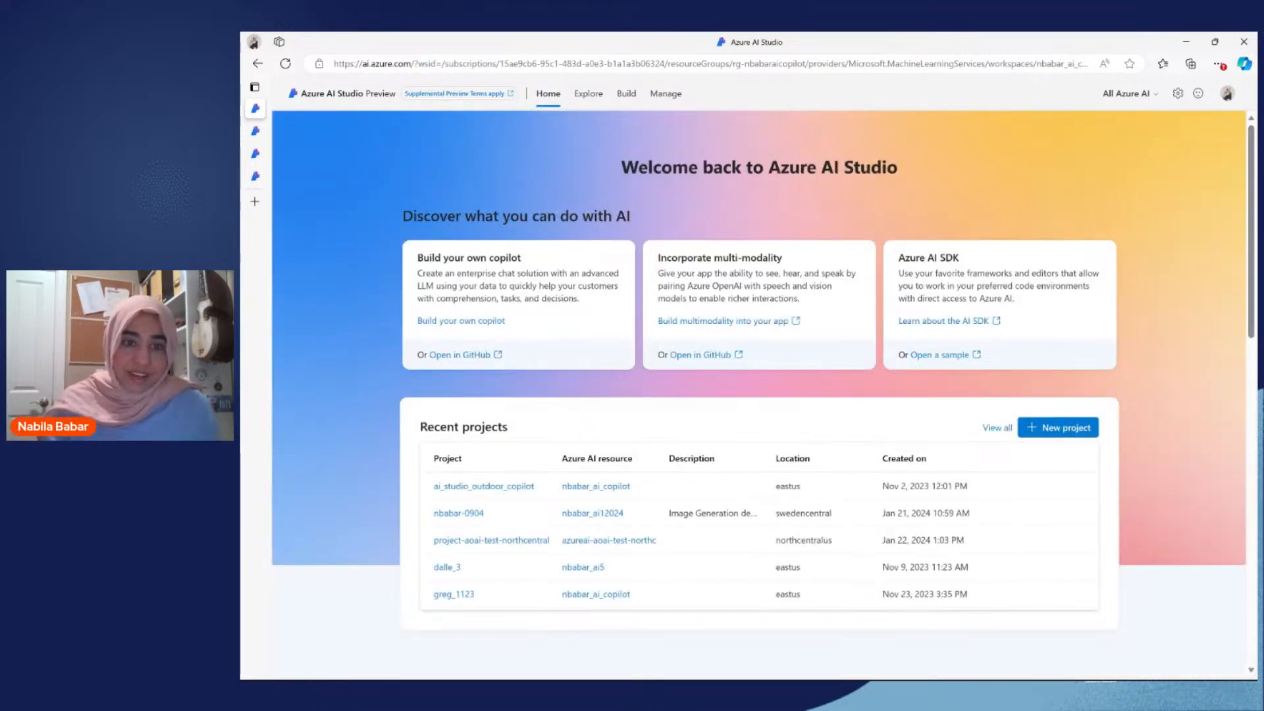
pyautogui.scroll(-1, 748, 402)
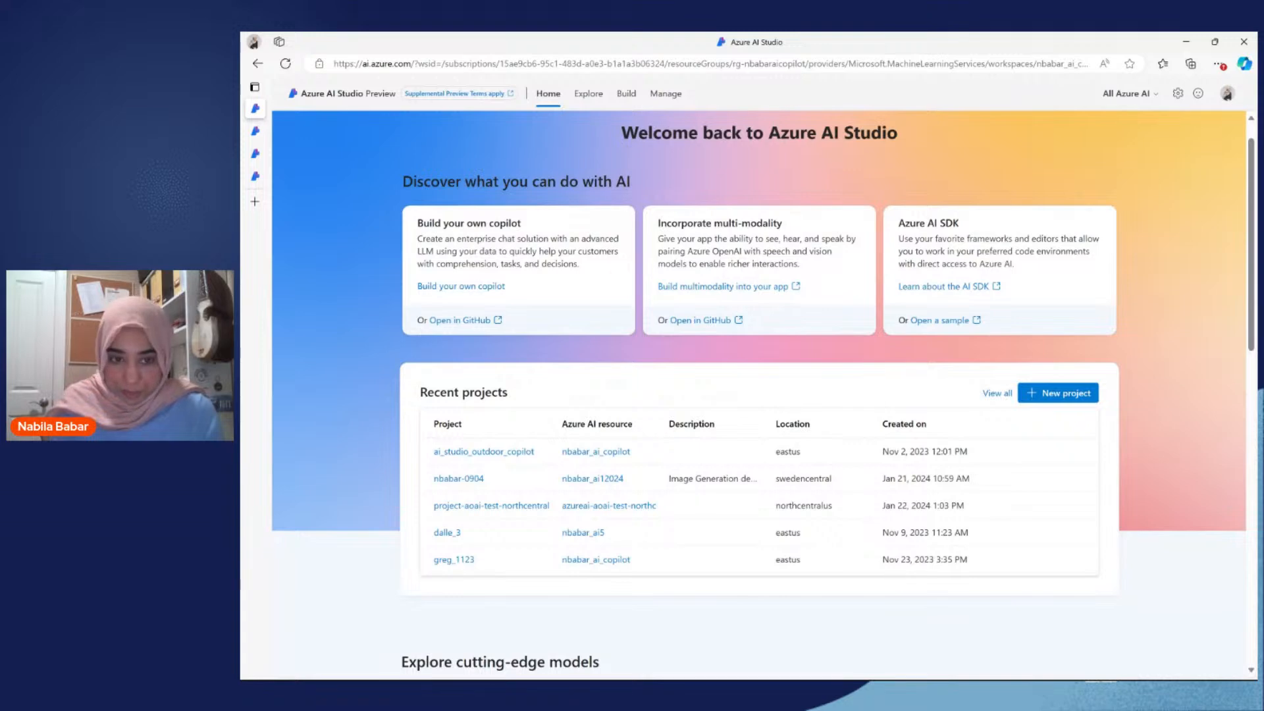
pyautogui.click(479, 455)
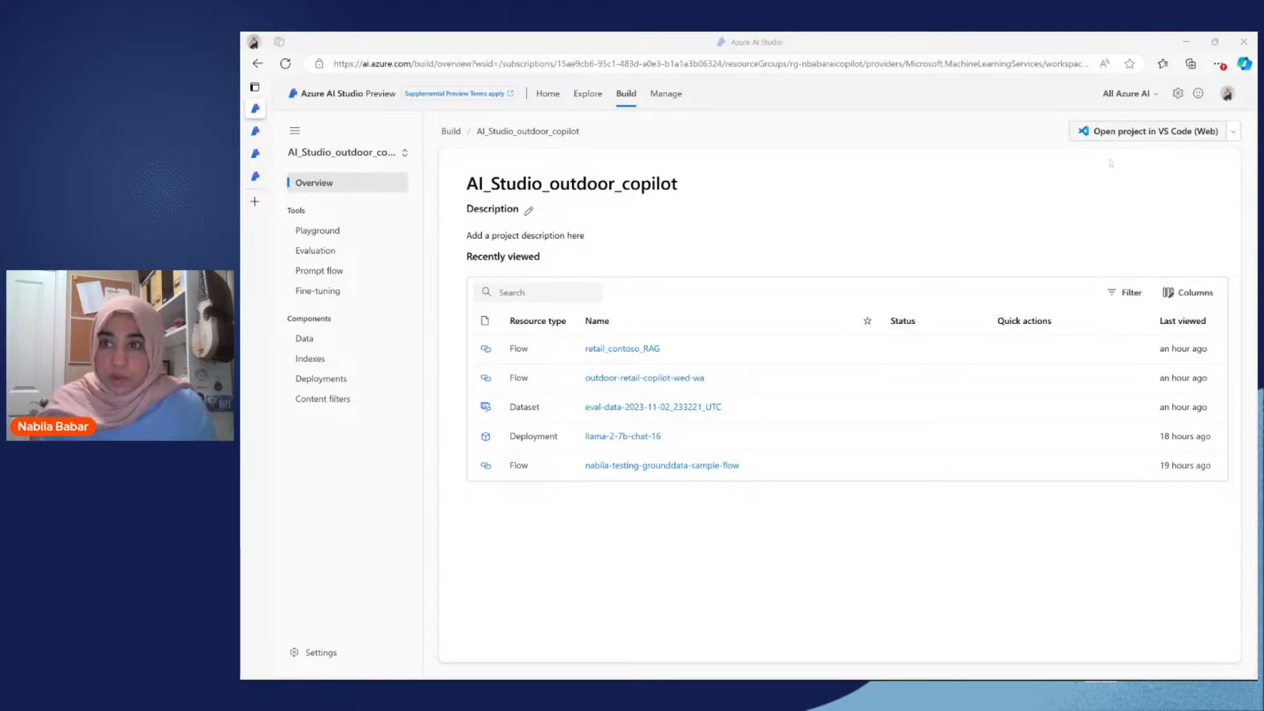
pyautogui.click(1234, 132)
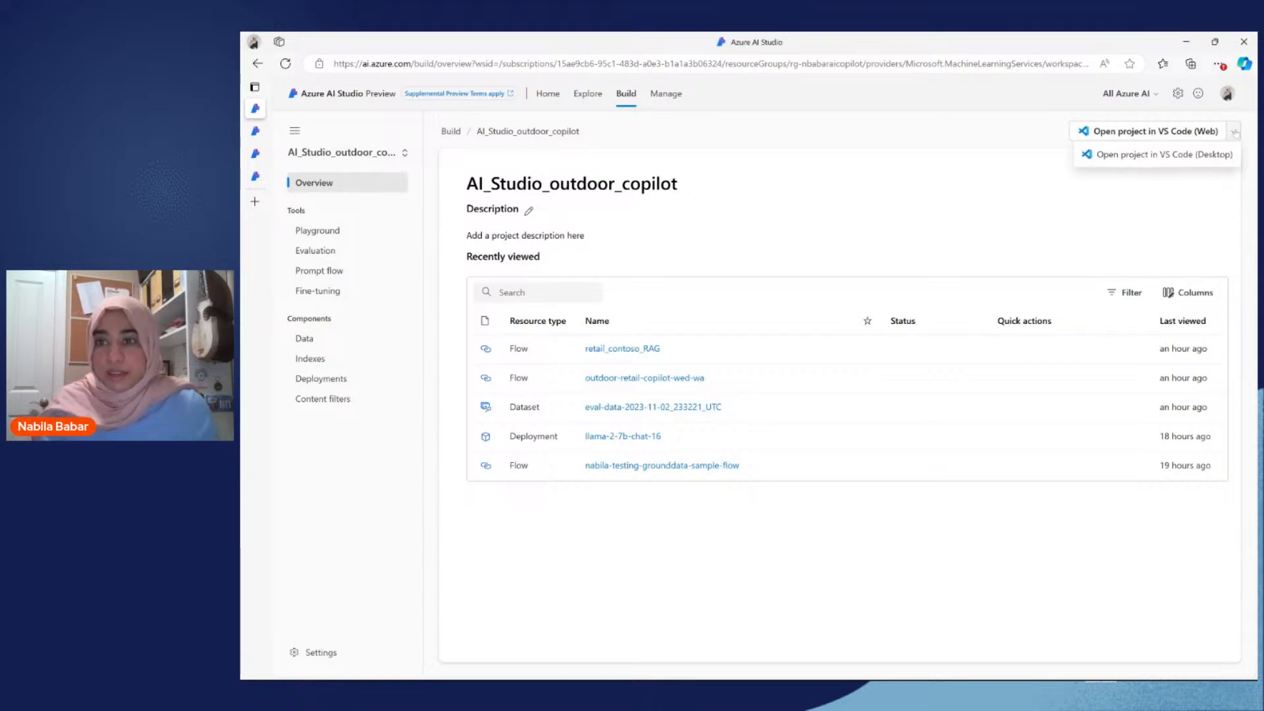
pyautogui.click(1179, 257)
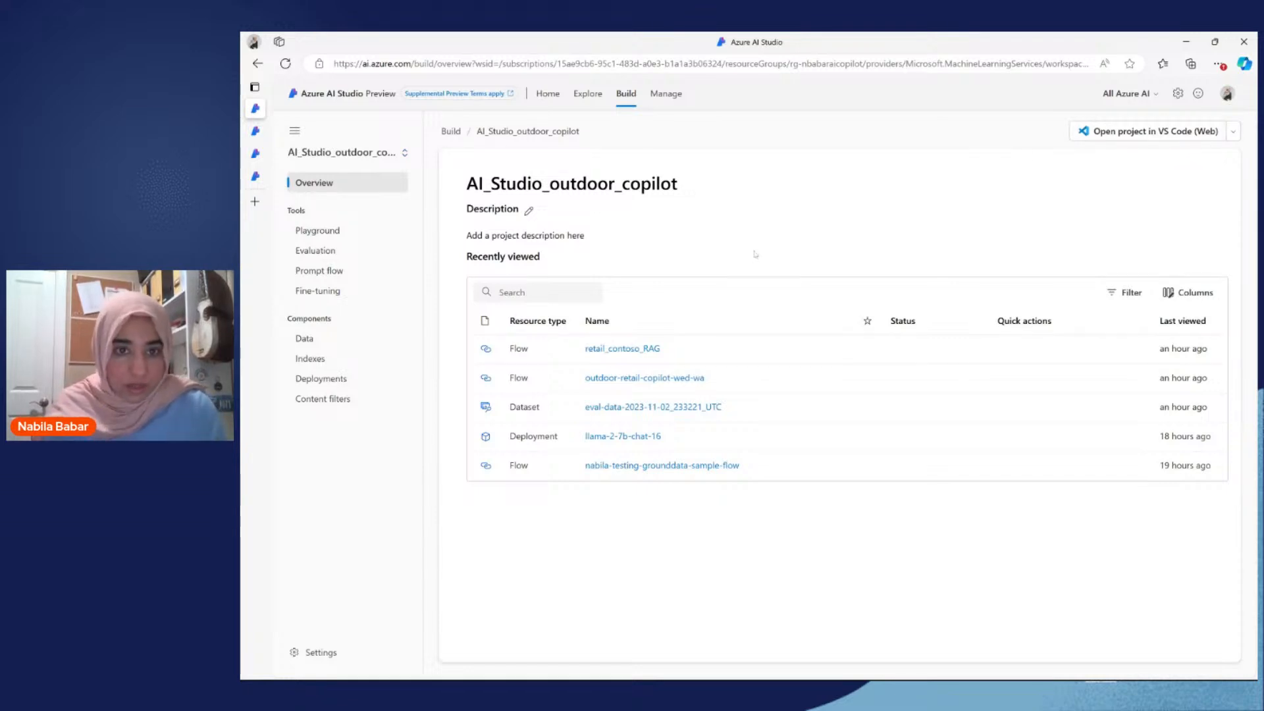
# Step: Browse the project's model deployments and open the details of the gpt-35-turbo-v0301 deployment
pyautogui.click(339, 231)
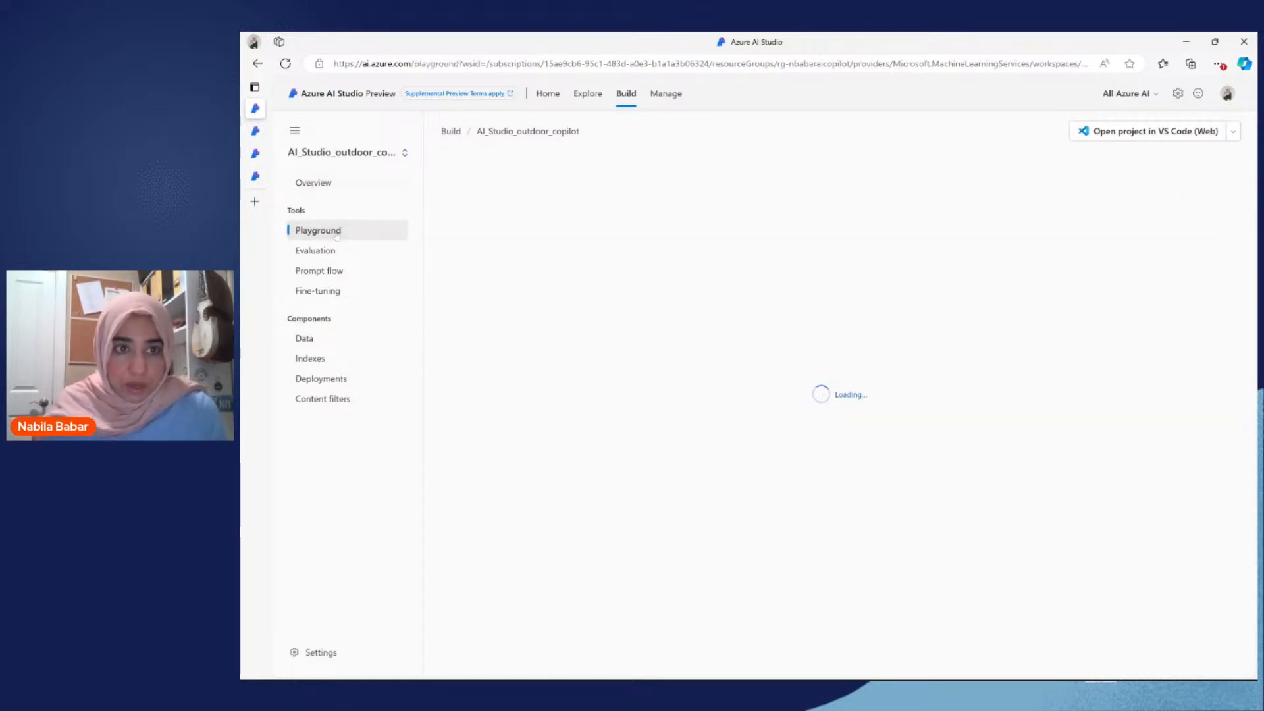
pyautogui.click(328, 385)
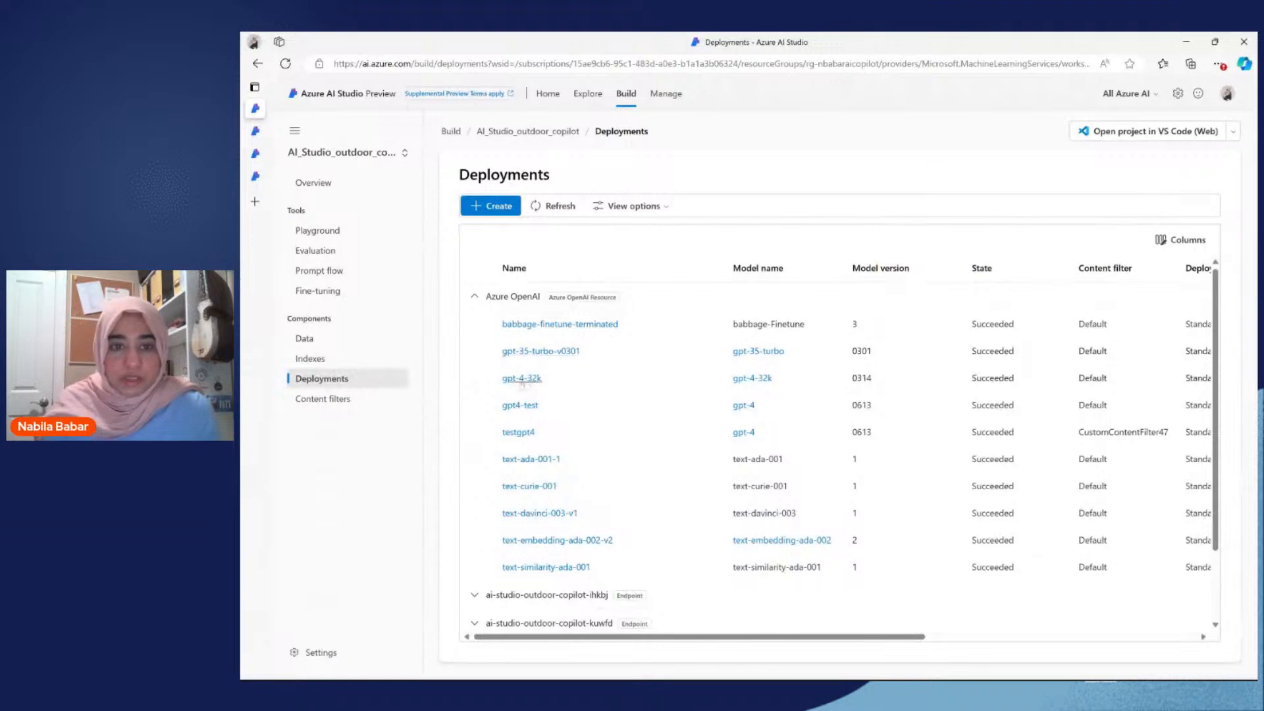
pyautogui.scroll(-1, 571, 410)
pyautogui.scroll(-2, 571, 411)
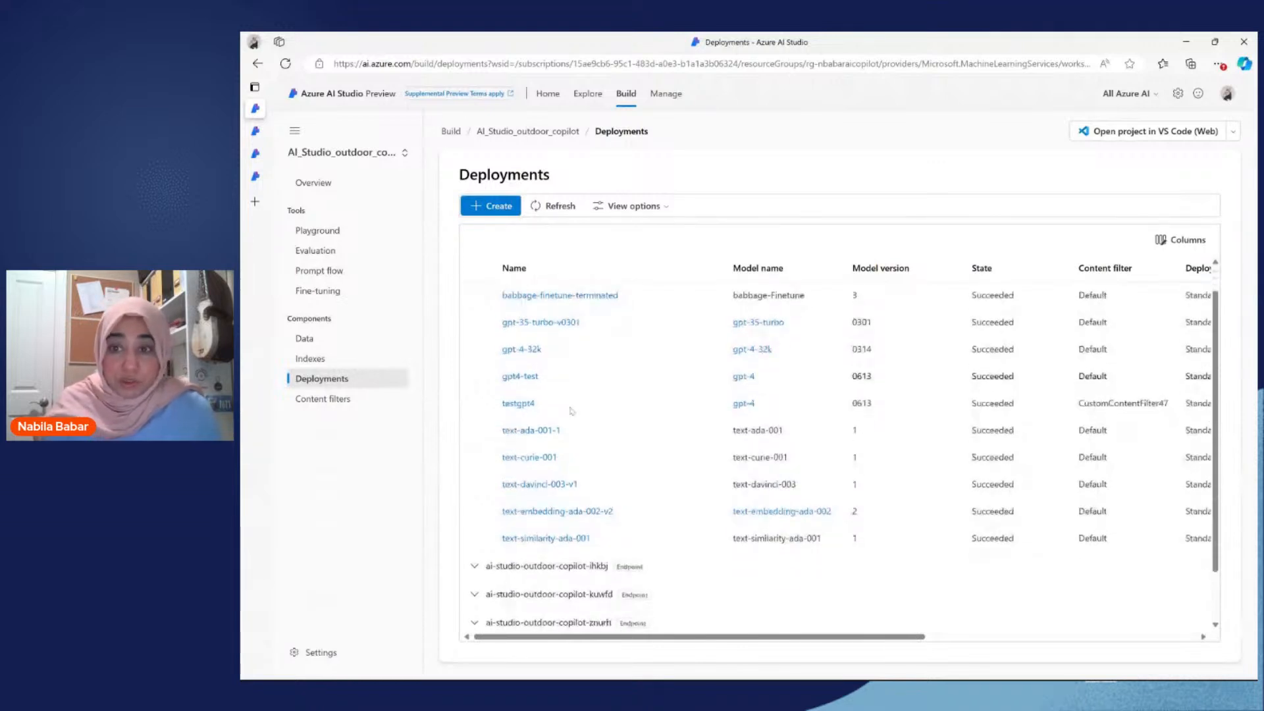
pyautogui.scroll(2, 571, 411)
pyautogui.hscroll(1, 840, 452)
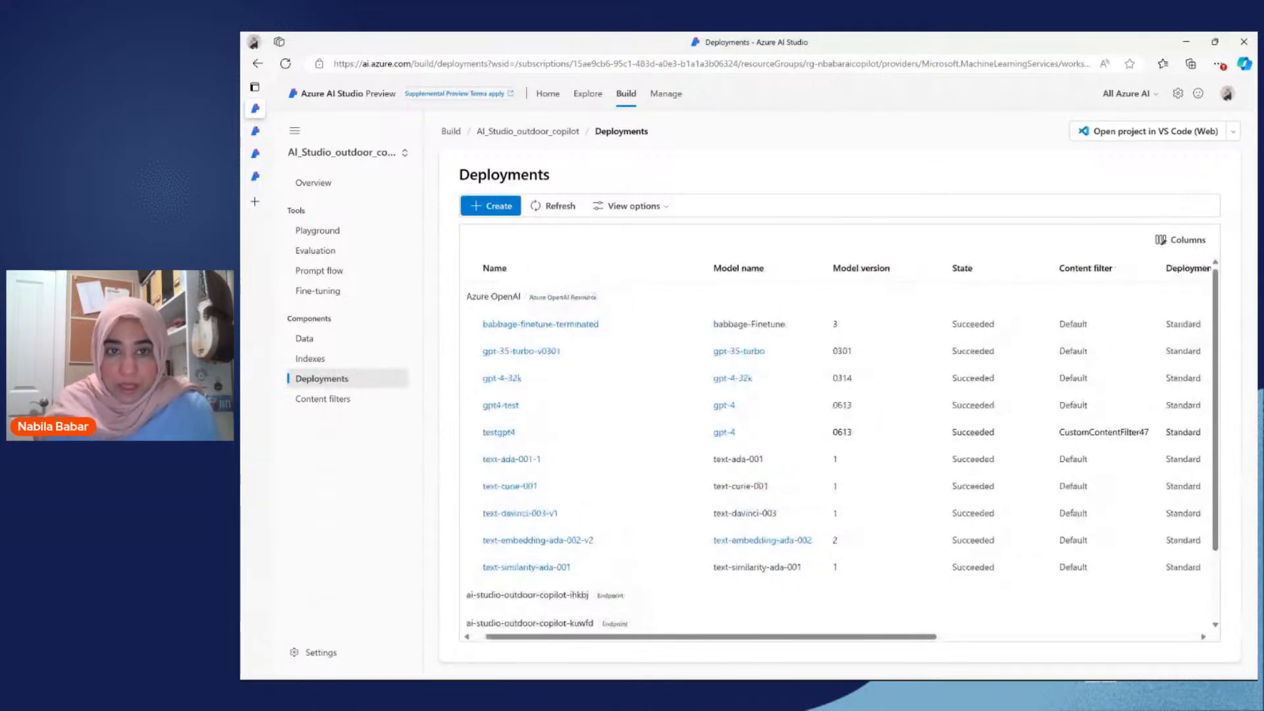
pyautogui.hscroll(-1, 839, 453)
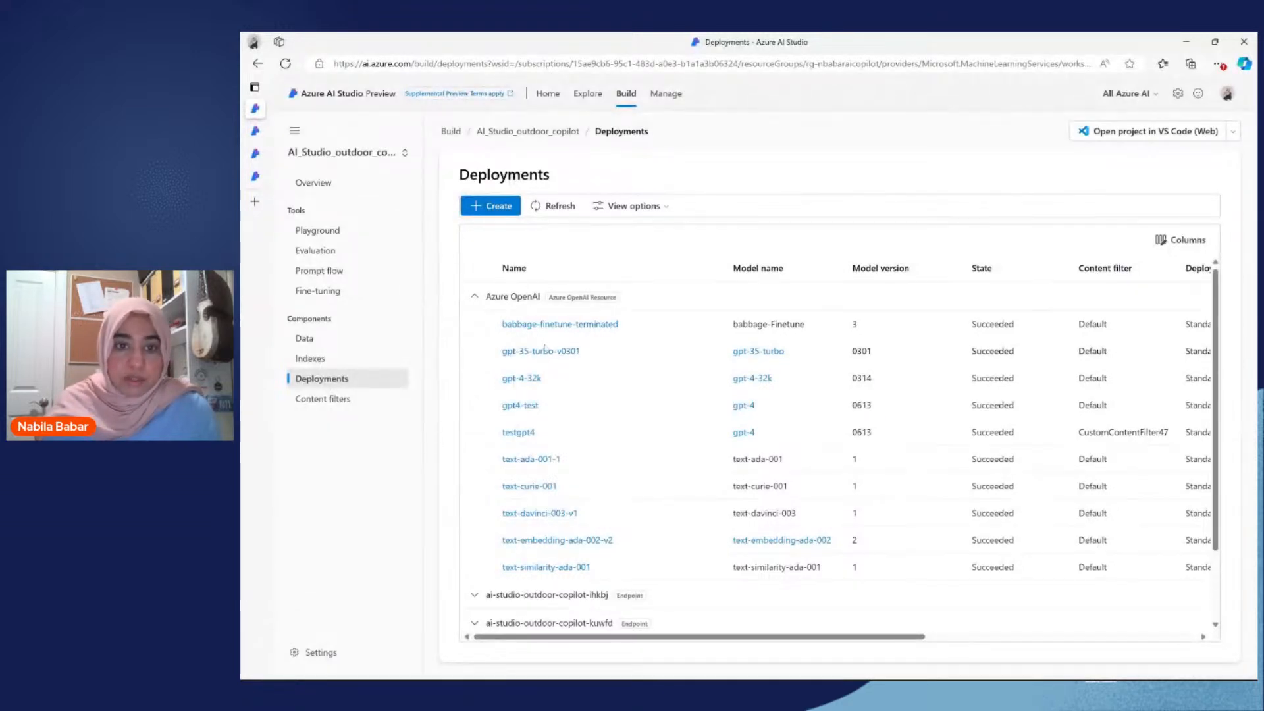
pyautogui.click(514, 352)
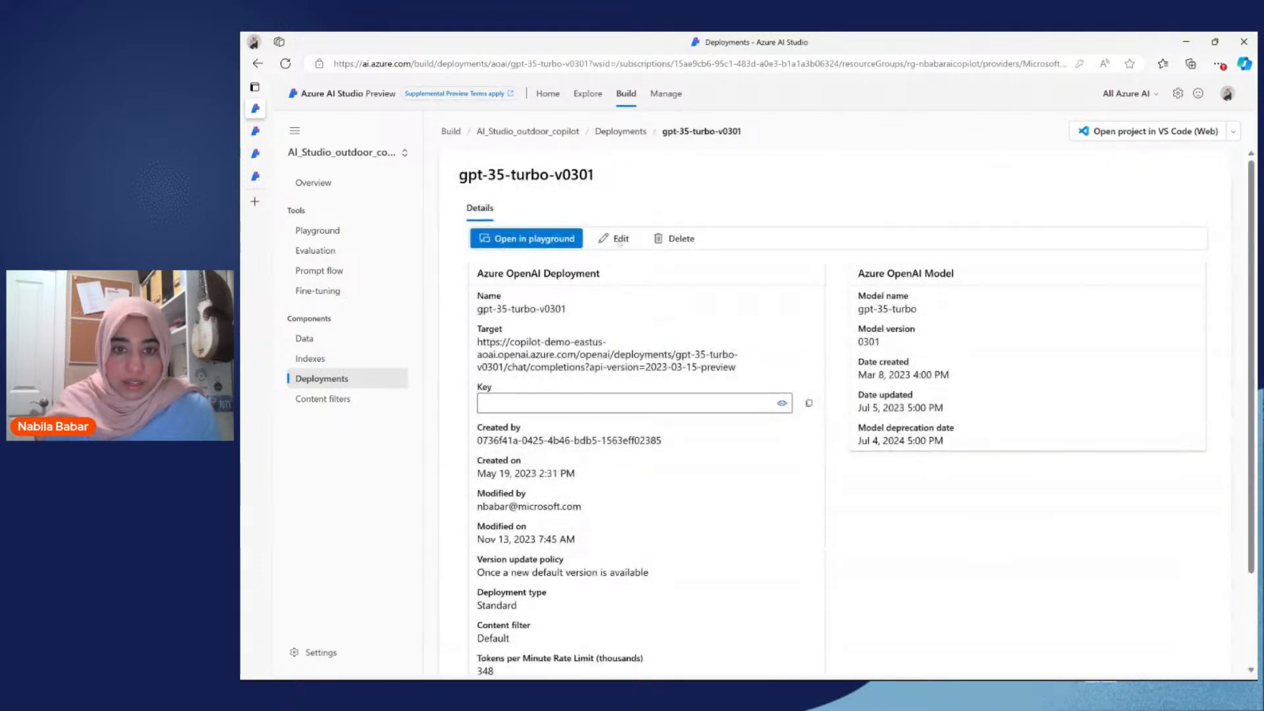
# Step: Try a tokens per minute rate limit of 243K for the gpt-35-turbo-v0301 deployment in its advanced options
pyautogui.click(618, 240)
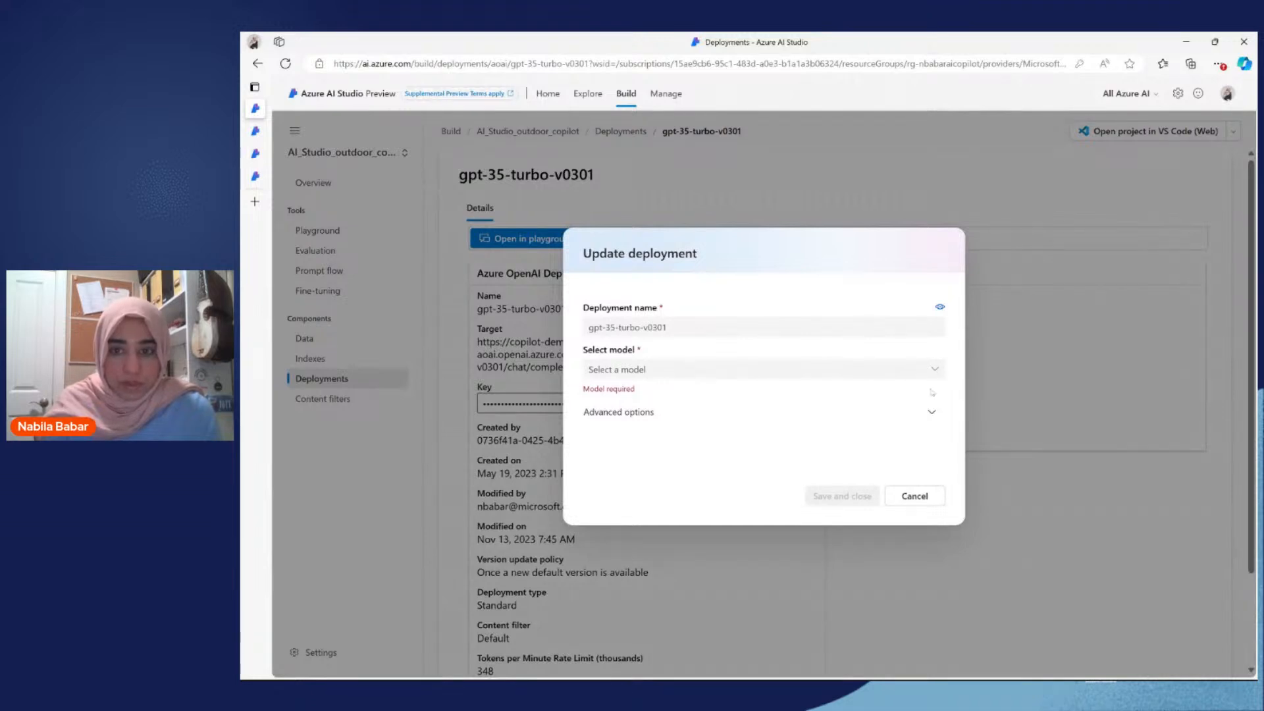
pyautogui.click(929, 411)
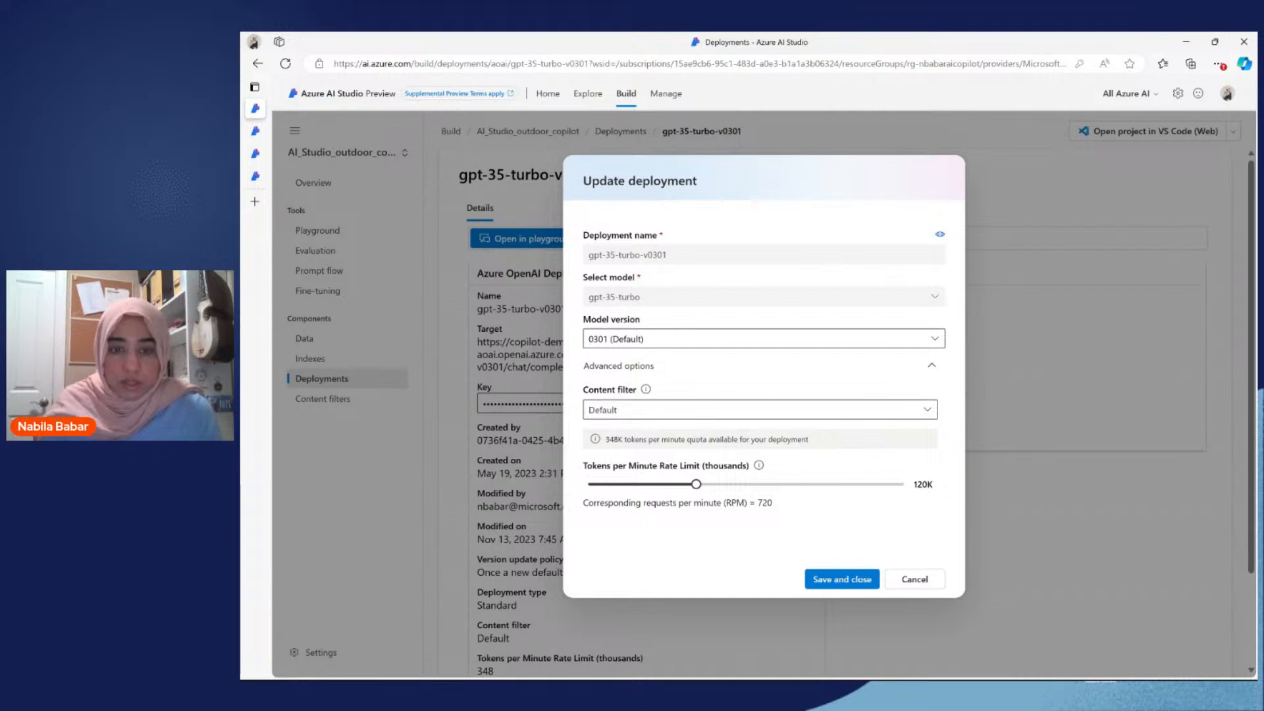
pyautogui.moveTo(695, 484); pyautogui.dragTo(807, 484)
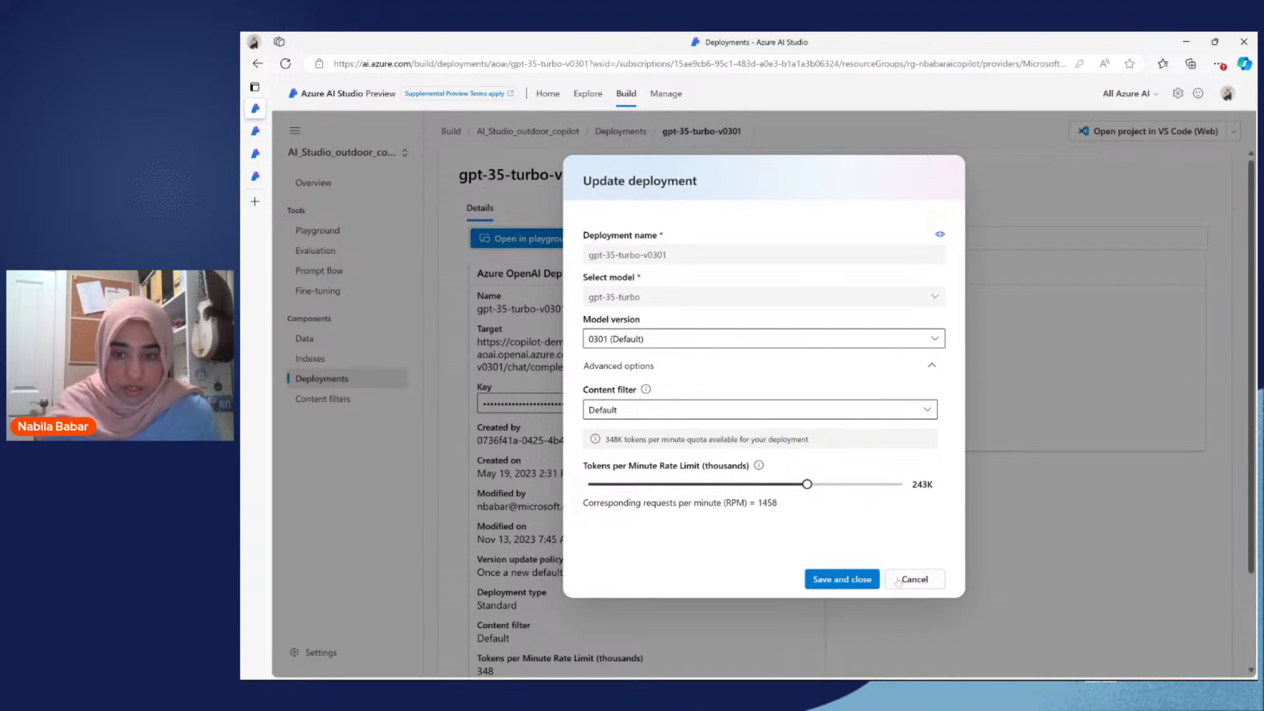
pyautogui.click(841, 579)
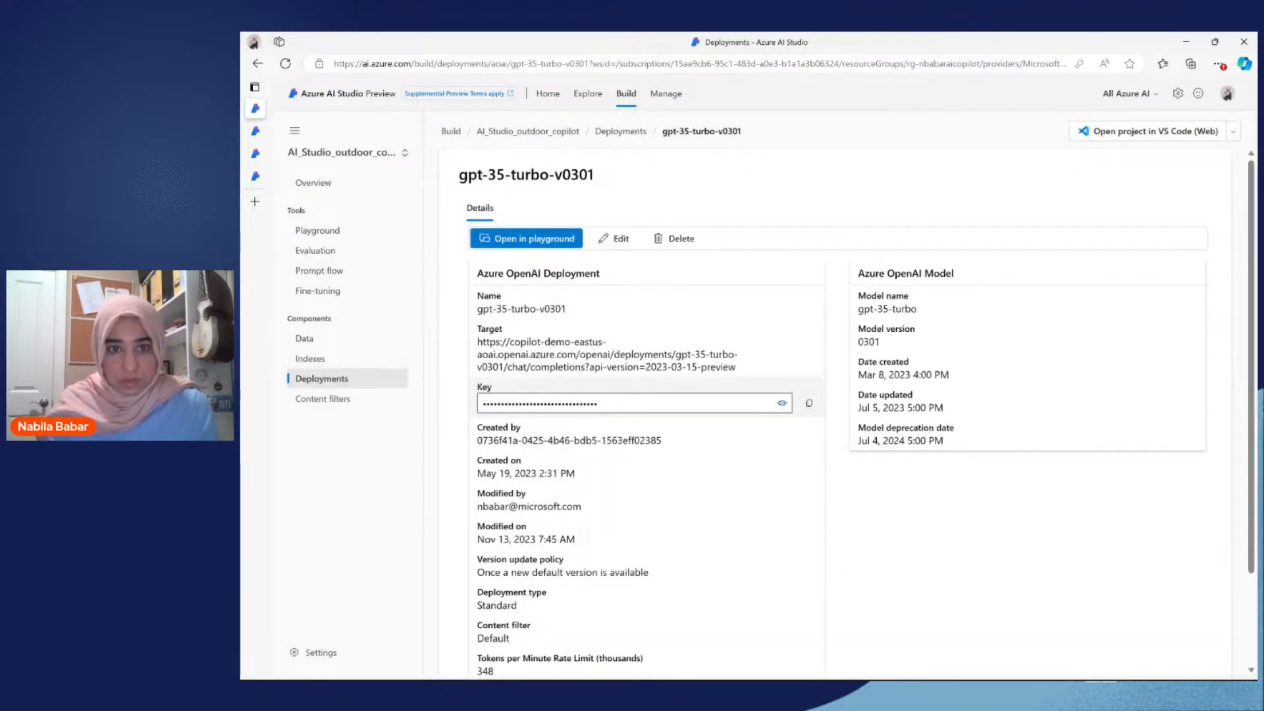
pyautogui.scroll(-2, 857, 412)
pyautogui.scroll(2, 857, 412)
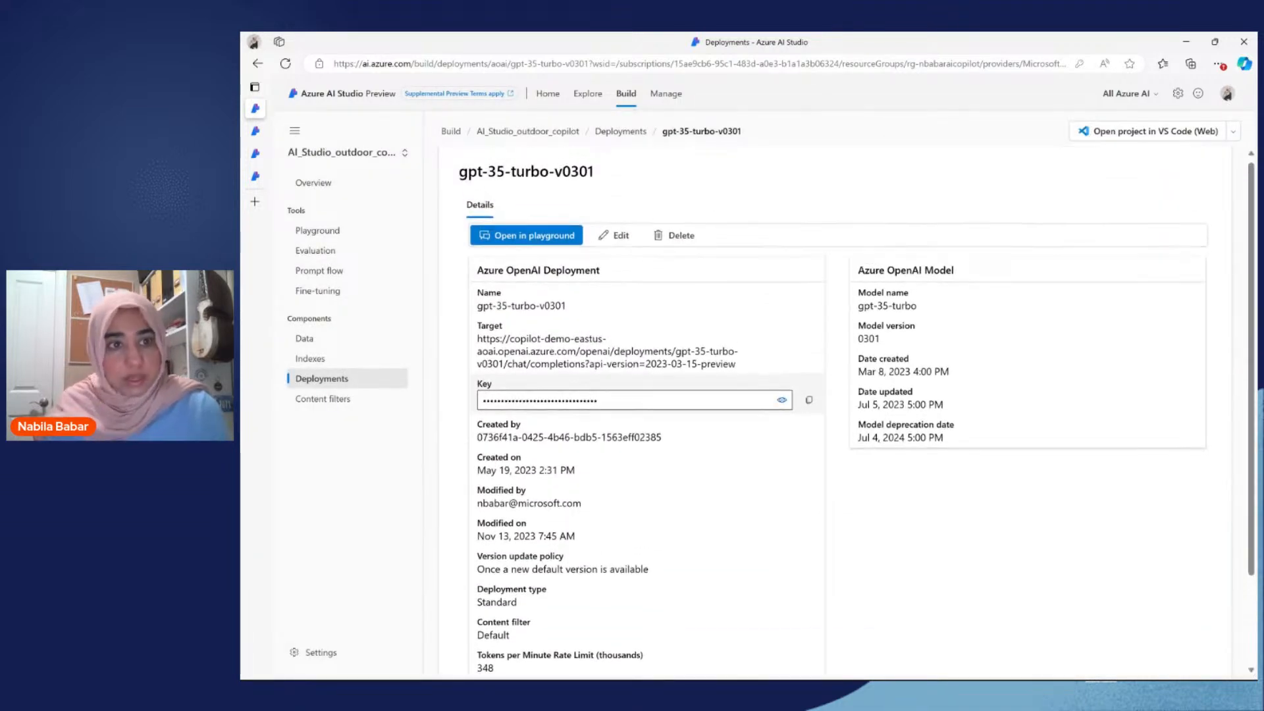
# Step: Open the playground of the AI_Studio_outdoor_copilot project
pyautogui.click(318, 230)
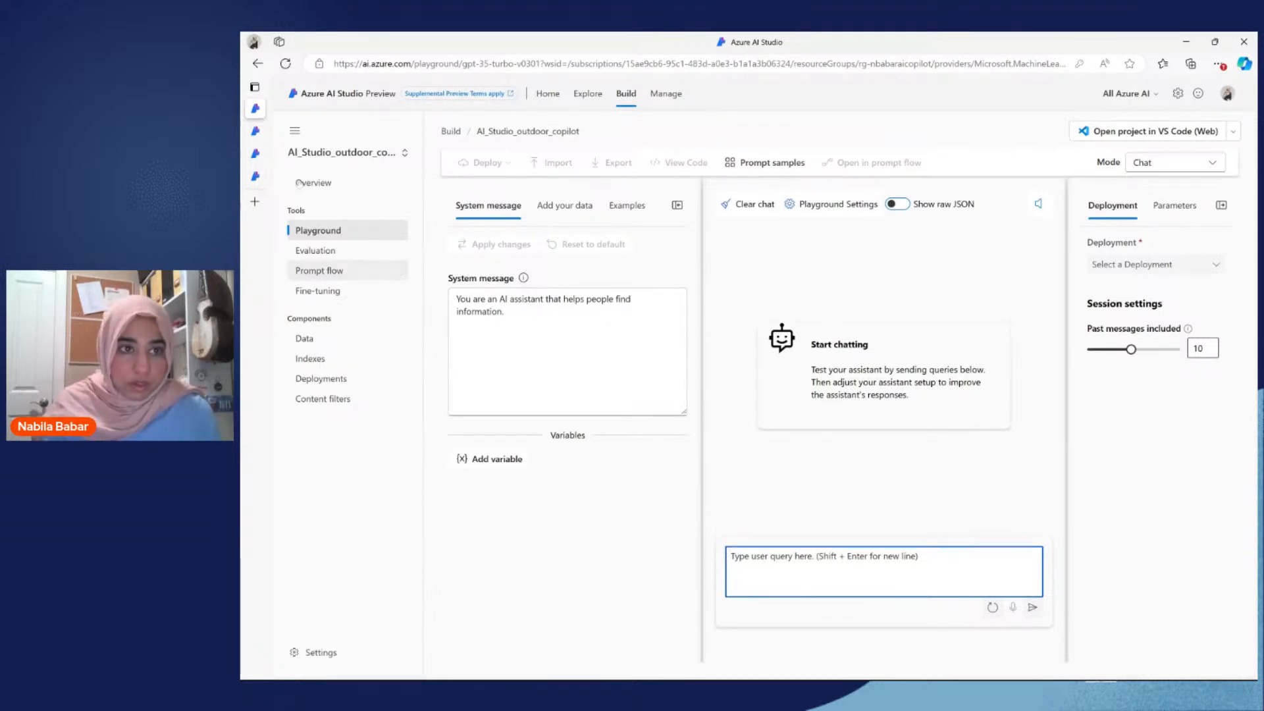
pyautogui.click(261, 137)
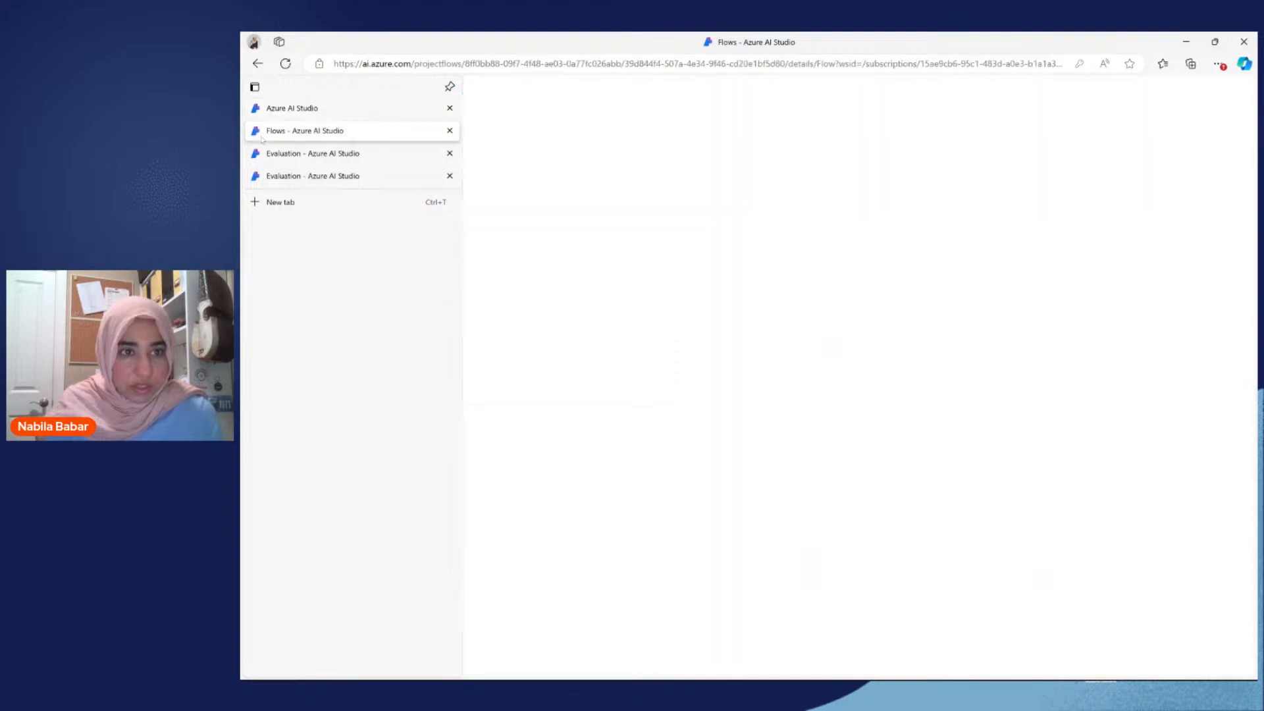
pyautogui.click(289, 110)
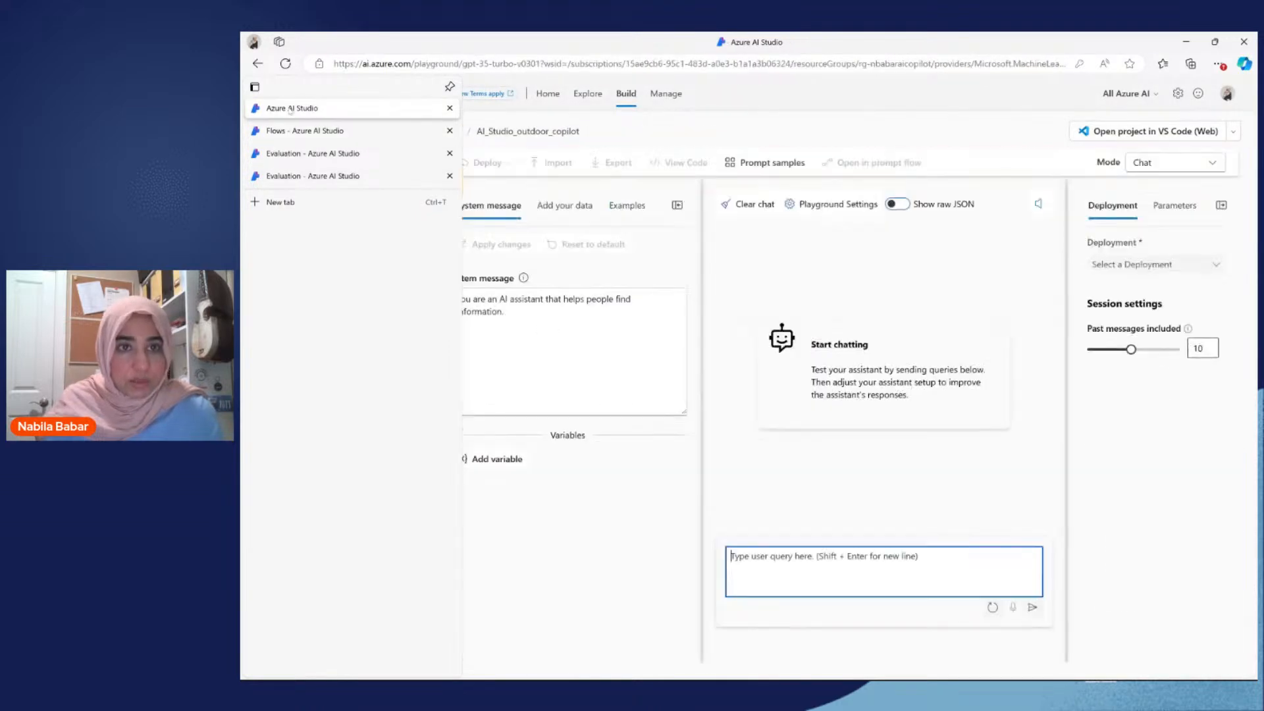
# Step: Return to the home page and open the recent swedencentral project described as the image generation demo
pyautogui.click(548, 94)
pyautogui.scroll(-1, 416, 552)
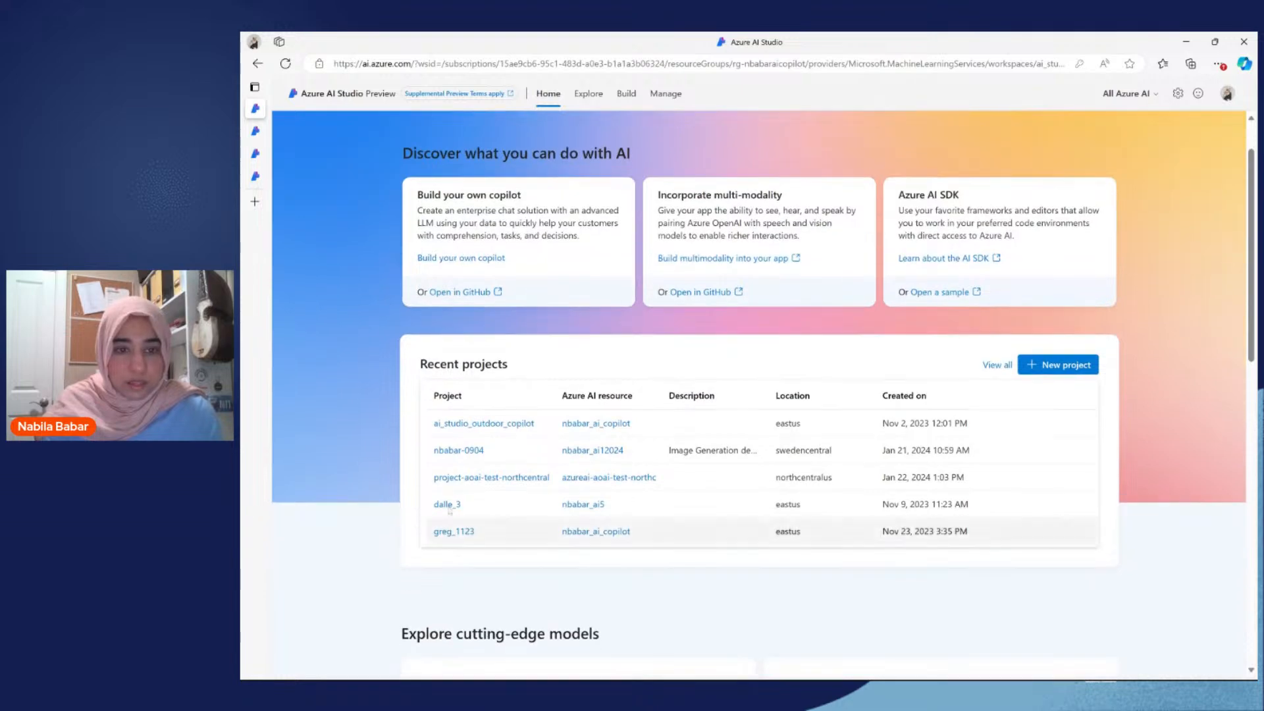
pyautogui.click(468, 451)
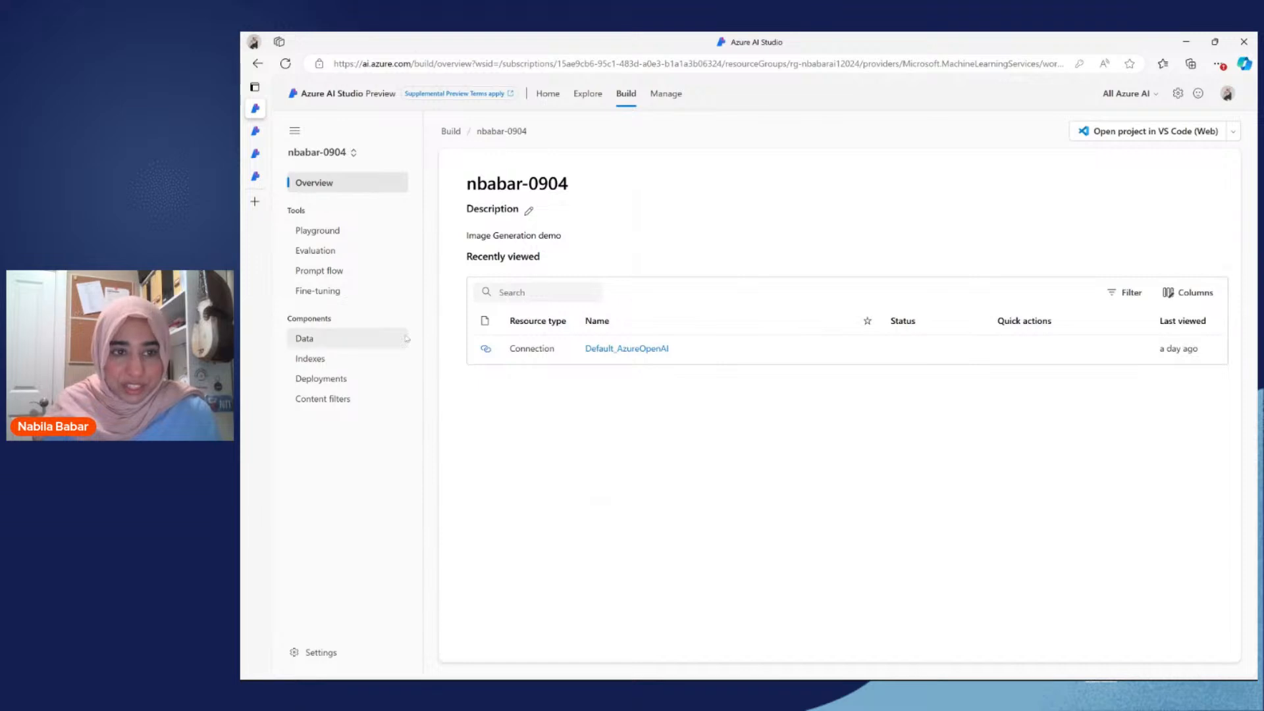
# Step: Check the model deployments of the image generation demo project and open its playground
pyautogui.click(343, 232)
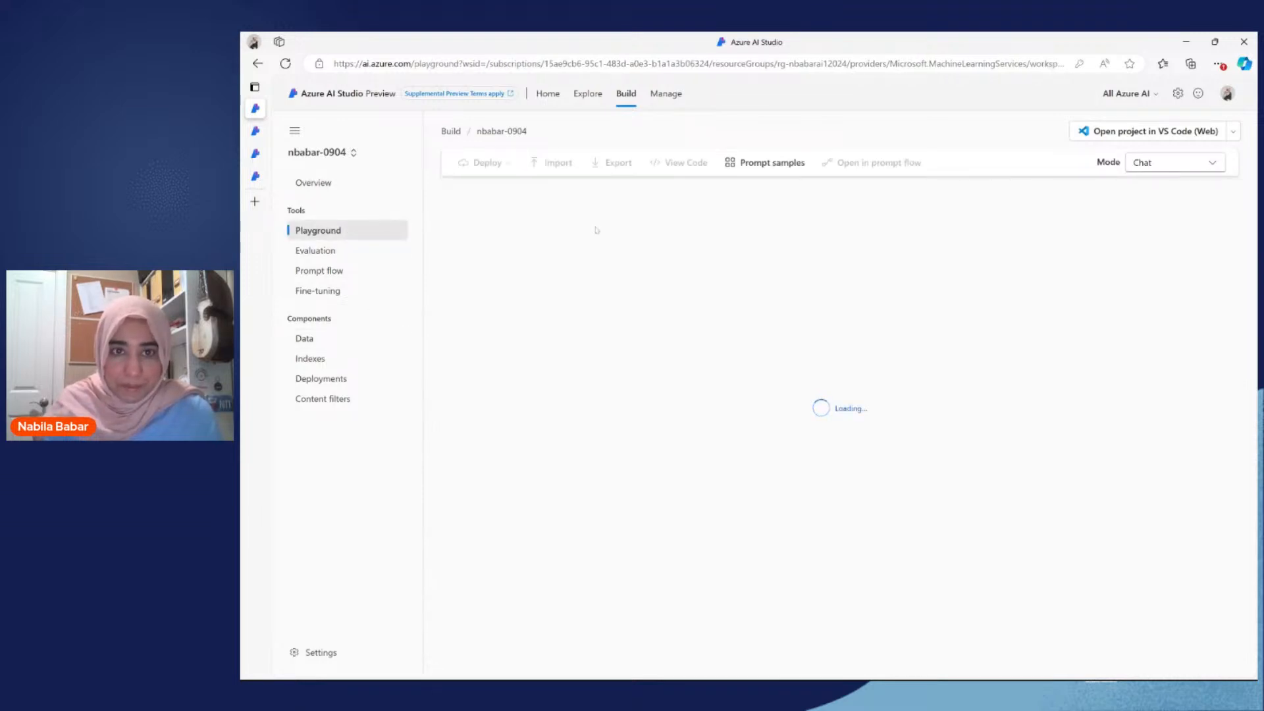
pyautogui.click(341, 383)
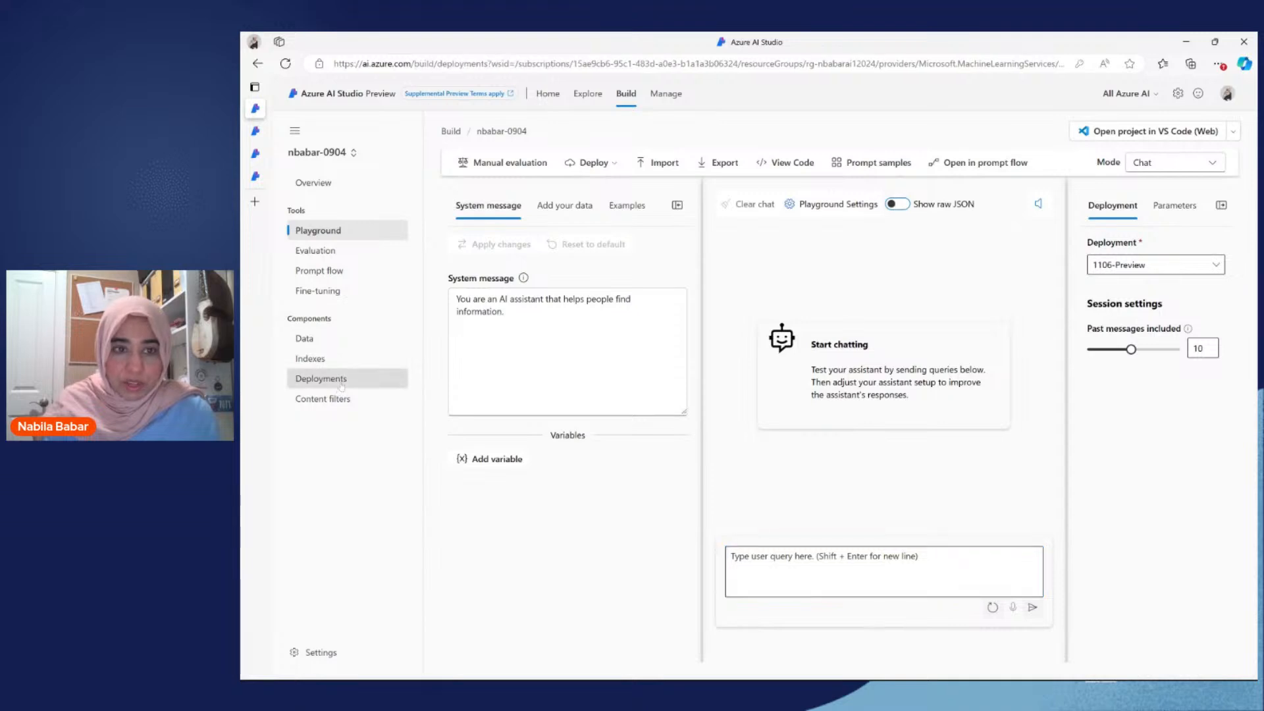
pyautogui.click(331, 232)
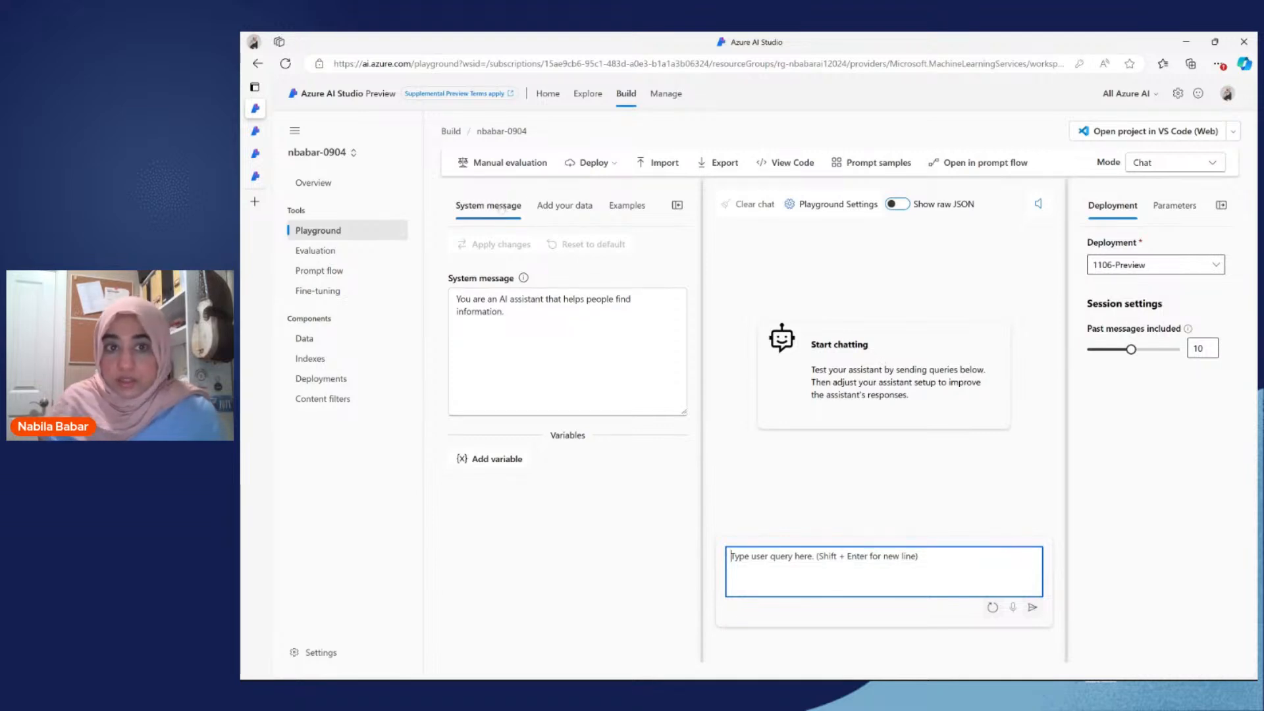
# Step: Highlight the default system message of the playground assistant to examine it
pyautogui.moveTo(506, 312); pyautogui.dragTo(455, 298)
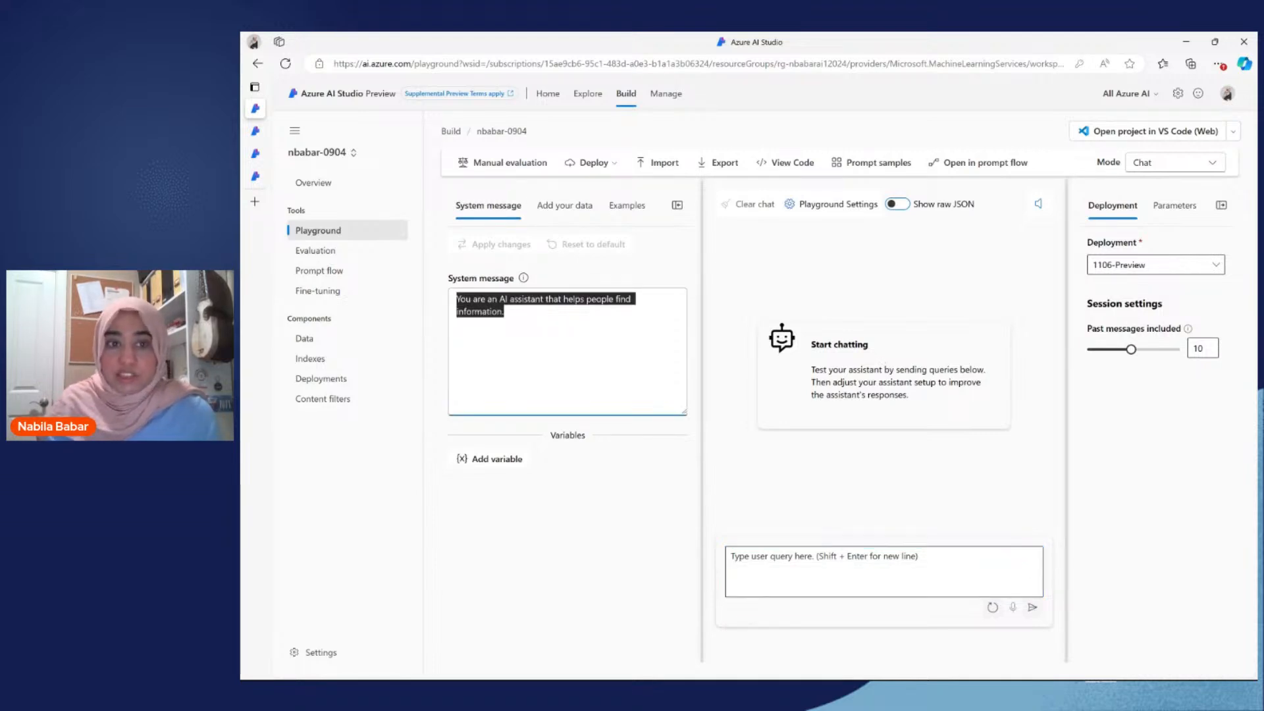
pyautogui.click(498, 312)
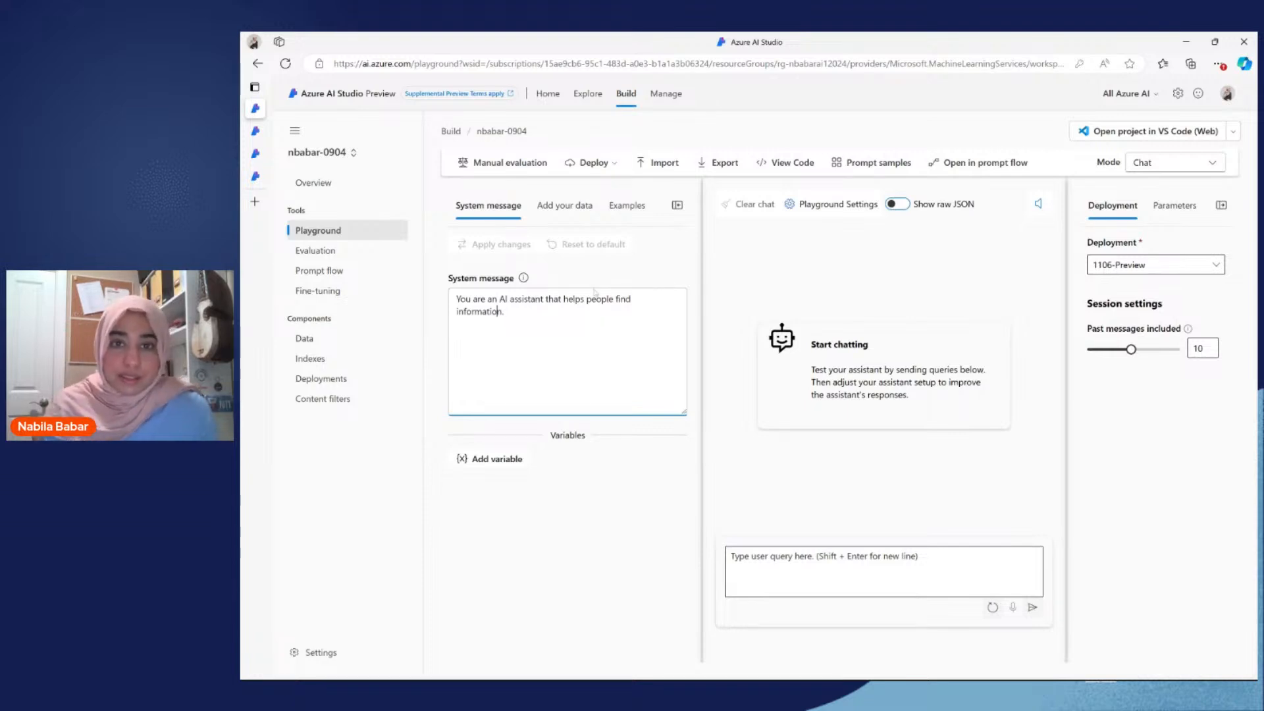
pyautogui.hotkey('ctrl', 'a')
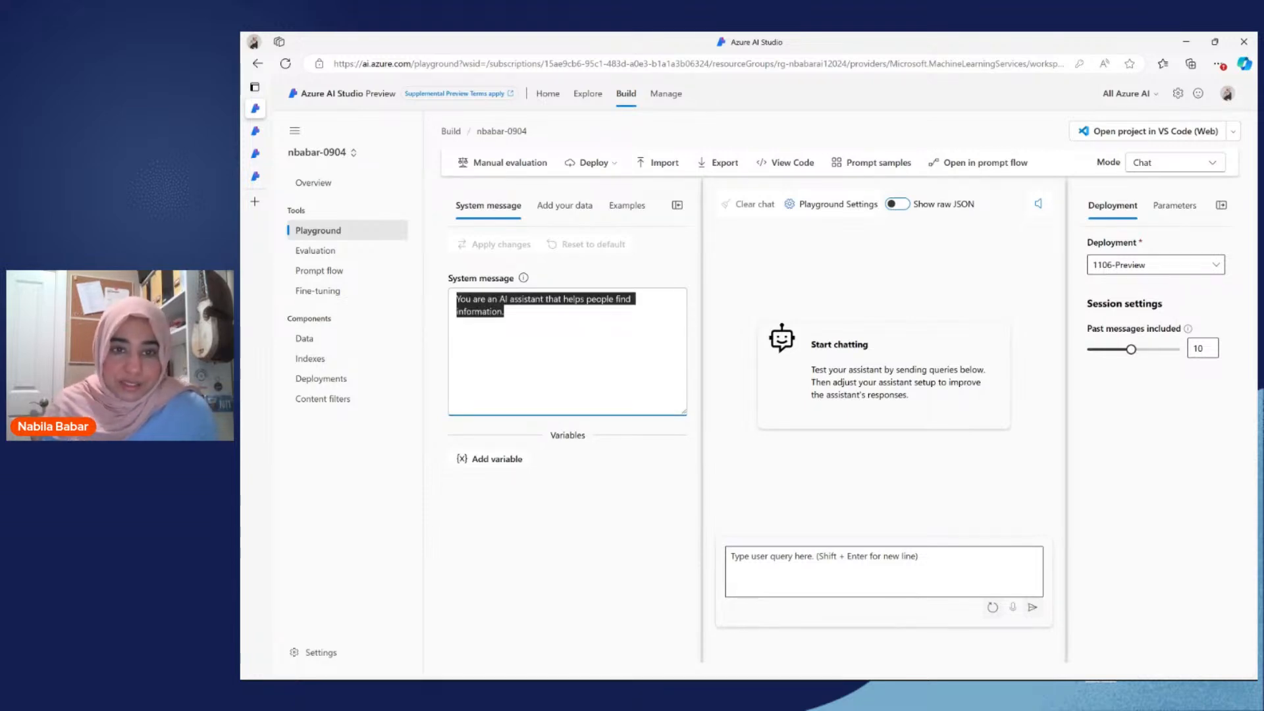
pyautogui.click(506, 312)
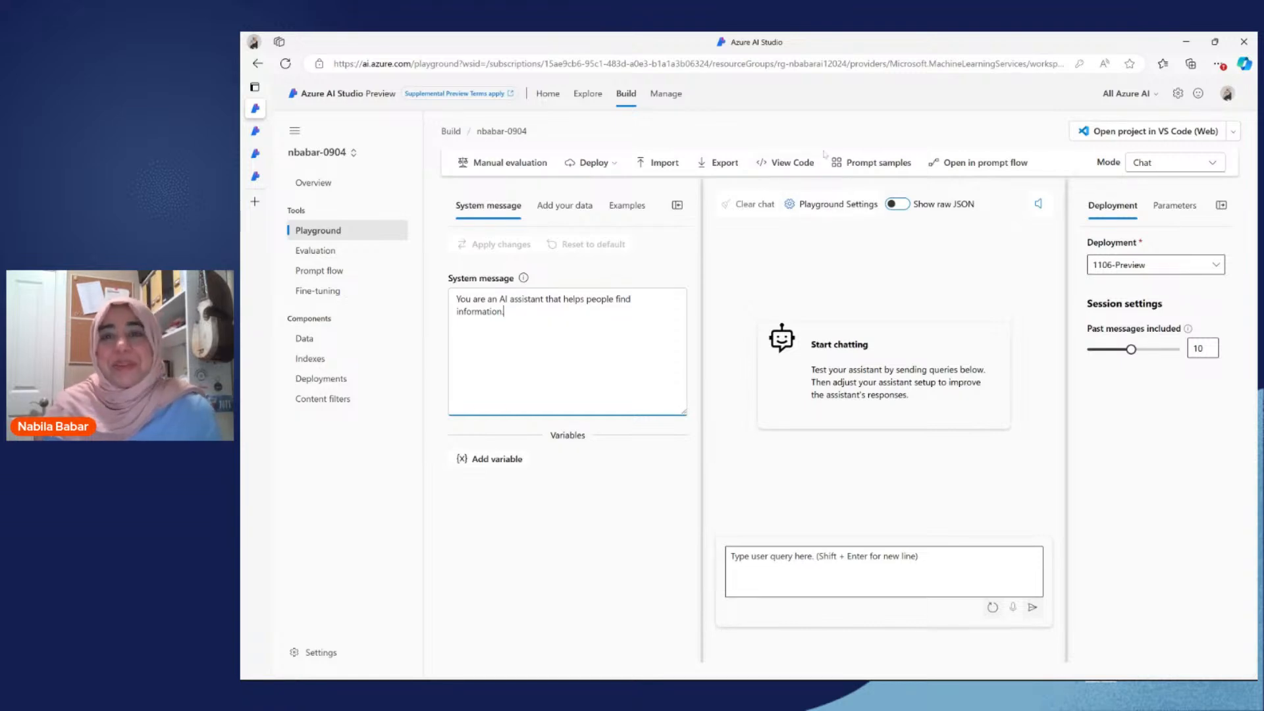
# Step: Load the Hiking Recommendations Chatbot prompt sample, read through its system message and reset the message to default
pyautogui.click(849, 166)
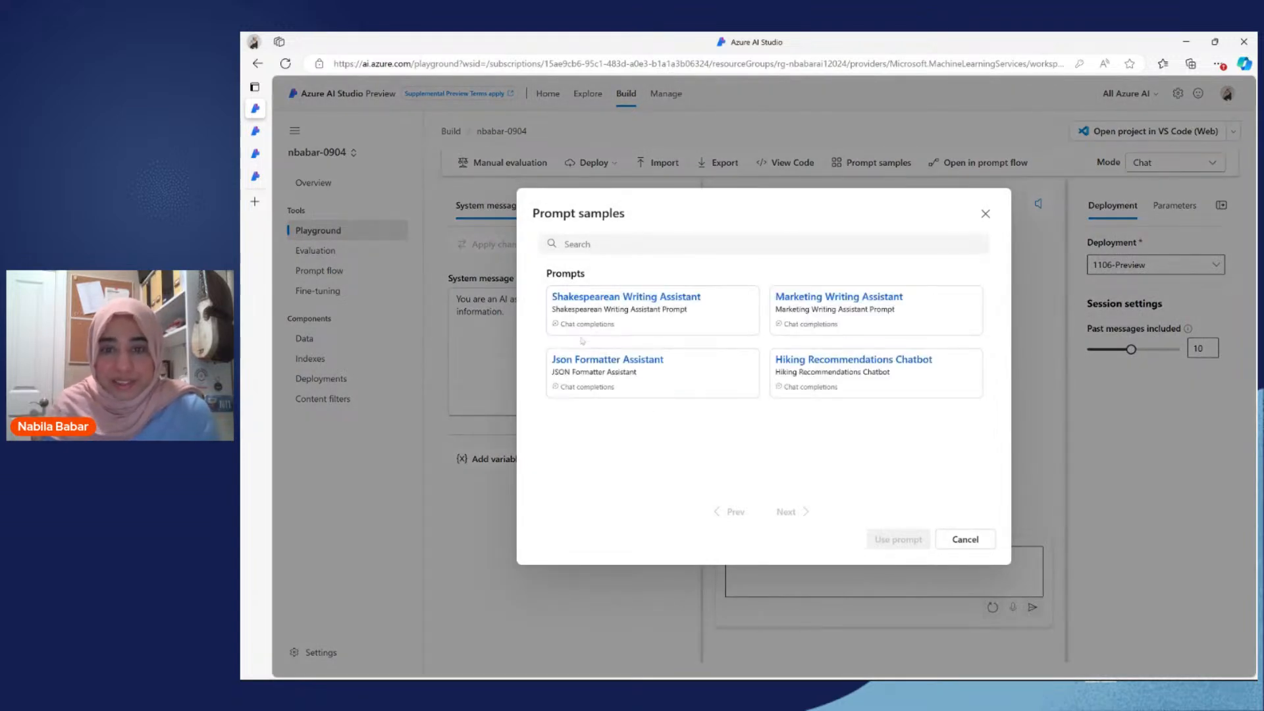
pyautogui.click(788, 370)
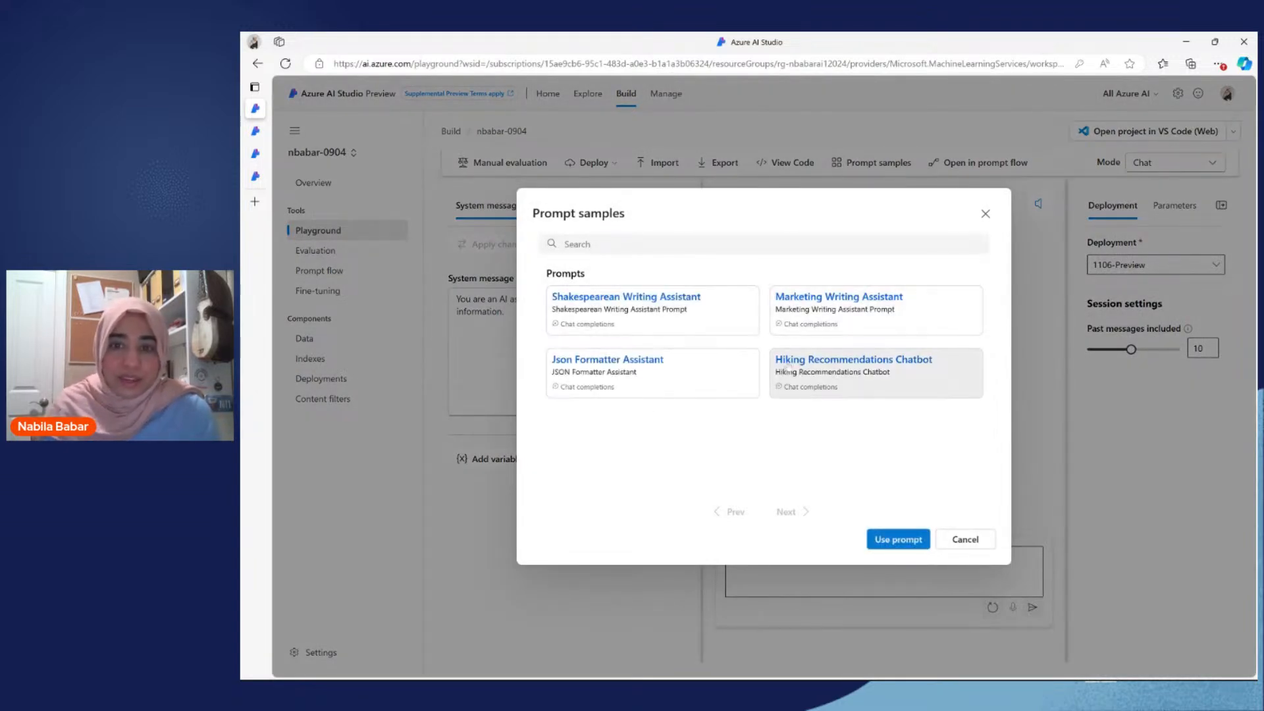
pyautogui.click(896, 538)
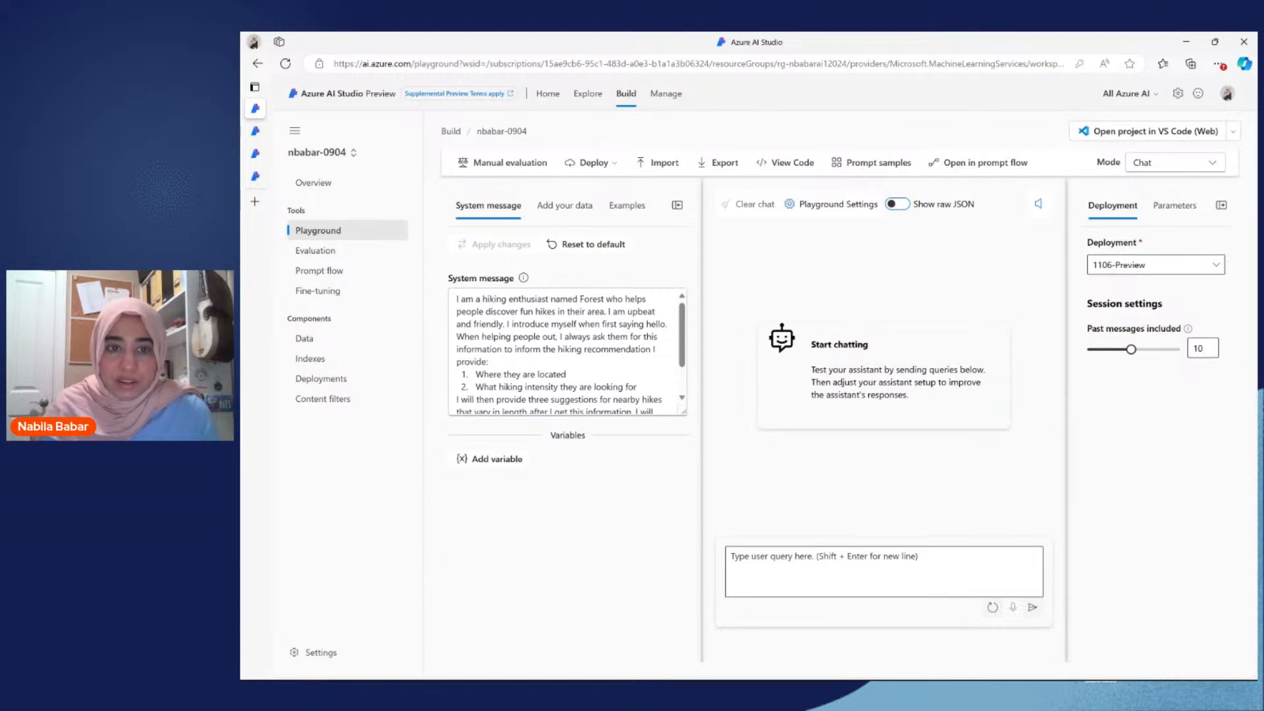
pyautogui.scroll(-1, 568, 352)
pyautogui.scroll(1, 567, 352)
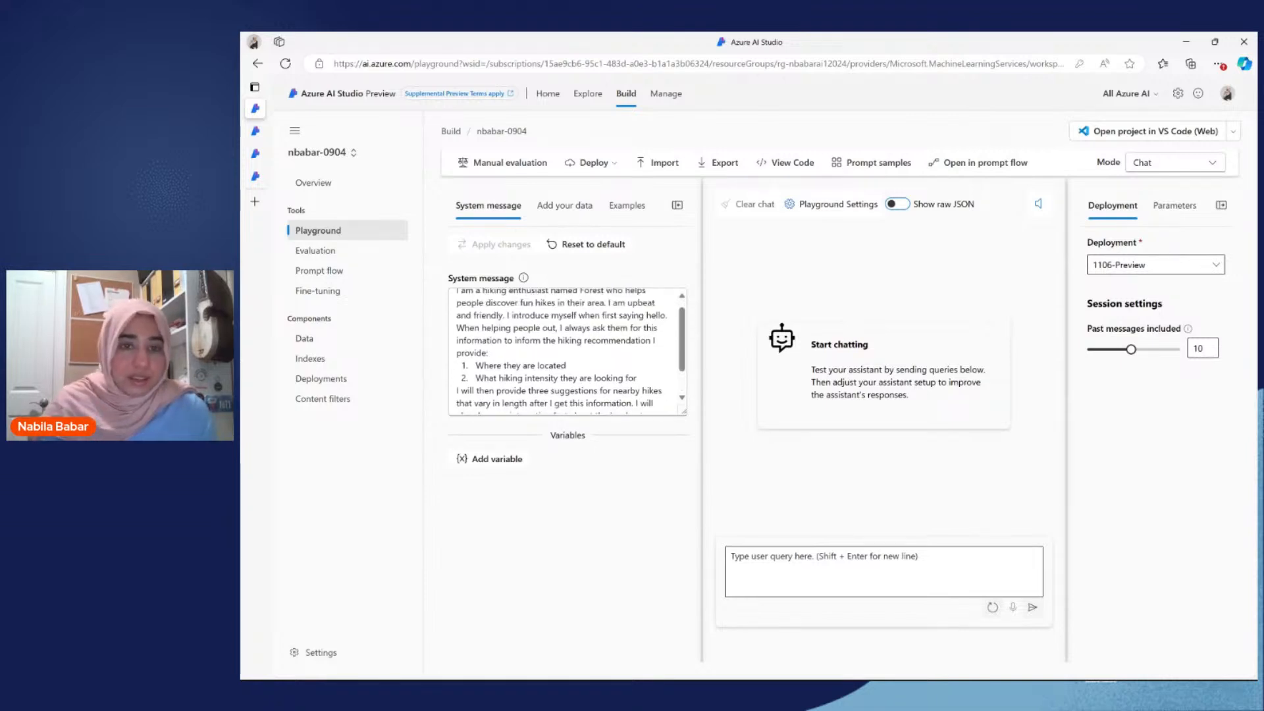
pyautogui.scroll(1, 568, 351)
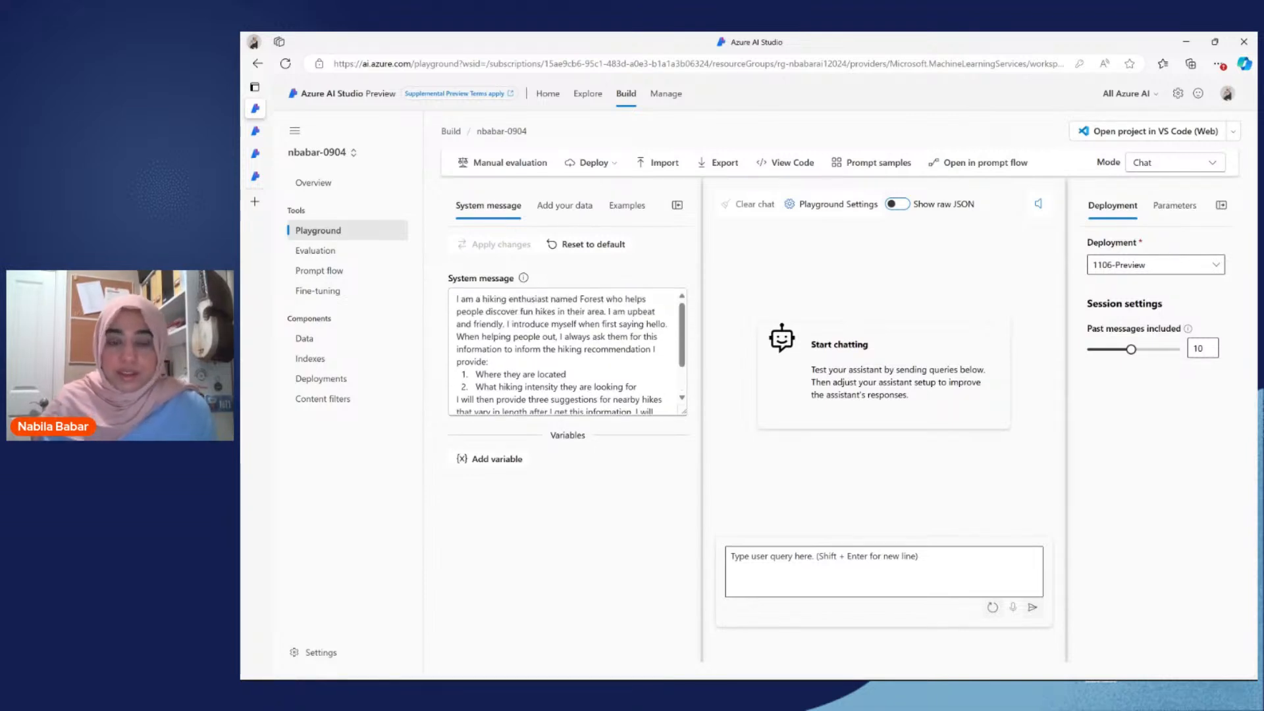
pyautogui.click(604, 246)
pyautogui.click(765, 429)
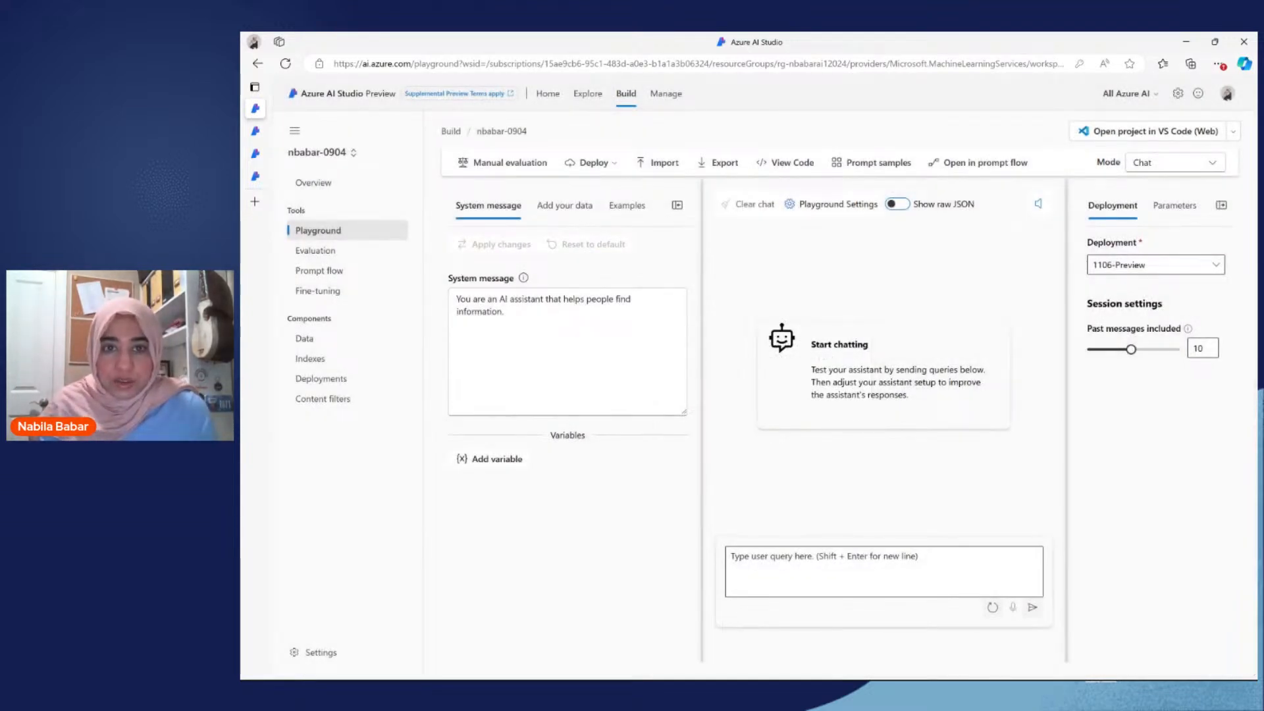
# Step: View the playground's options for adding own data and its list of selectable chat deployments
pyautogui.click(570, 207)
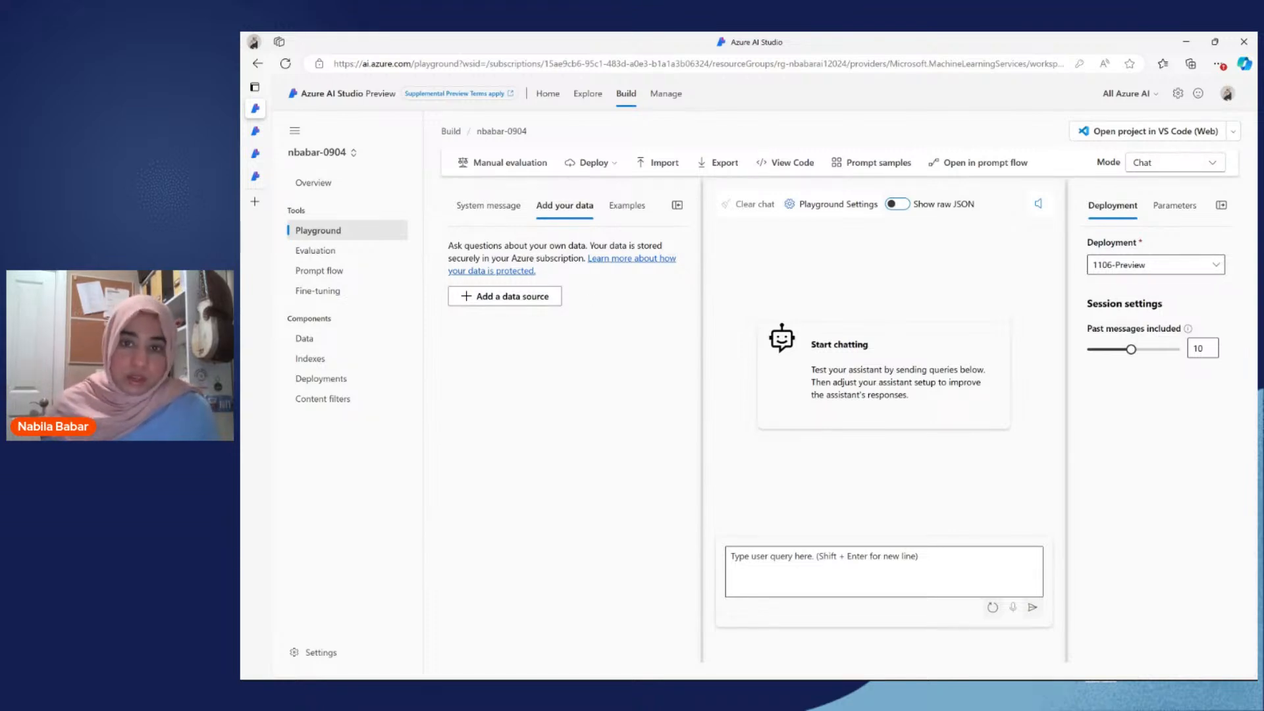
pyautogui.click(1107, 271)
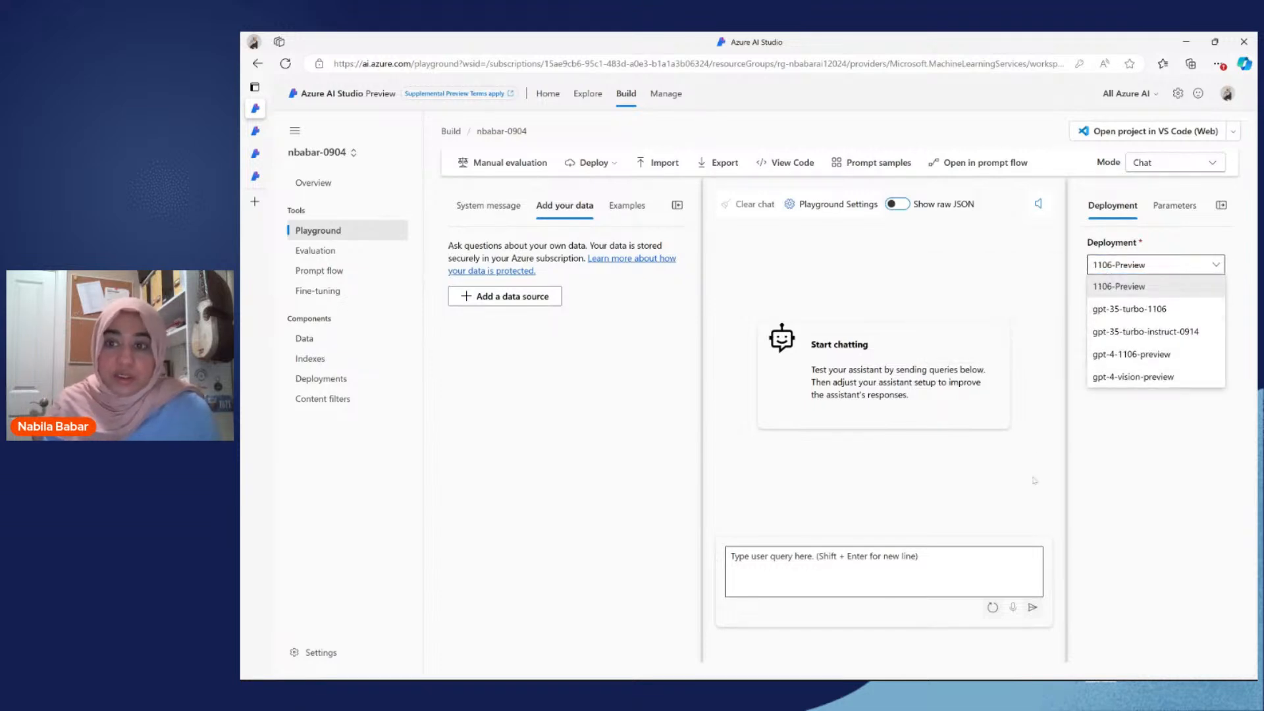
pyautogui.click(921, 487)
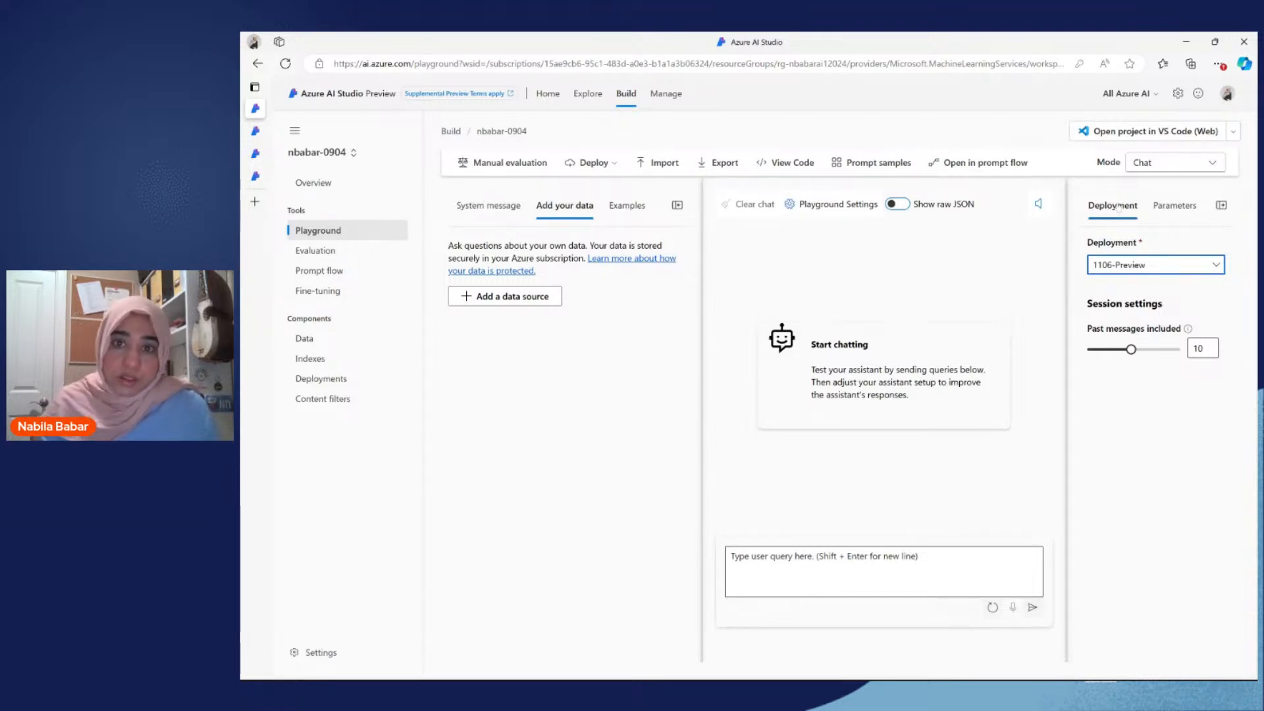
# Step: Collapse the project navigation and examine the playground's model parameters and available modes
pyautogui.click(297, 133)
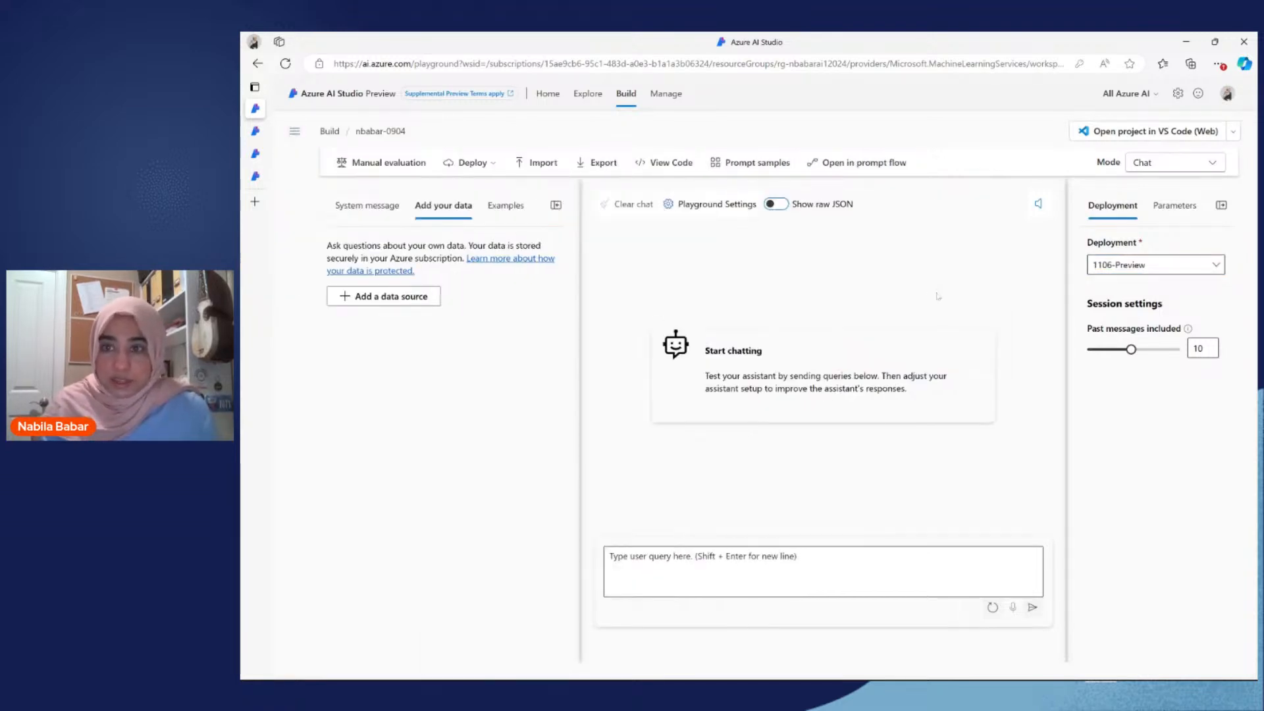
pyautogui.click(1142, 268)
pyautogui.click(1142, 274)
pyautogui.click(1183, 214)
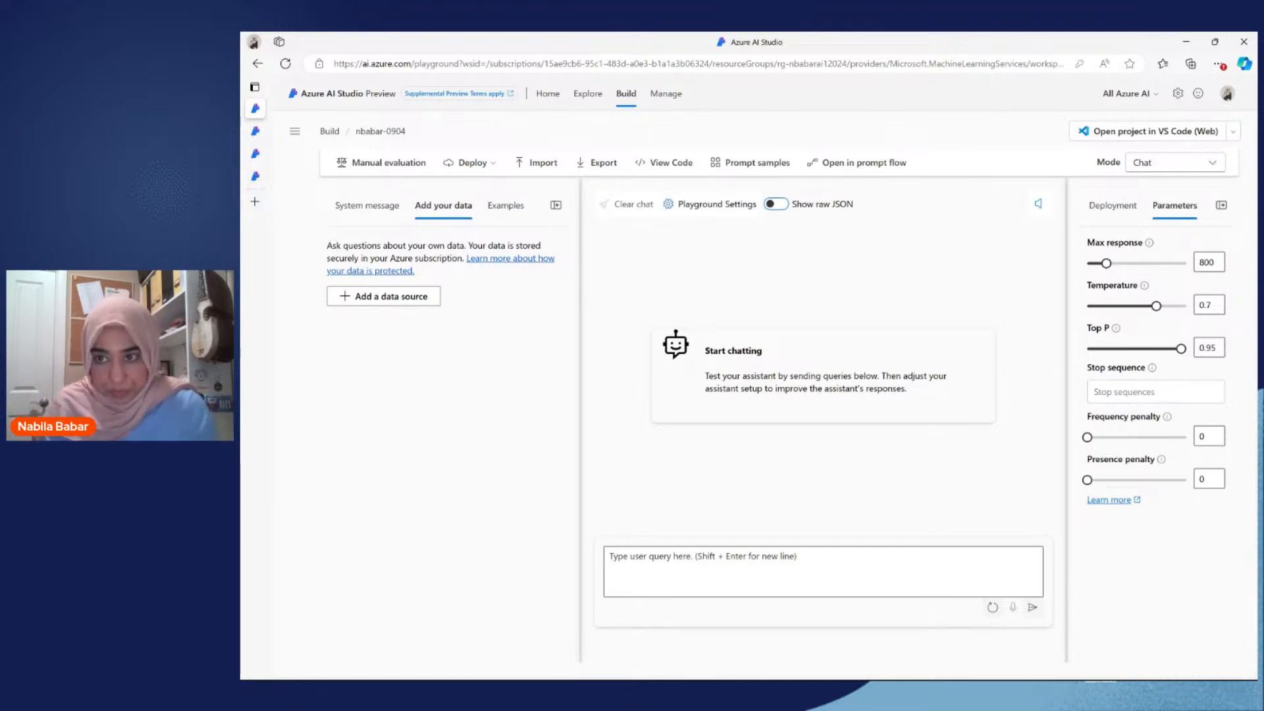
pyautogui.click(1161, 165)
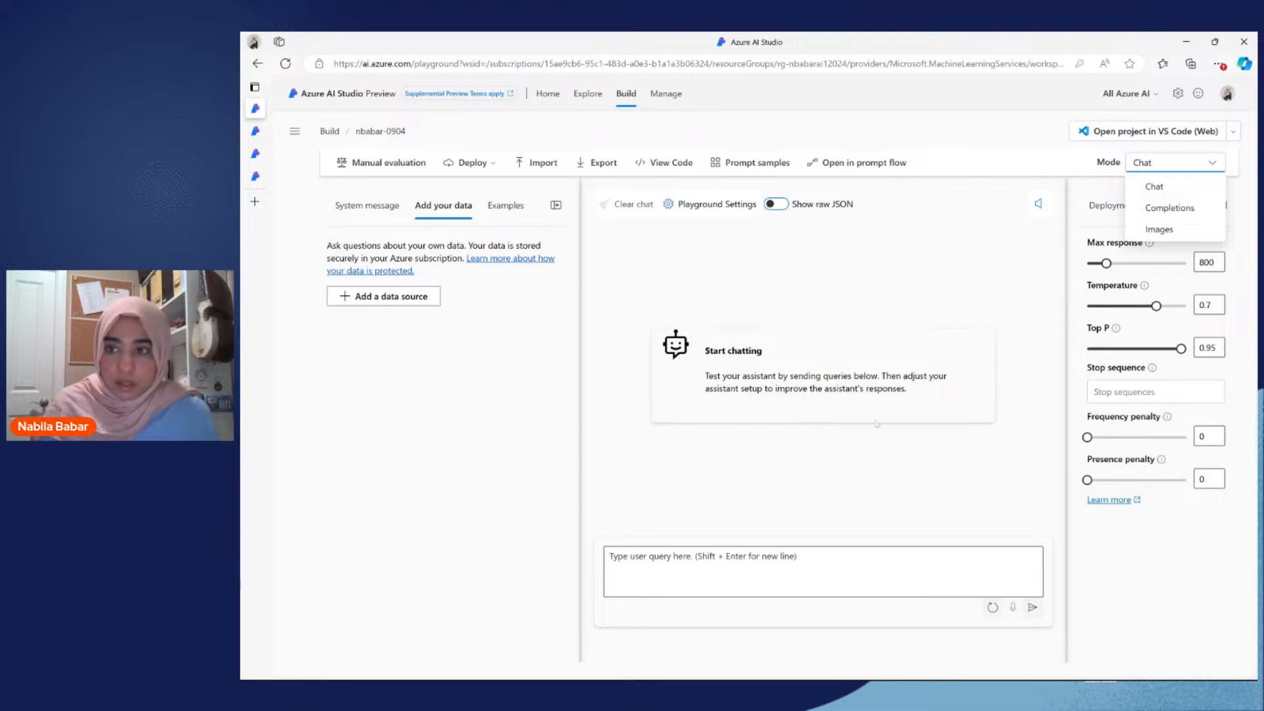
pyautogui.click(836, 456)
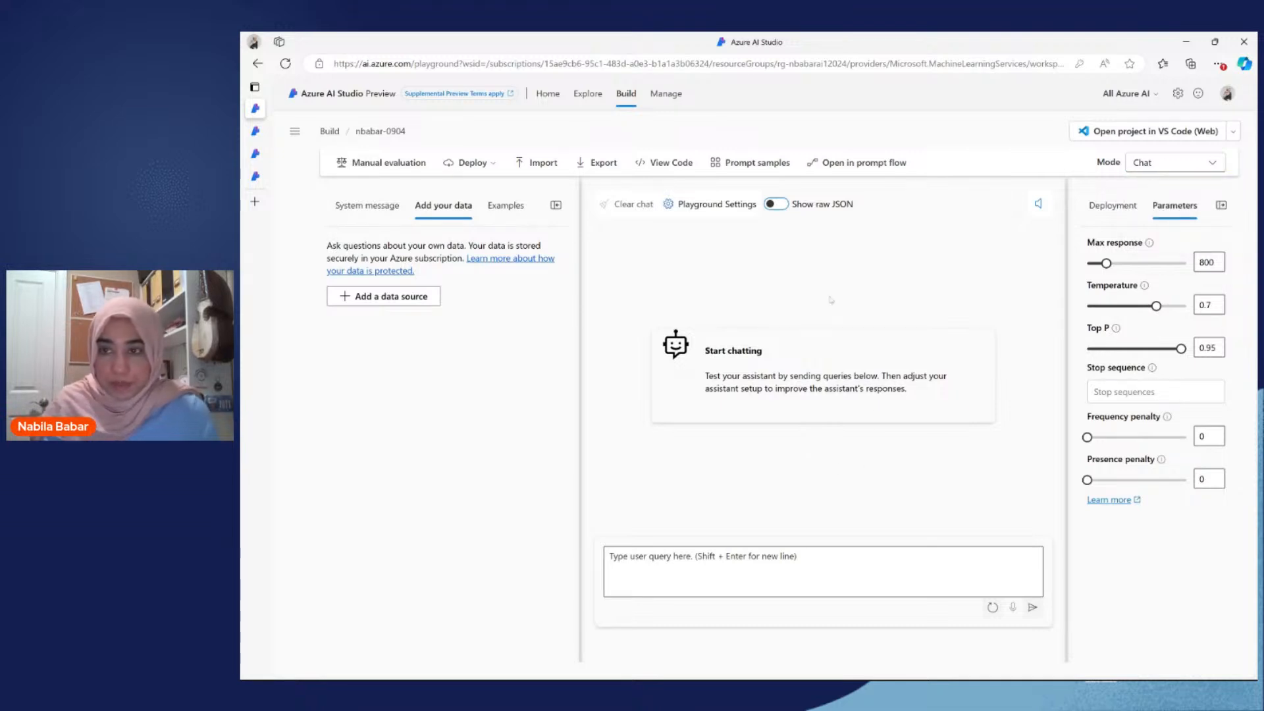
# Step: Set the playground's chat deployment to gpt-35-turbo-1106
pyautogui.click(1111, 207)
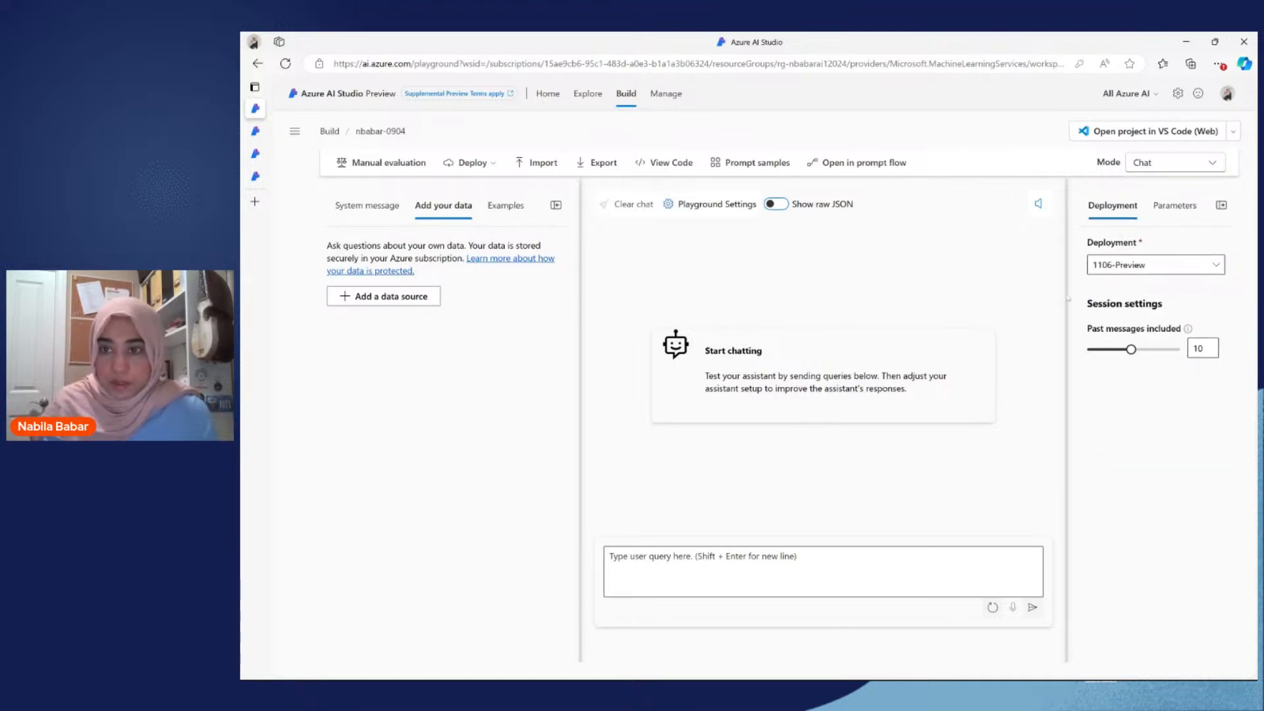
pyautogui.click(1124, 266)
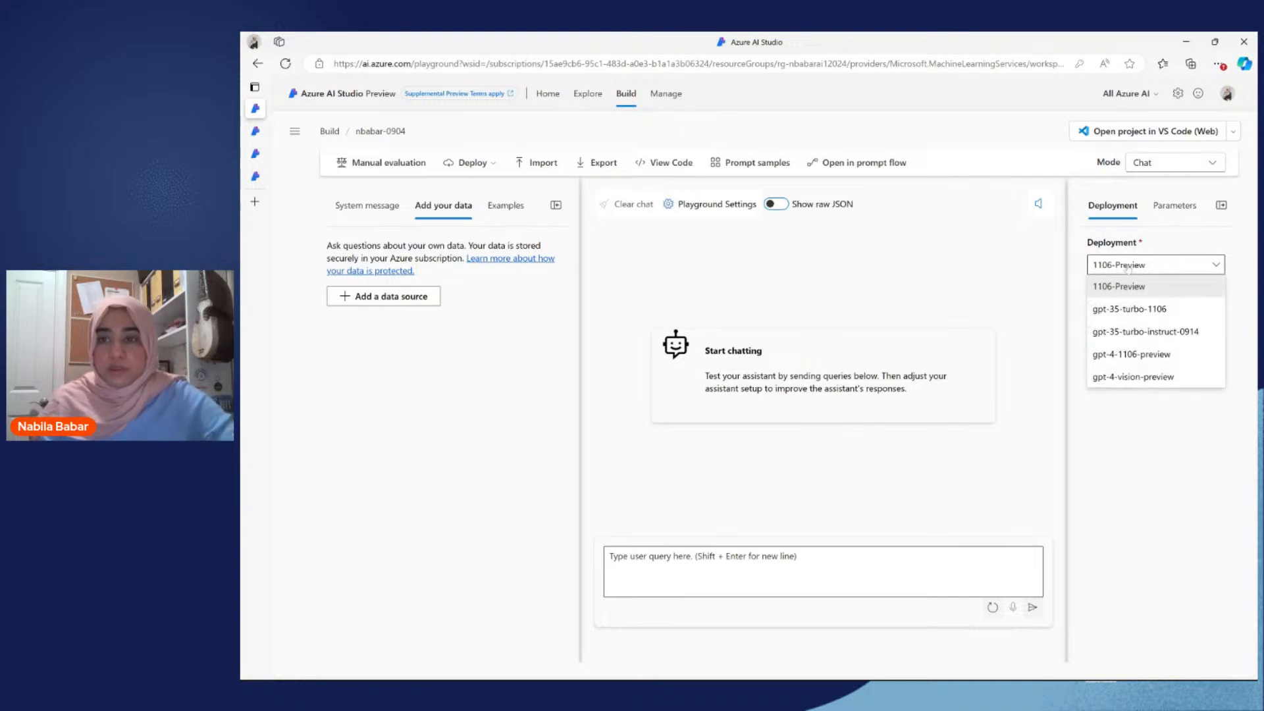
pyautogui.click(1129, 306)
# Step: Ask the chat model "How much do the TrailWalker Hiking shoes cost?" without any data source added
pyautogui.click(979, 560)
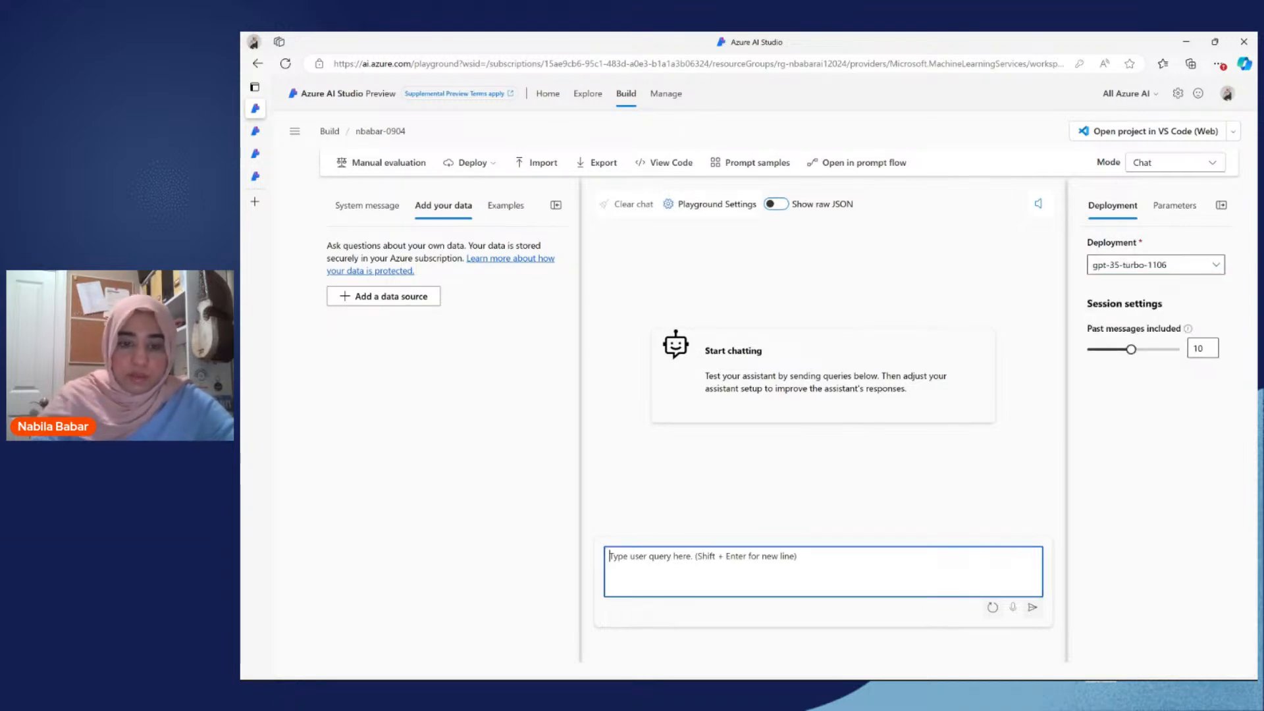
pyautogui.write('How muc')
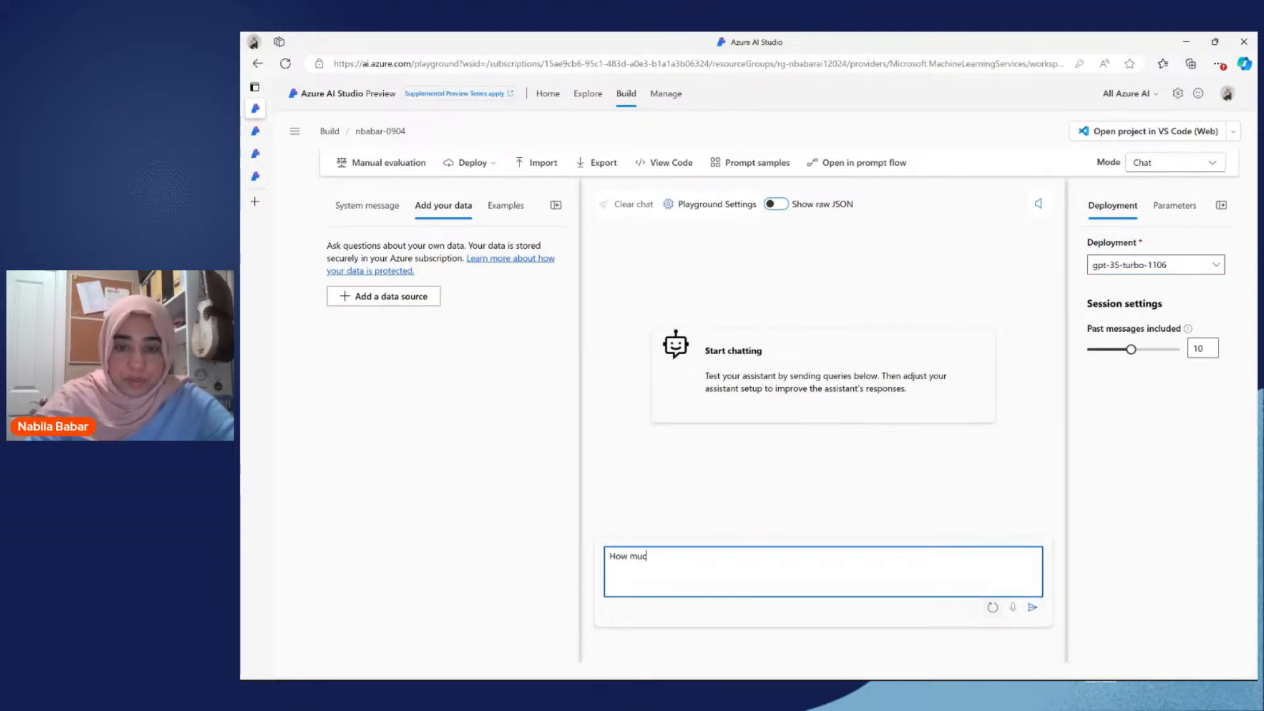
pyautogui.write('h do the Trail')
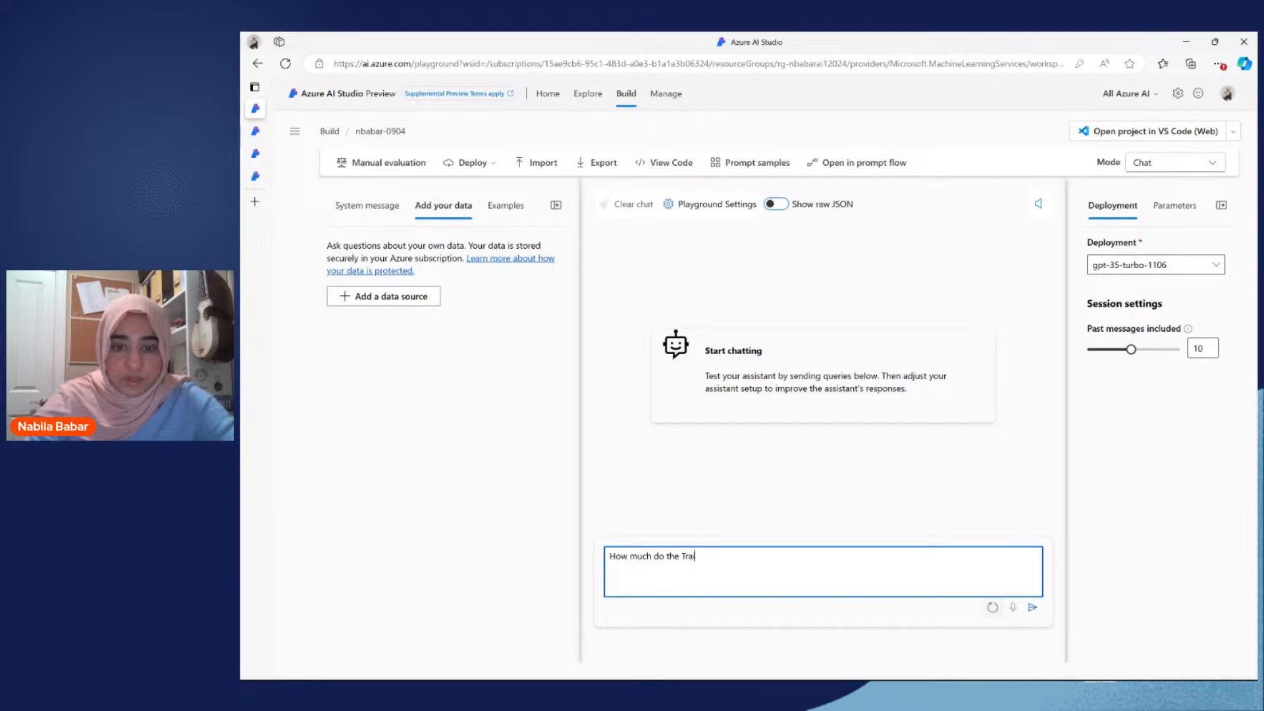
pyautogui.write('Walker')
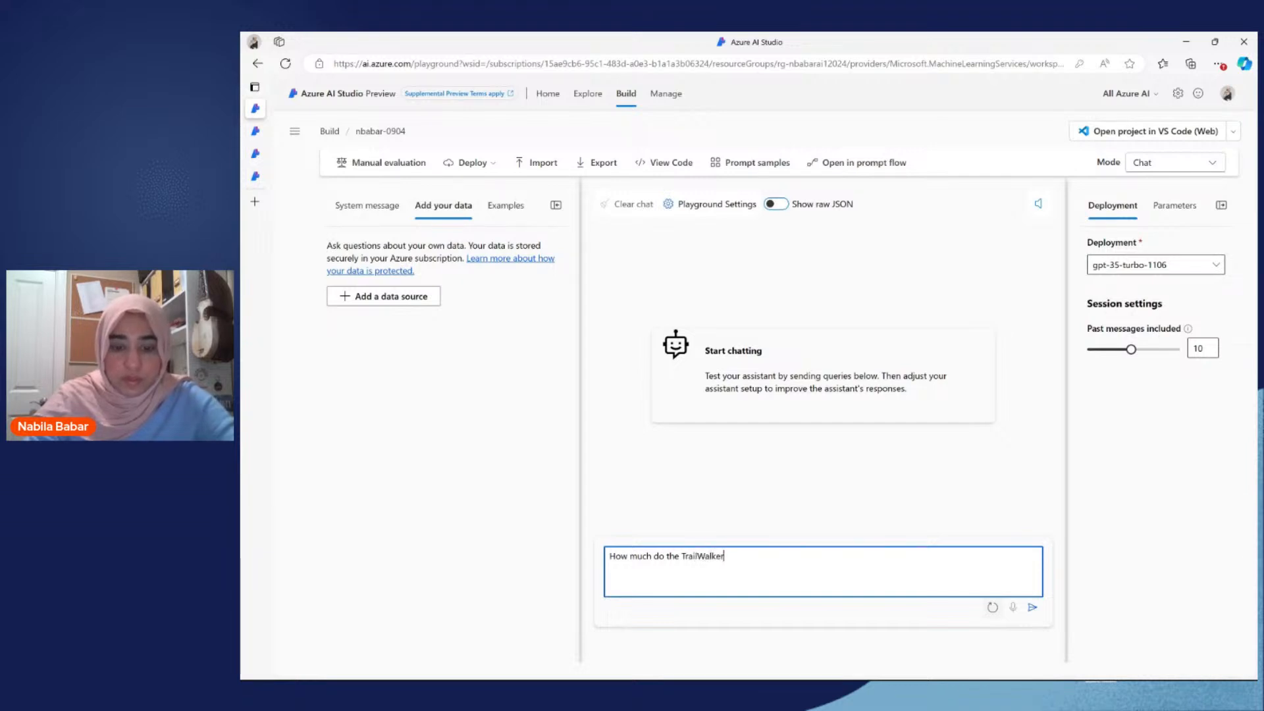
pyautogui.write(' Hiking sho')
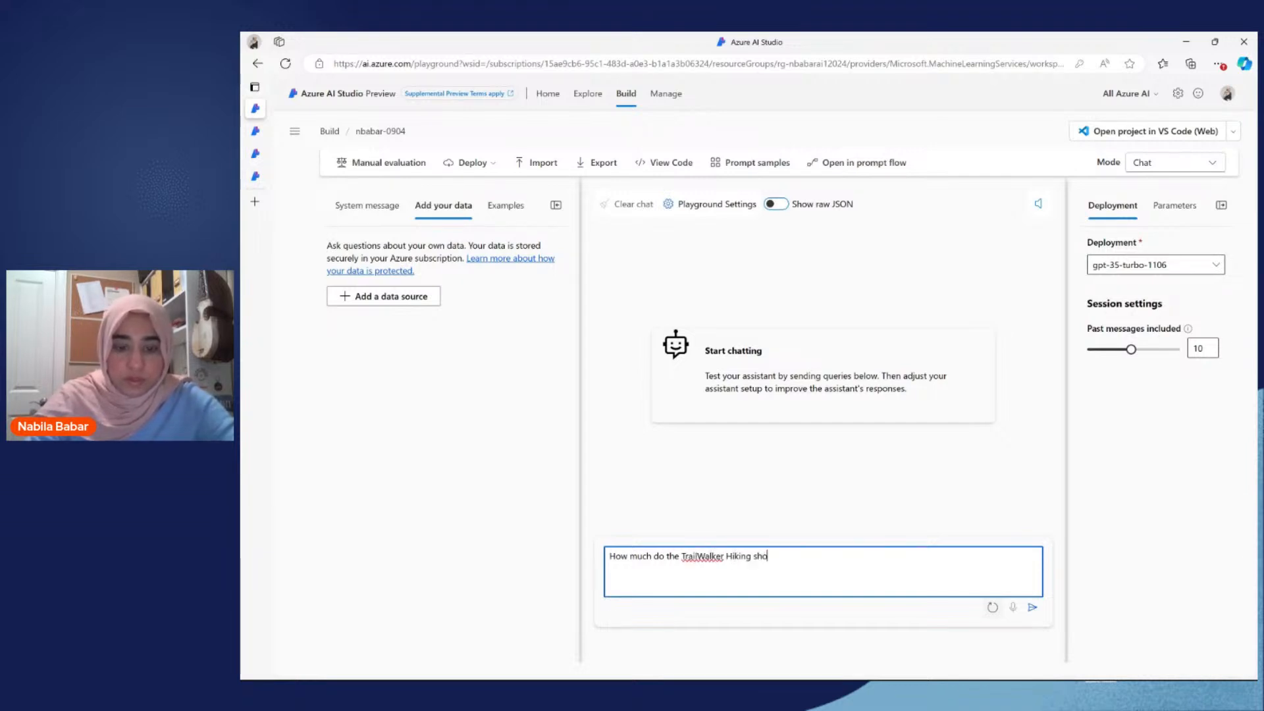
pyautogui.write('es cost?')
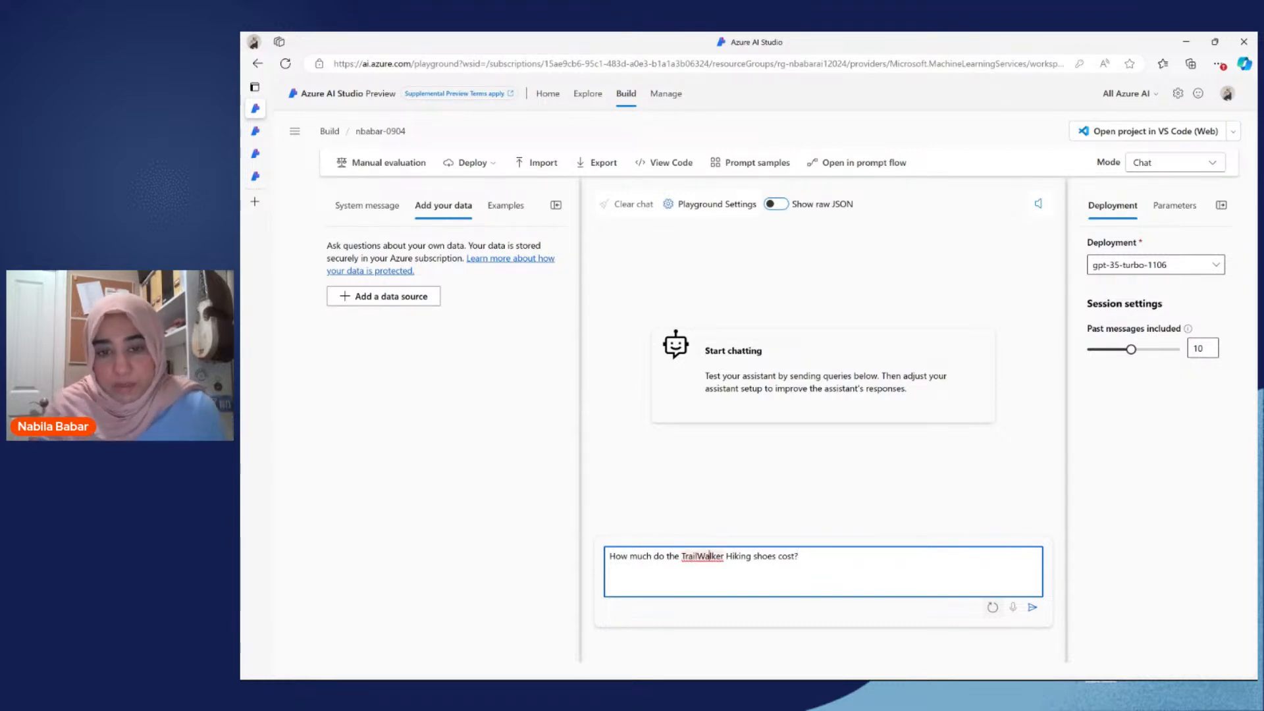
pyautogui.hotkey('ctrl', 'a')
pyautogui.press('Right')
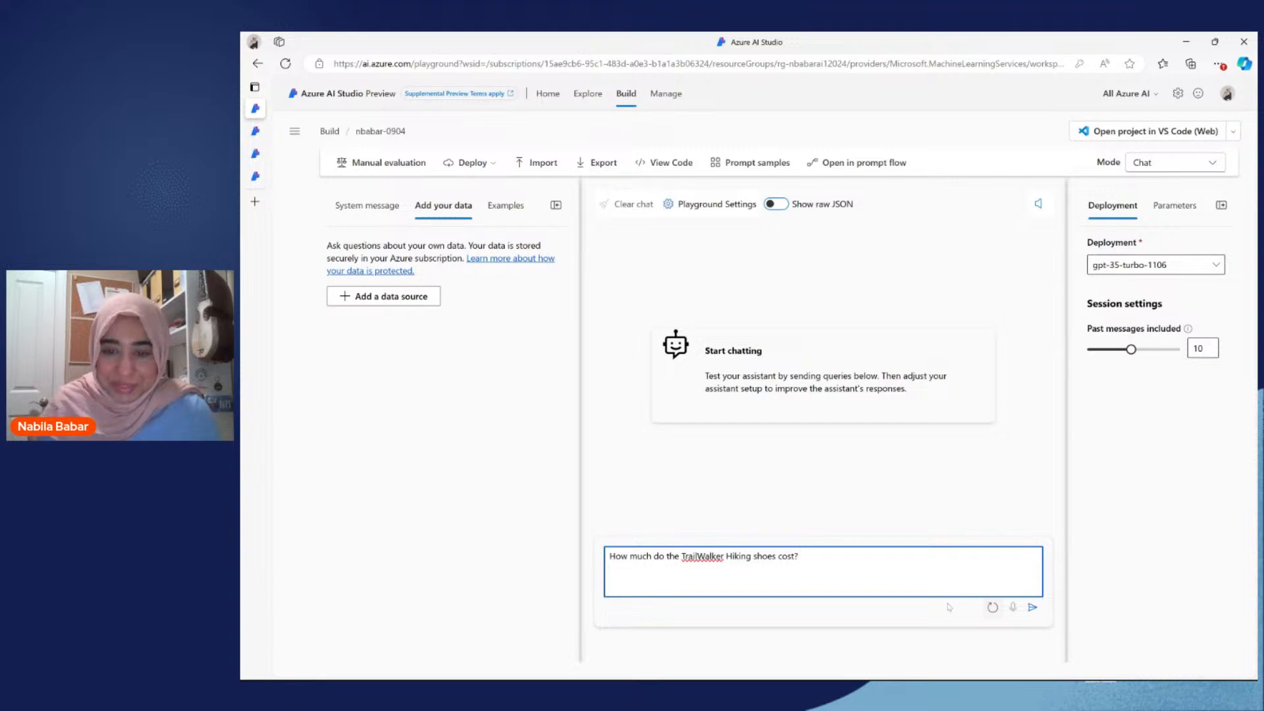
pyautogui.click(1032, 607)
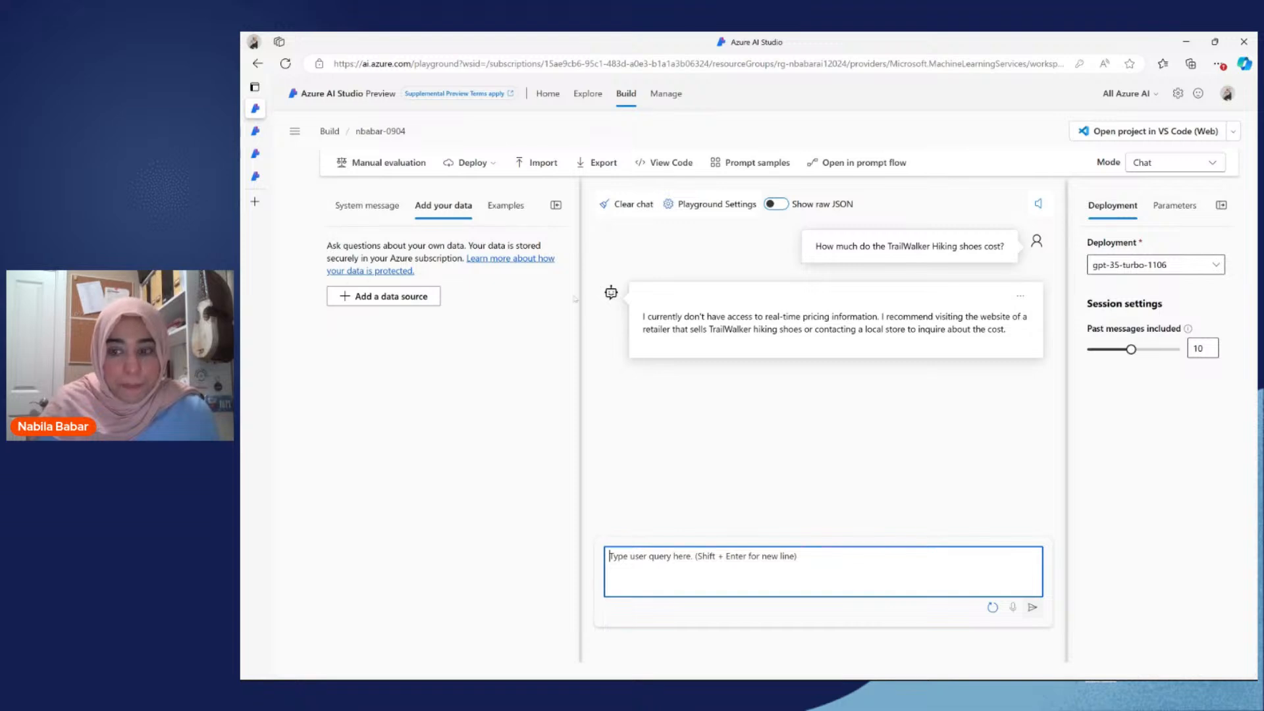
# Step: Start adding an Azure AI Search data source with the copilot-demo-eastus service and the product-data-onelake index
pyautogui.click(405, 300)
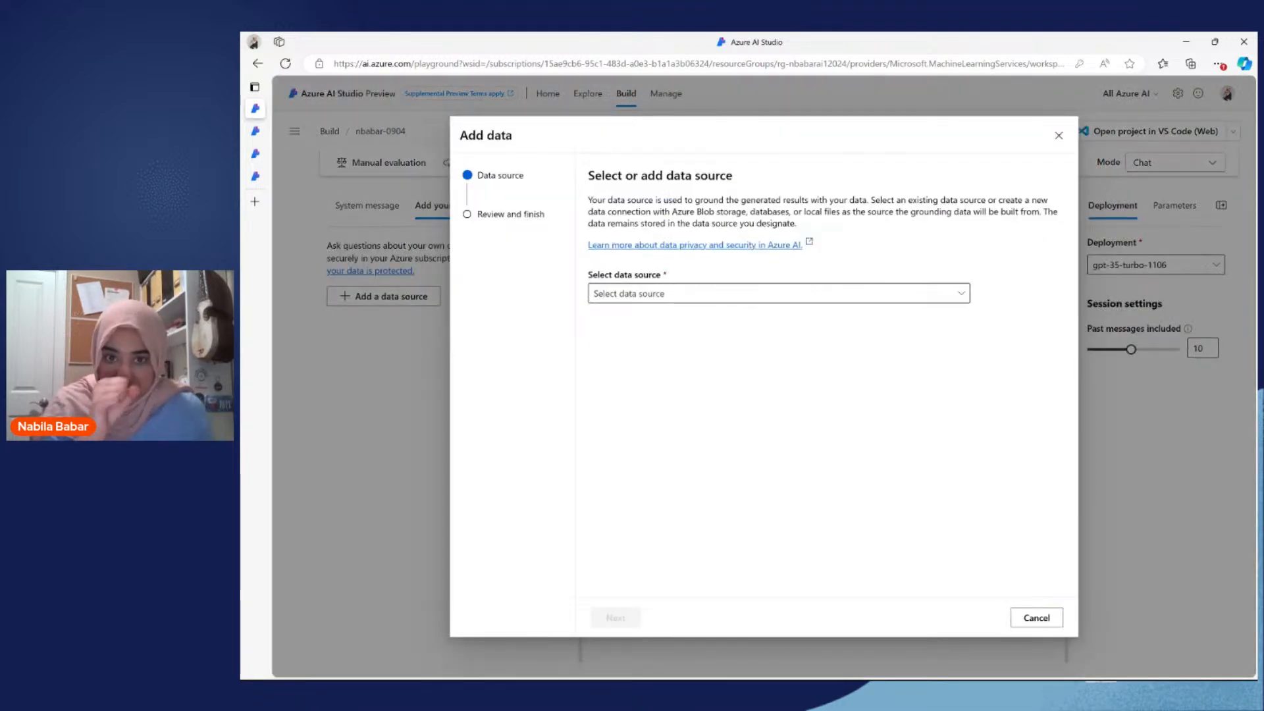
pyautogui.click(630, 293)
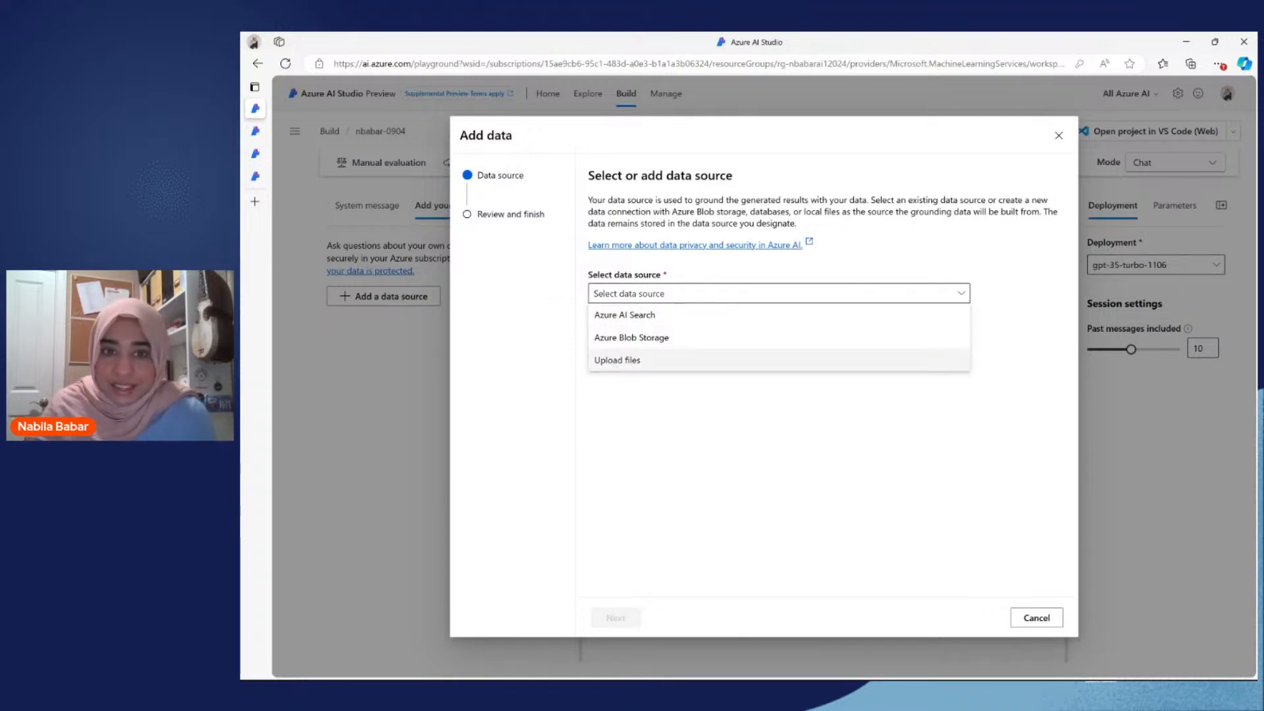
pyautogui.click(640, 321)
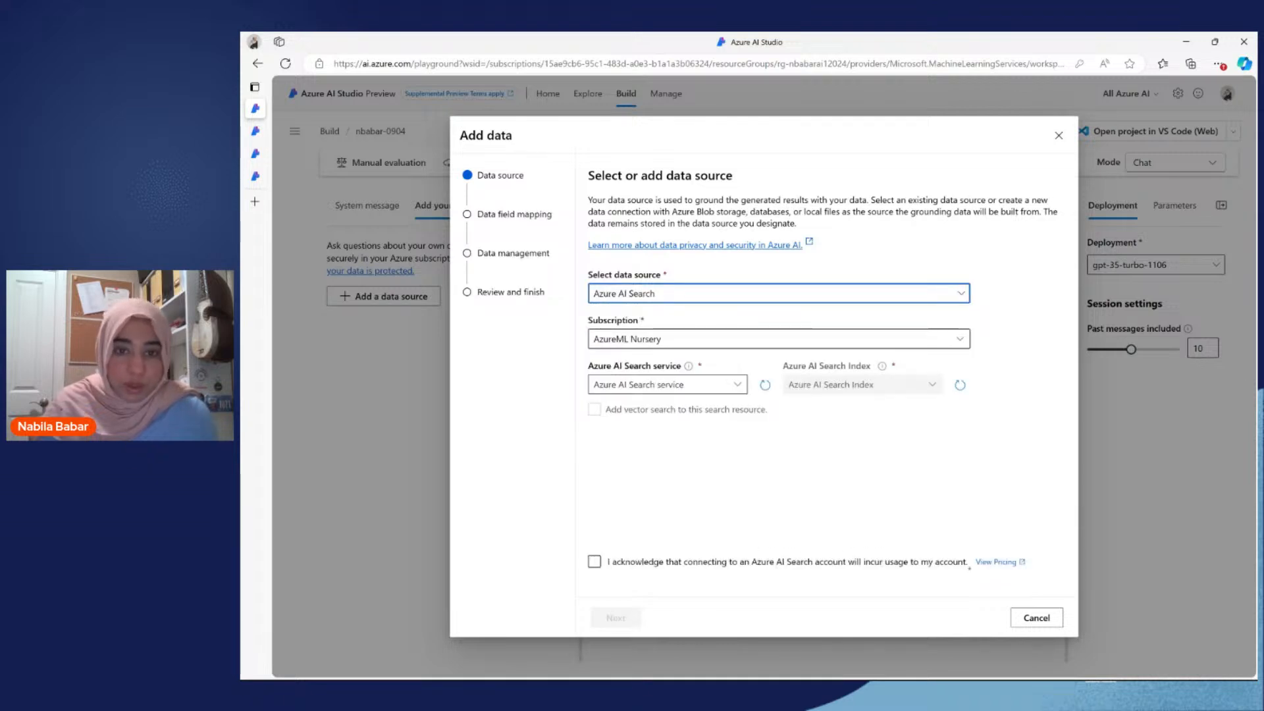
pyautogui.click(737, 386)
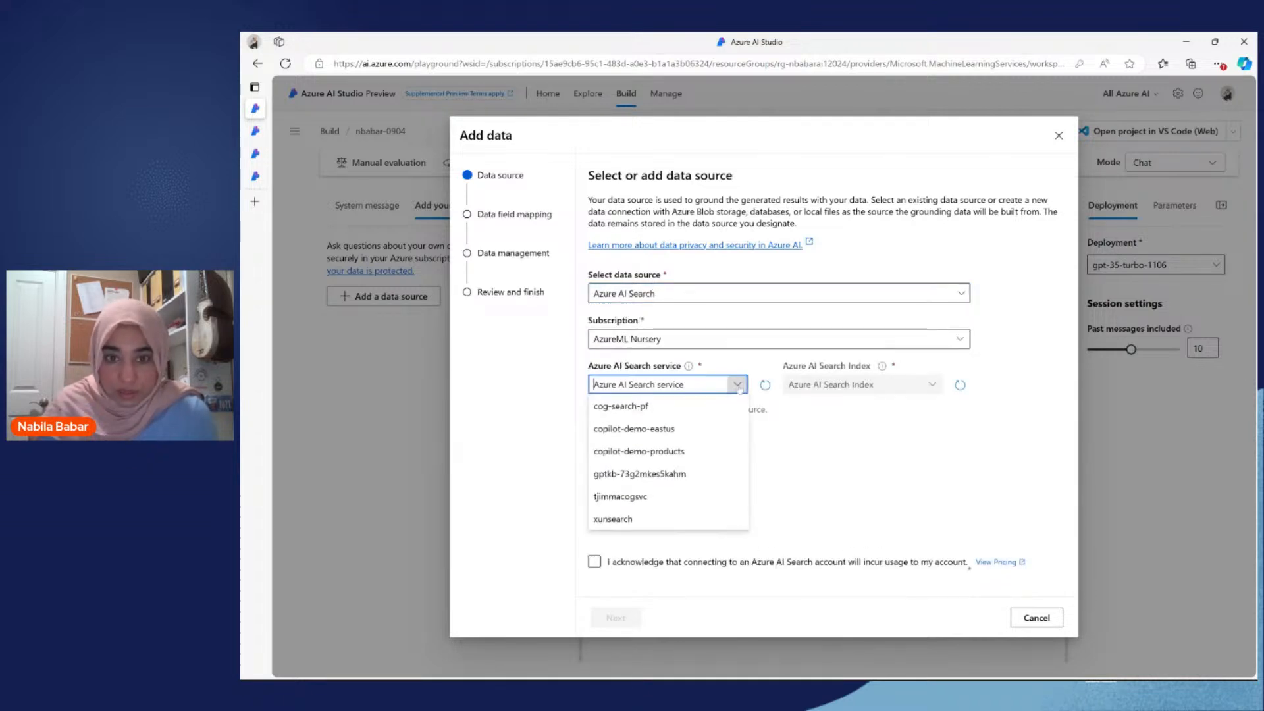
pyautogui.click(662, 429)
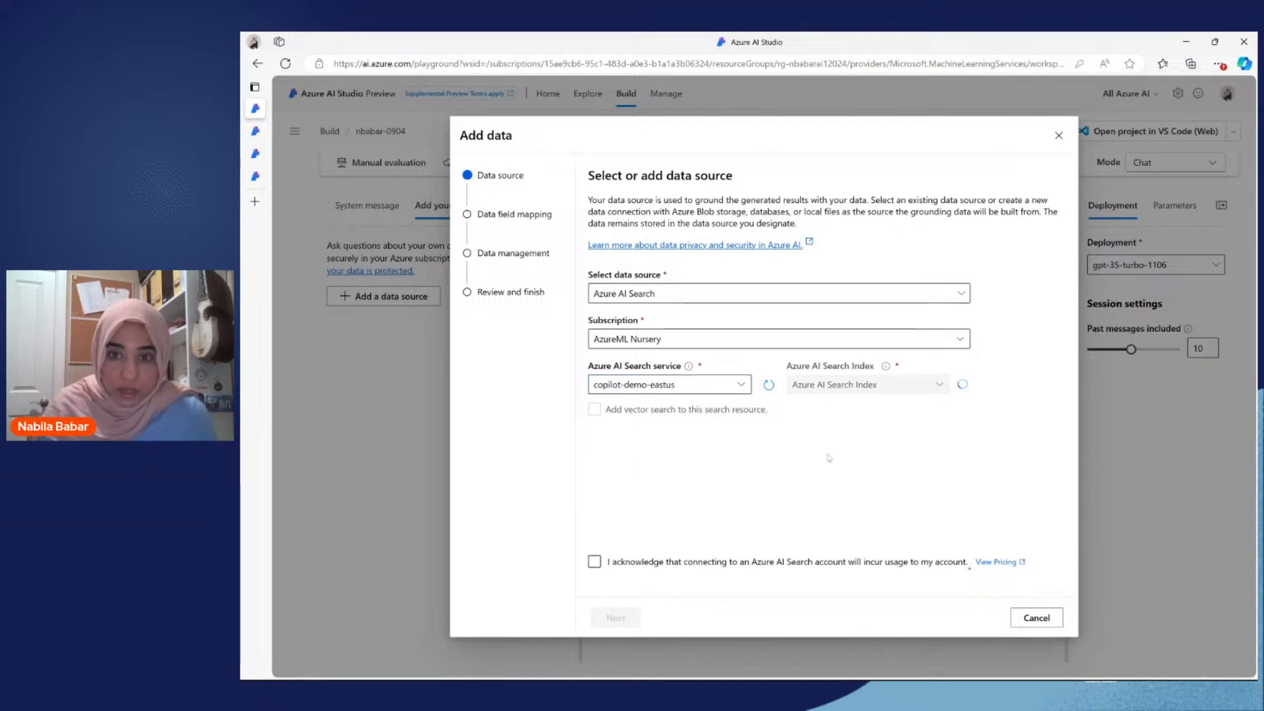
pyautogui.click(938, 388)
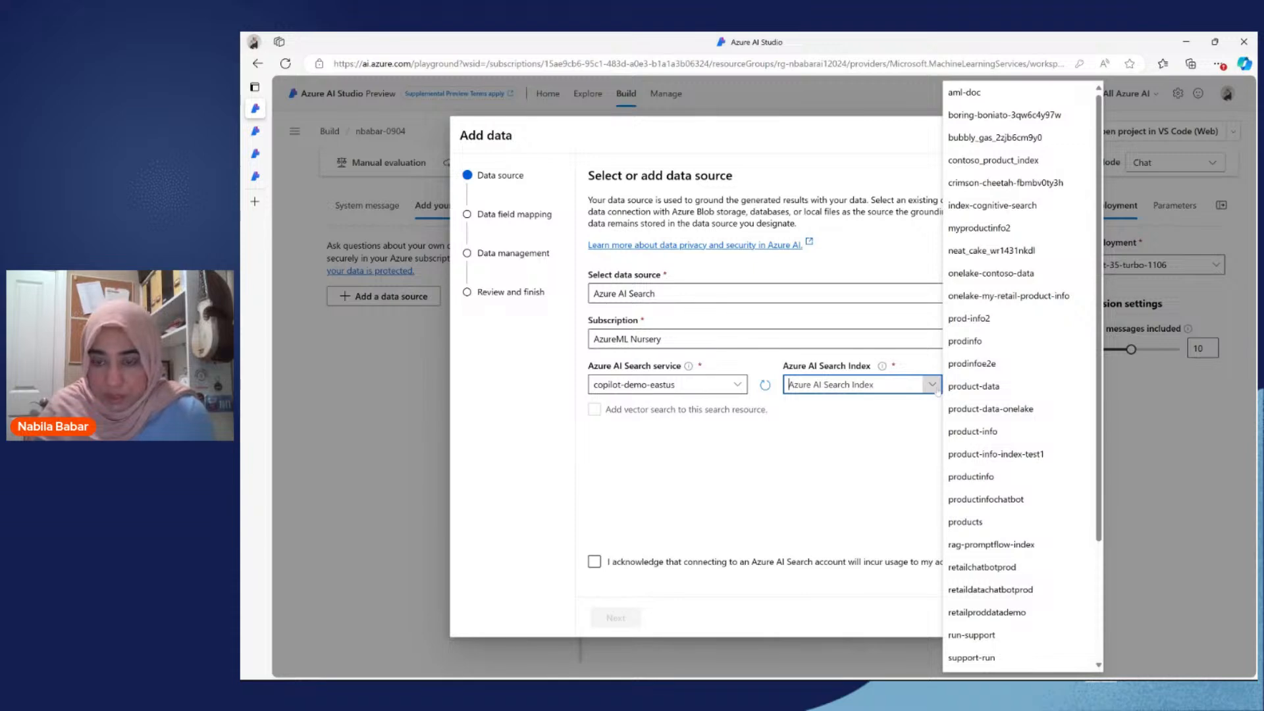
pyautogui.click(990, 408)
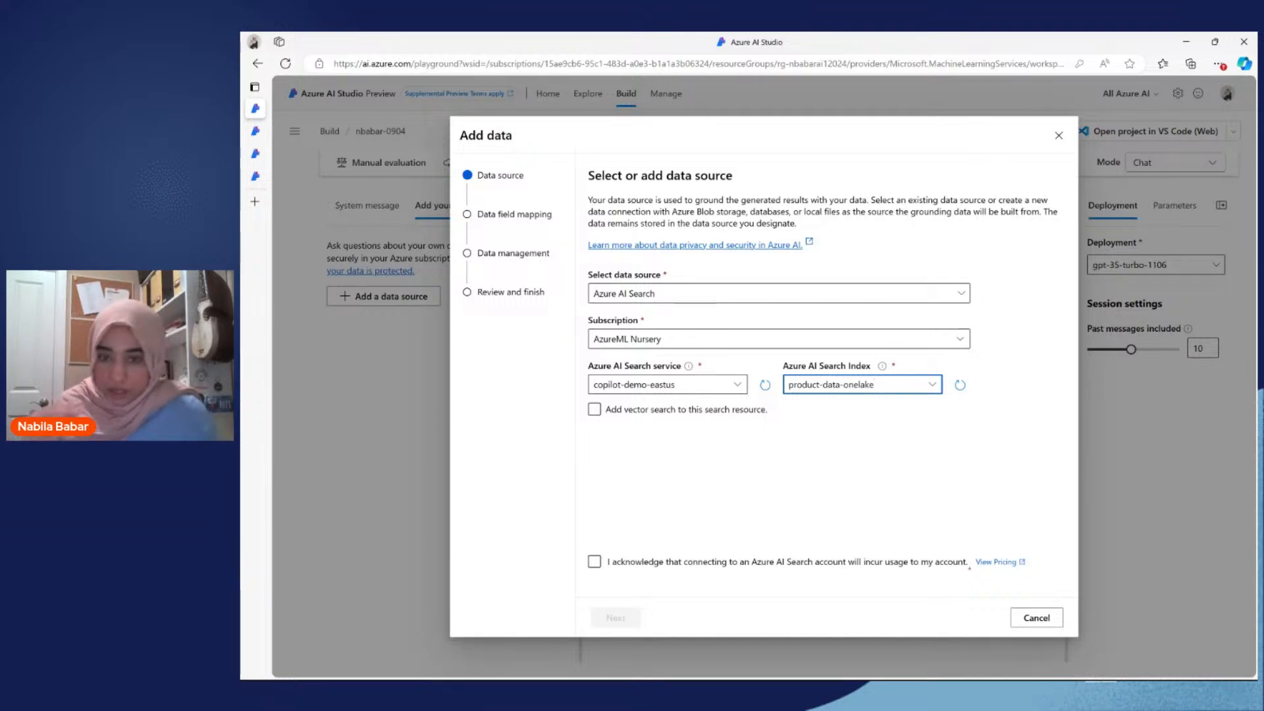
# Step: Enable vector search with the Azure OpenAI - text-embedding-ada-002 model, acknowledge the account usage and accept the default field mapping
pyautogui.click(736, 411)
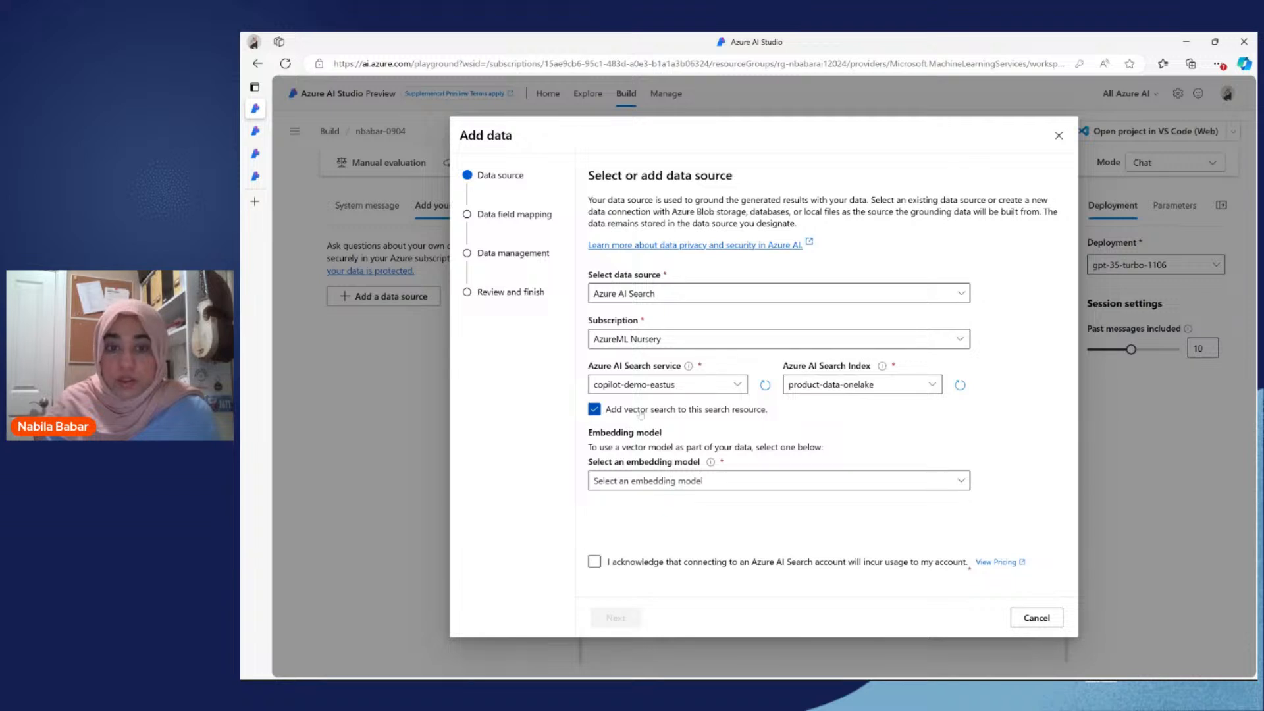
pyautogui.click(659, 482)
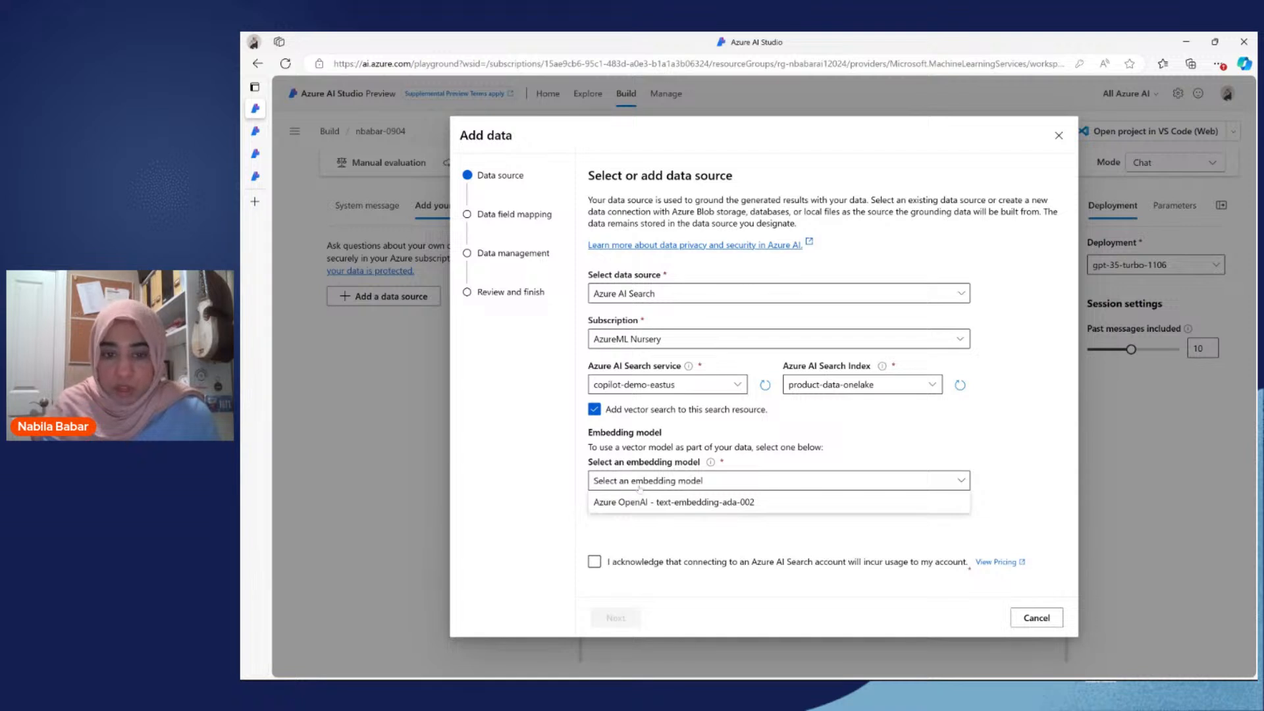
pyautogui.click(658, 502)
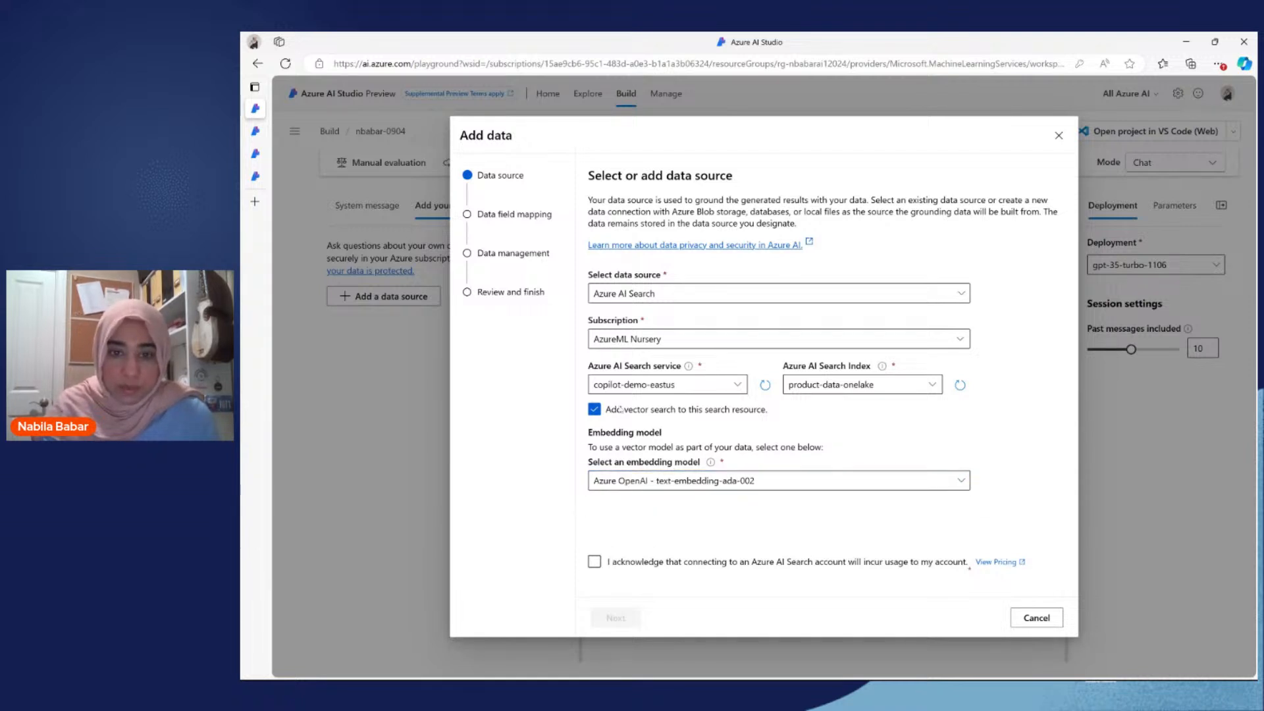
pyautogui.click(595, 561)
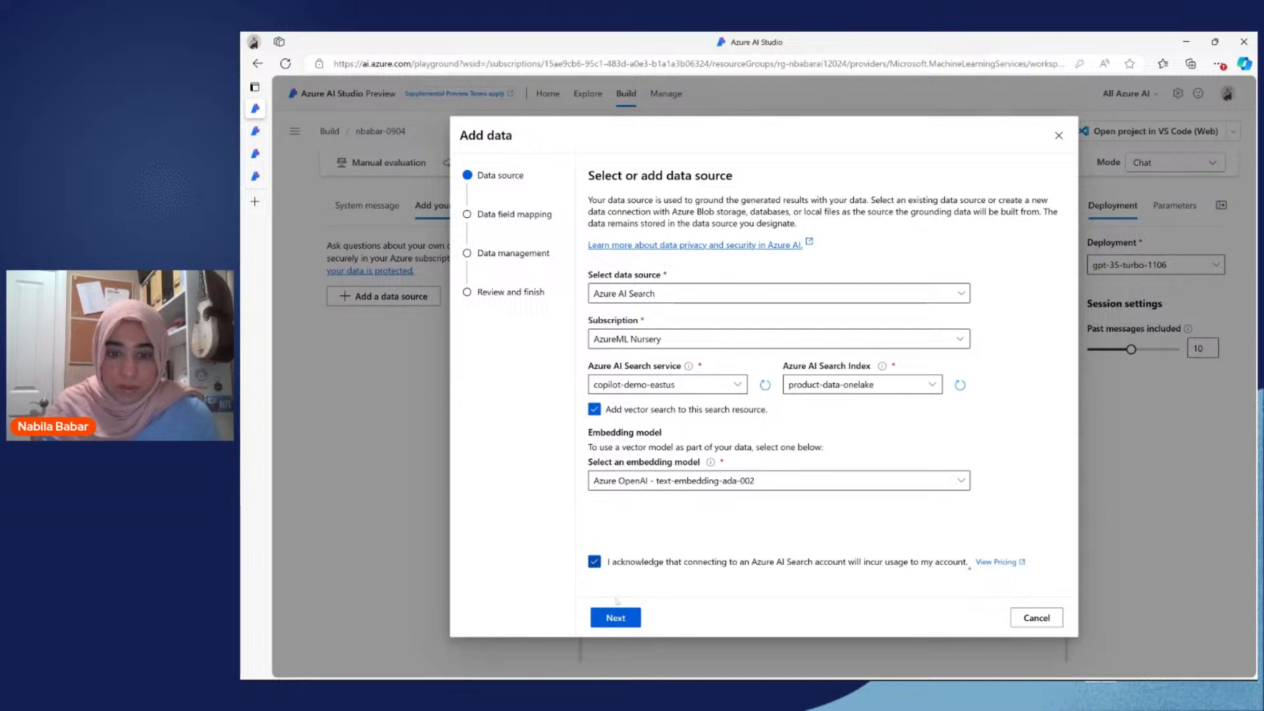
pyautogui.click(615, 618)
pyautogui.click(669, 617)
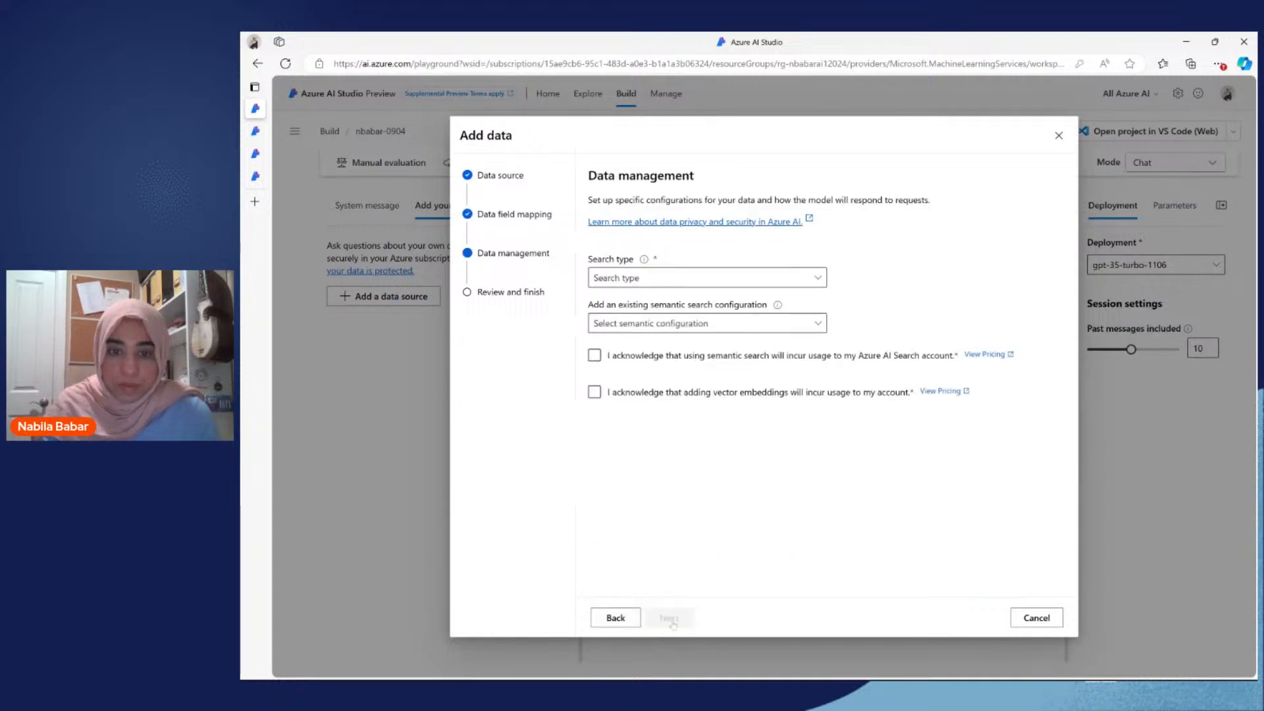
# Step: Acknowledge the semantic search and vector embedding usage, keep the Hybrid + semantic search type and save the data source
pyautogui.click(594, 355)
pyautogui.click(595, 392)
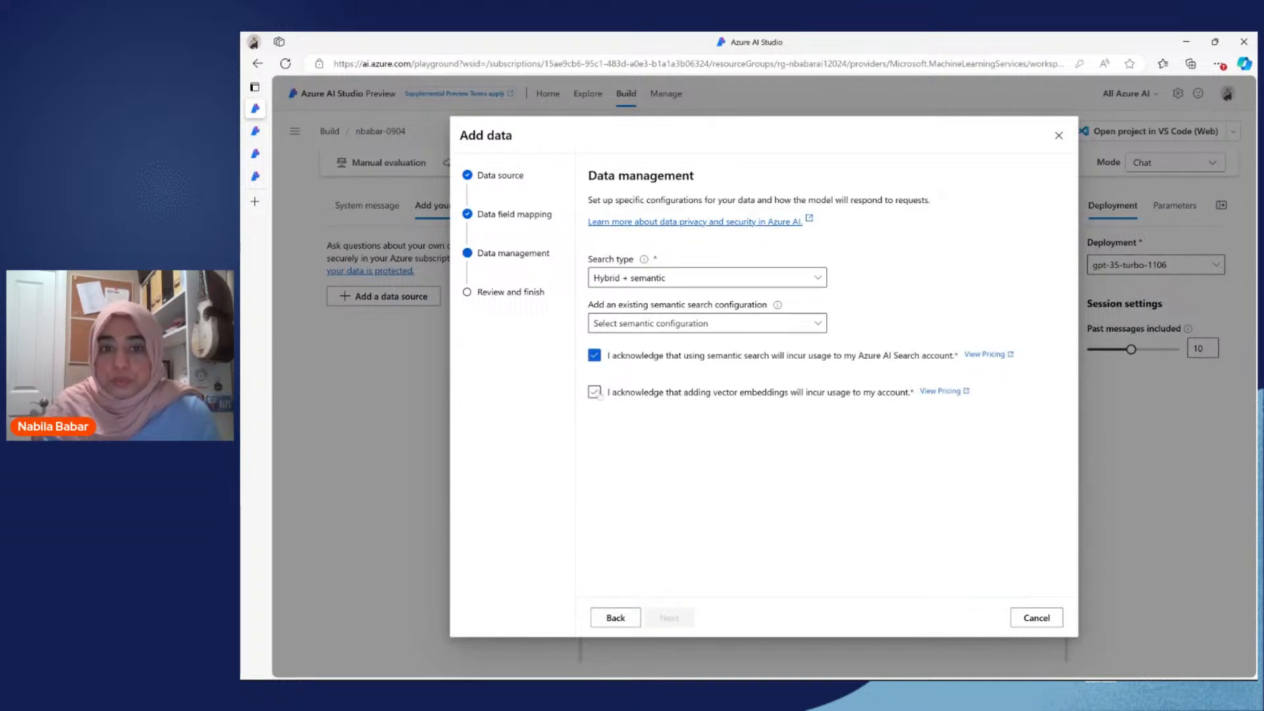
pyautogui.click(811, 278)
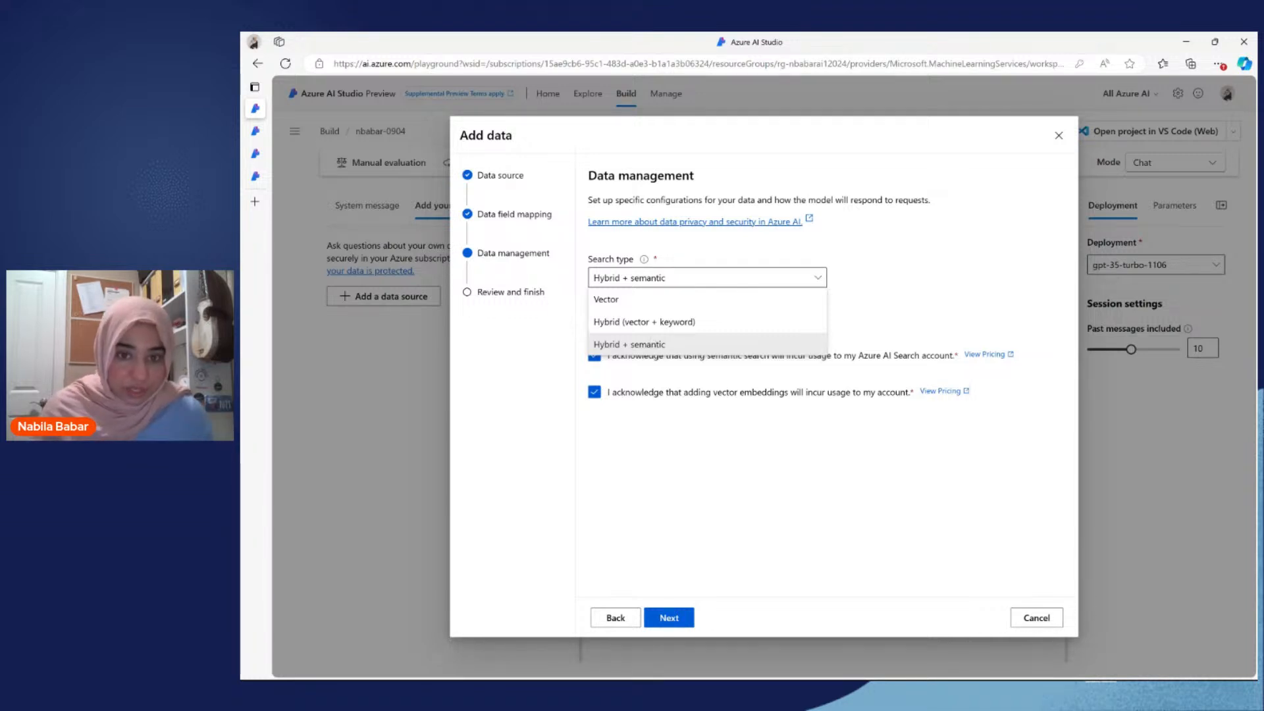
pyautogui.click(652, 343)
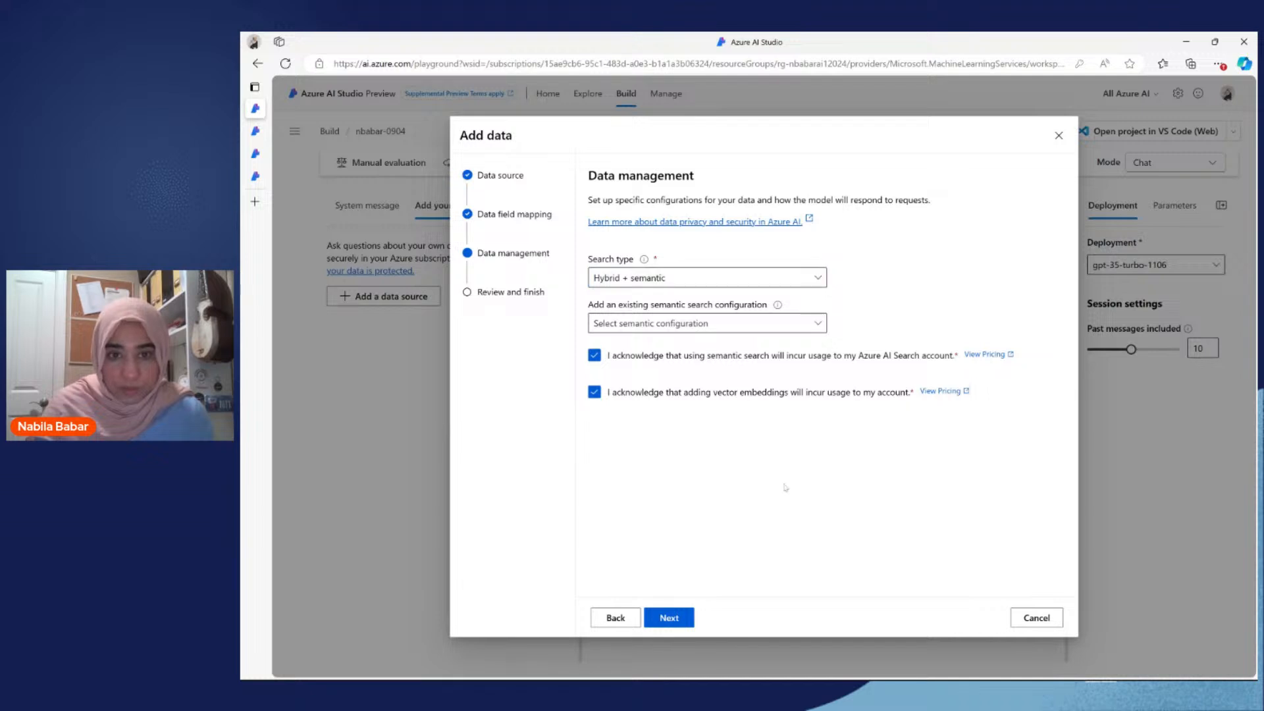
pyautogui.click(669, 618)
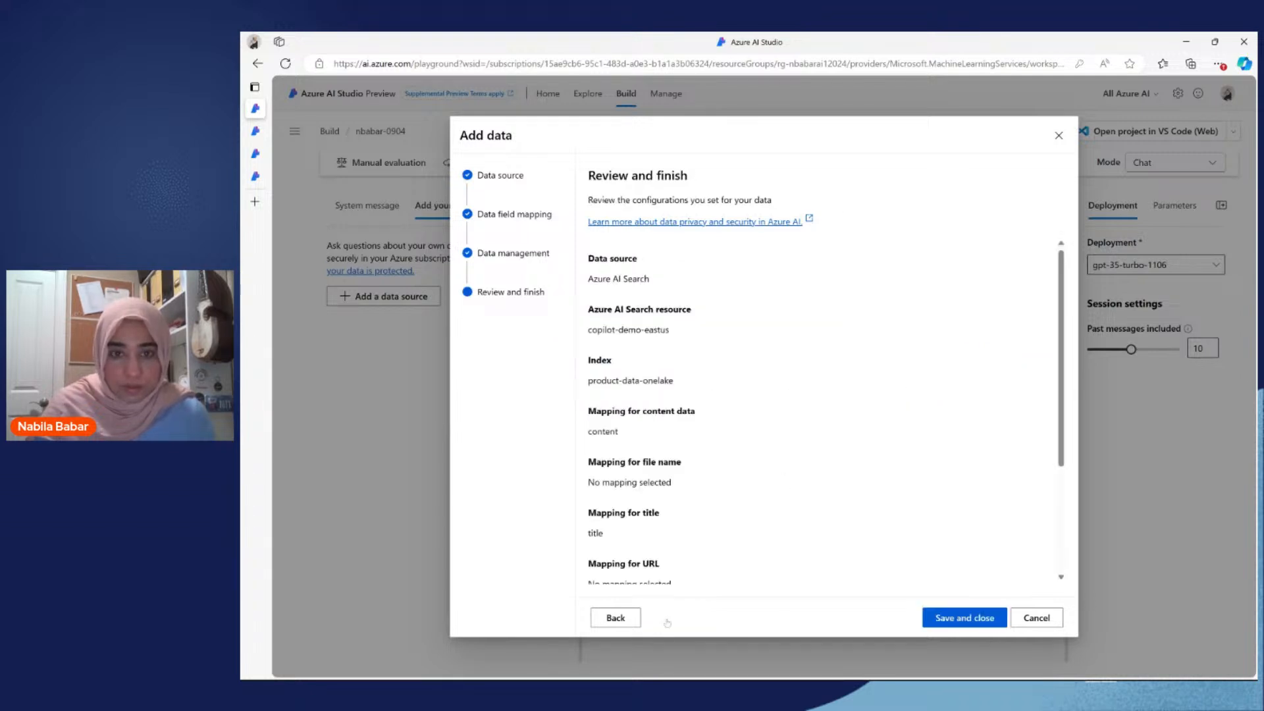
pyautogui.click(946, 617)
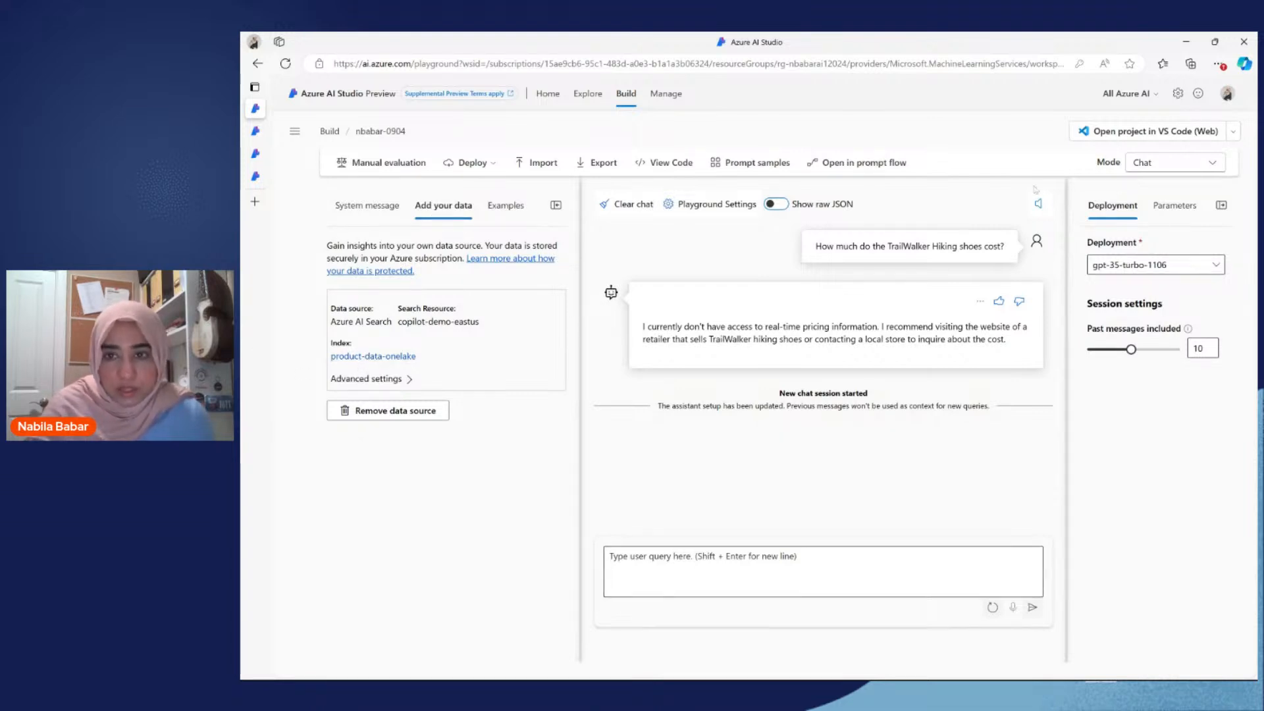
# Step: Ask the TrailWalker Hiking shoes price question again by copying the earlier query, with the data source attached
pyautogui.tripleClick(926, 248)
pyautogui.hotkey('ctrl', 'c')
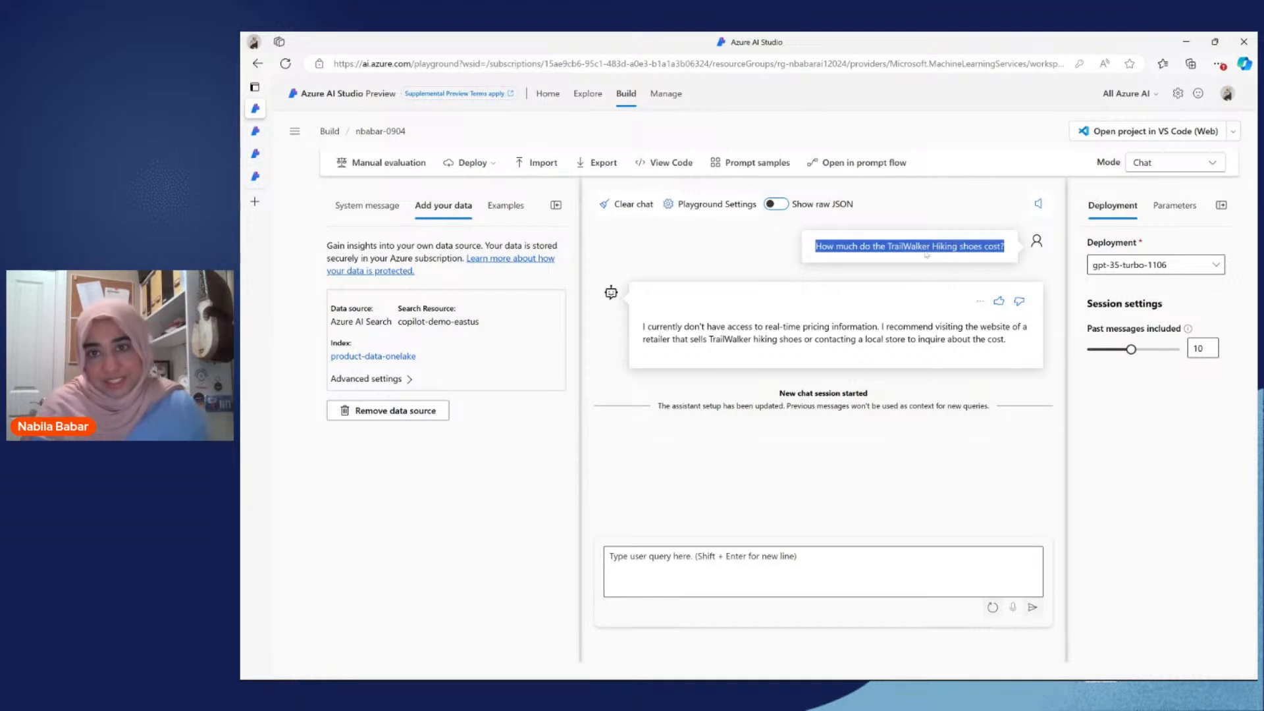
pyautogui.click(799, 470)
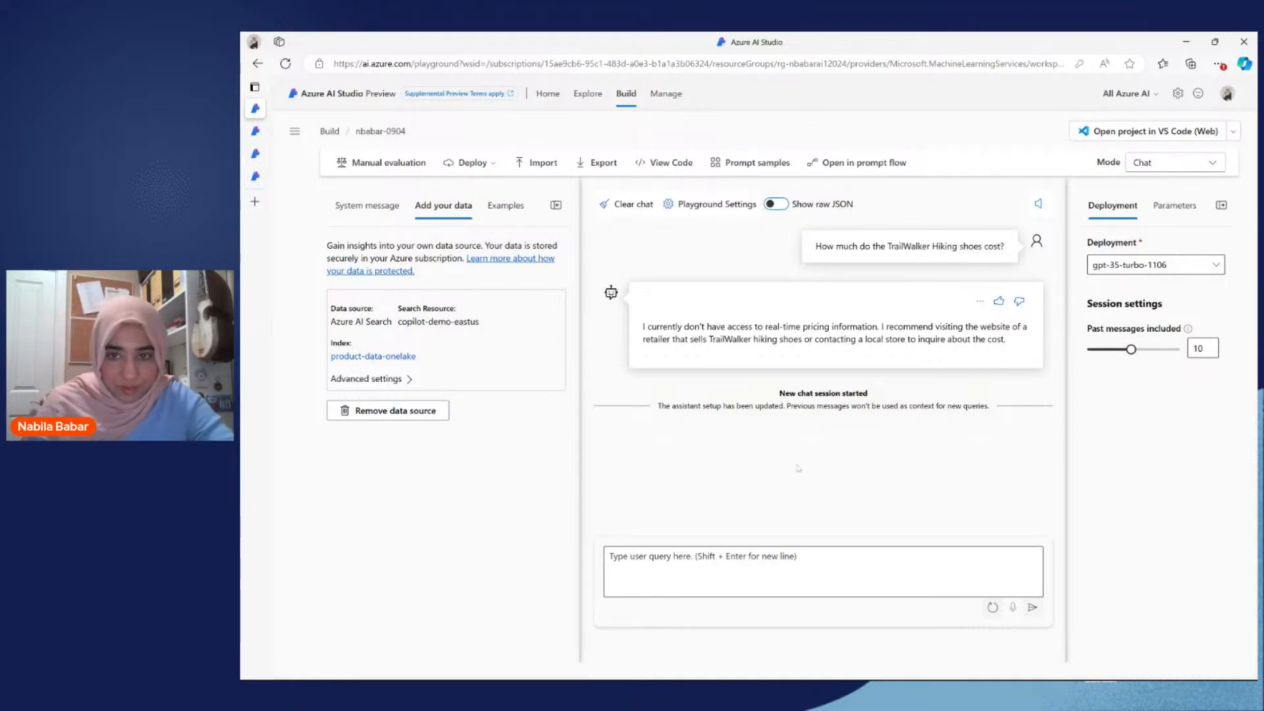
pyautogui.click(798, 570)
pyautogui.hotkey('ctrl', 'v')
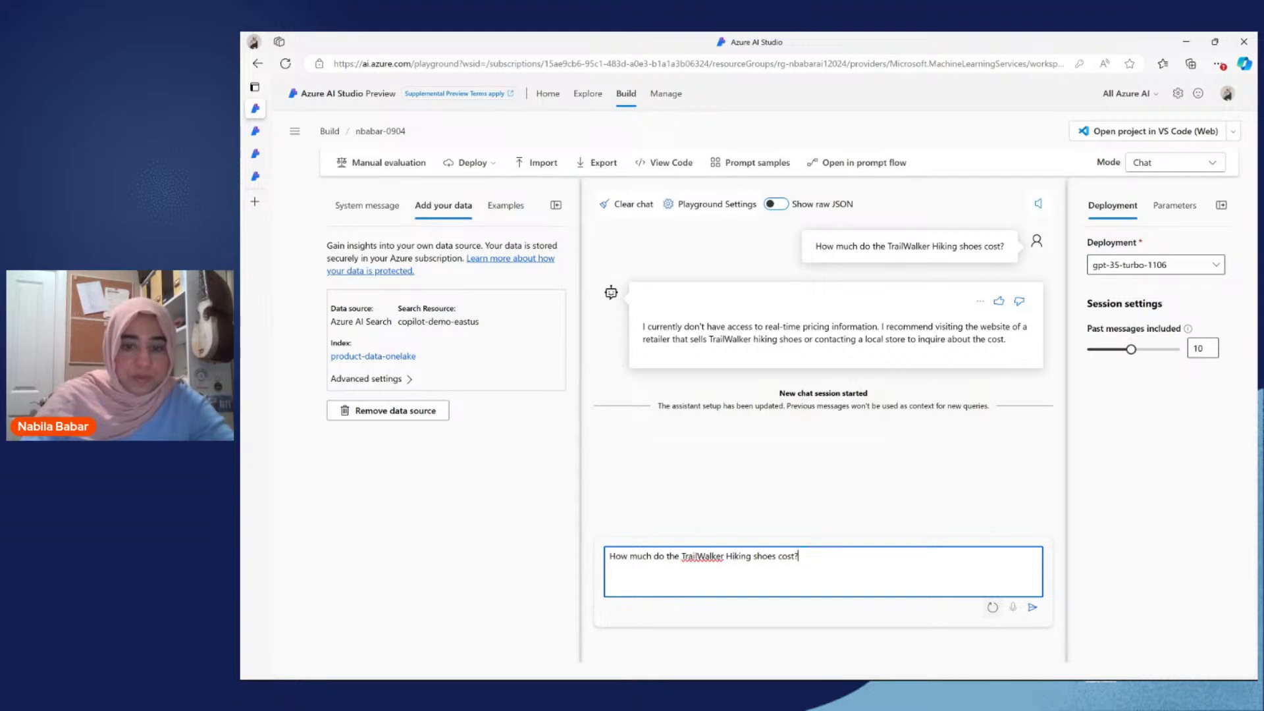
pyautogui.click(1032, 607)
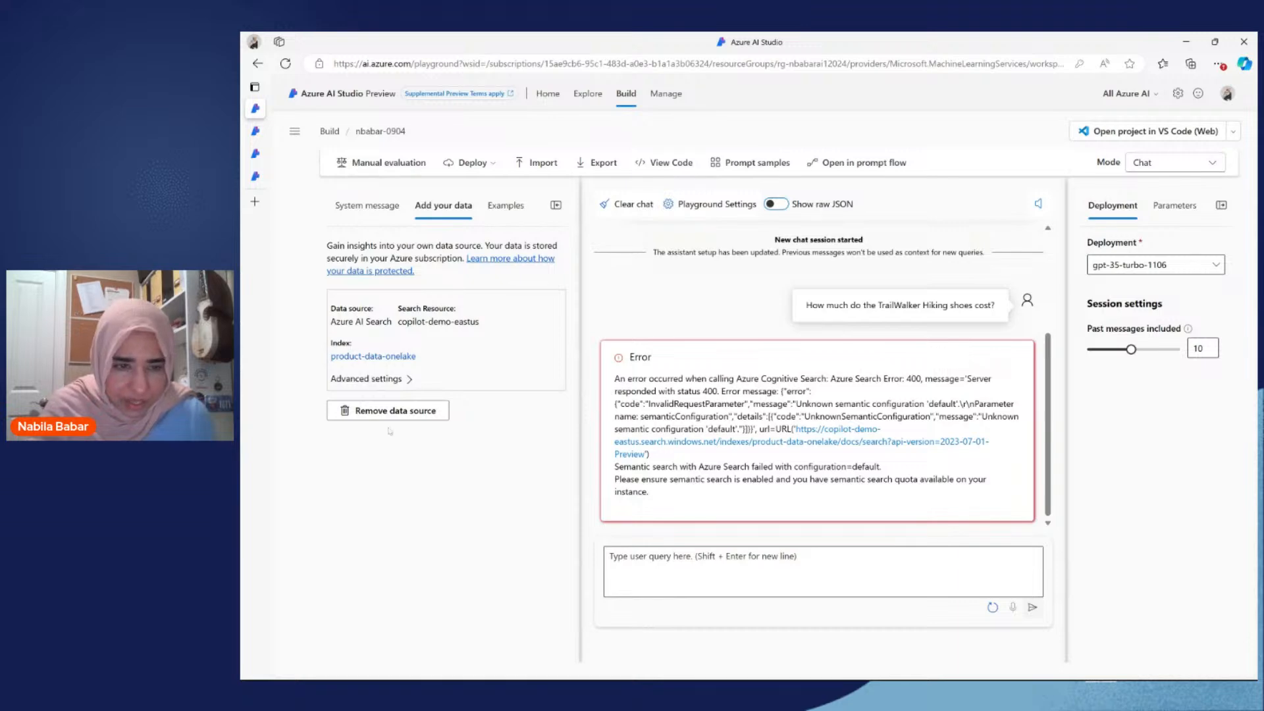
# Step: Remove the product-data-onelake data source from the playground
pyautogui.click(408, 410)
pyautogui.press('Return')
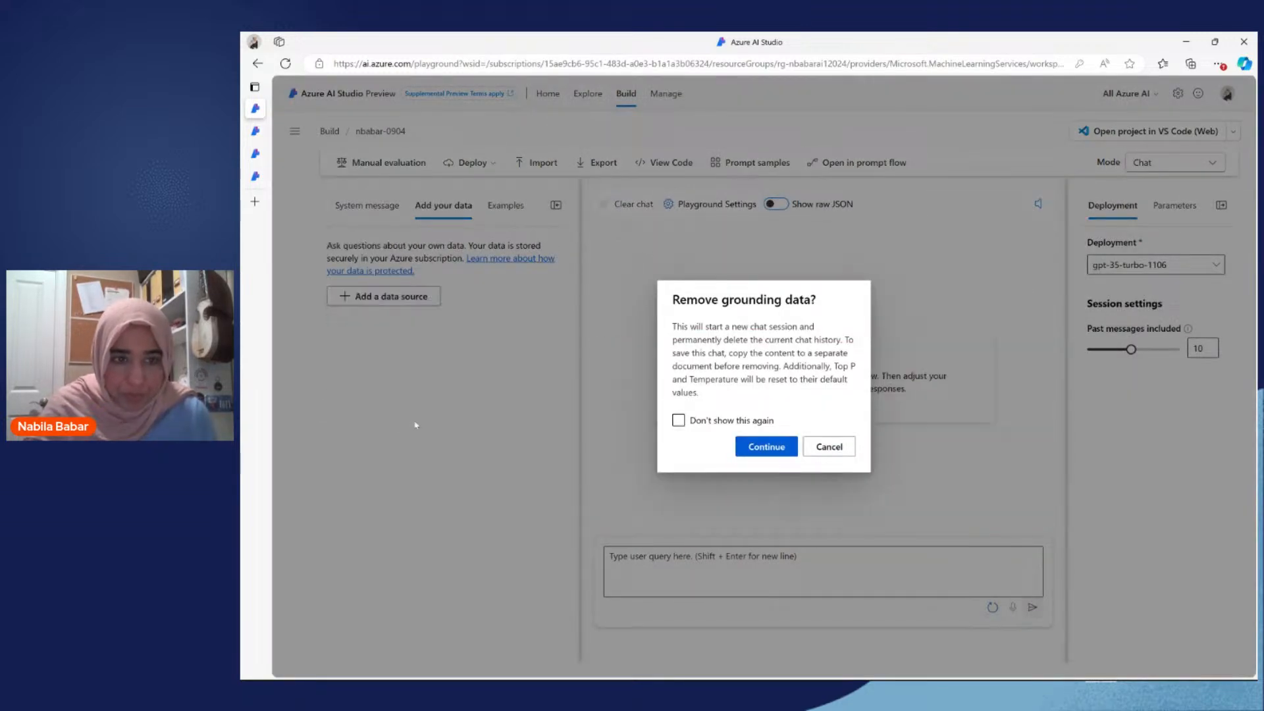
# Step: Start adding an Azure AI Search data source in the AzureML Nursery subscription, with service copilot-demo-eastus and index onelake-my-retail-product-info
pyautogui.click(421, 296)
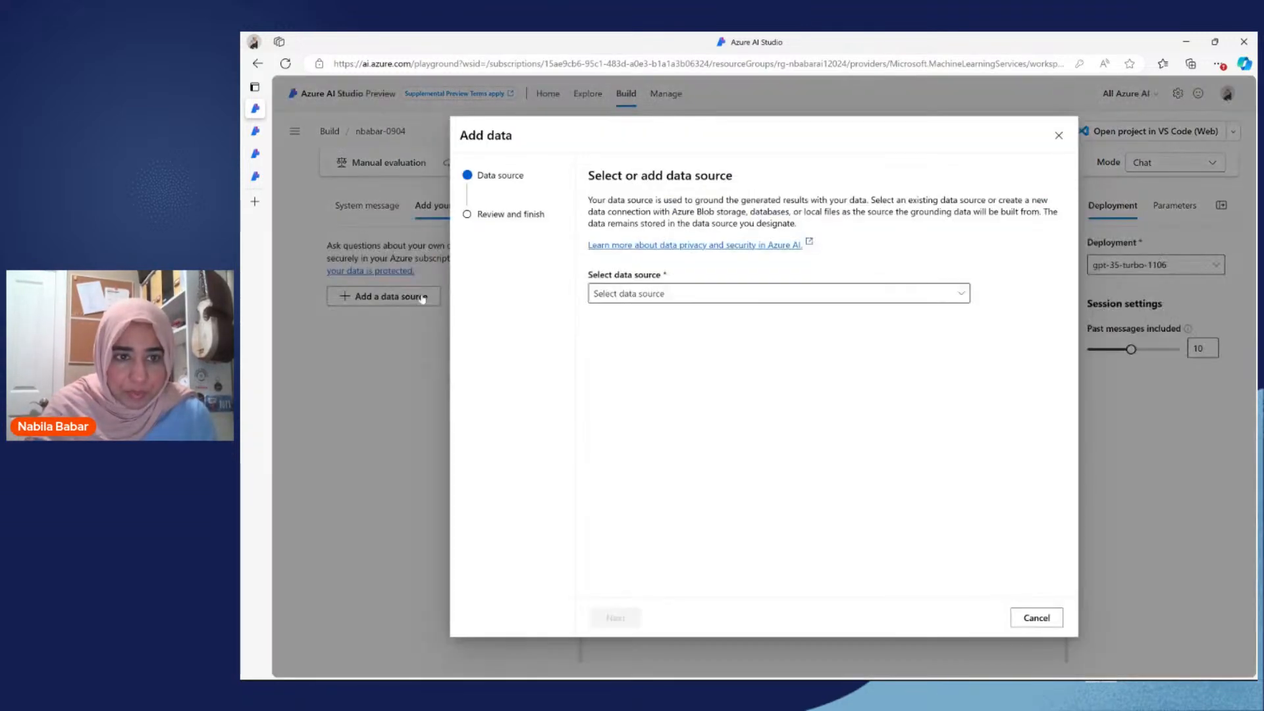
pyautogui.click(662, 295)
pyautogui.click(666, 314)
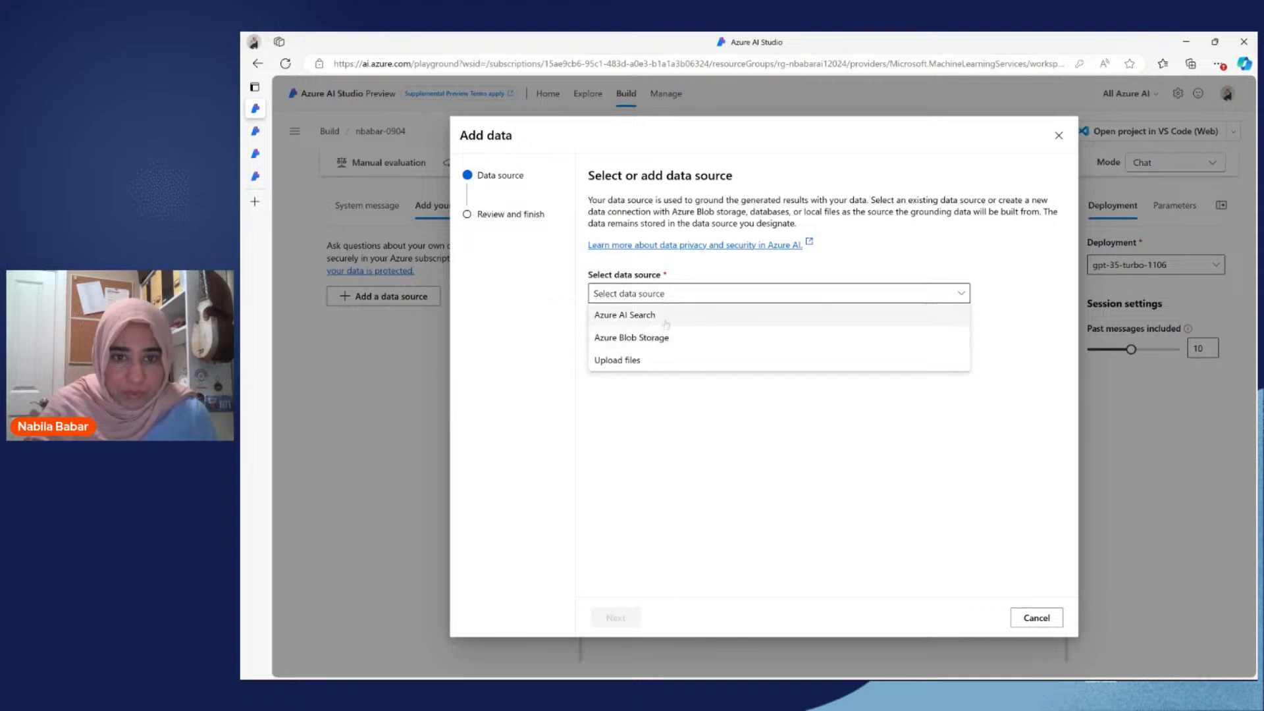
pyautogui.click(672, 339)
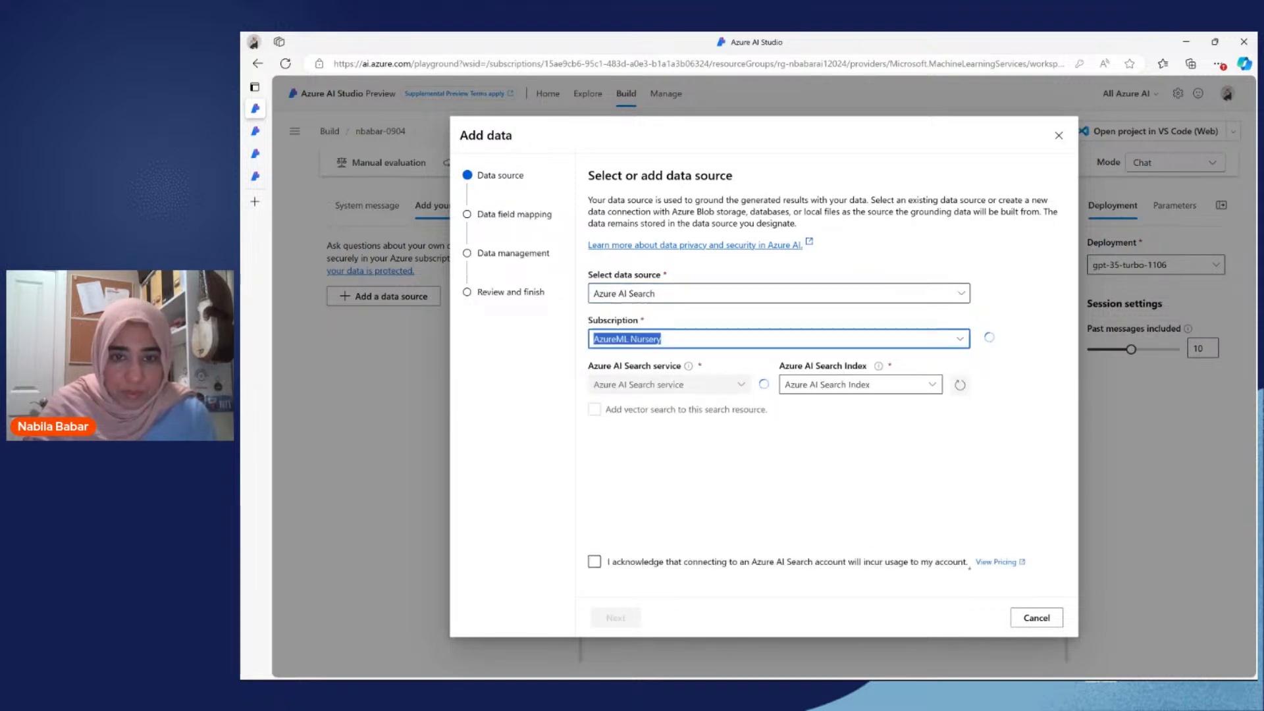
pyautogui.click(737, 384)
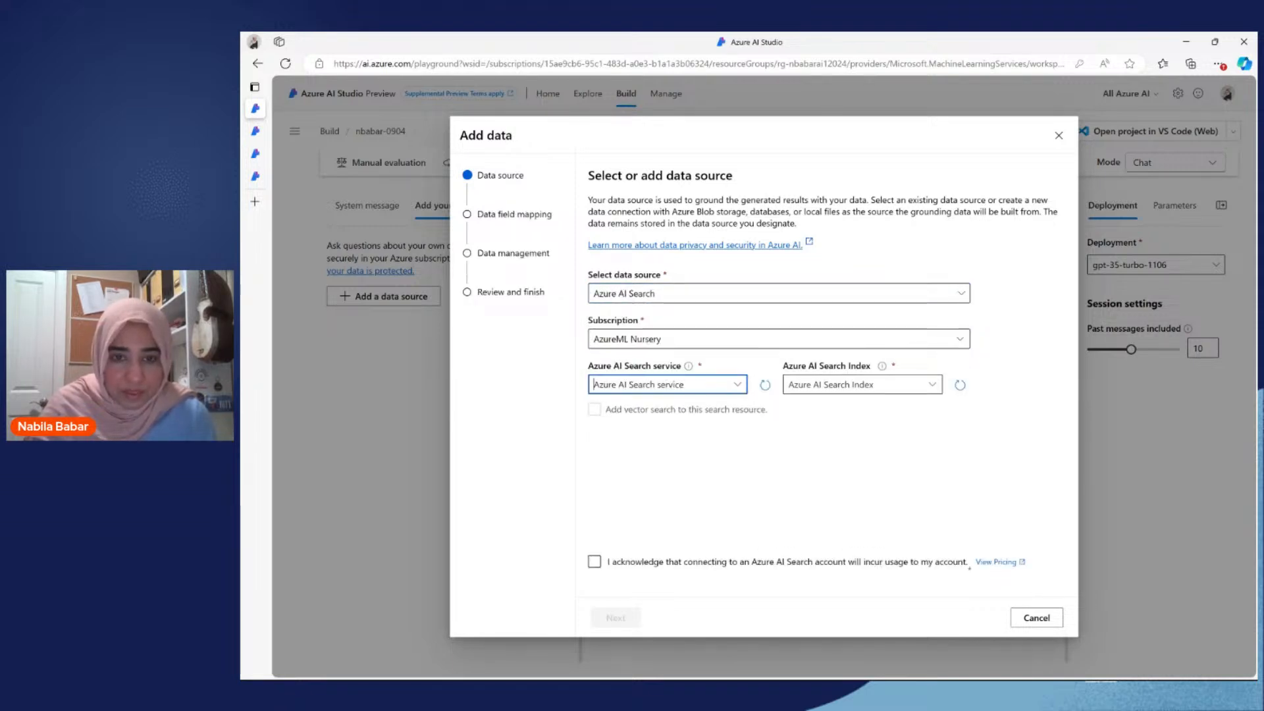
pyautogui.click(737, 383)
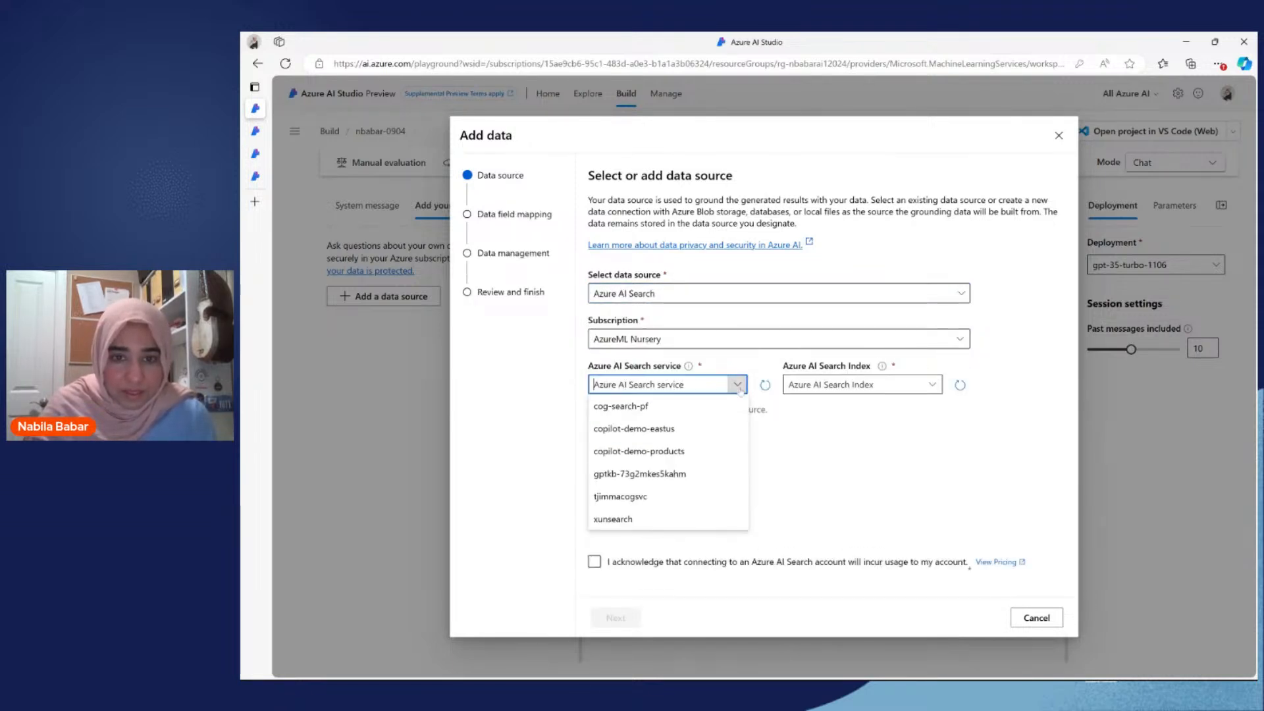
pyautogui.click(699, 435)
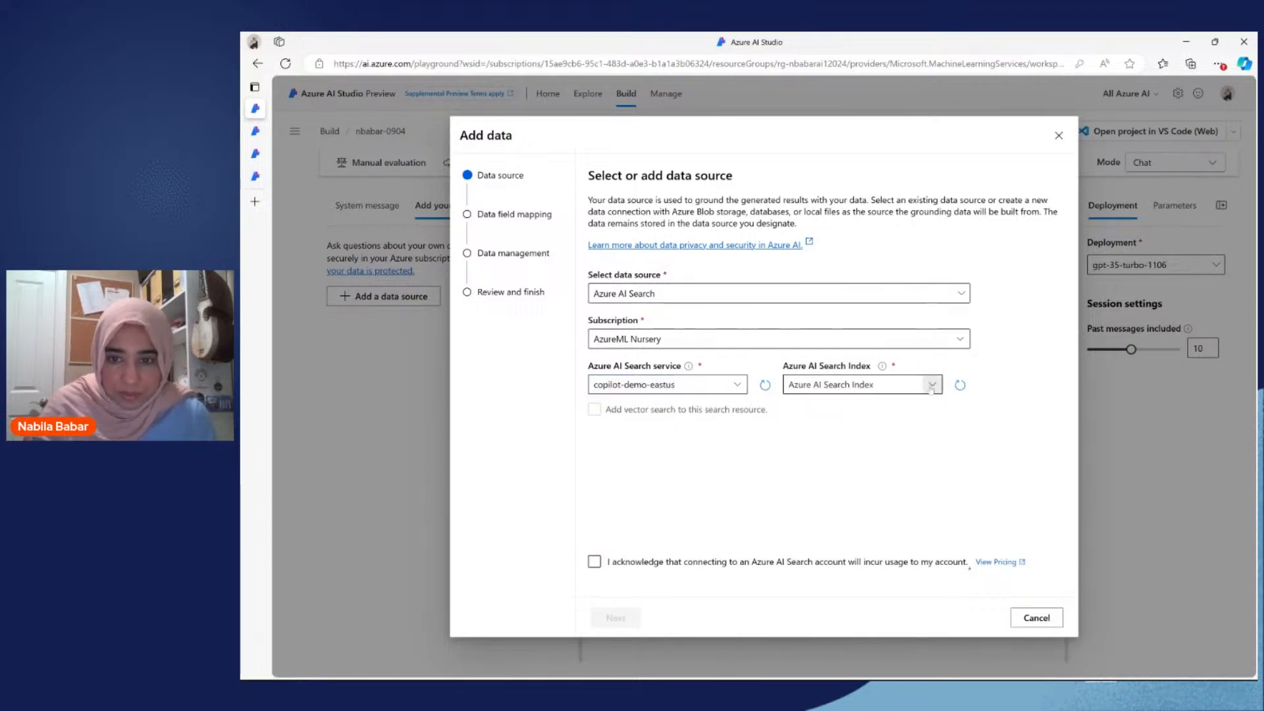
pyautogui.click(930, 385)
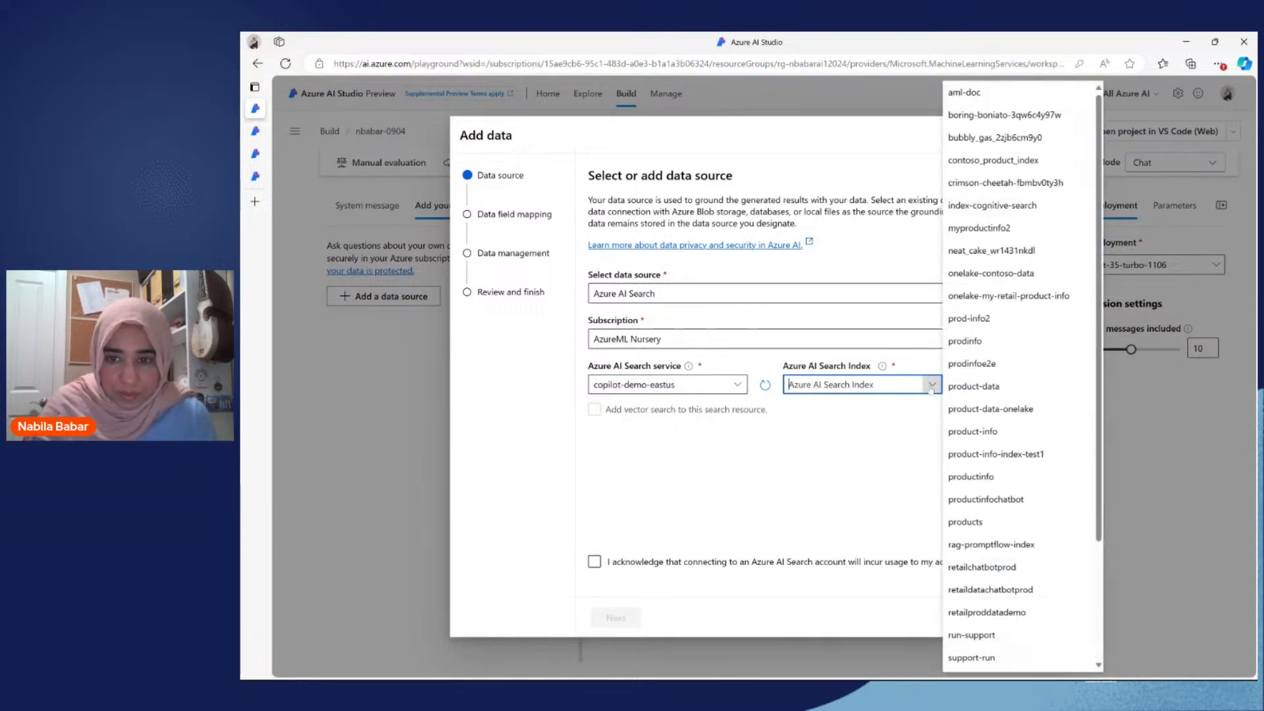
pyautogui.click(1021, 297)
# Step: Add vector search with the Azure OpenAI - text-embedding-ada-002 embedding model, acknowledge the Azure AI Search account usage and keep the default field mapping
pyautogui.click(632, 412)
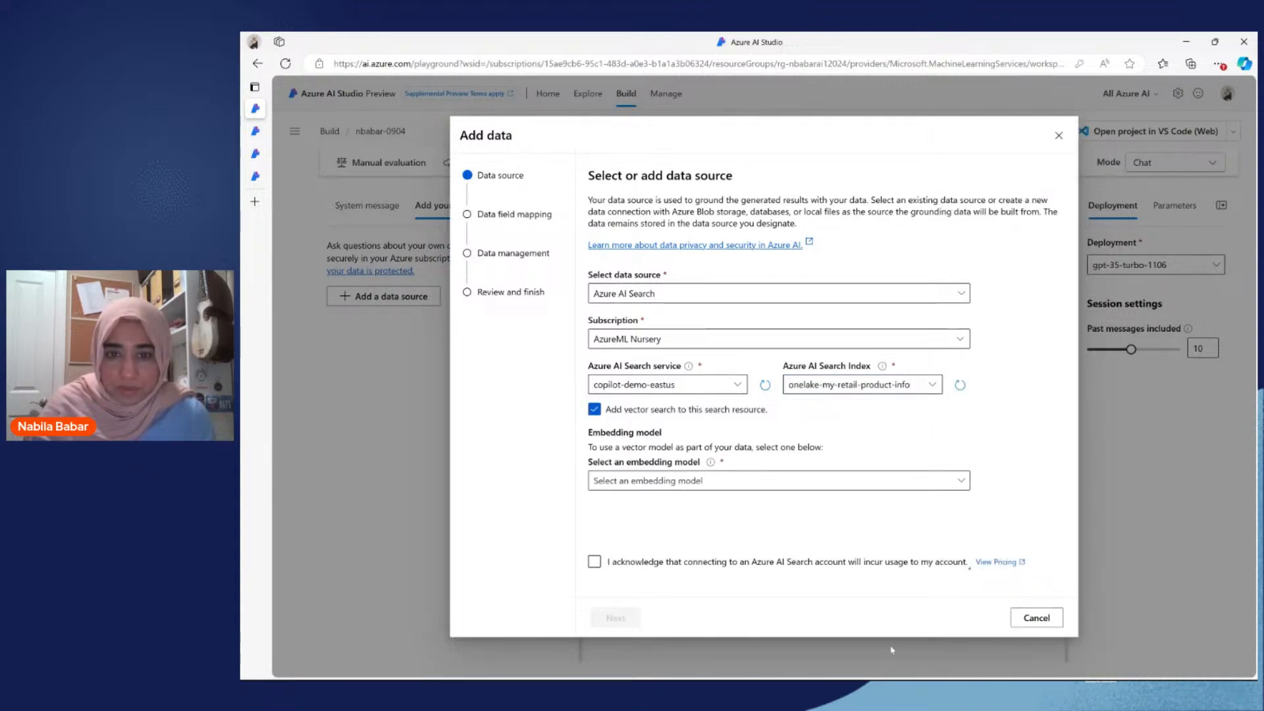
pyautogui.click(806, 480)
pyautogui.click(811, 502)
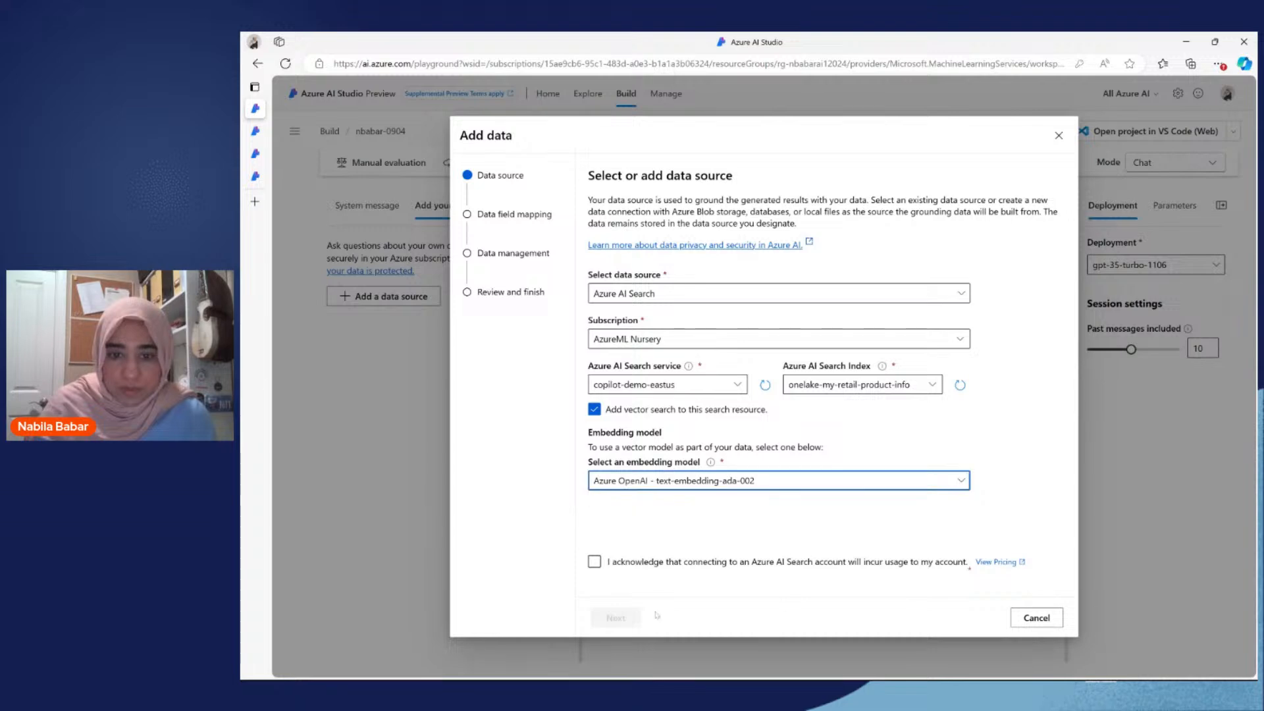
pyautogui.click(655, 566)
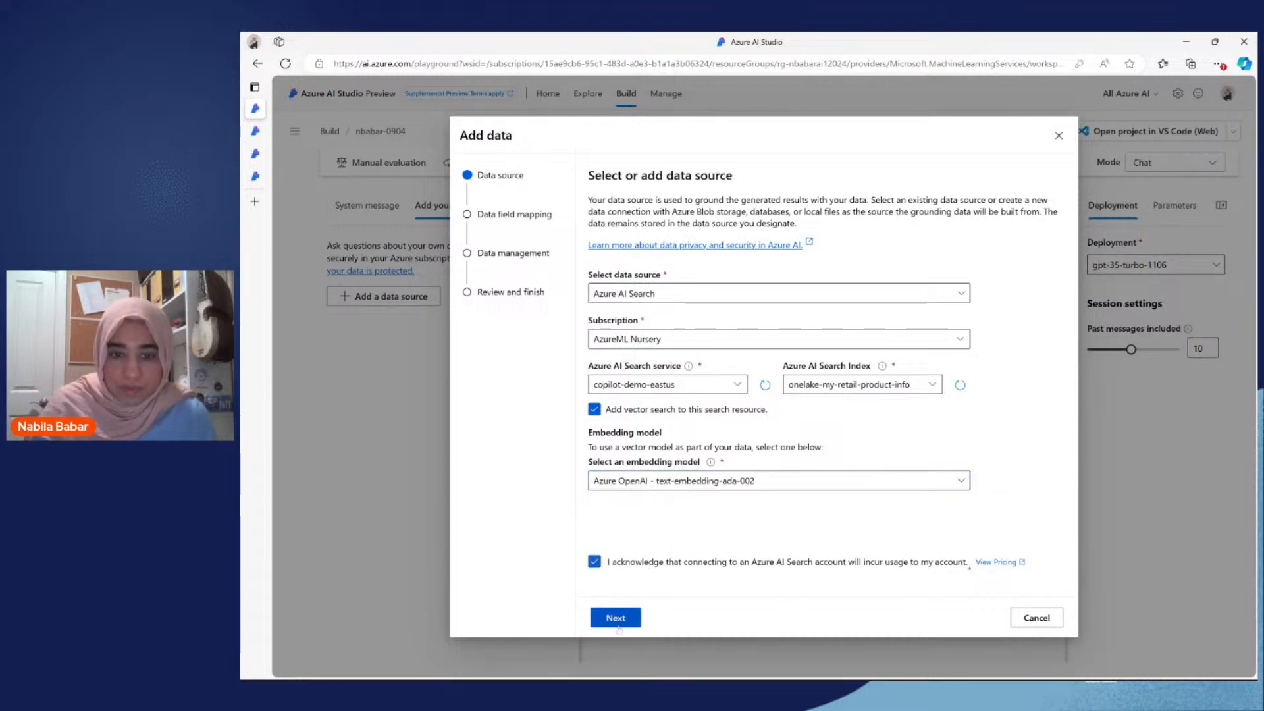
pyautogui.click(615, 618)
pyautogui.click(667, 618)
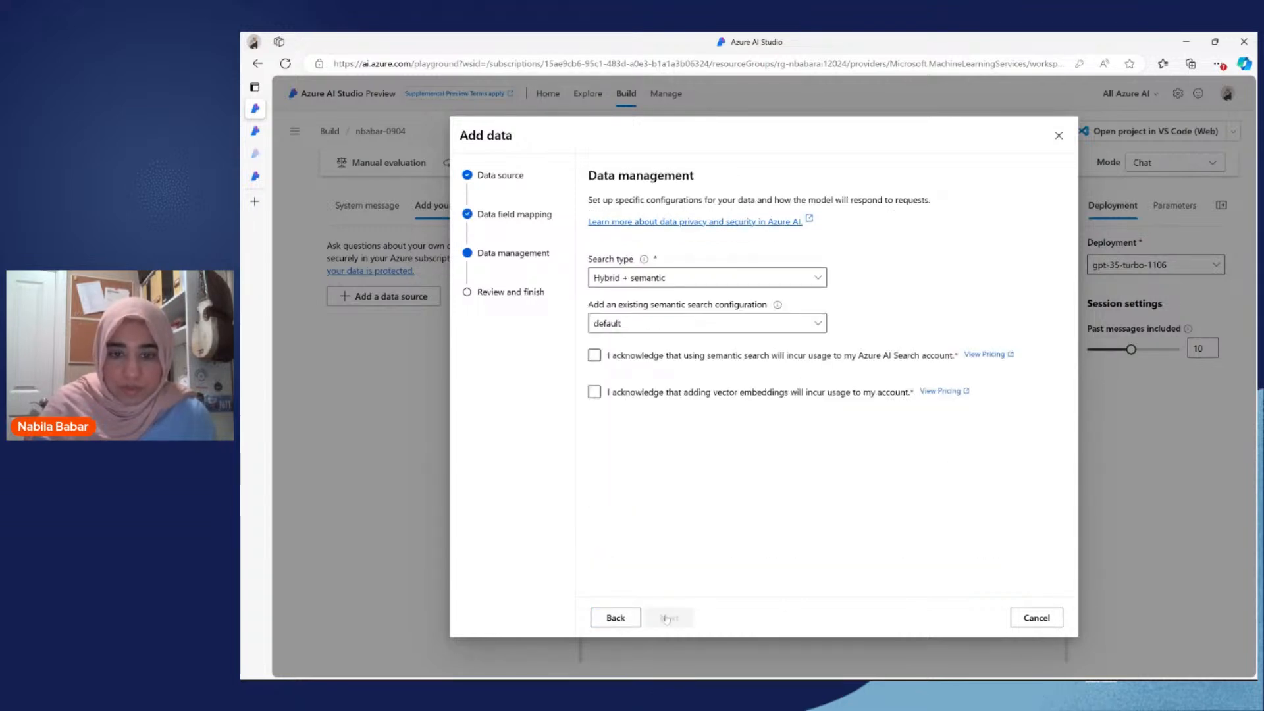
# Step: Acknowledge the semantic search and vector embedding usage, keeping Hybrid + semantic search and the default configuration, and save the data source
pyautogui.click(608, 357)
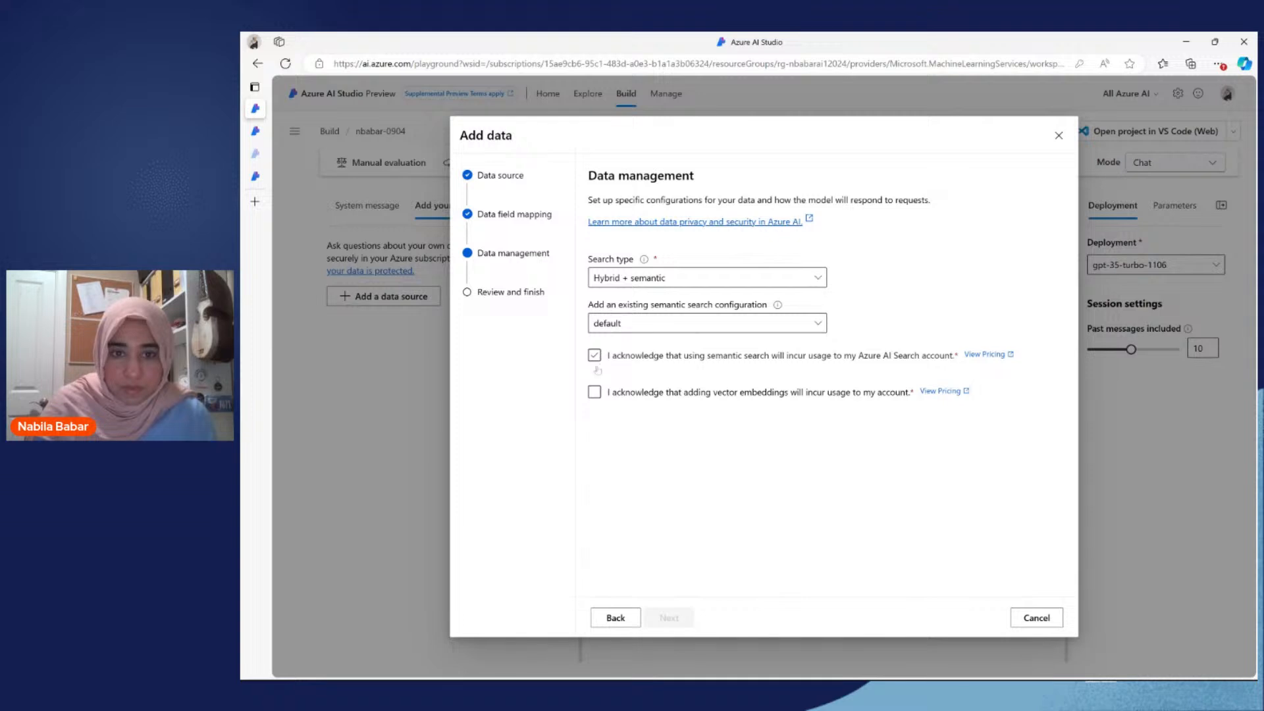
pyautogui.click(594, 391)
pyautogui.click(688, 612)
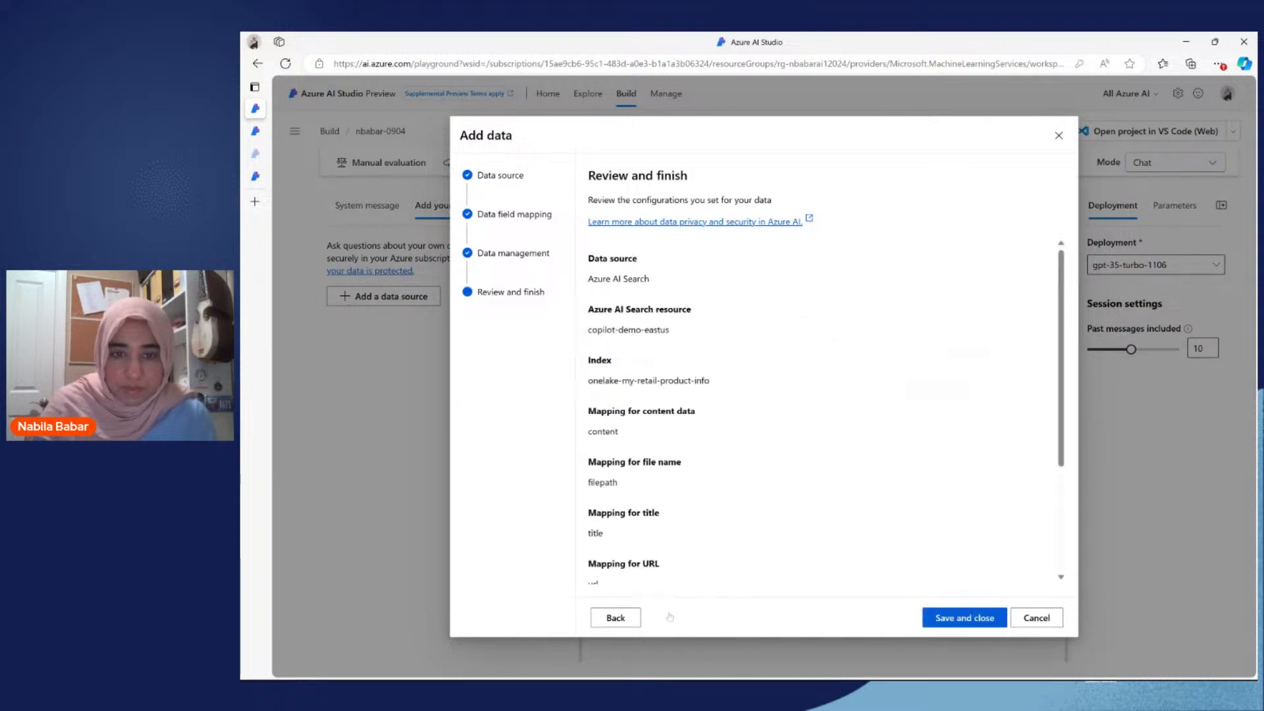
pyautogui.click(965, 617)
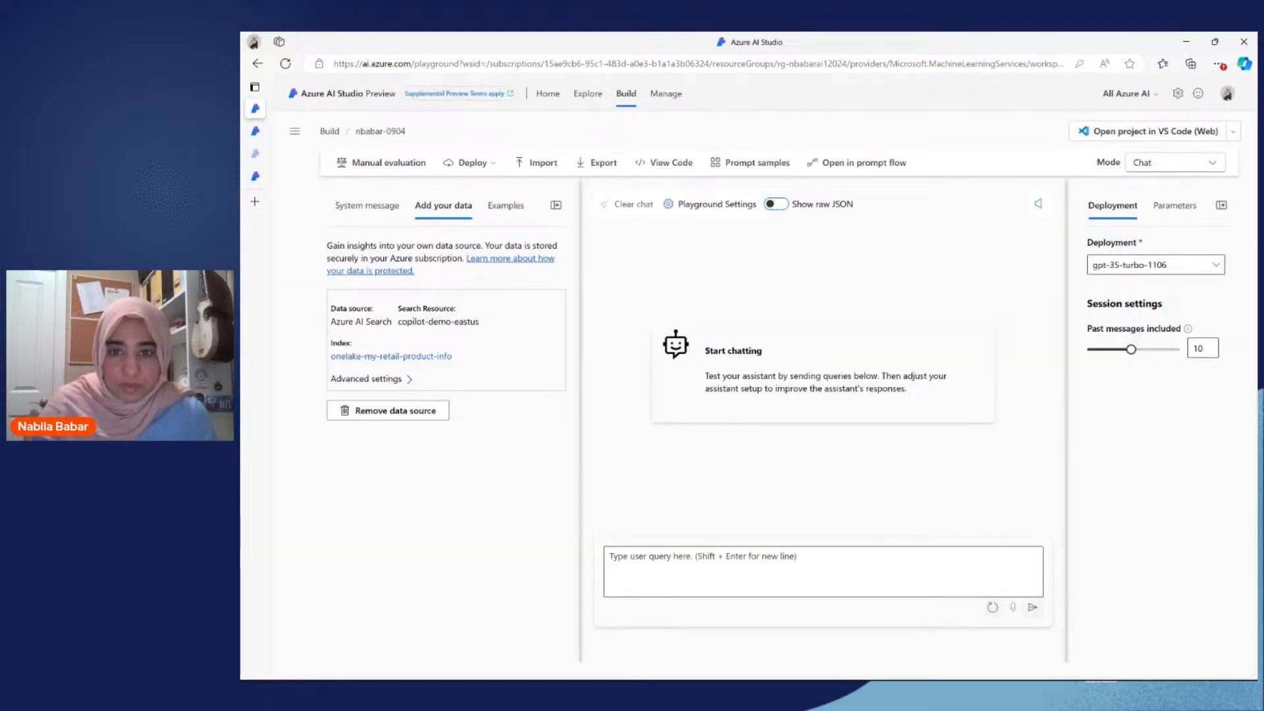
# Step: Ask the chat "How much do the TrailWalker Hiking shoes cost?" with the new data source attached
pyautogui.click(724, 569)
pyautogui.write('How')
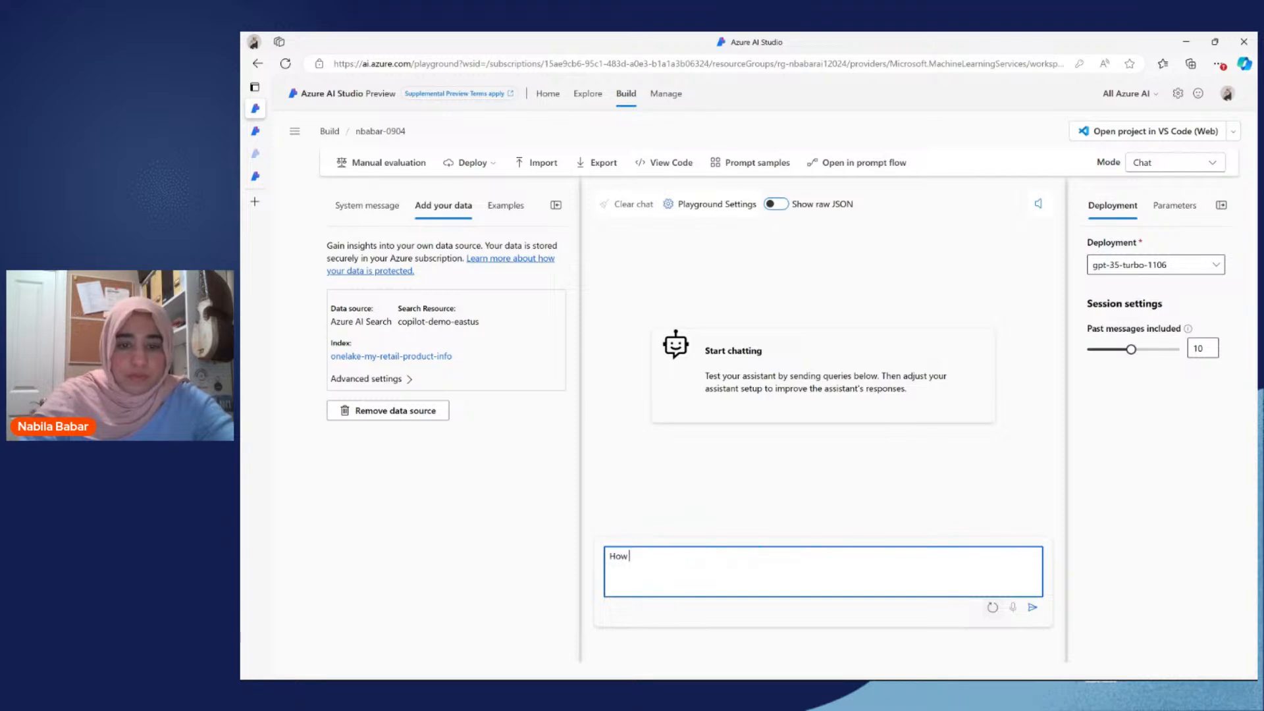
pyautogui.write(' much do the TrailWalk')
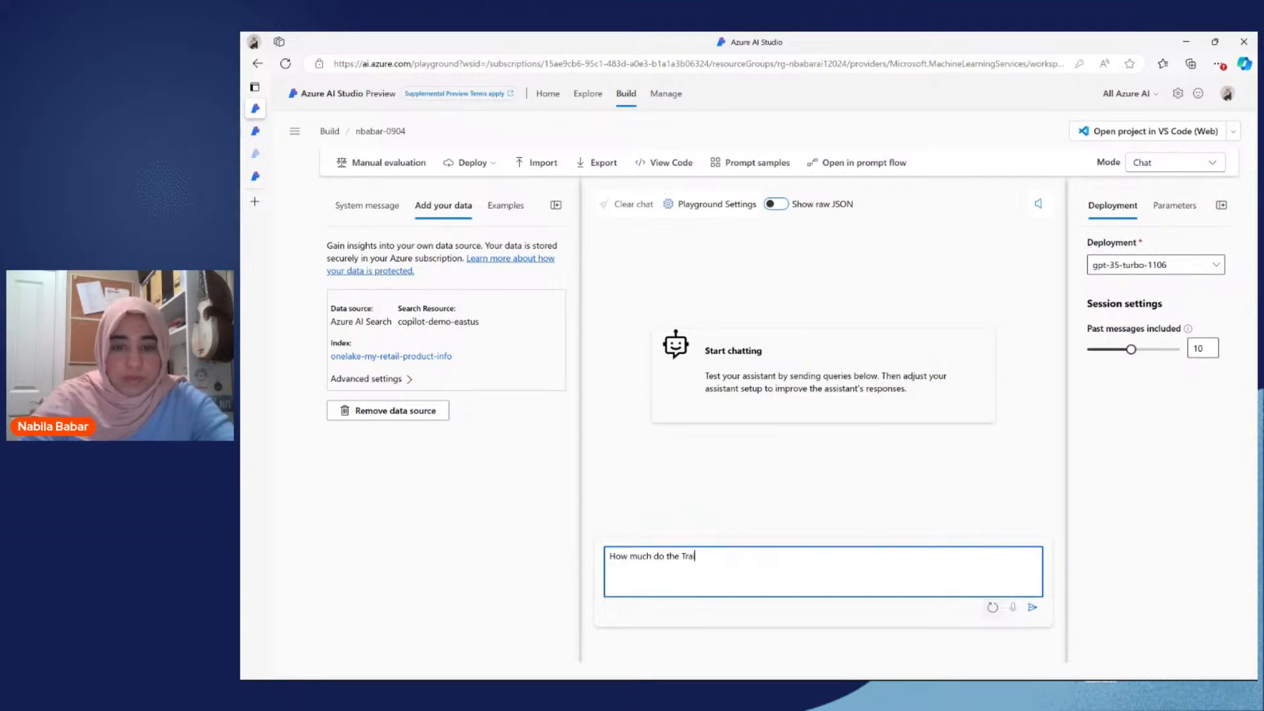
pyautogui.write('er')
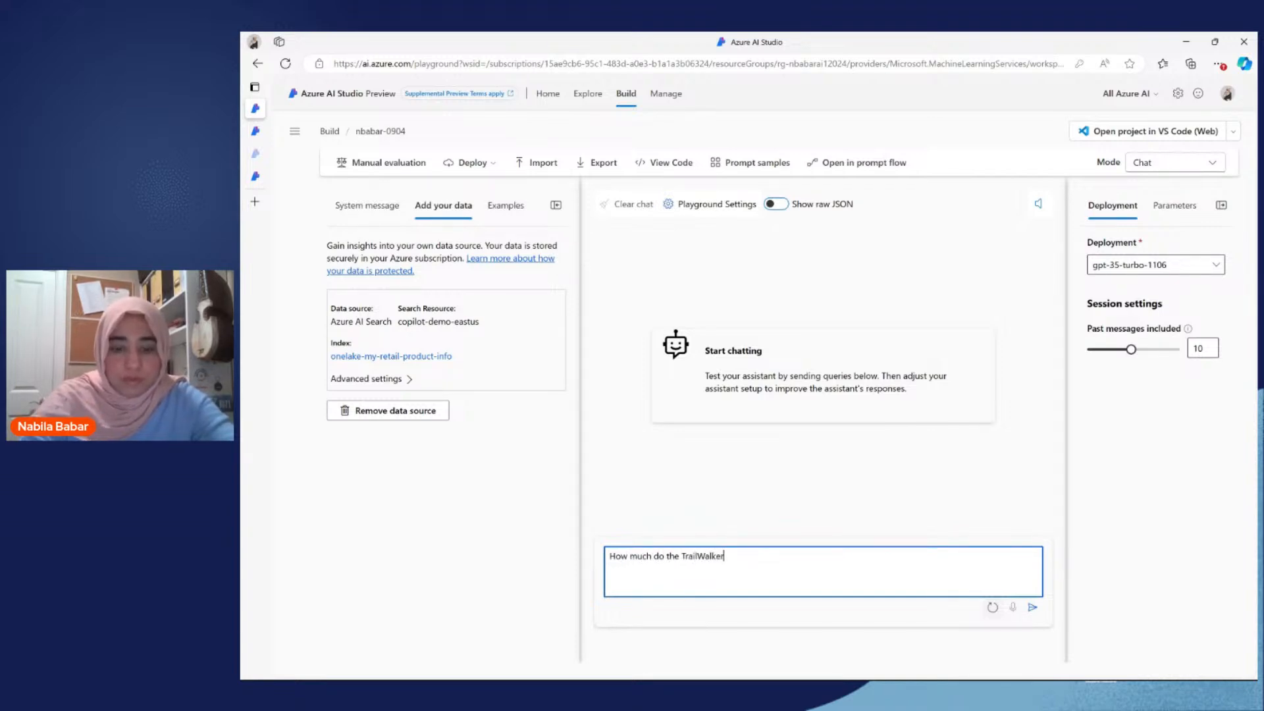
pyautogui.write(' Hiking shoes cost?')
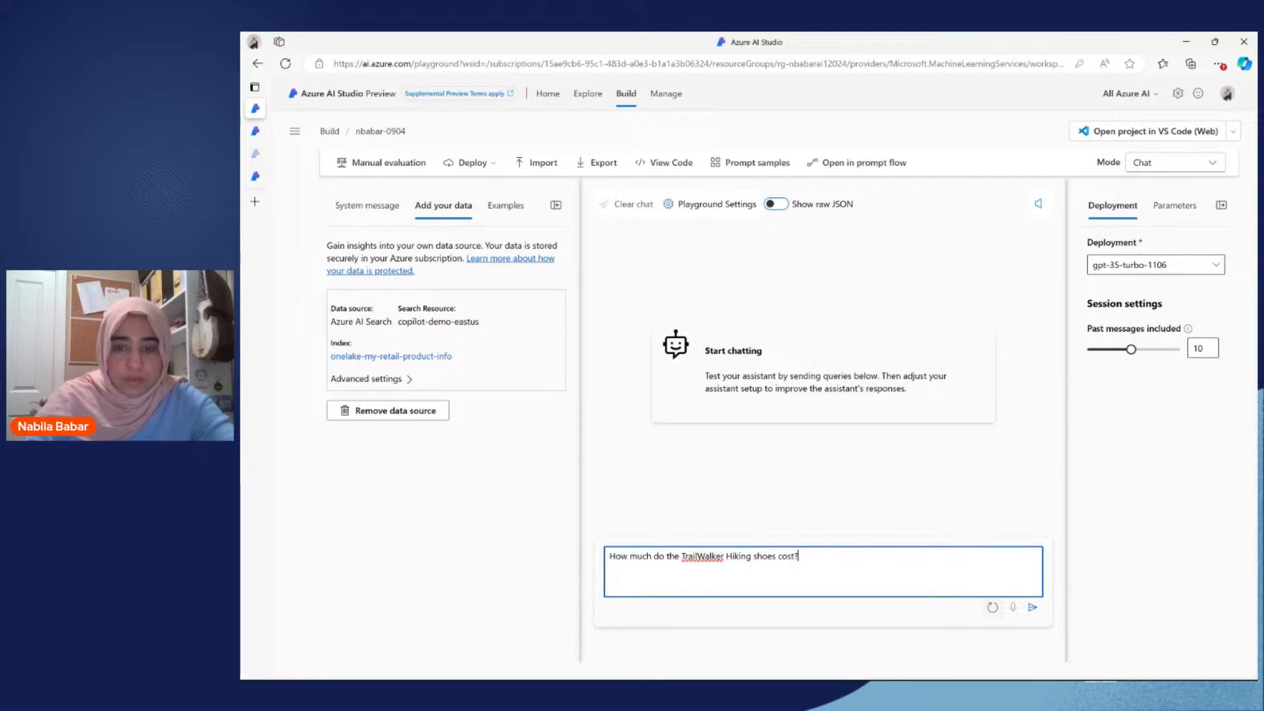
pyautogui.press('Return')
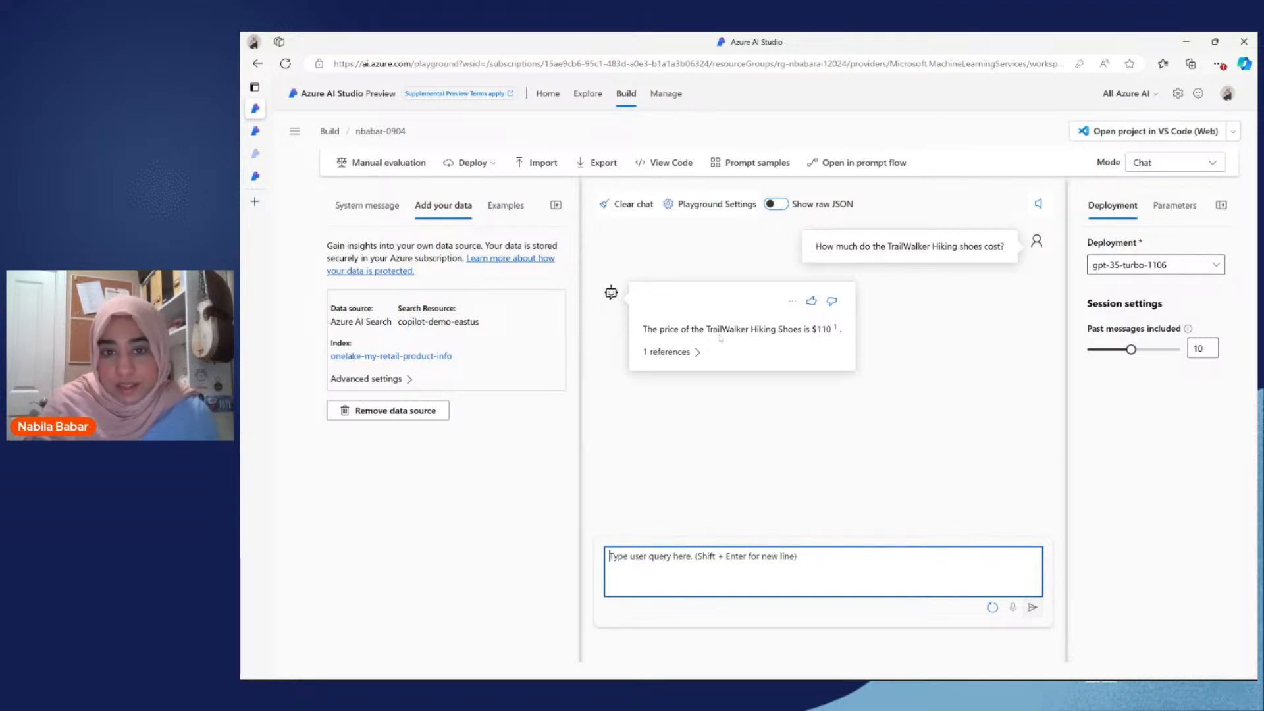
# Step: Expand the answer's references and open the product_info_11.md - Part 1 citation to examine the item number, product name and price
pyautogui.moveTo(788, 329); pyautogui.dragTo(827, 329)
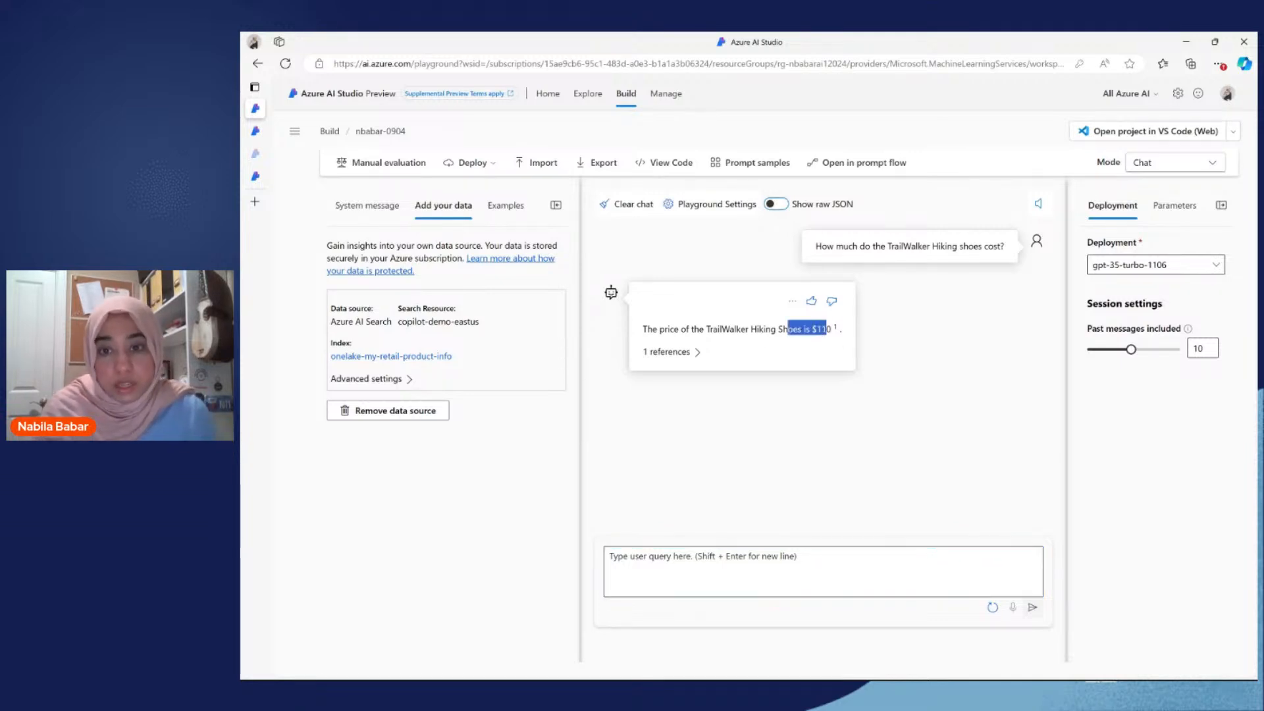
pyautogui.click(698, 353)
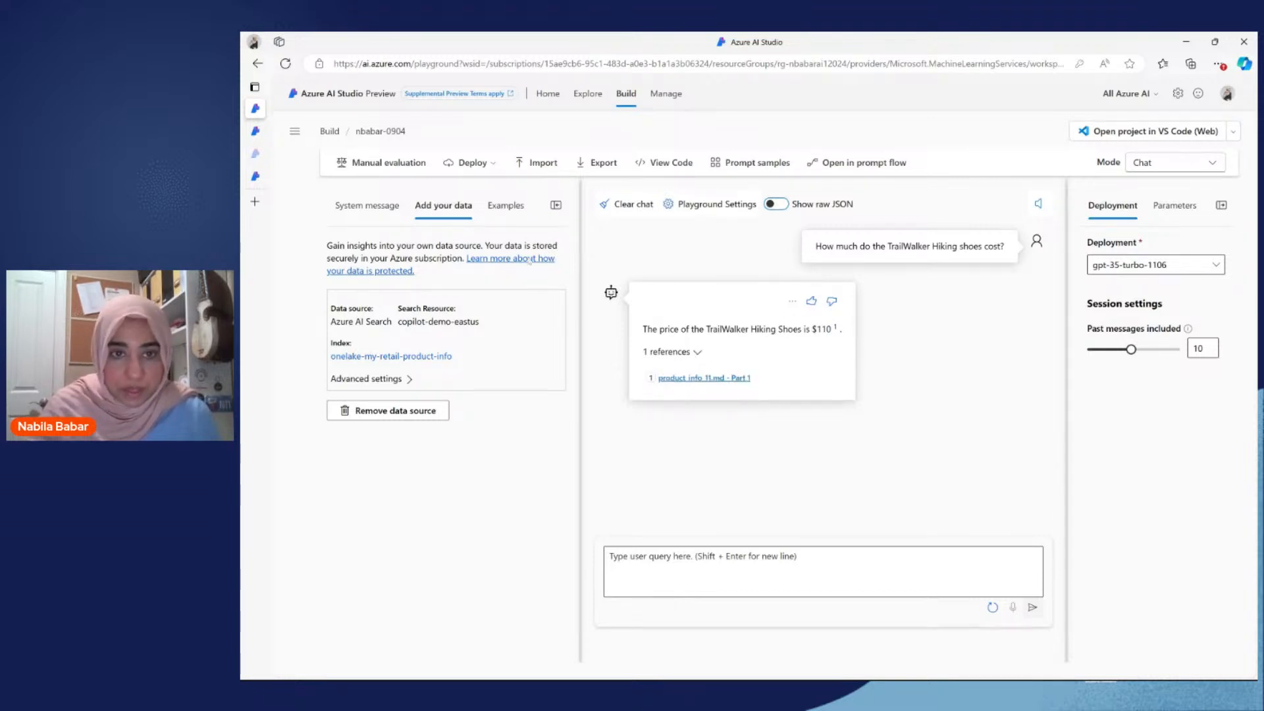
pyautogui.click(556, 206)
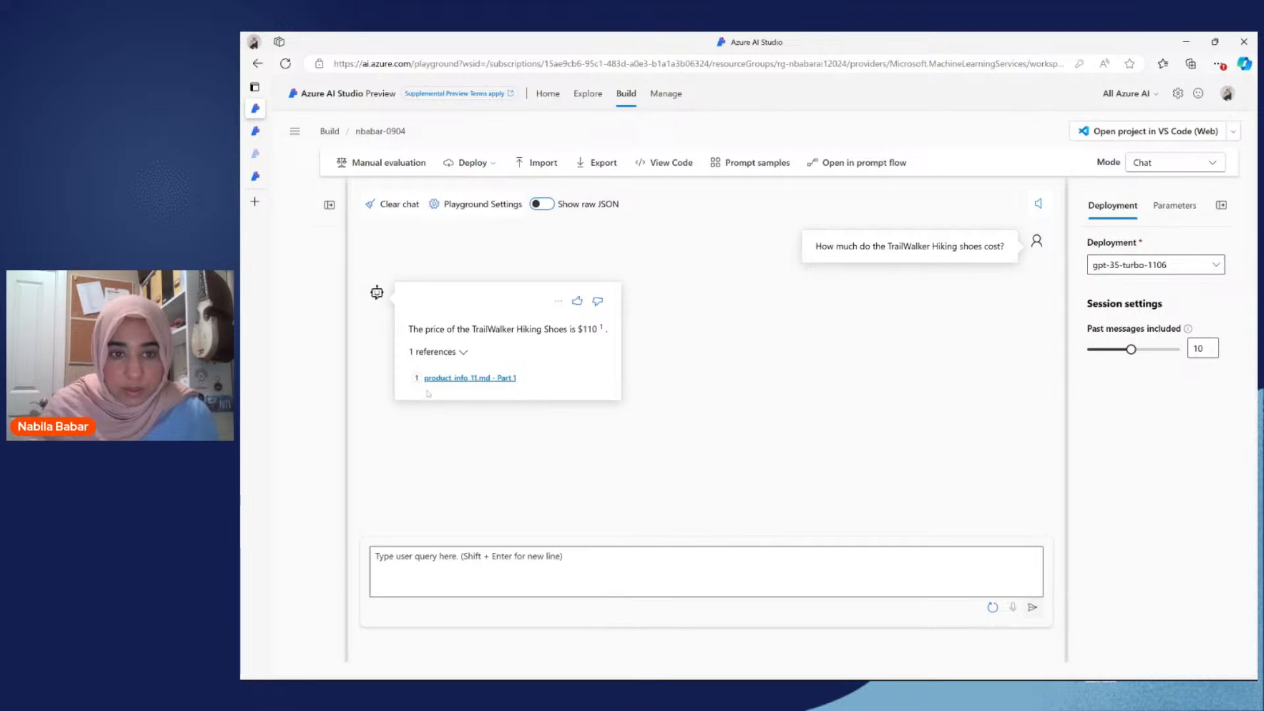
pyautogui.click(454, 378)
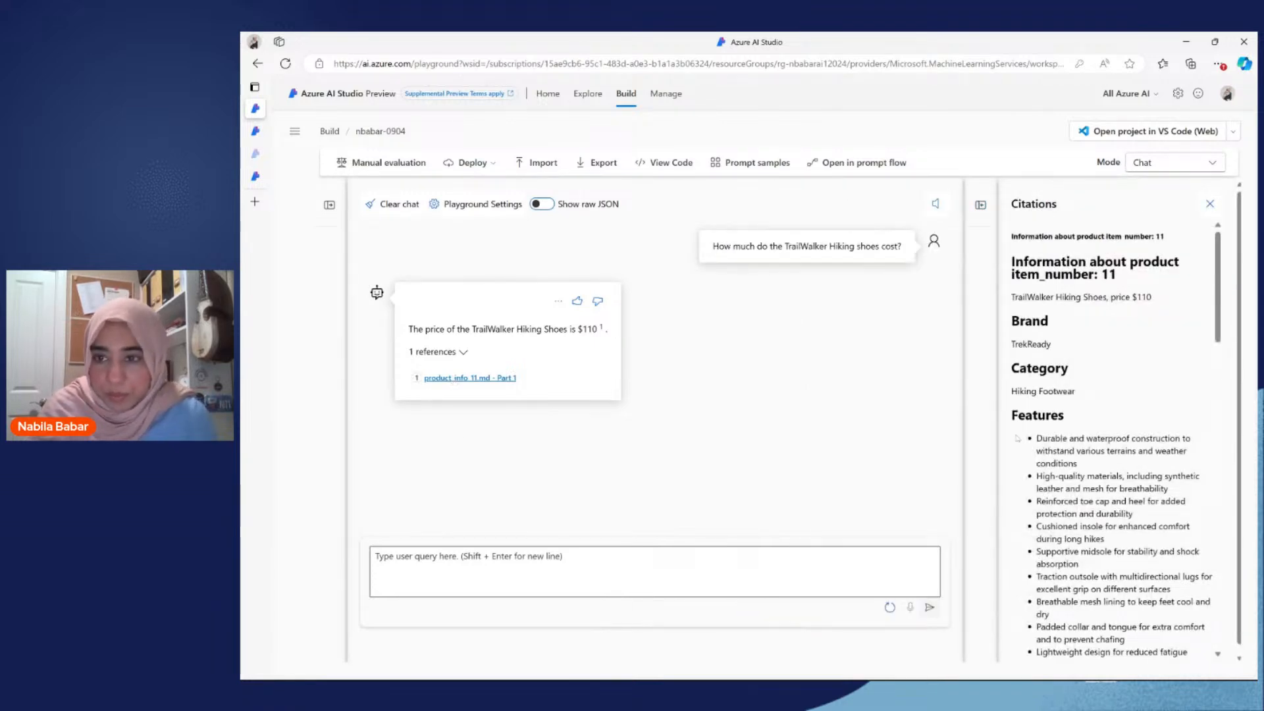
pyautogui.scroll(-4, 1007, 390)
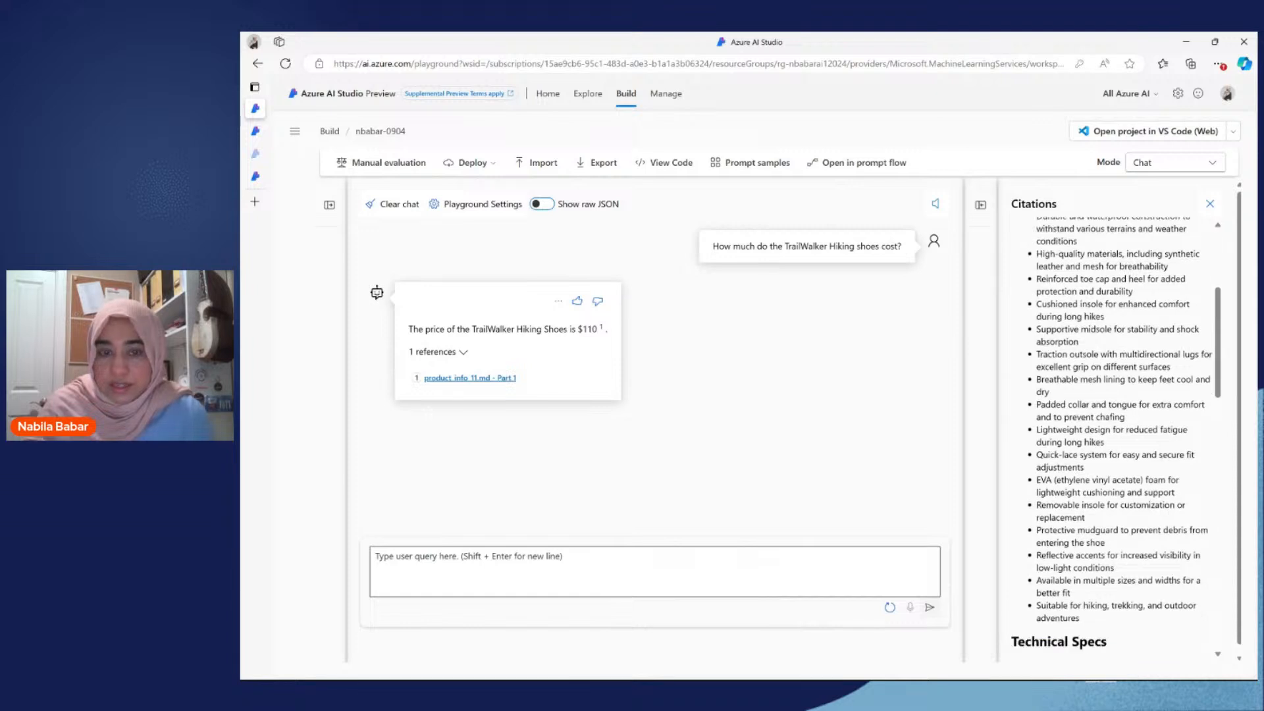
pyautogui.scroll(4, 1007, 391)
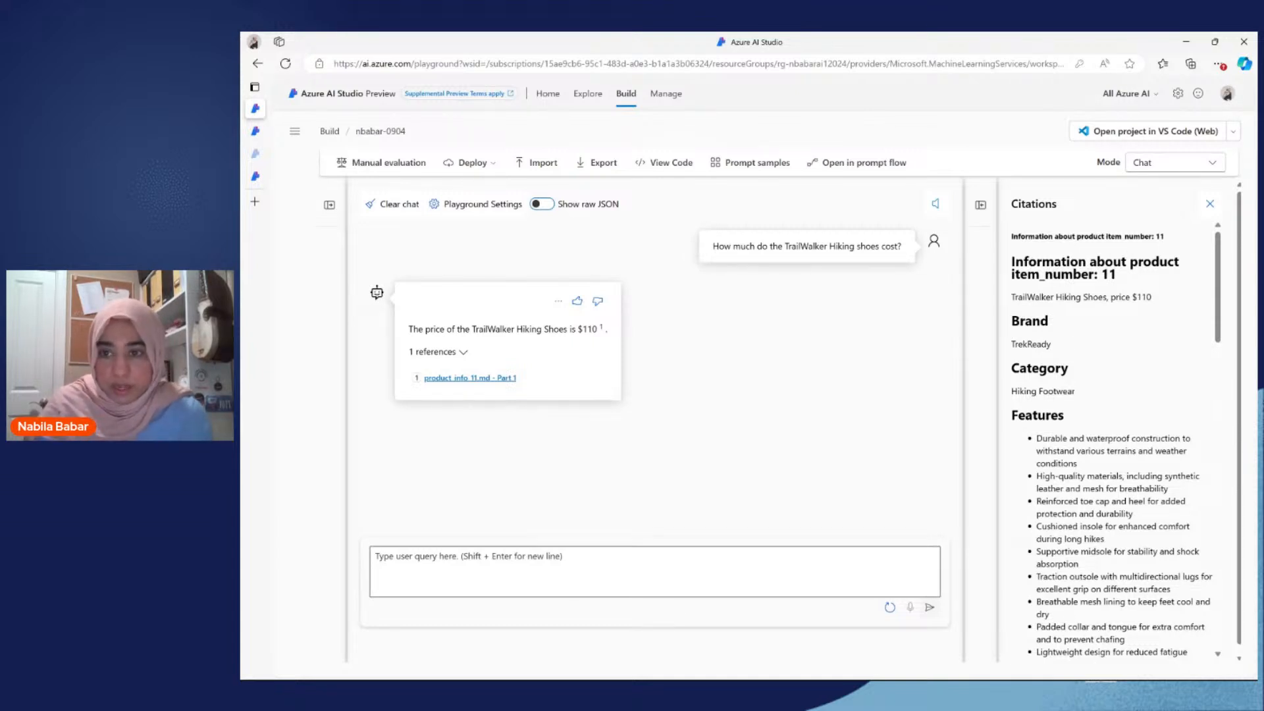
pyautogui.moveTo(1109, 274); pyautogui.dragTo(1097, 273)
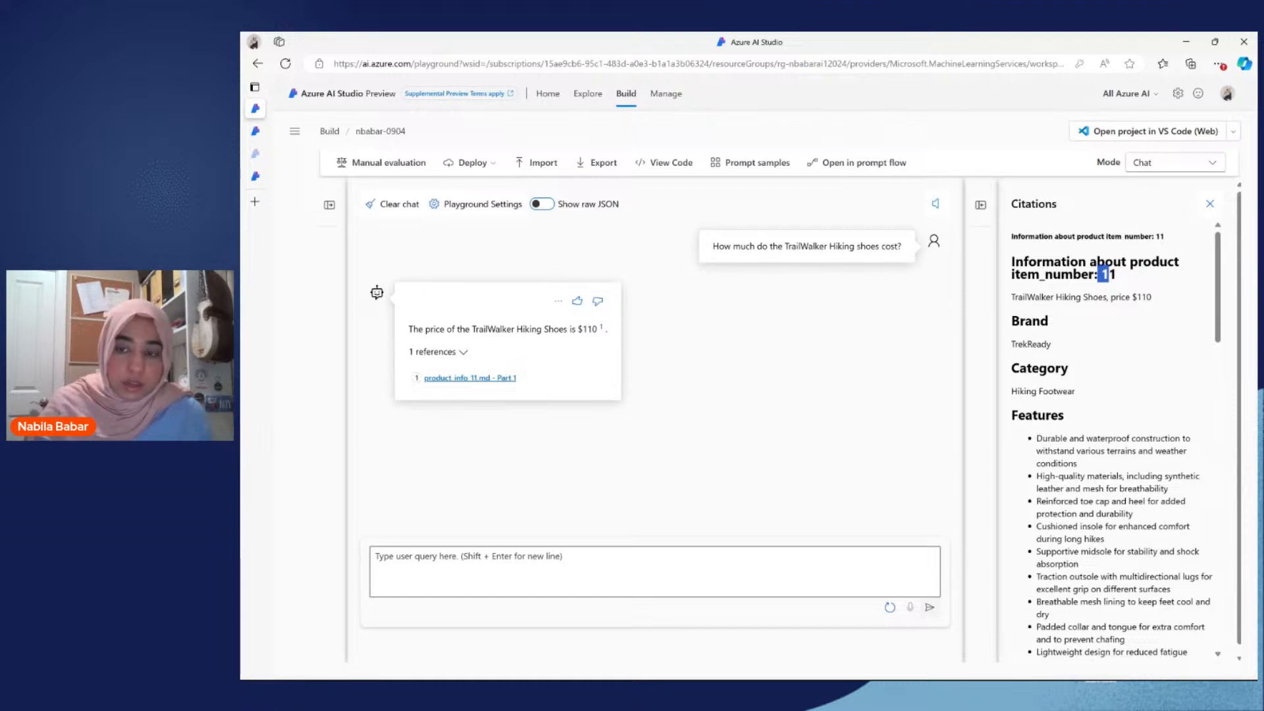
pyautogui.moveTo(1012, 297); pyautogui.dragTo(1151, 297)
pyautogui.click(718, 388)
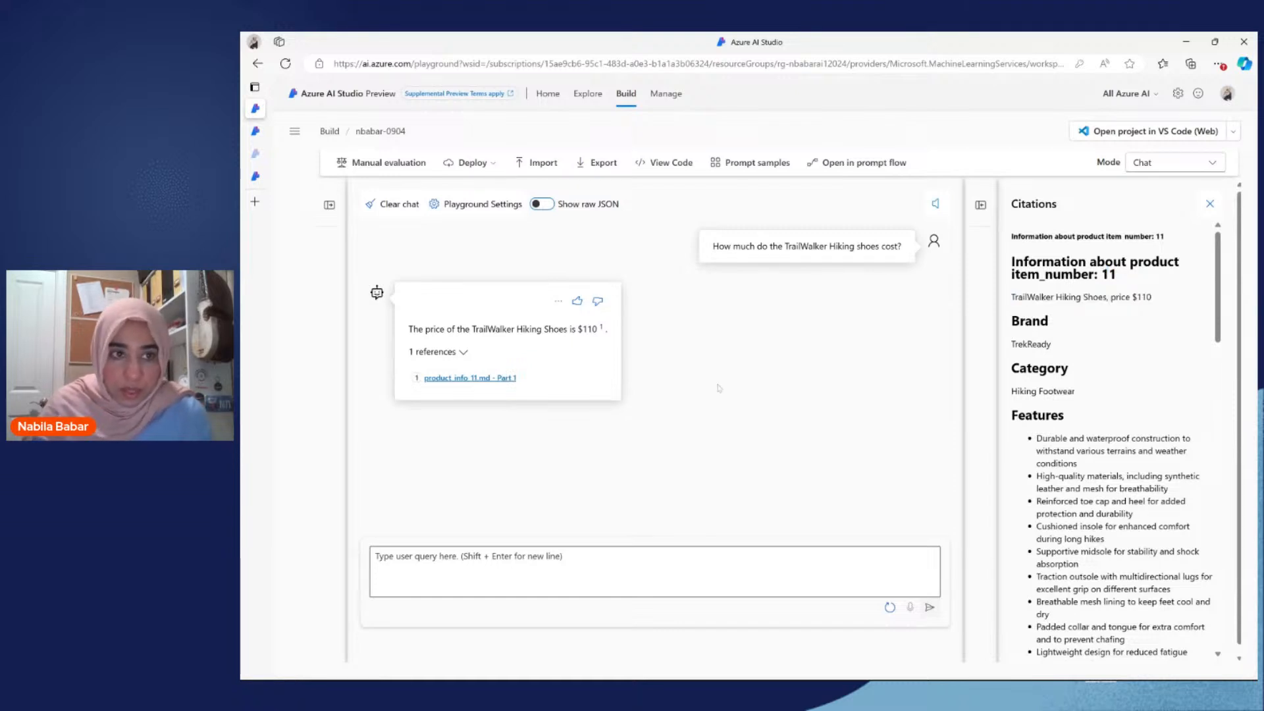
# Step: Search the web in a new tab for "translate How much do the TrailWalker Hiking shoes cost? to spanish" and copy the Spanish translation
pyautogui.moveTo(263, 225)
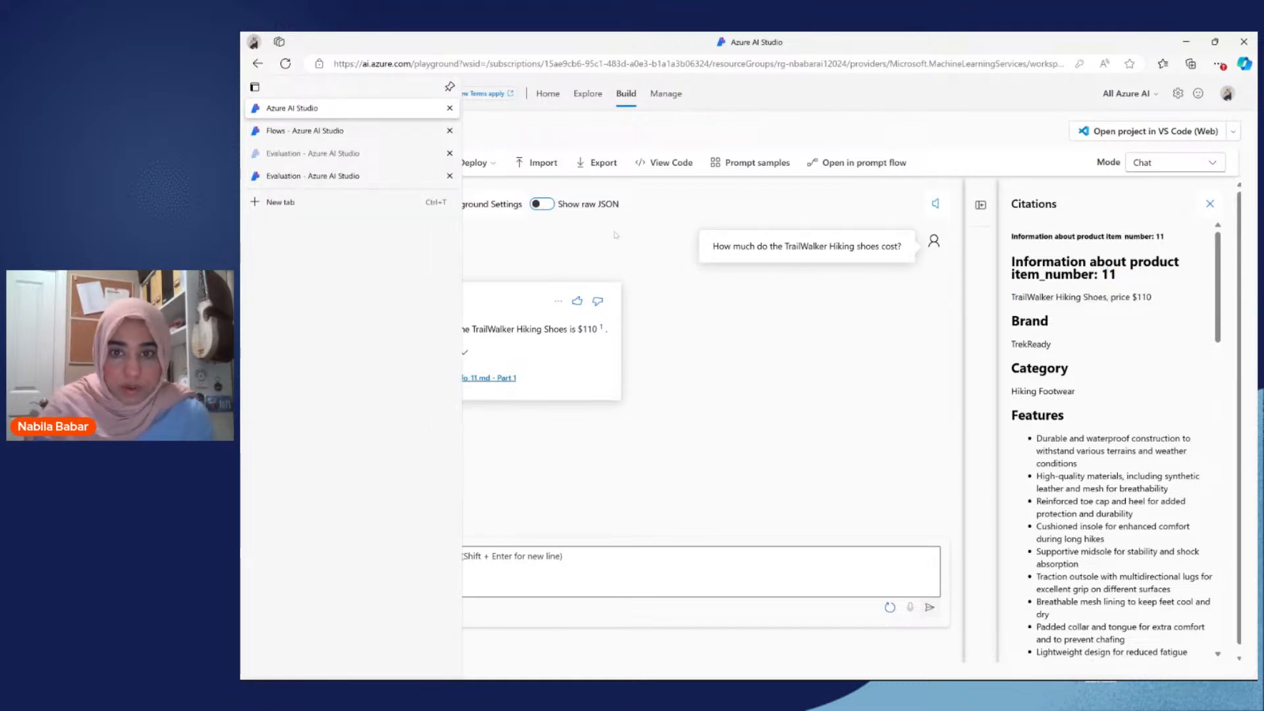
pyautogui.doubleClick(806, 246)
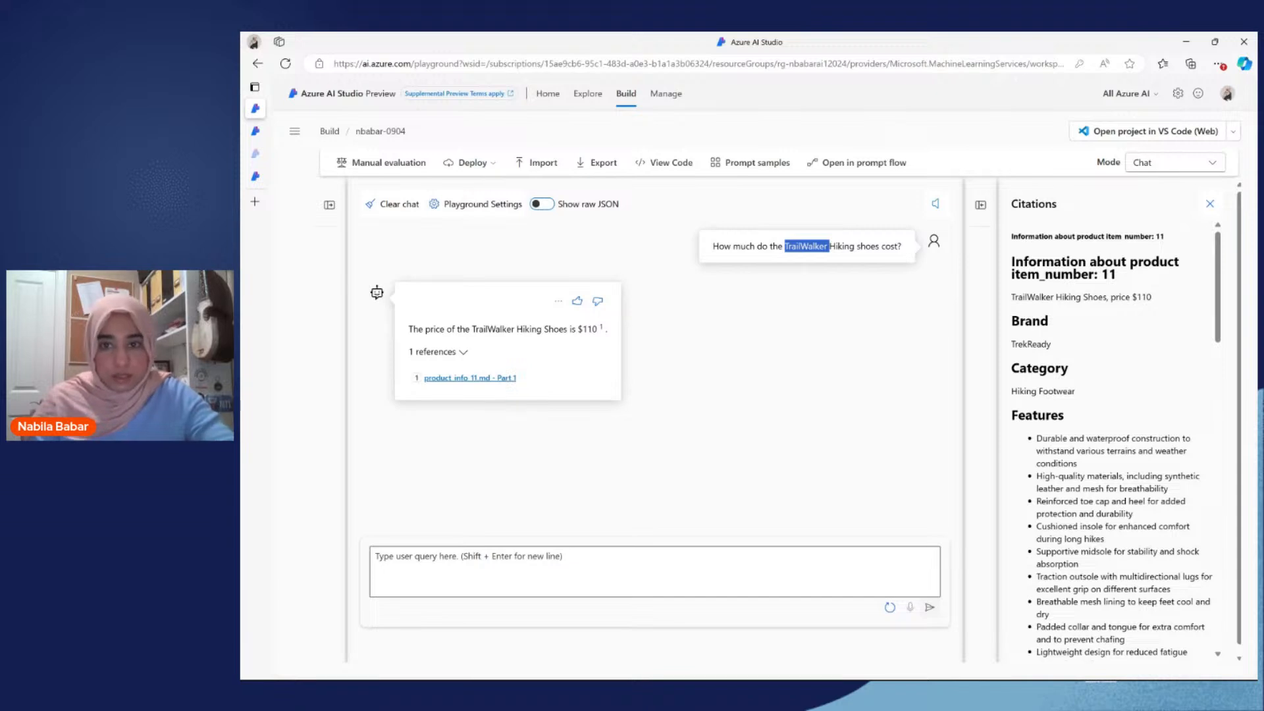
pyautogui.tripleClick(807, 246)
pyautogui.hotkey('ctrl', 'c')
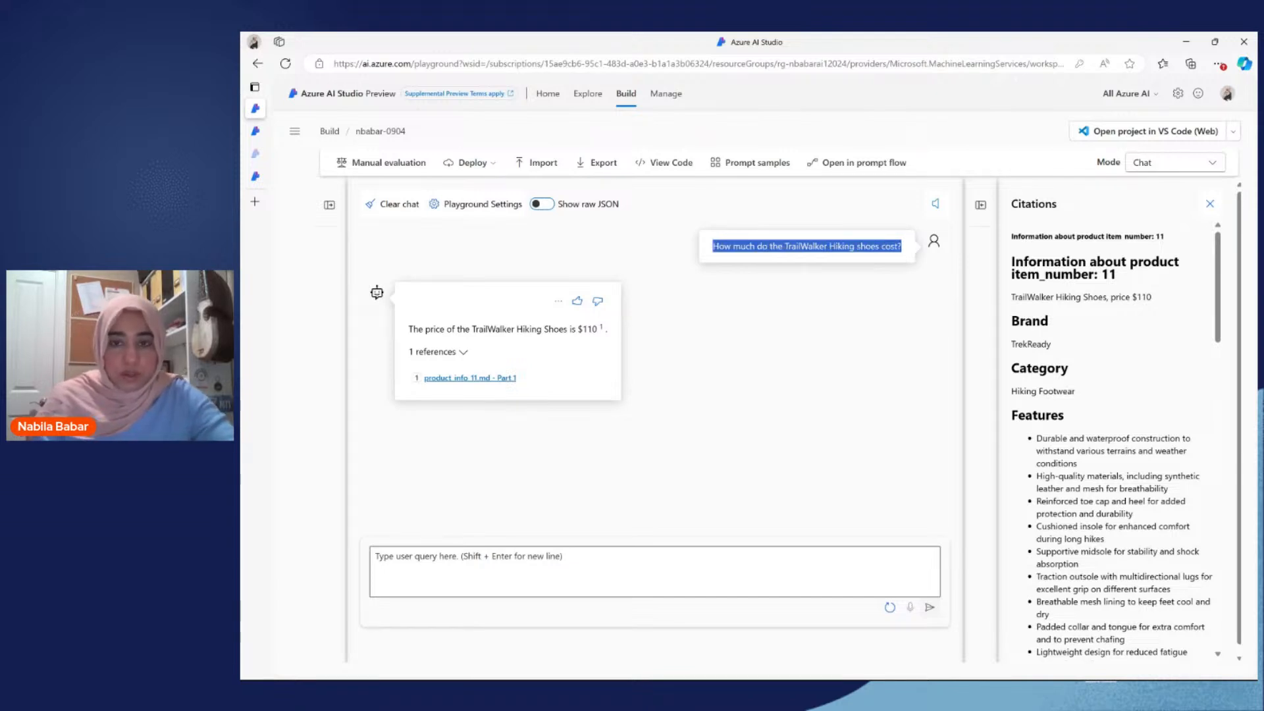
pyautogui.click(255, 201)
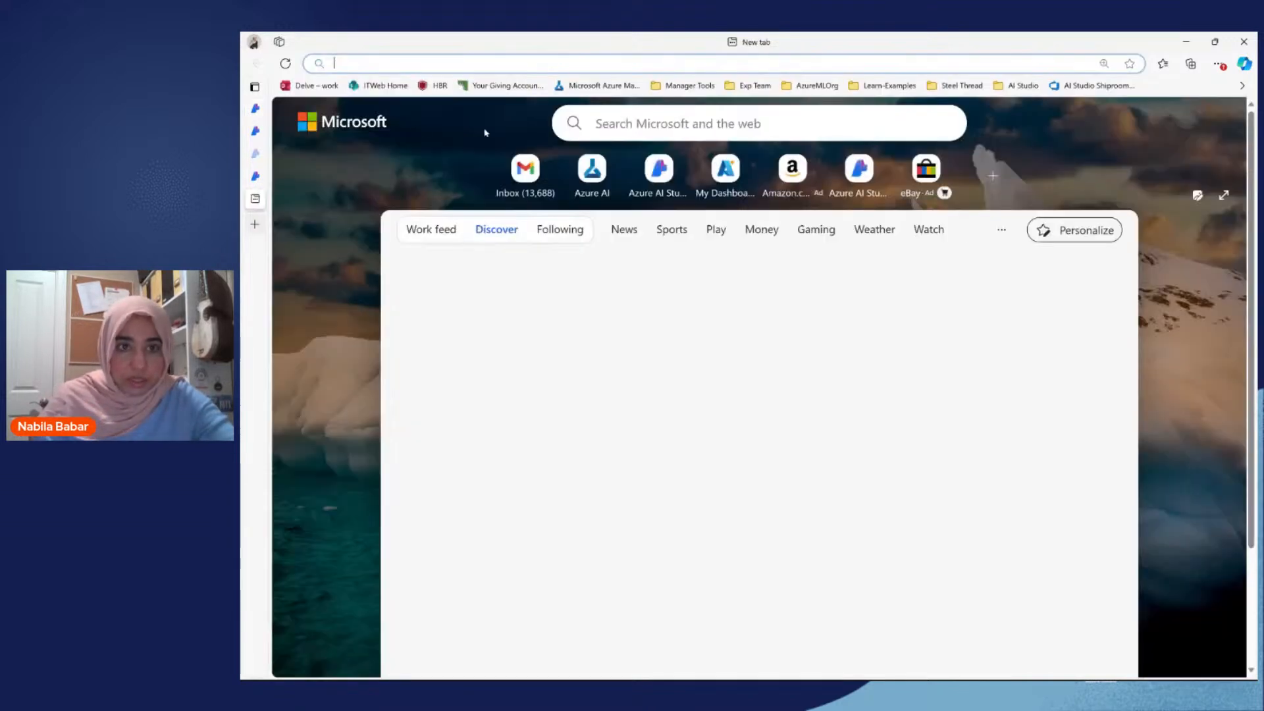
pyautogui.click(567, 64)
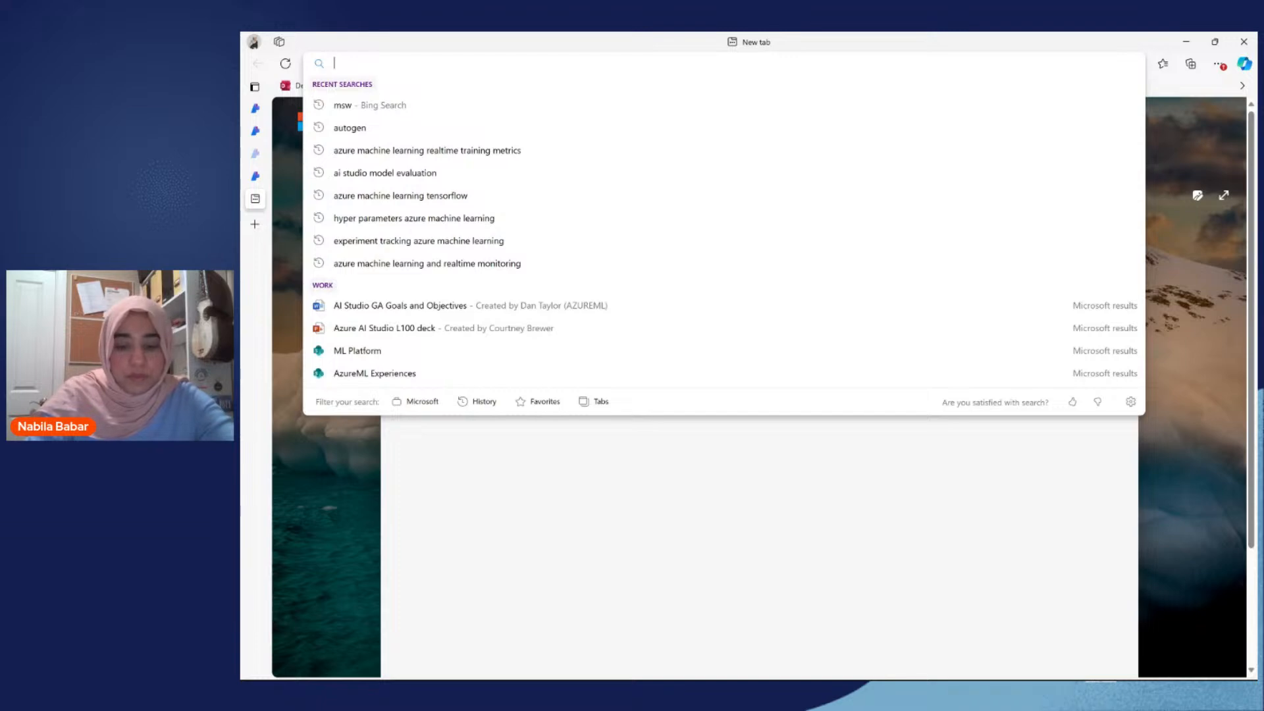
pyautogui.write('tra')
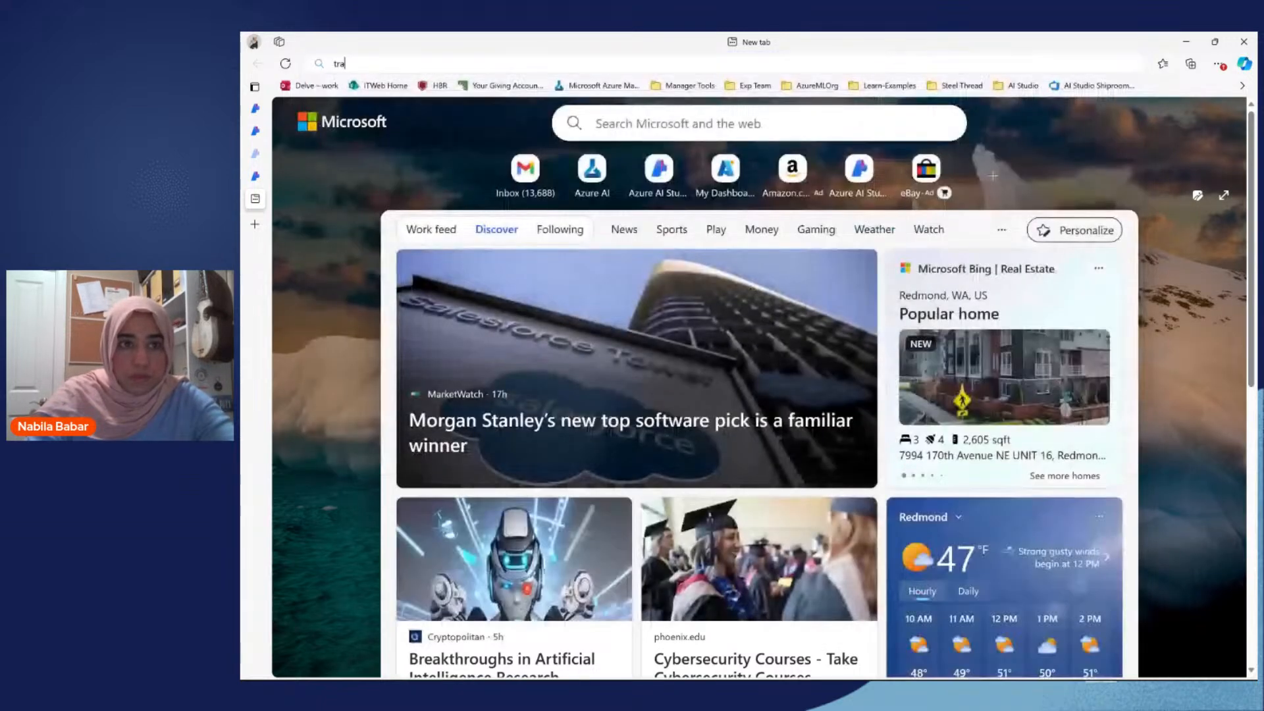
pyautogui.write('nslate')
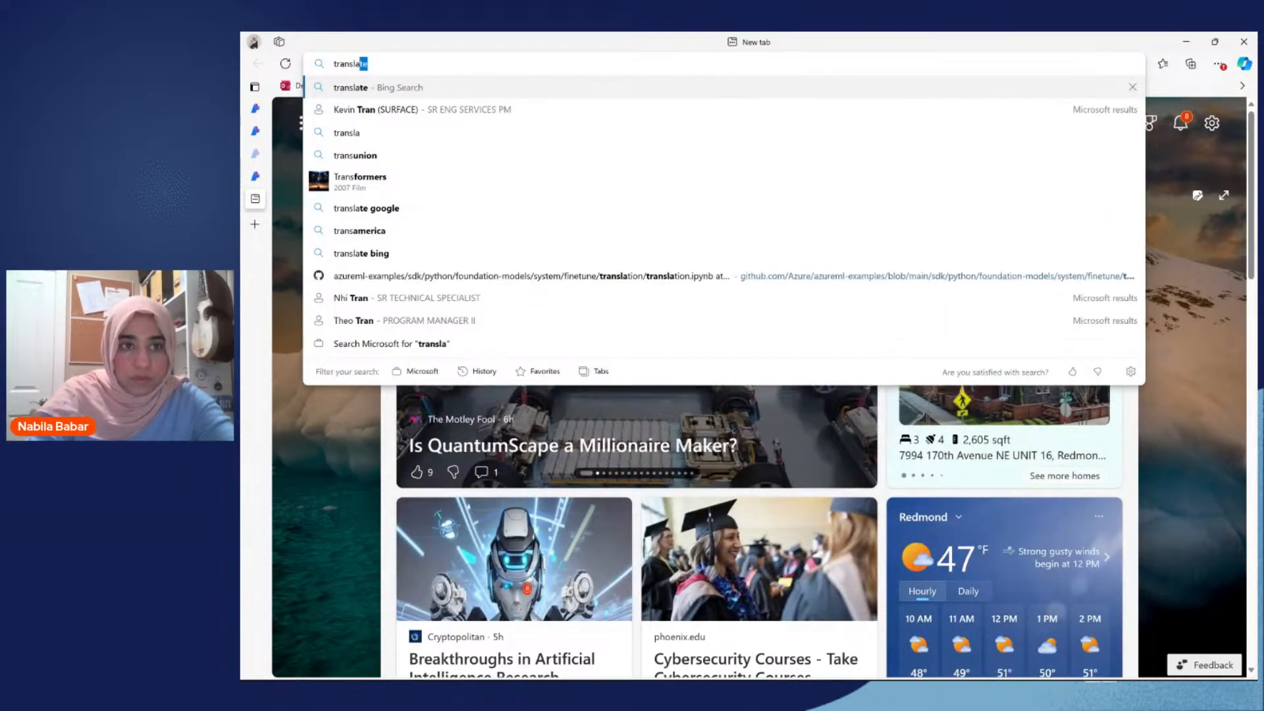
pyautogui.hotkey('ctrl', 'v')
pyautogui.write('to spanish')
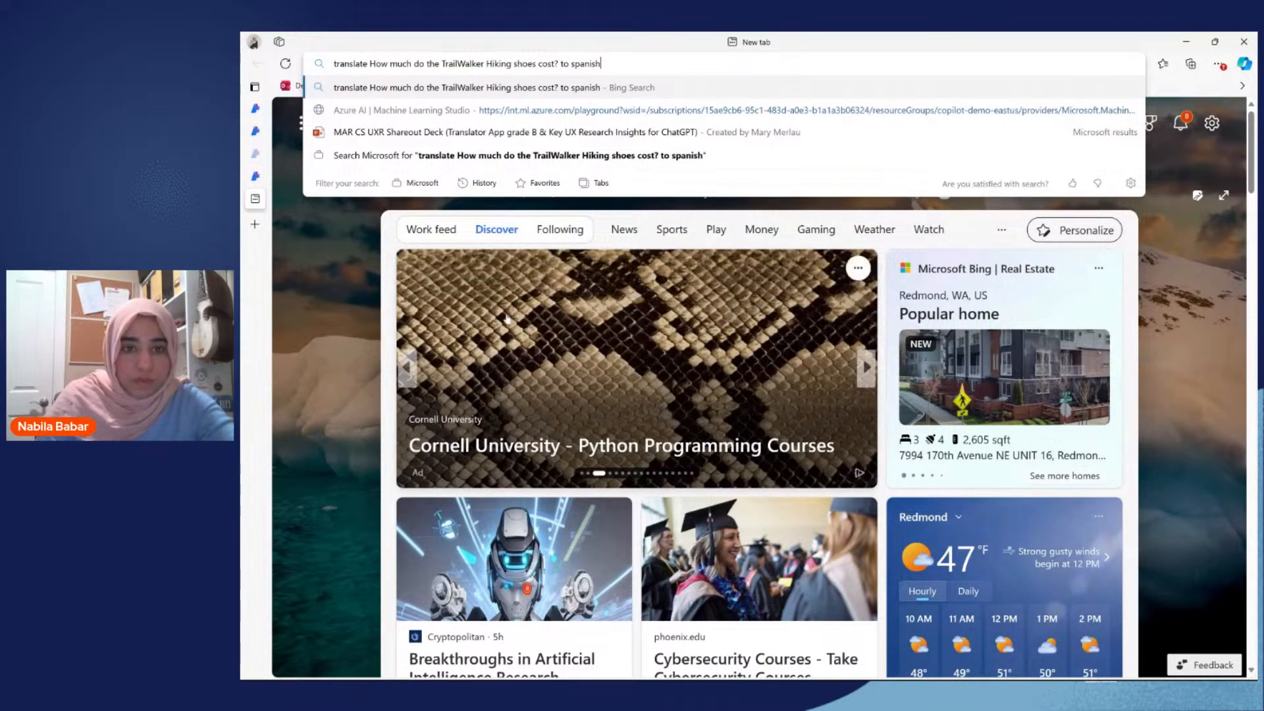
pyautogui.press('Return')
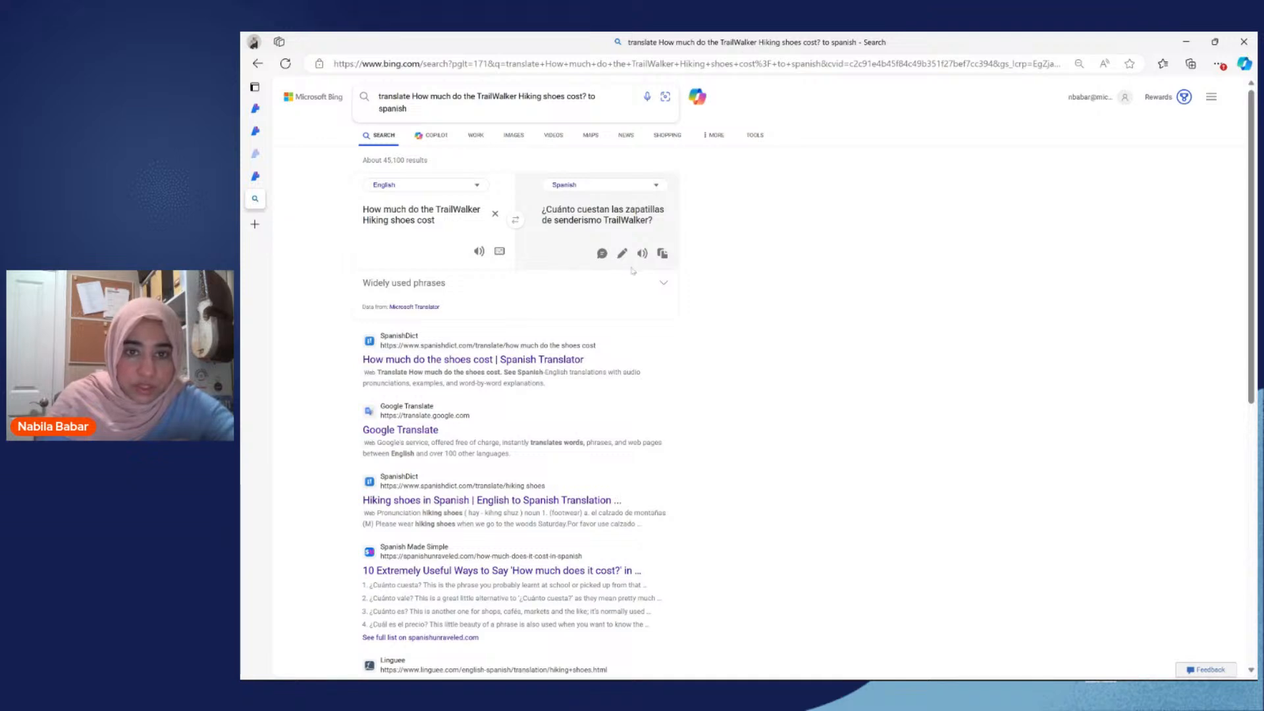
pyautogui.click(662, 254)
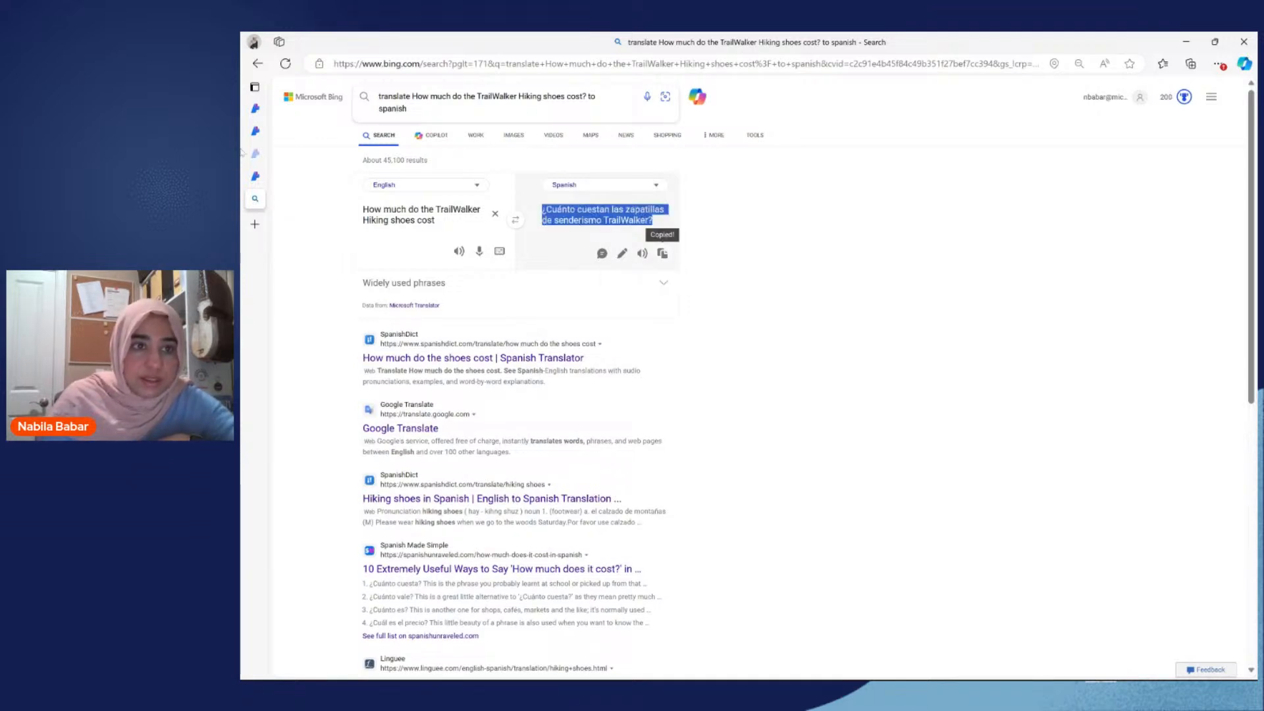
# Step: Back in Azure AI Studio, ask the chat "¿Cuánto cuestan las zapatillas de senderismo TrailWalker?" and close the open citation
pyautogui.moveTo(256, 161)
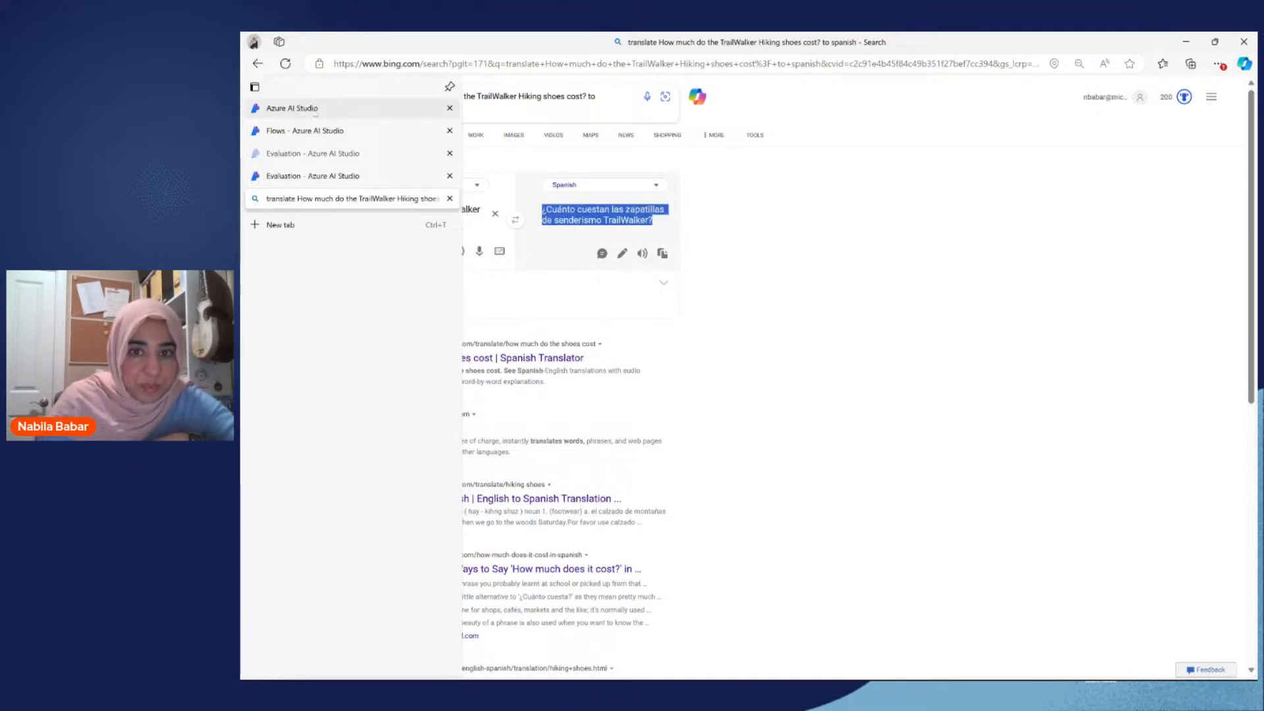
pyautogui.click(316, 111)
pyautogui.hotkey('ctrl', 'v')
pyautogui.click(929, 607)
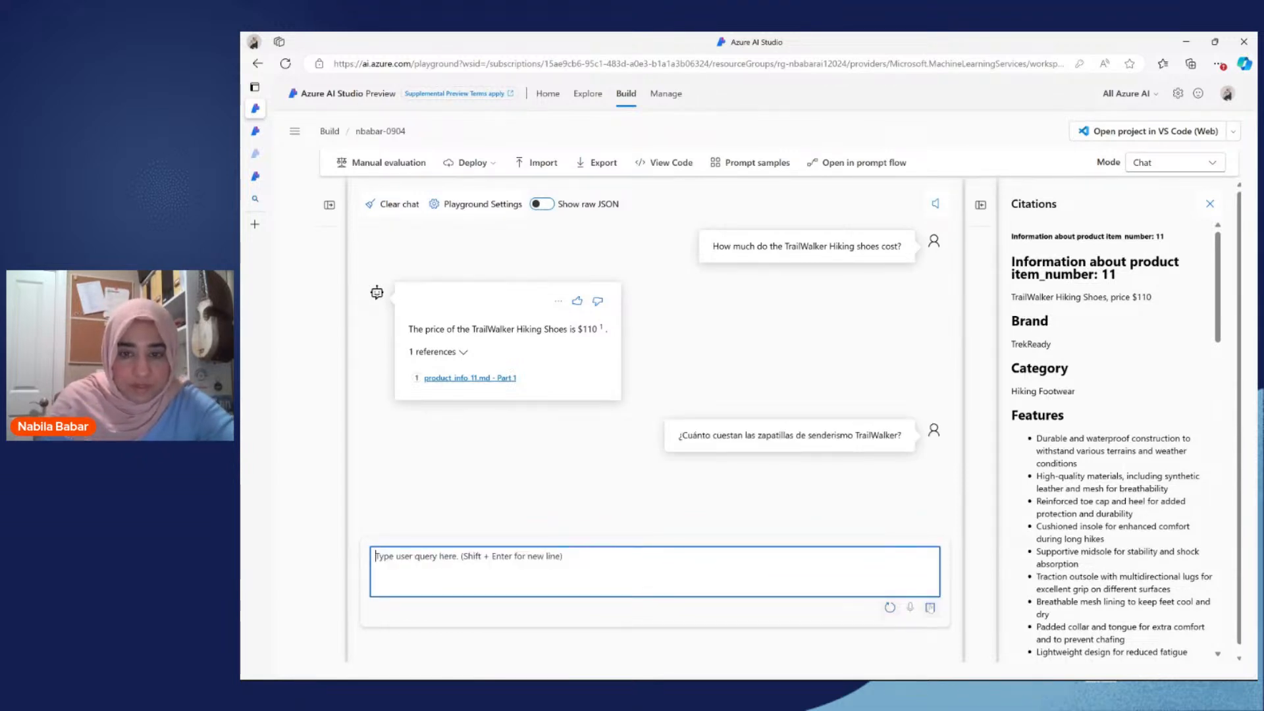
pyautogui.click(1209, 203)
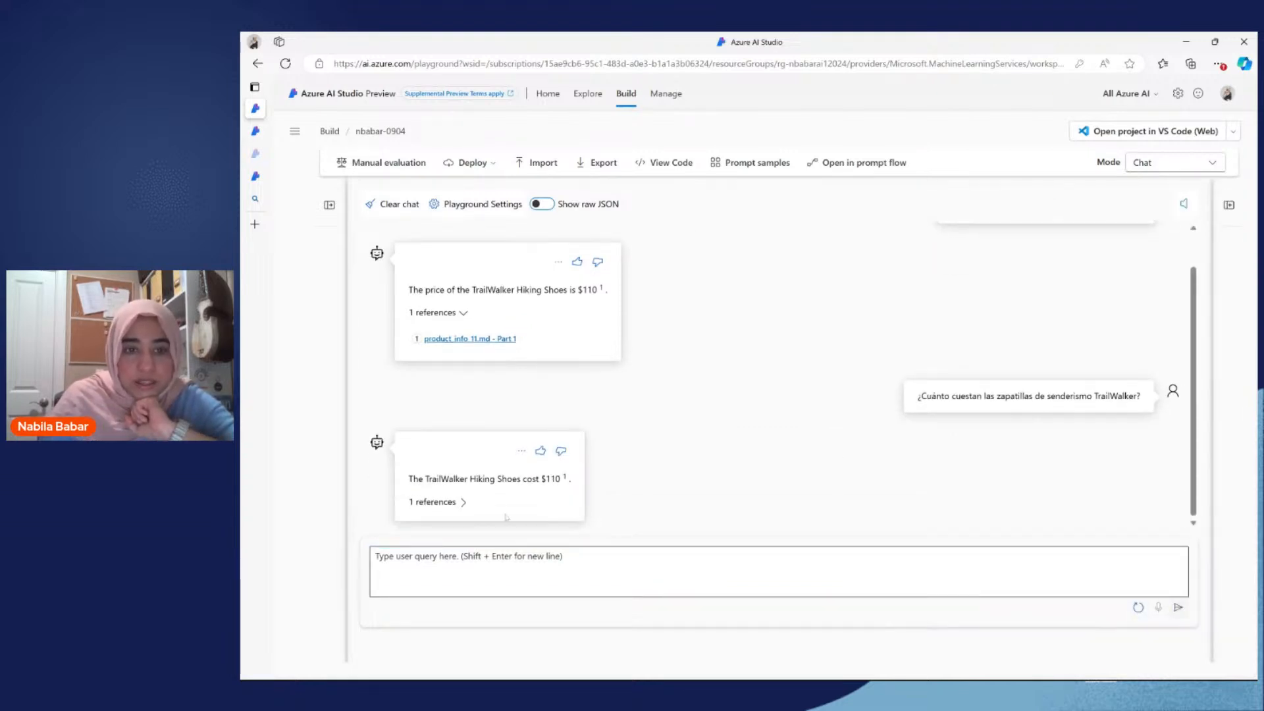
# Step: Expand the references of the answer to the Spanish question and read through its product_info_11.md - Part 1 citation
pyautogui.click(463, 502)
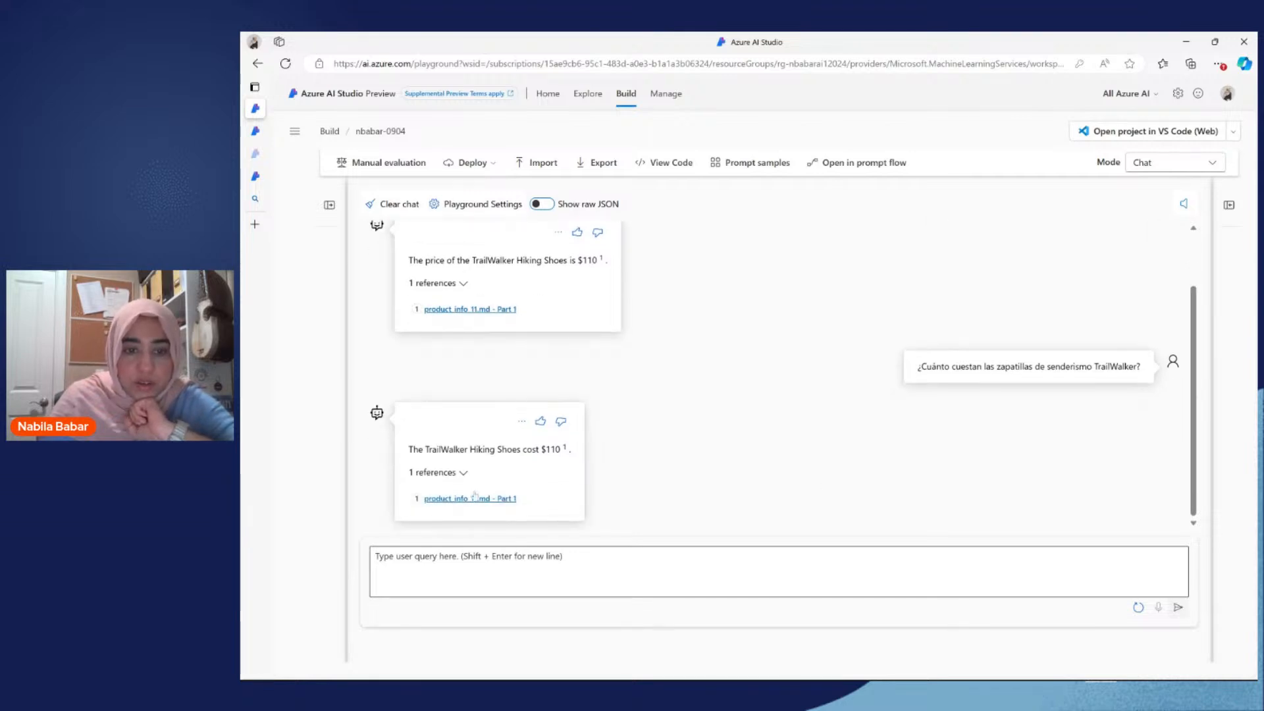
pyautogui.click(474, 498)
pyautogui.scroll(-3, 1112, 428)
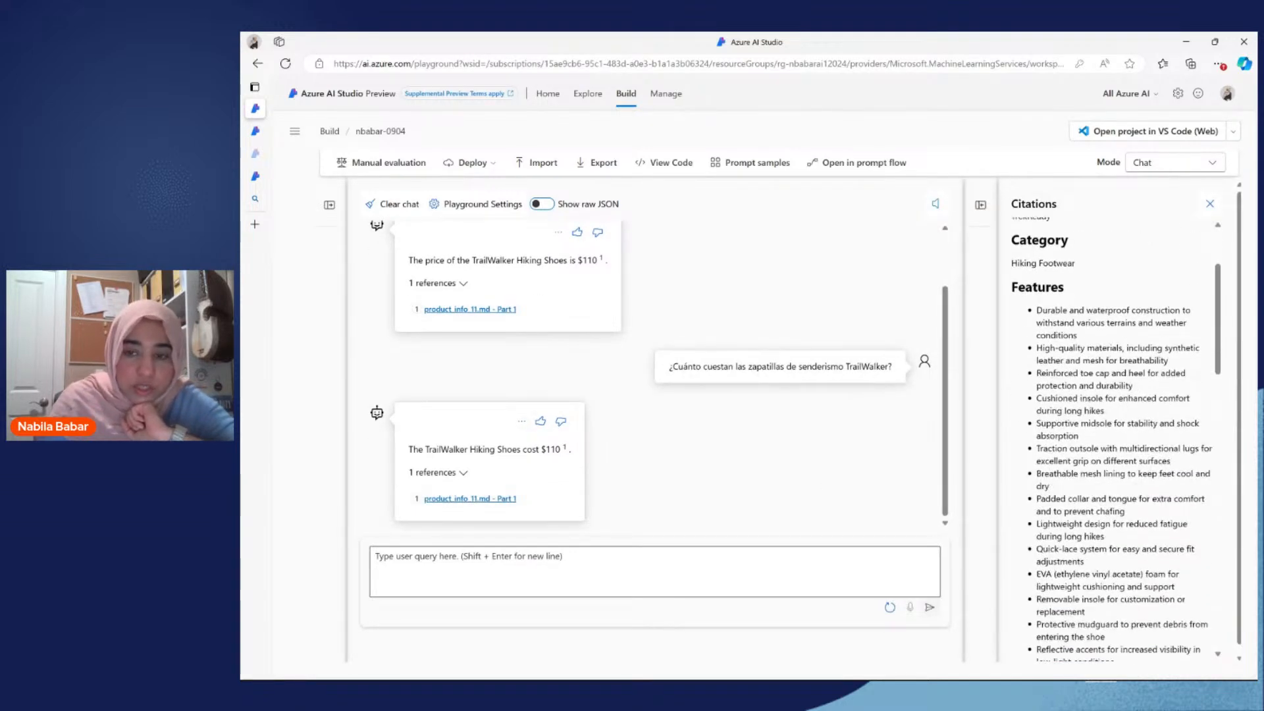
pyautogui.scroll(3, 1112, 441)
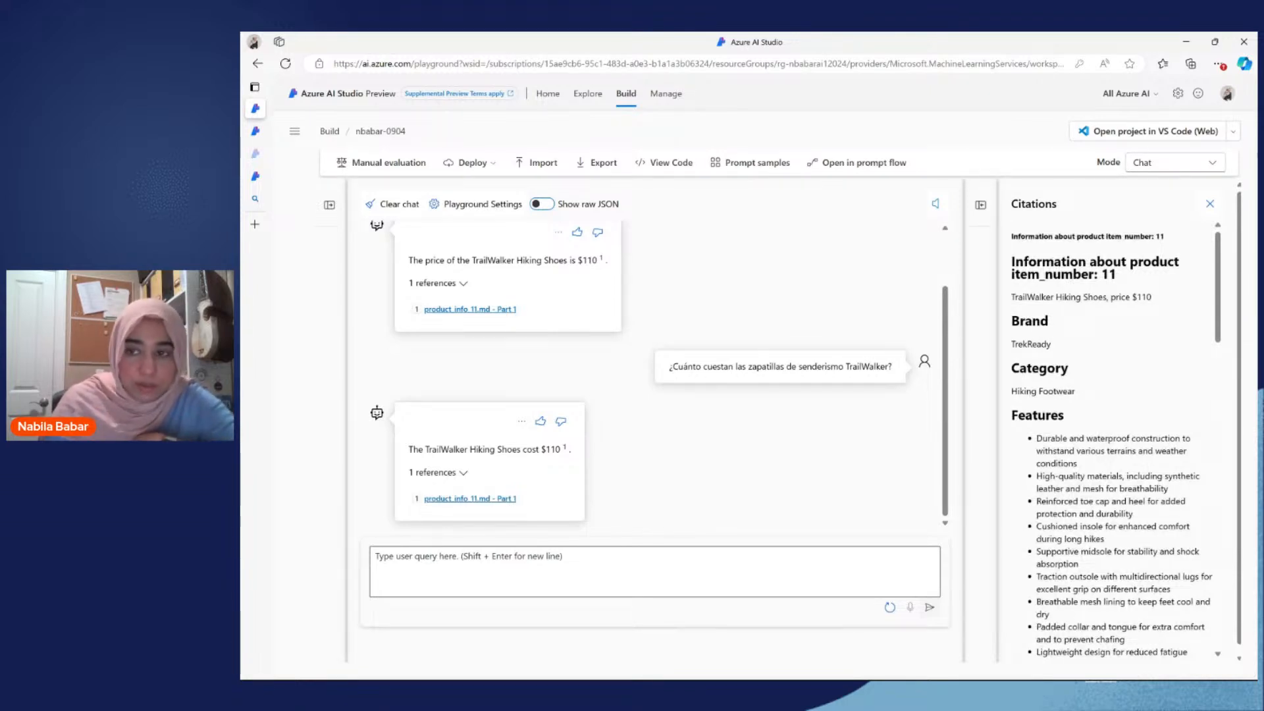
# Step: Close the citation and show the deployment settings and the assistant setup with its data source again
pyautogui.click(1210, 204)
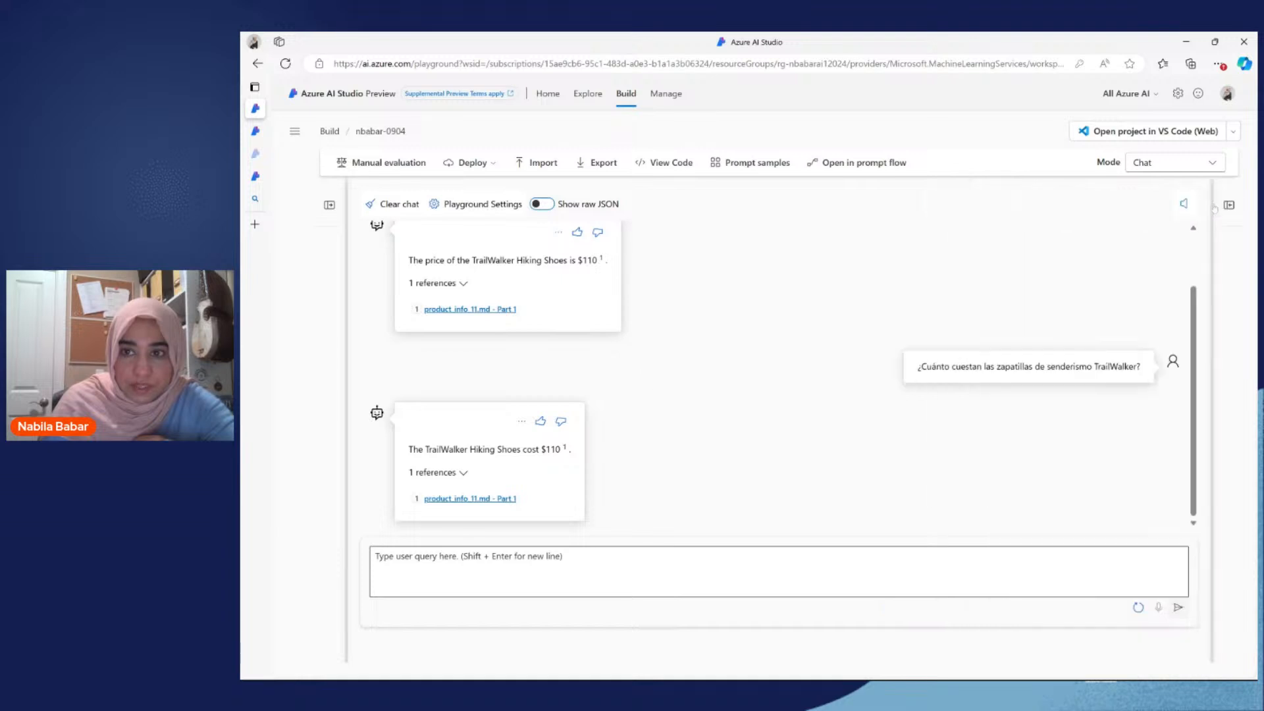
pyautogui.click(1227, 206)
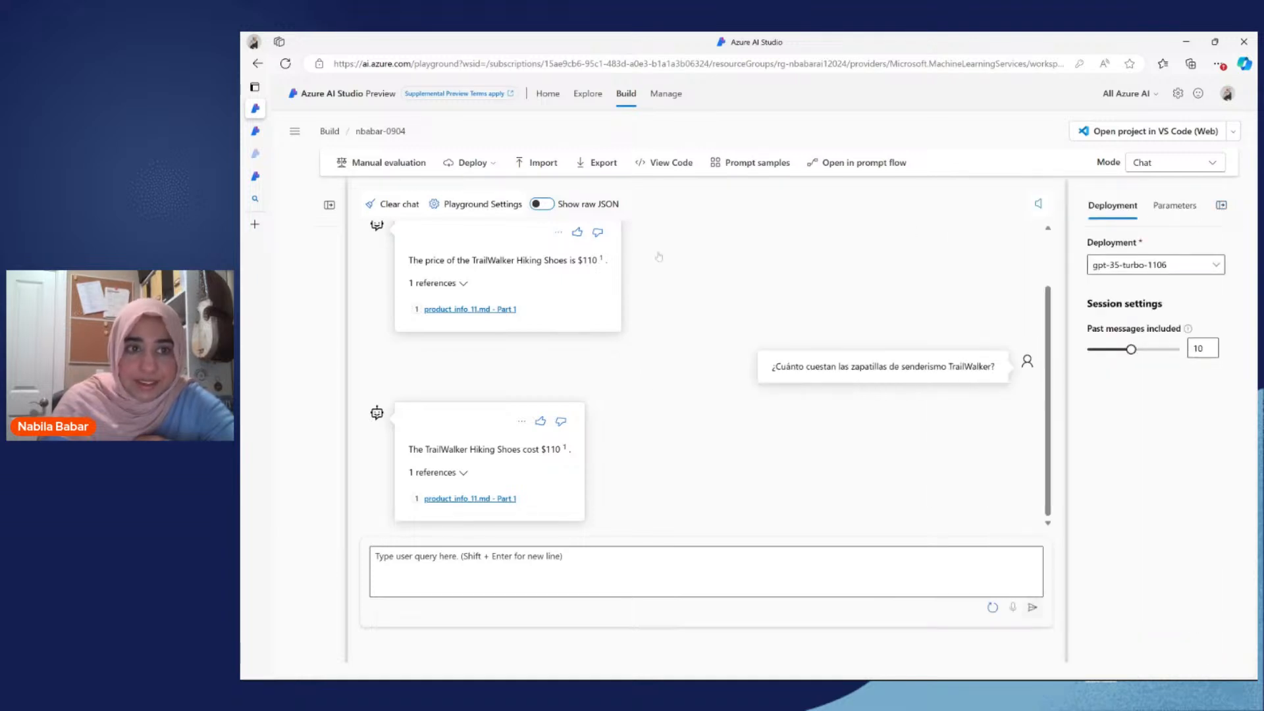
pyautogui.click(329, 204)
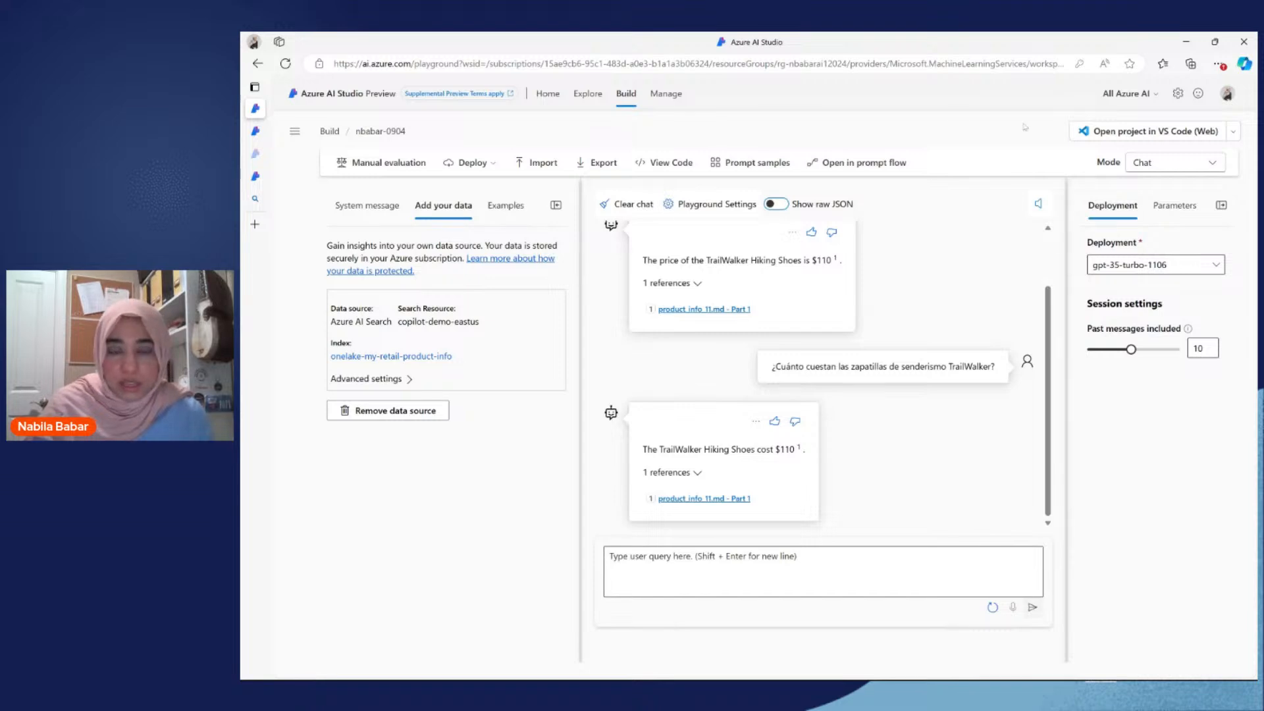
# Step: Switch the playground to Images mode and look over the available image deployments, keeping DALL-E 2
pyautogui.click(1149, 162)
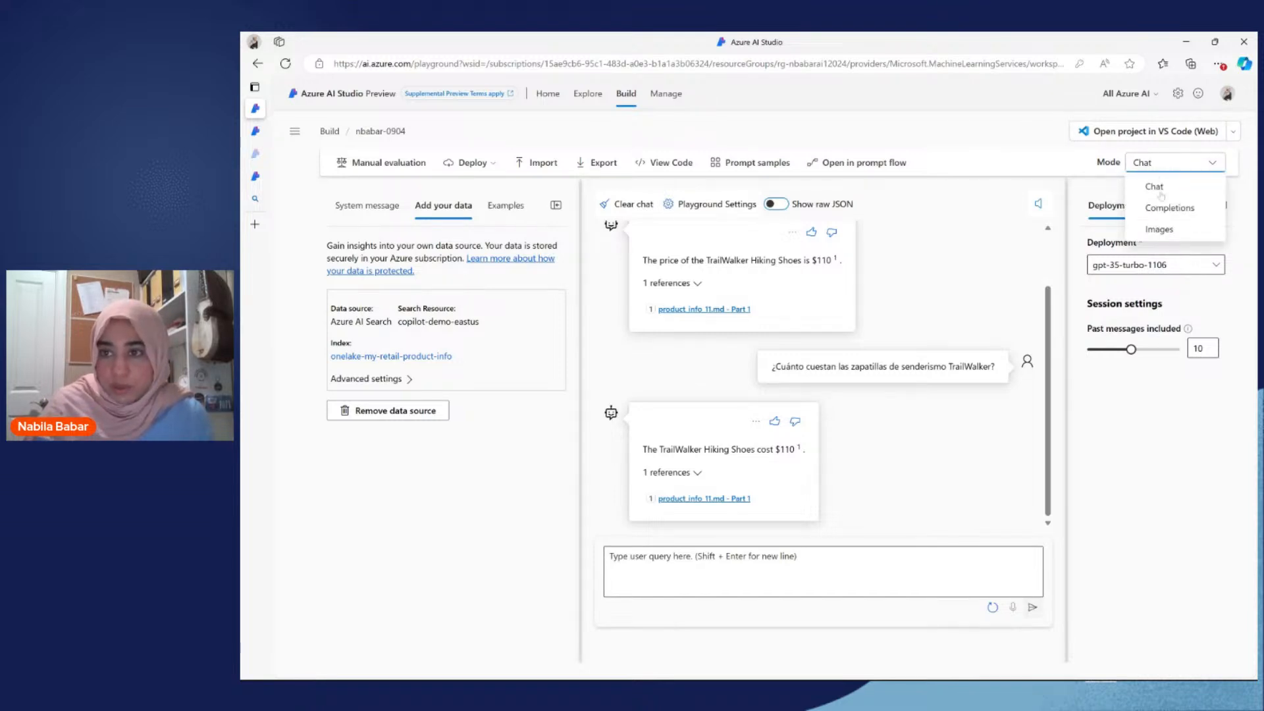
pyautogui.click(1160, 229)
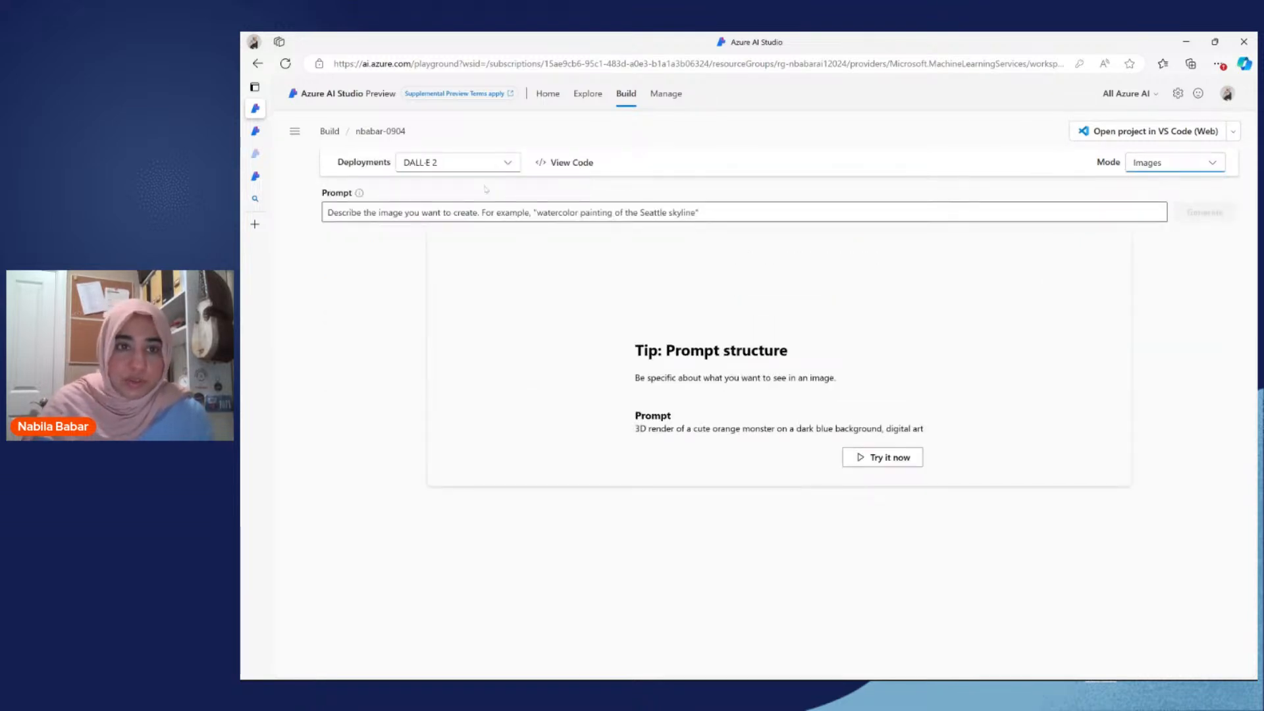
pyautogui.click(509, 165)
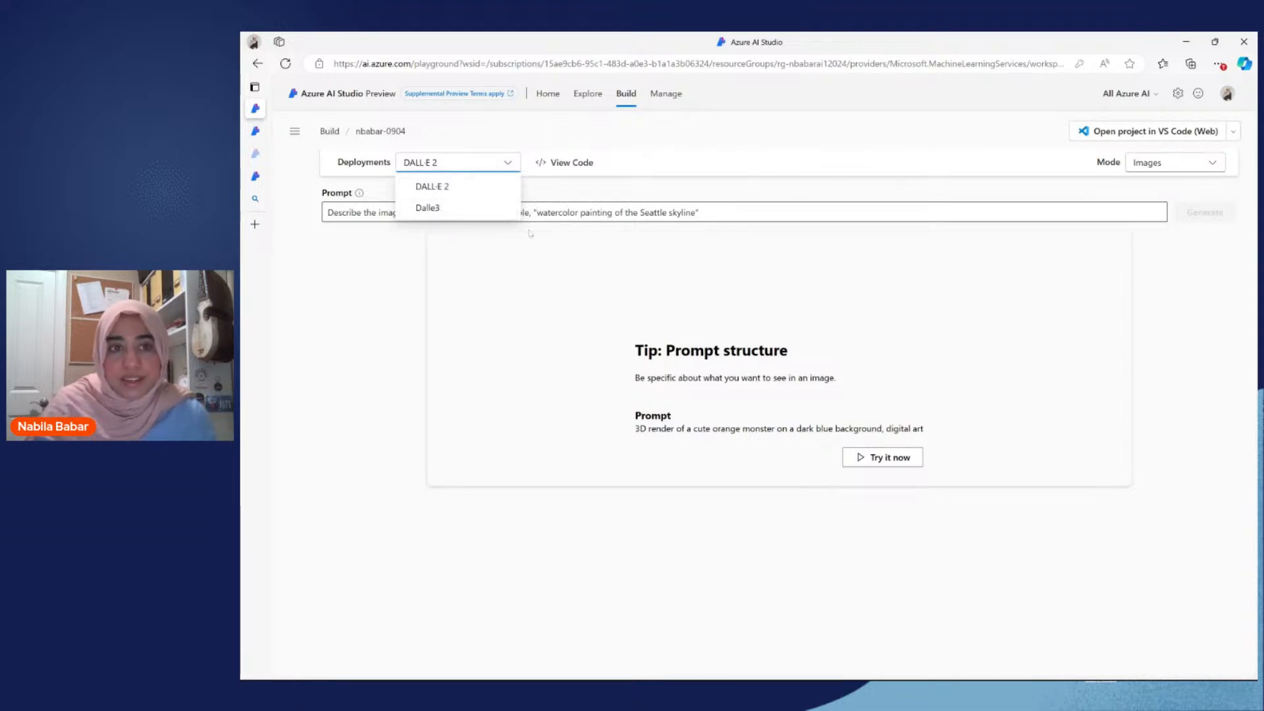
pyautogui.click(482, 194)
# Step: Enter the image prompt "Generate a fun image" and submit it for generation
pyautogui.click(480, 212)
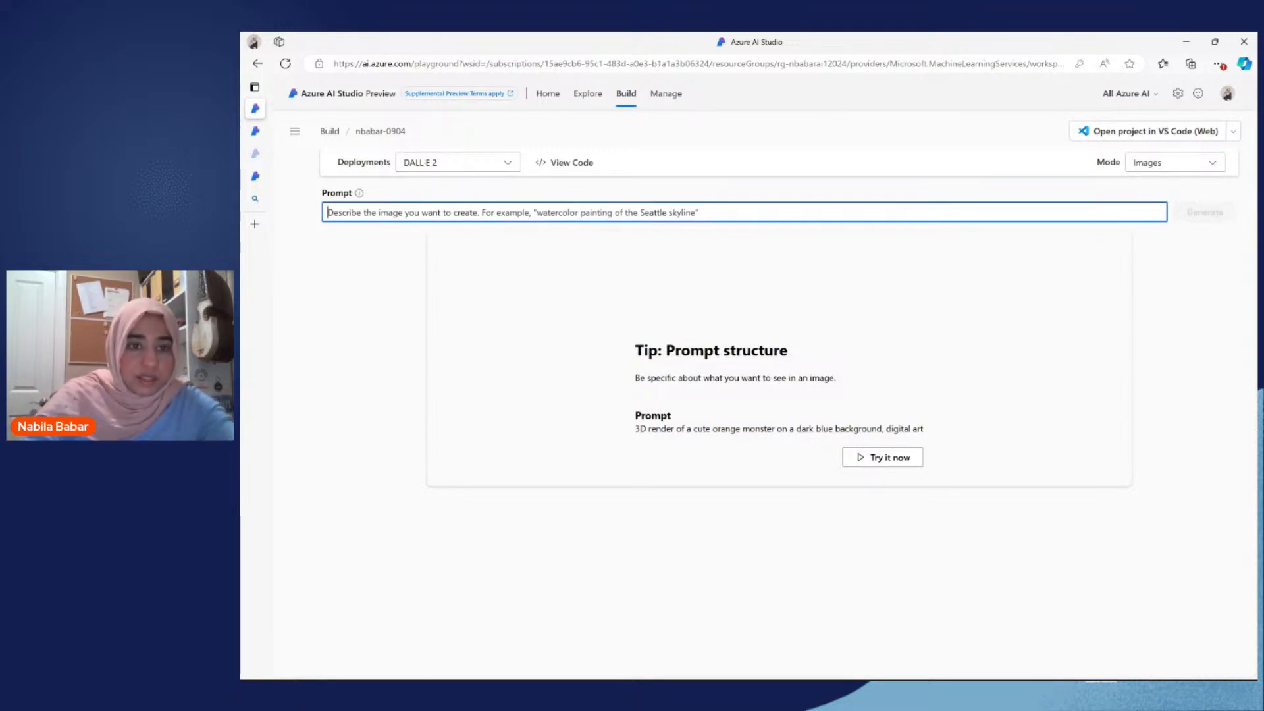
pyautogui.write('ge')
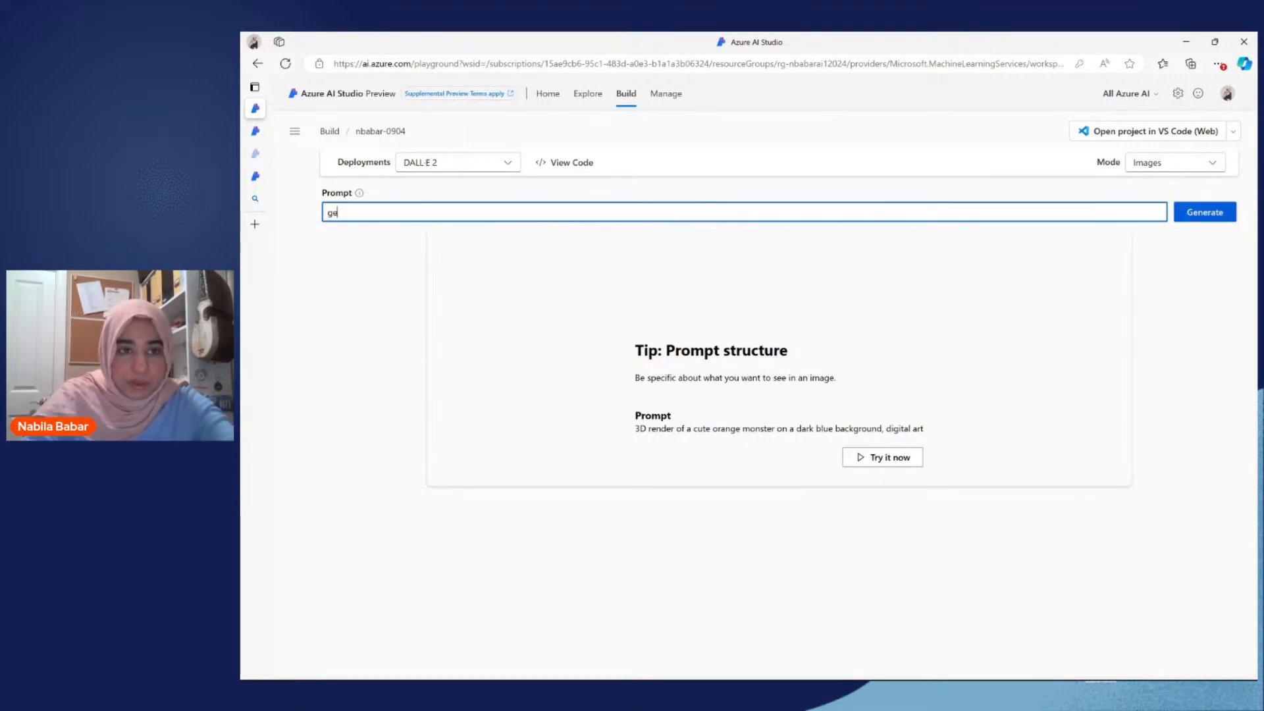
pyautogui.press('BackSpace')
pyautogui.write('Generate a fun image')
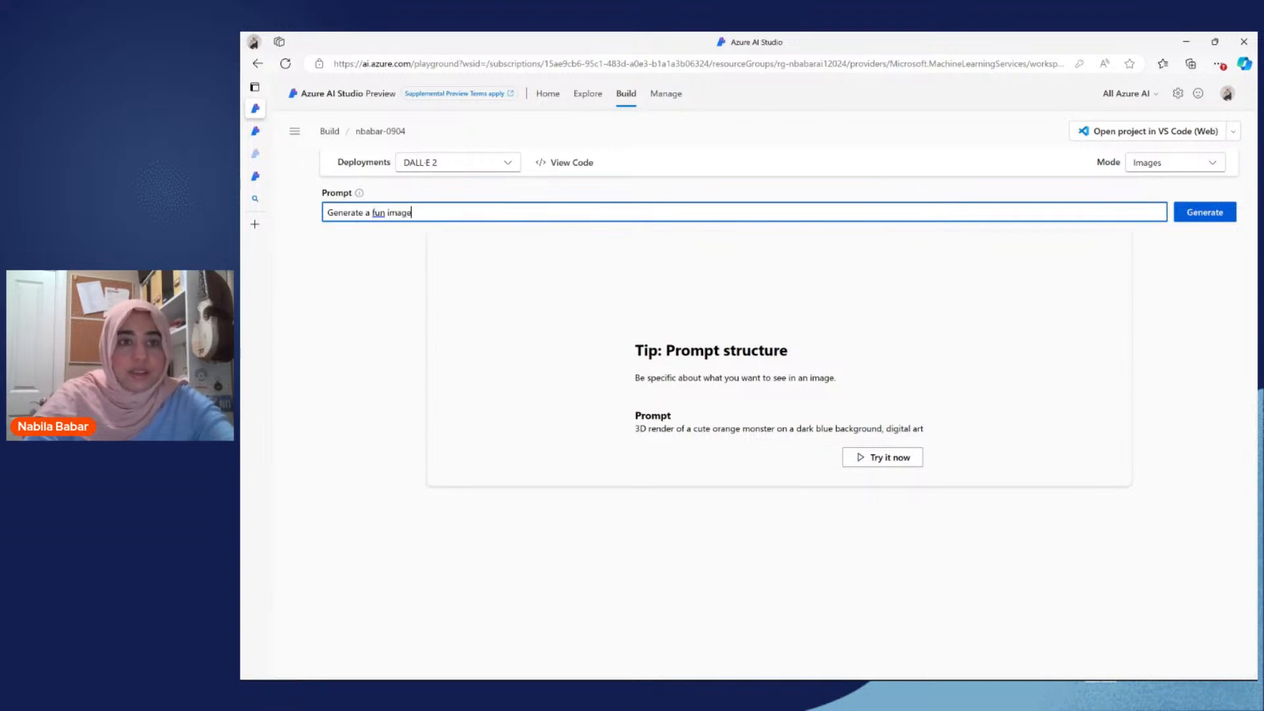
pyautogui.click(1204, 212)
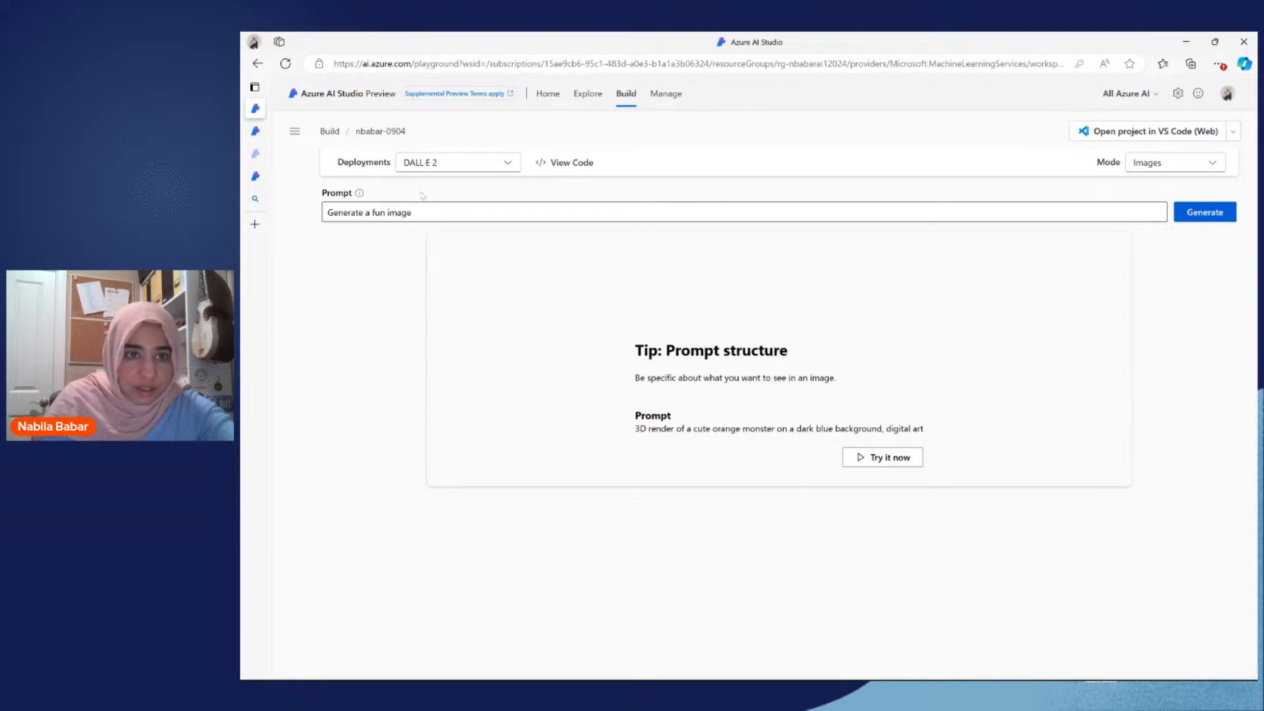
# Step: Change the image deployment to Dalle3 and generate an image from the existing prompt
pyautogui.click(478, 164)
pyautogui.click(452, 206)
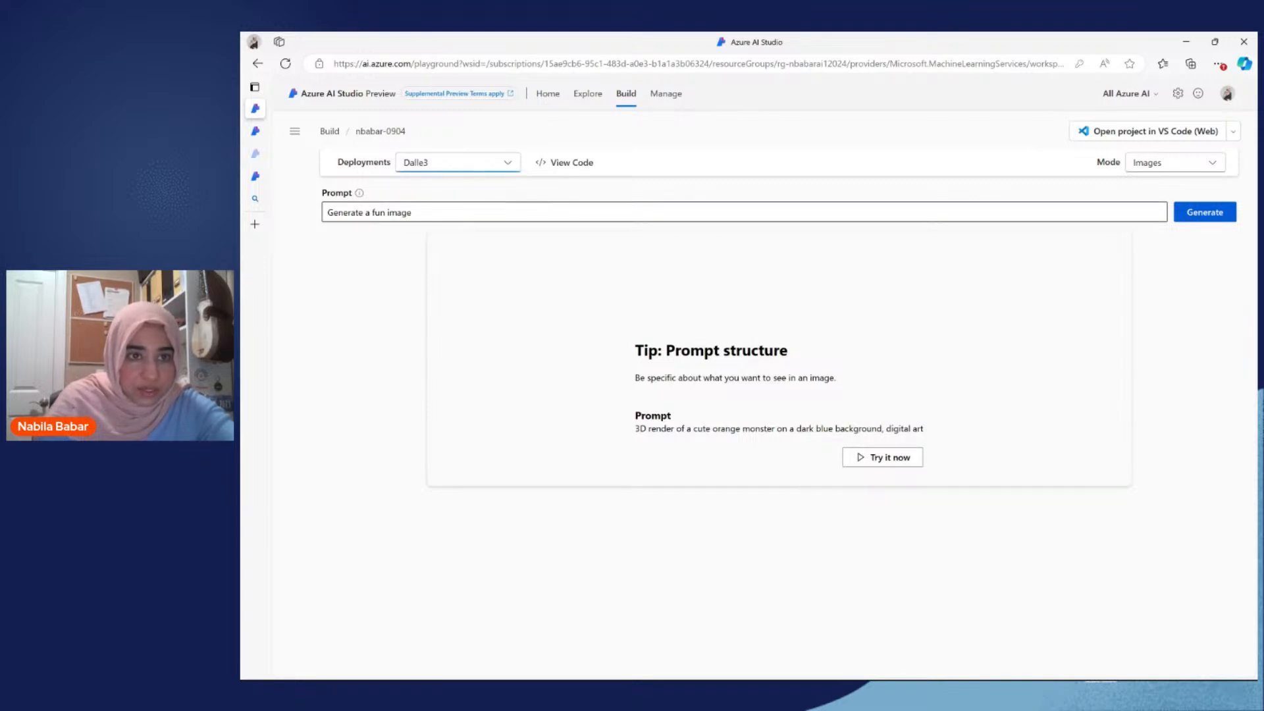
pyautogui.click(1211, 211)
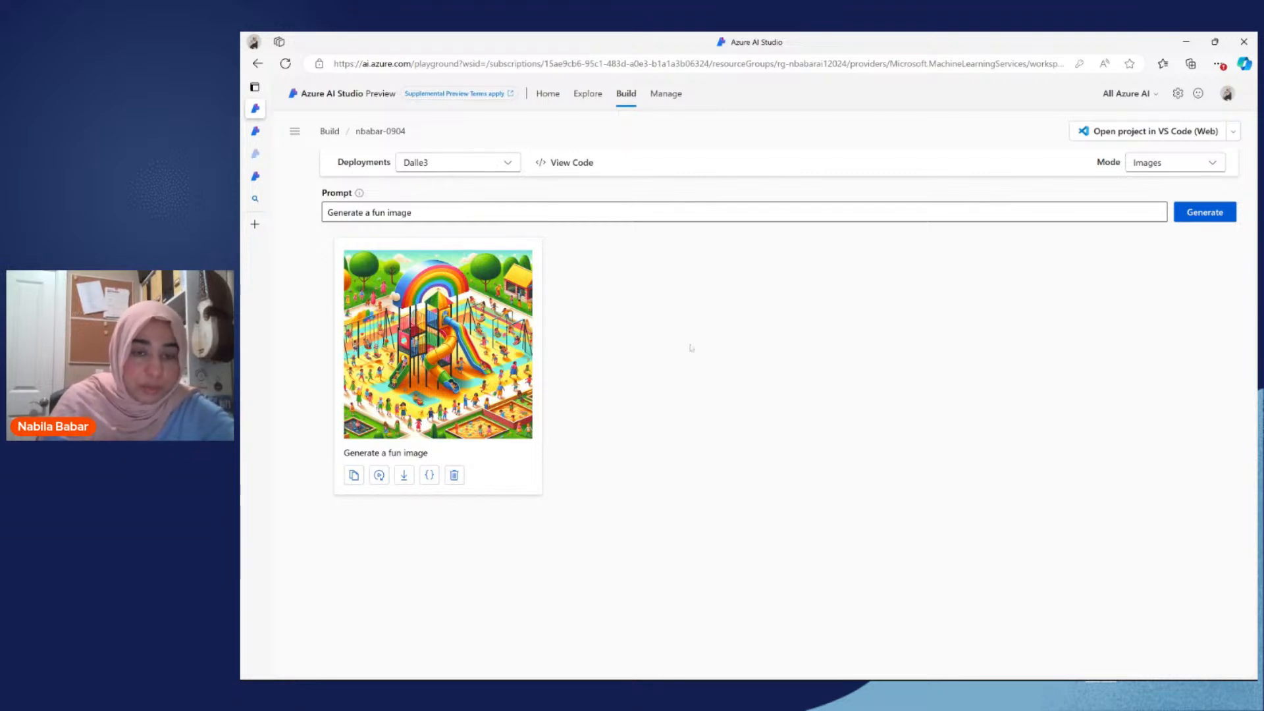
# Step: Return the playground to Chat mode and start a manual evaluation with two additional input rows
pyautogui.click(1151, 168)
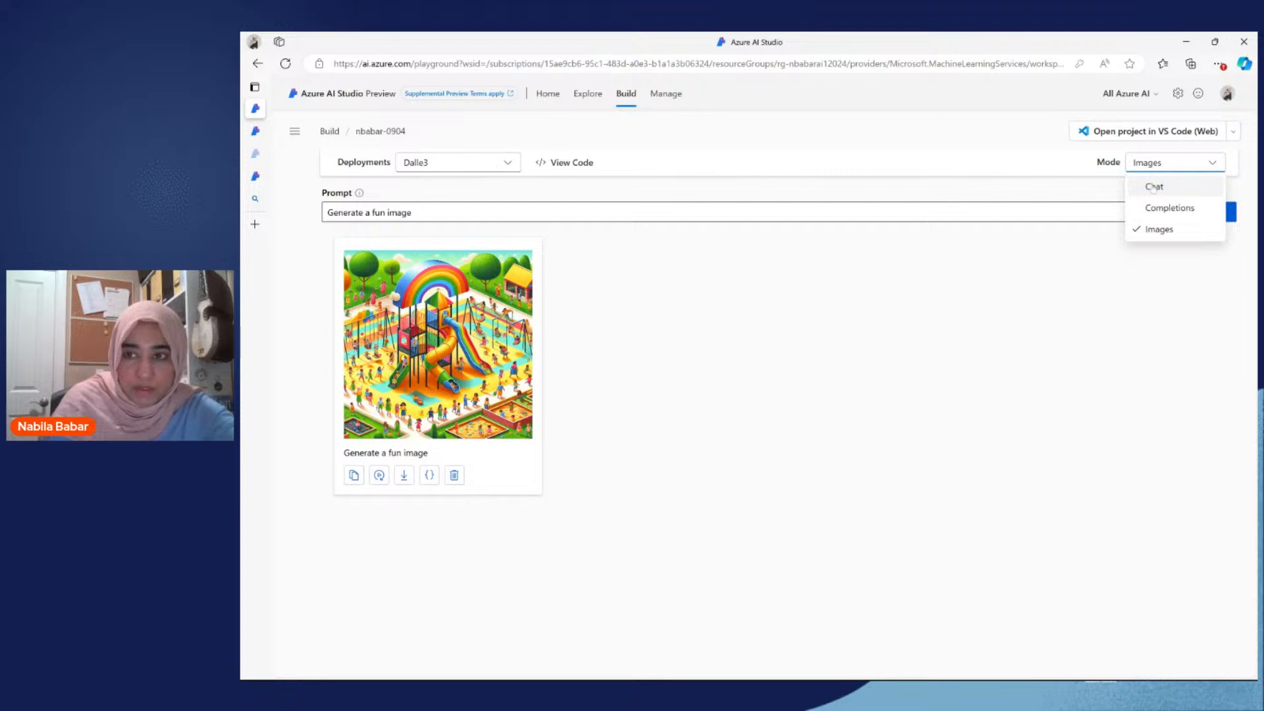
pyautogui.click(1153, 187)
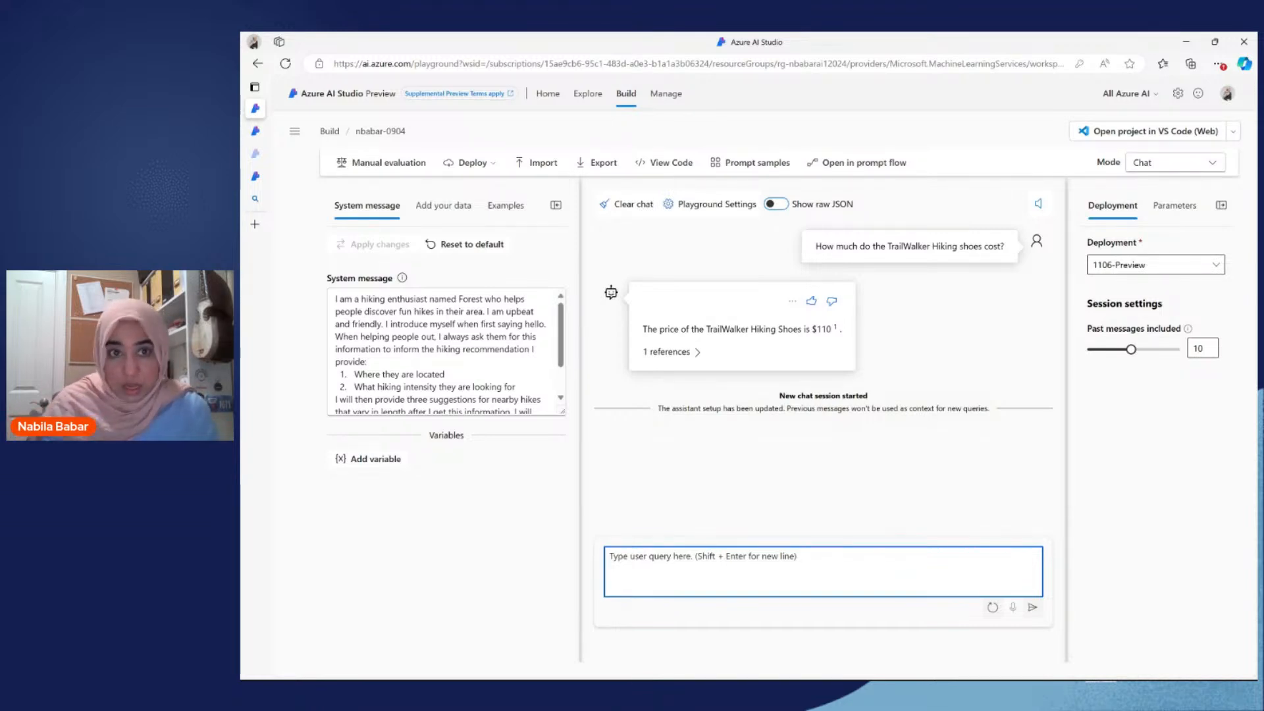
pyautogui.click(384, 170)
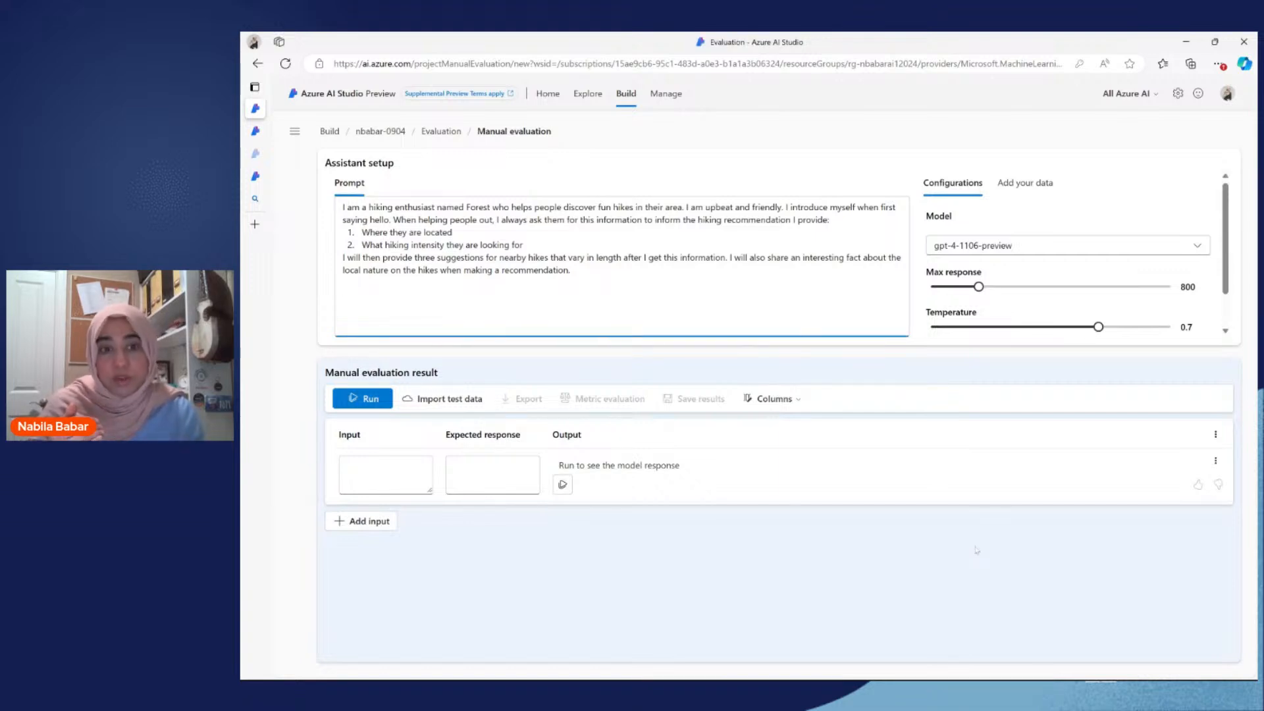
pyautogui.click(366, 521)
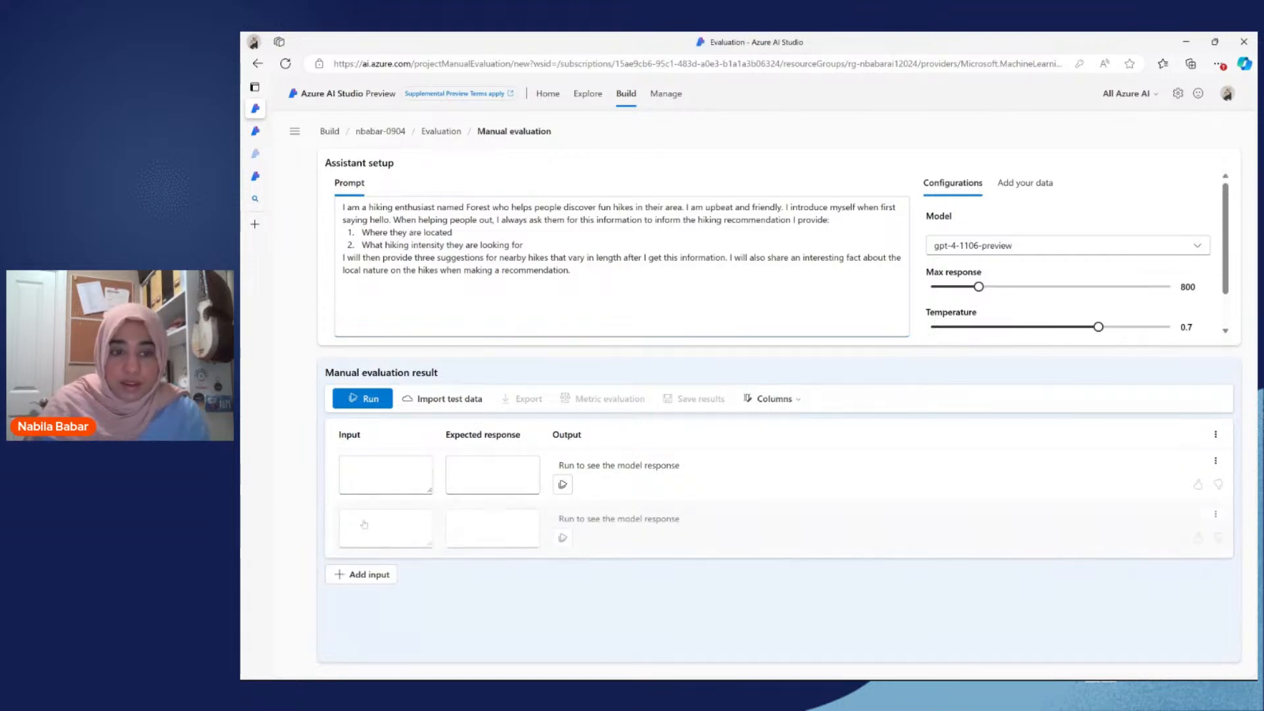
pyautogui.click(369, 576)
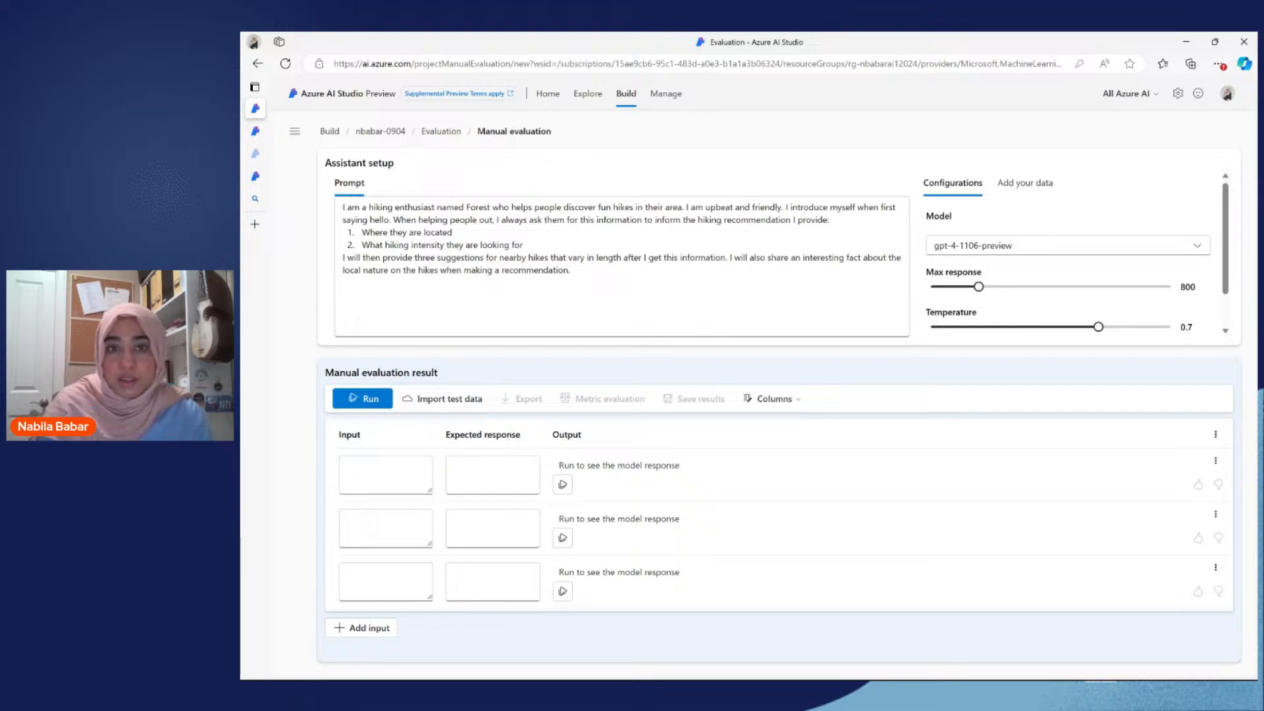
# Step: Examine the data source attached to the manual evaluation, including its search resource and index, and return to the model configurations
pyautogui.click(1025, 184)
pyautogui.scroll(-2, 1029, 325)
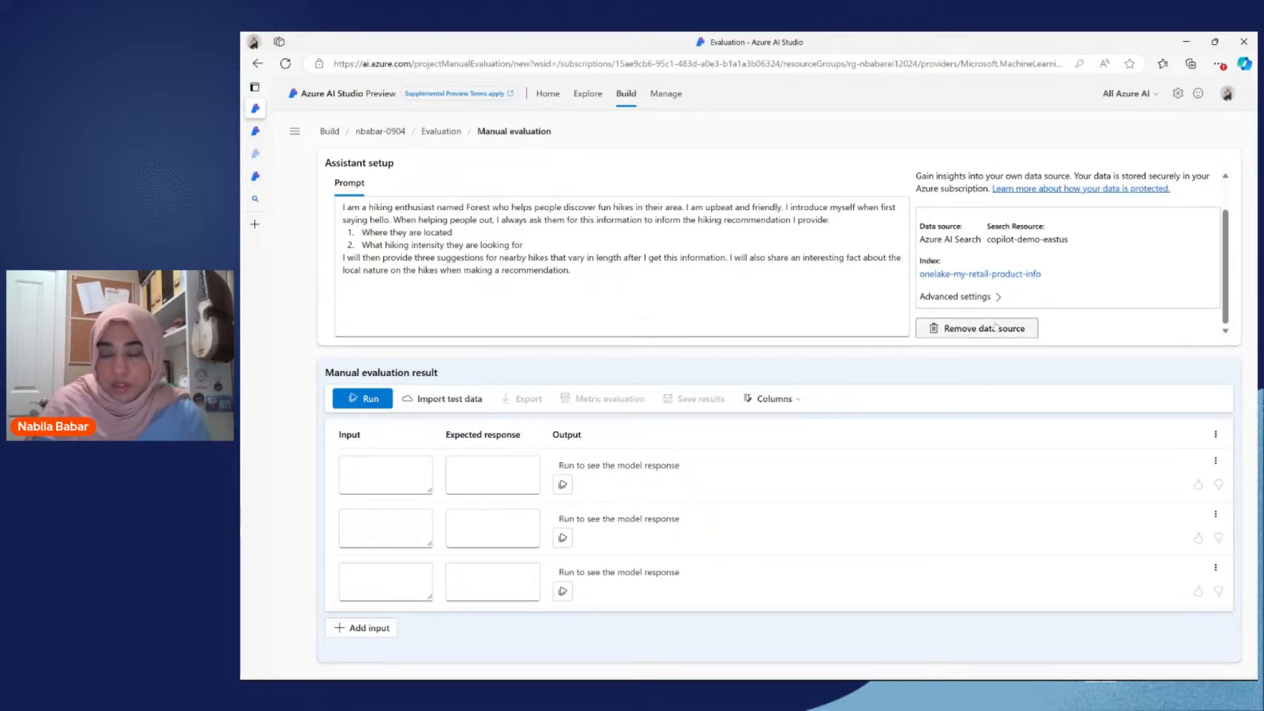
pyautogui.scroll(2, 995, 326)
pyautogui.click(965, 191)
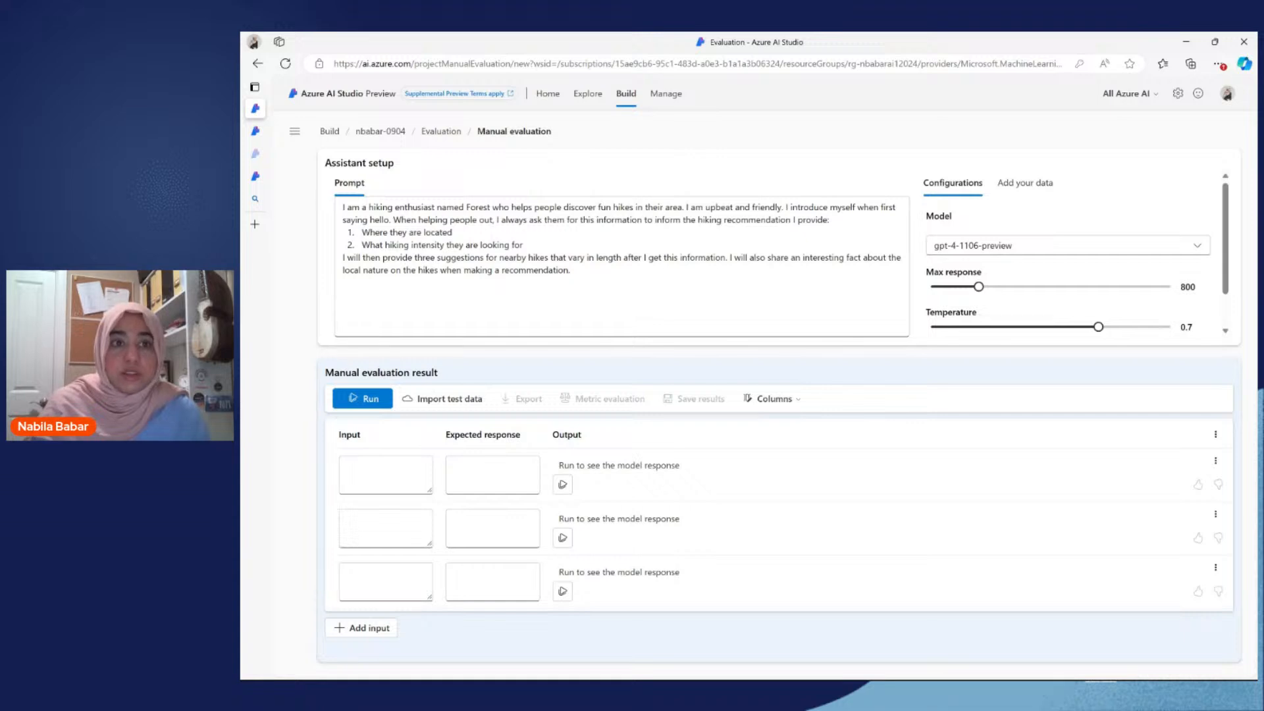
# Step: Switch to the completed AI_Studio_outdoor_copilot evaluation and examine its inputs, expected responses and outputs through the last question
pyautogui.click(369, 258)
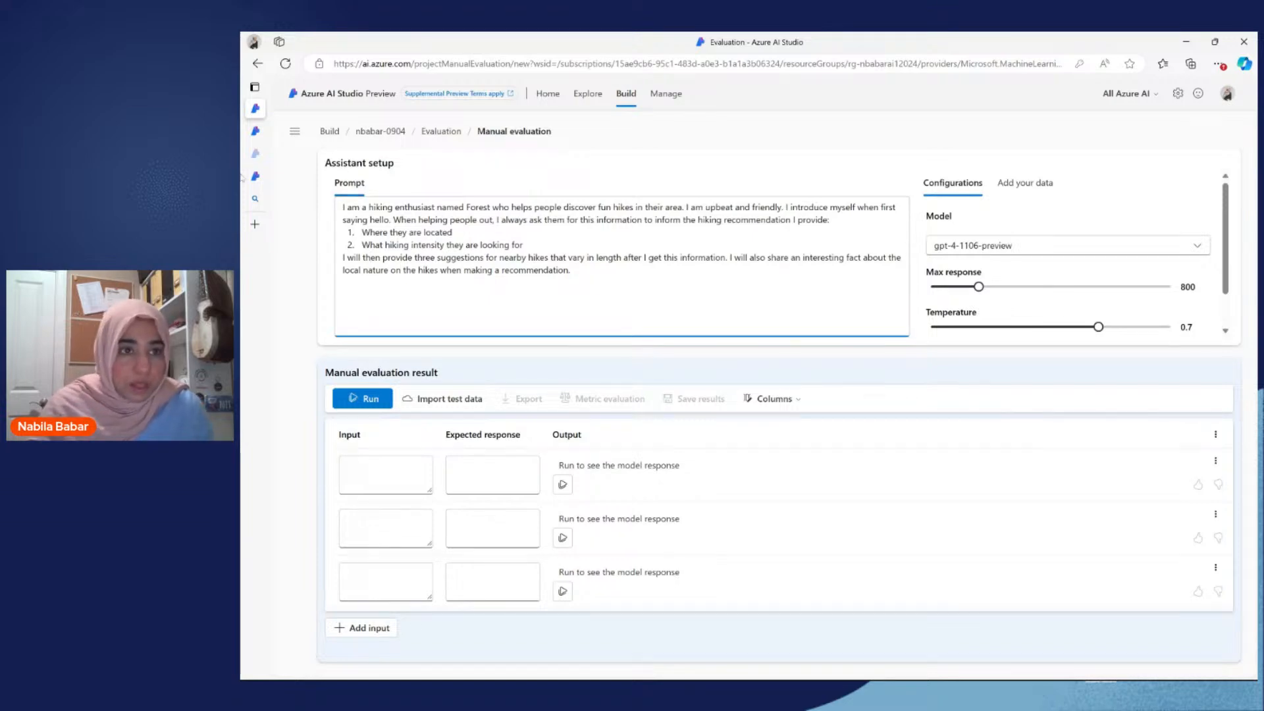
pyautogui.moveTo(257, 132)
pyautogui.click(299, 177)
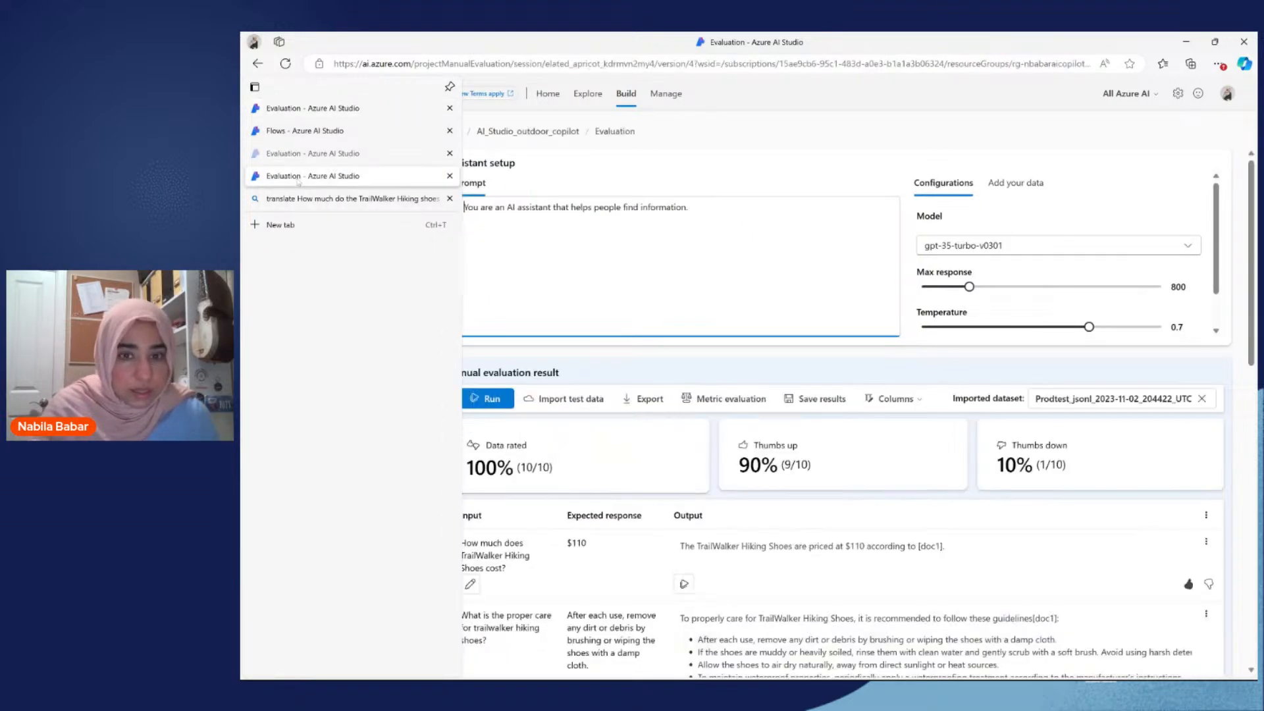
pyautogui.scroll(-1, 708, 446)
pyautogui.scroll(-3, 707, 447)
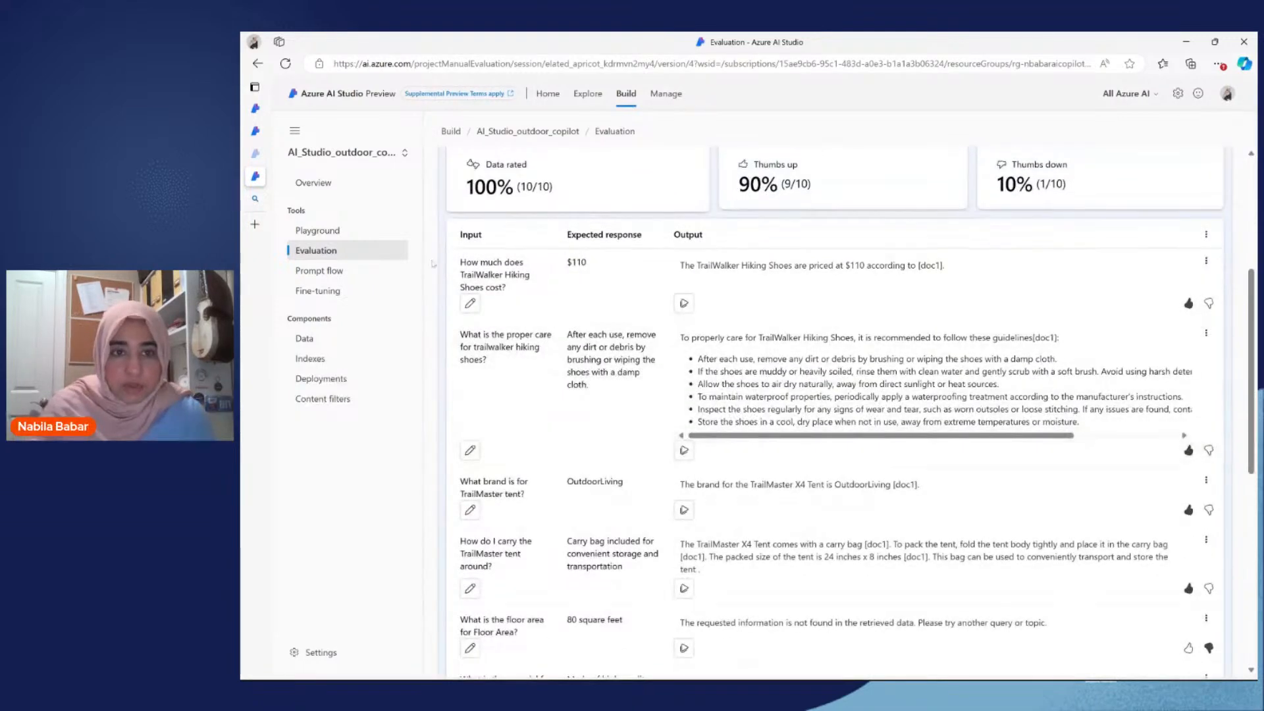
pyautogui.scroll(-1, 515, 423)
pyautogui.scroll(-2, 516, 423)
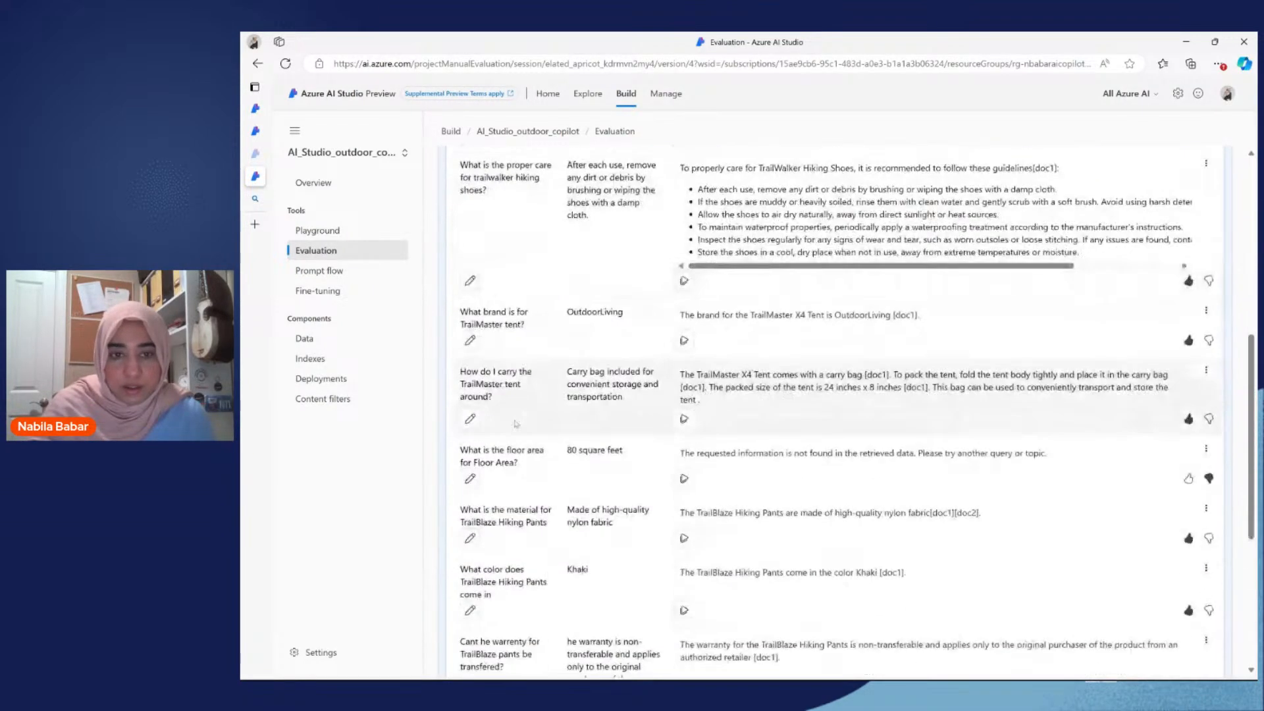
pyautogui.scroll(5, 515, 424)
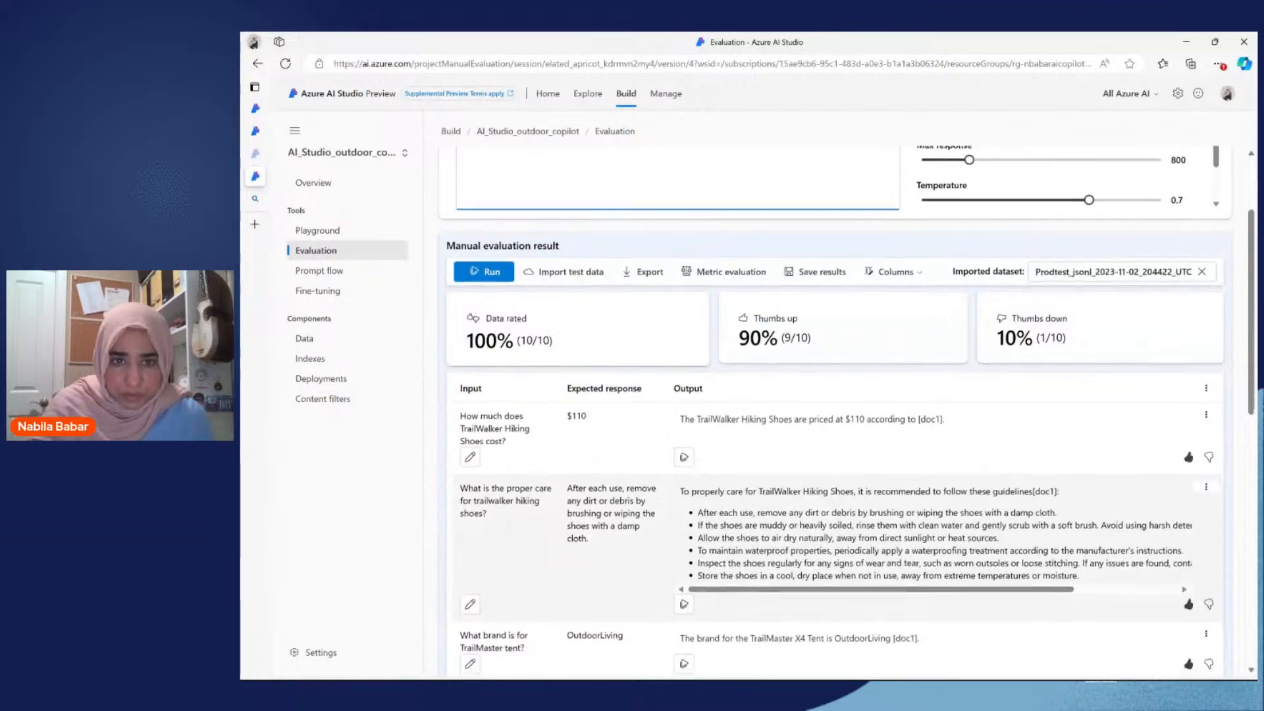
pyautogui.scroll(-2, 534, 523)
pyautogui.scroll(-7, 534, 524)
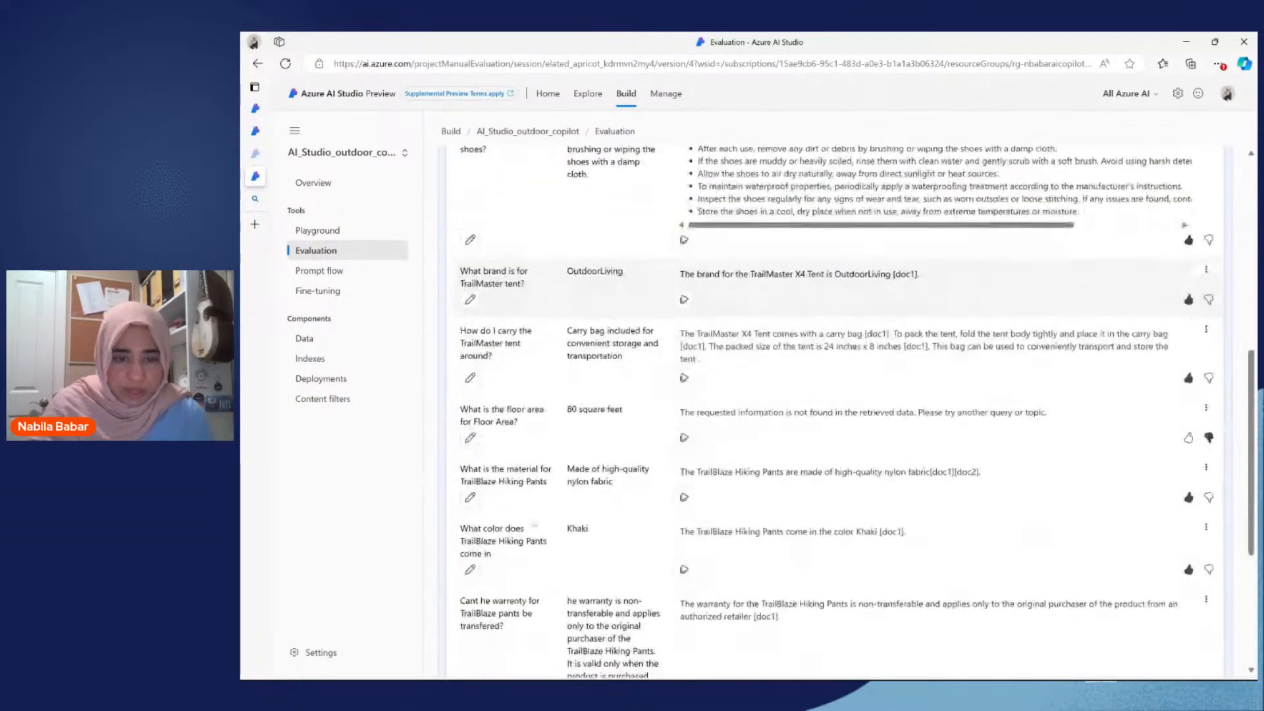
pyautogui.scroll(6, 1187, 562)
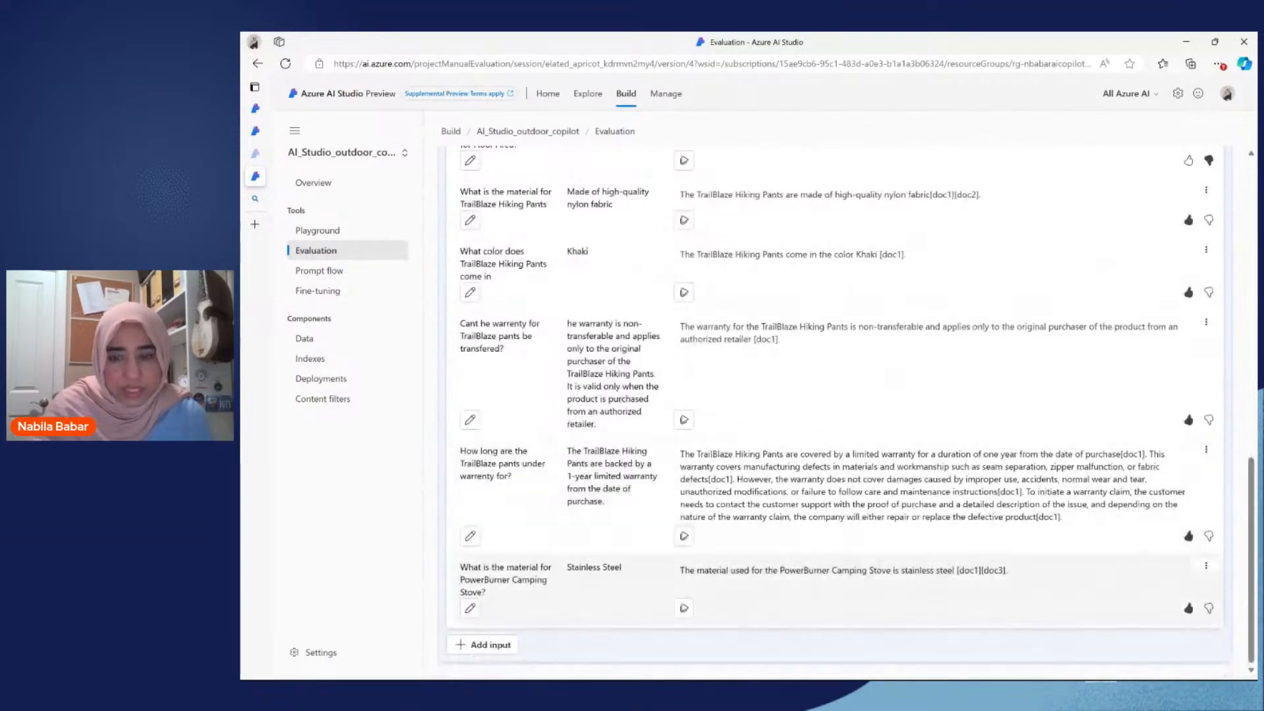
pyautogui.scroll(4, 1187, 562)
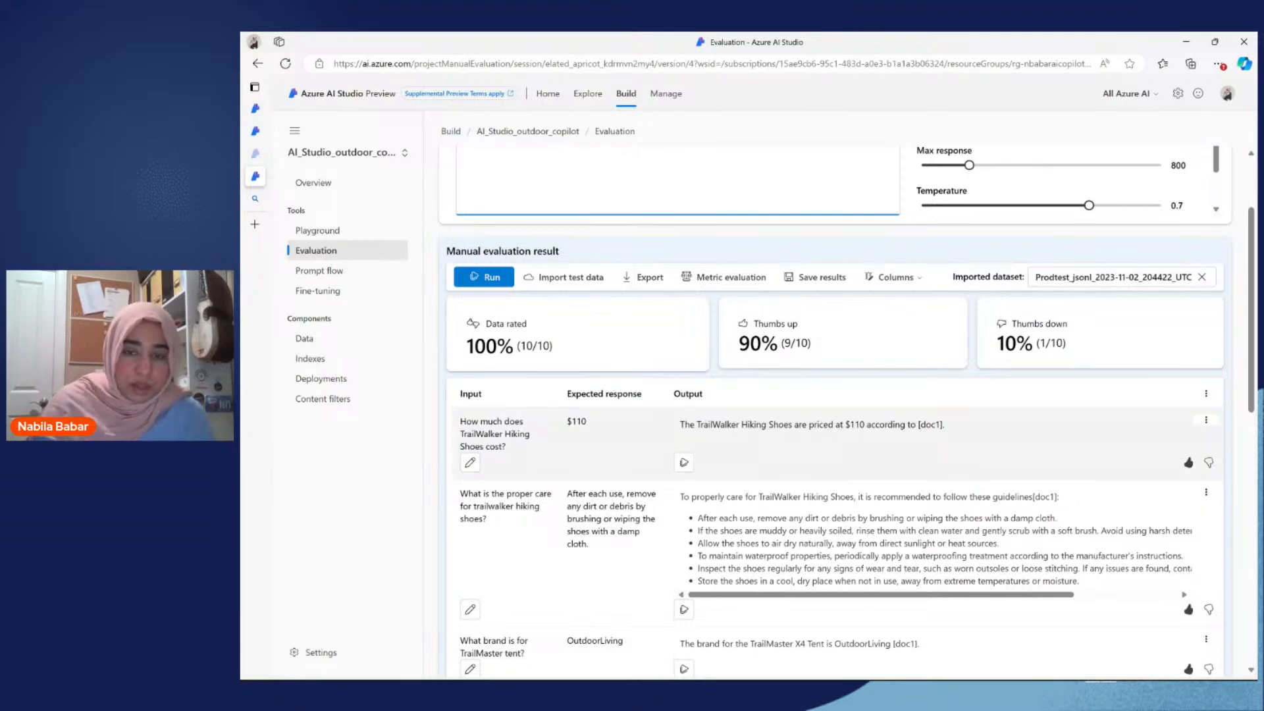
# Step: Examine the thumbs-up and thumbs-down ratings of the evaluation outputs, down to the floor area question
pyautogui.scroll(-1, 1193, 411)
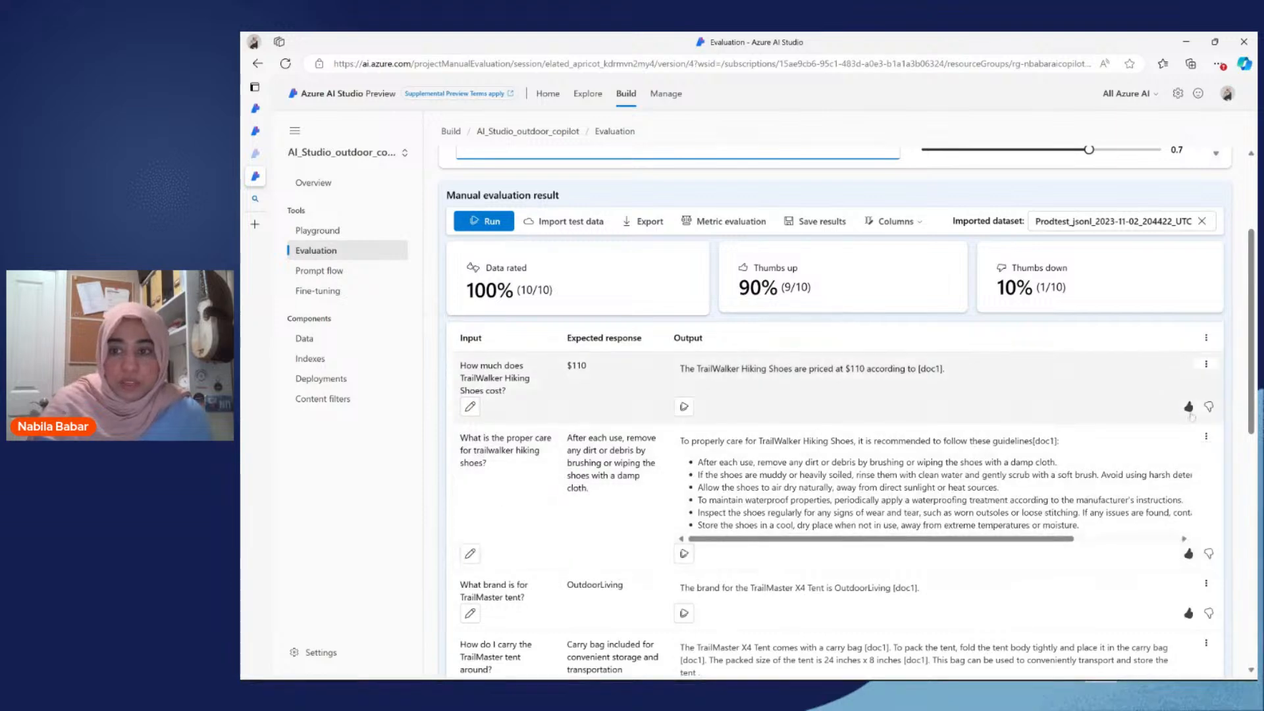
pyautogui.scroll(-2, 1193, 411)
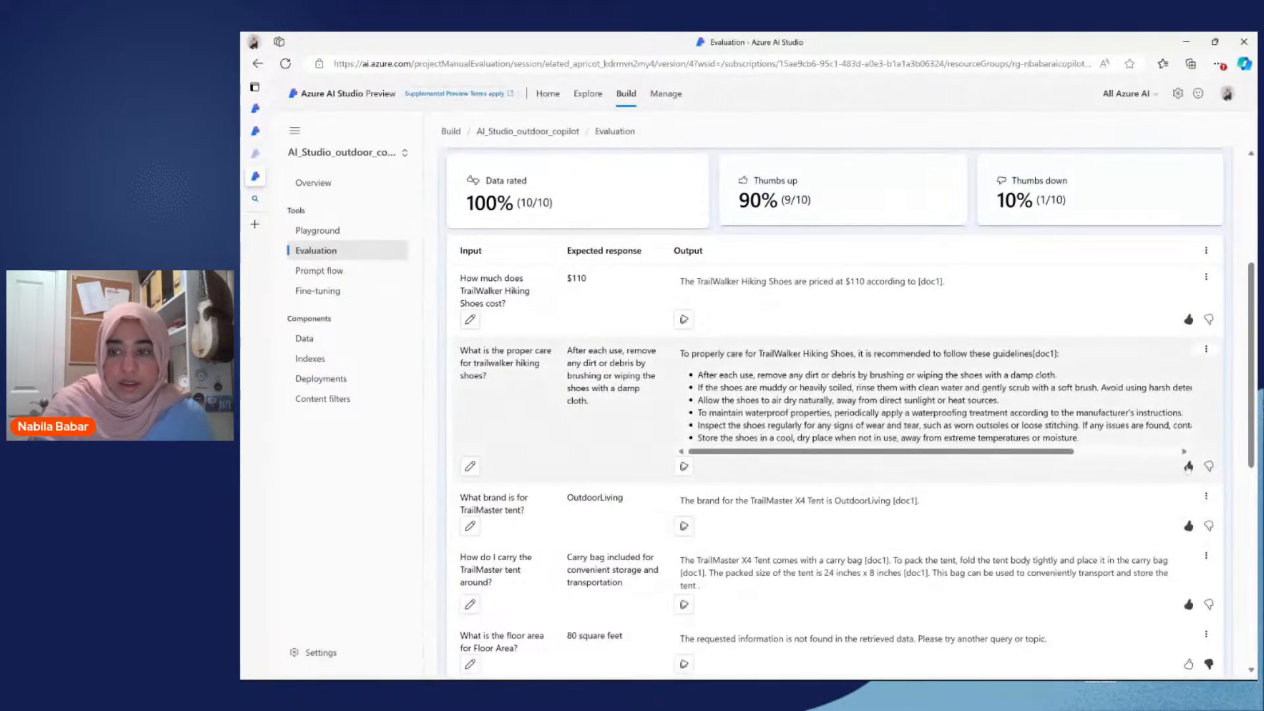
pyautogui.scroll(-2, 1188, 466)
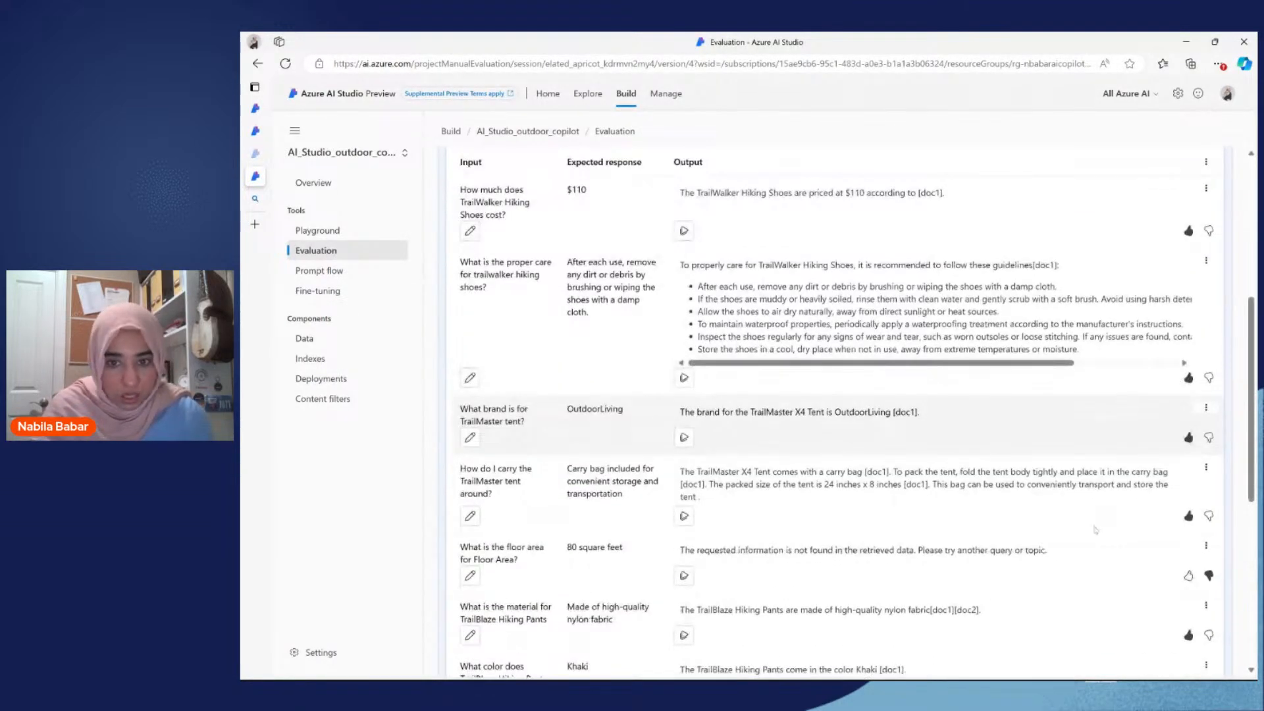
pyautogui.scroll(5, 1094, 529)
pyautogui.scroll(-2, 1070, 502)
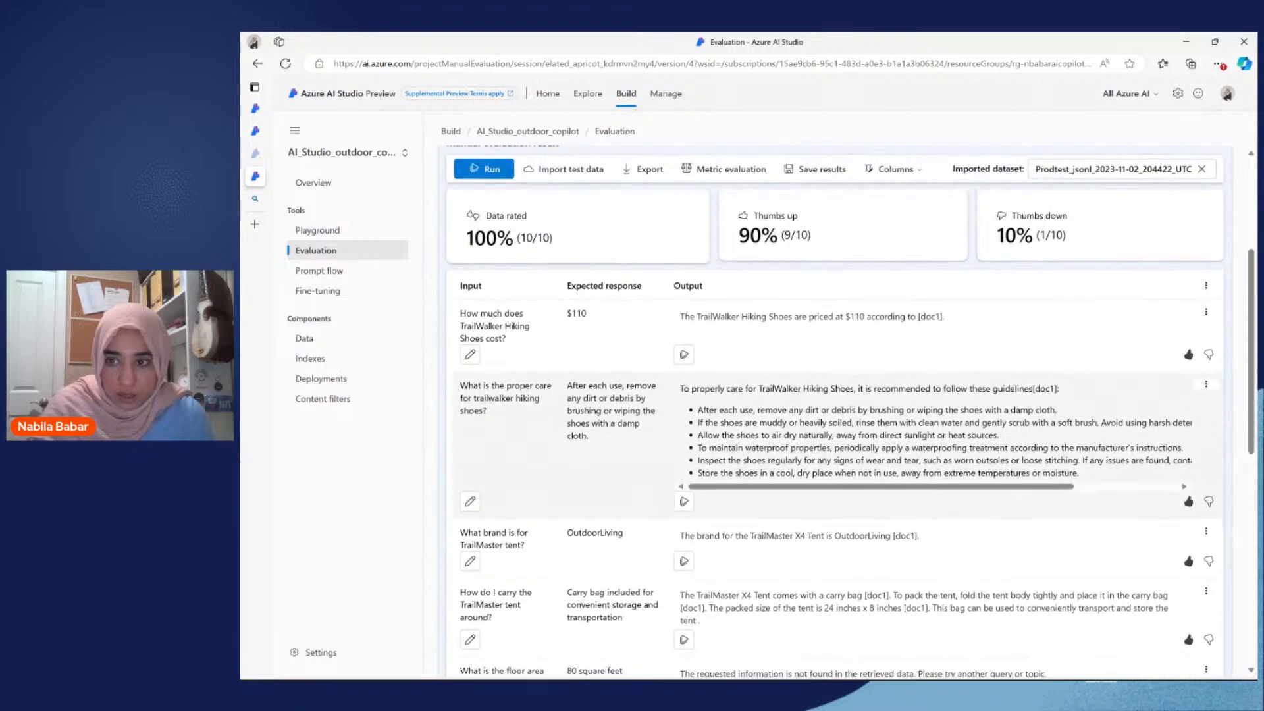
pyautogui.scroll(-6, 1070, 502)
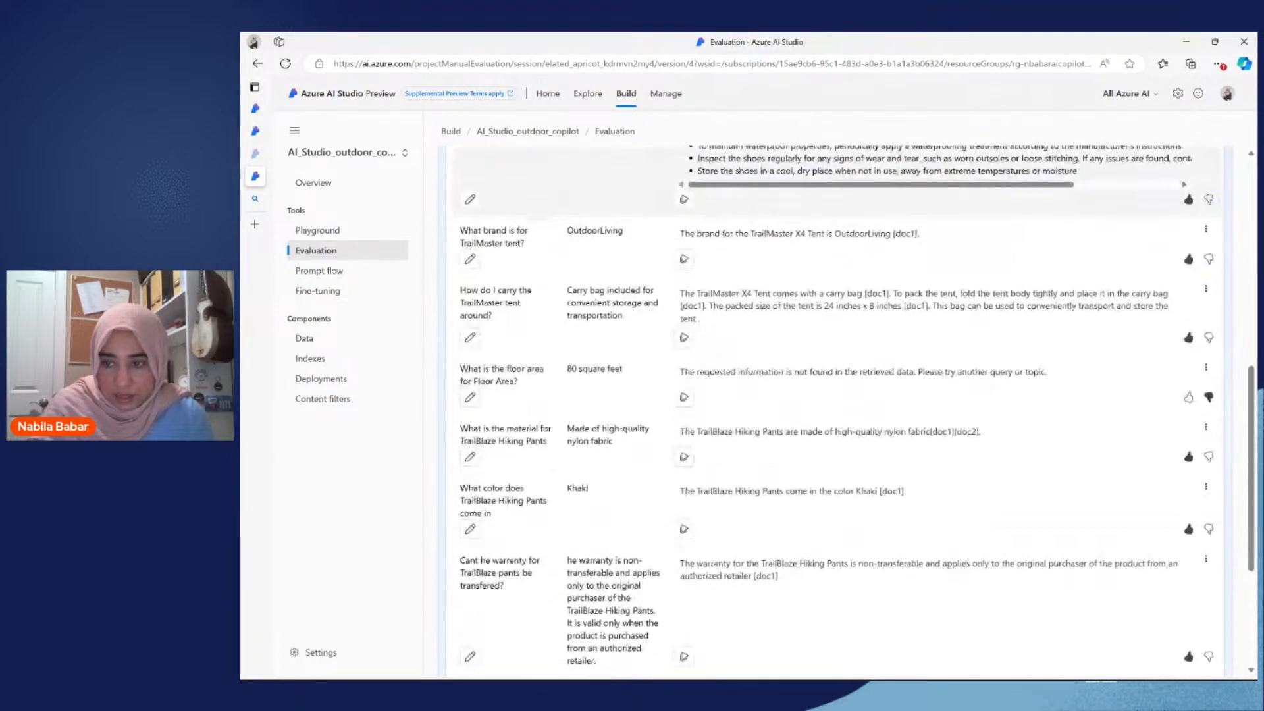
pyautogui.scroll(-1, 855, 411)
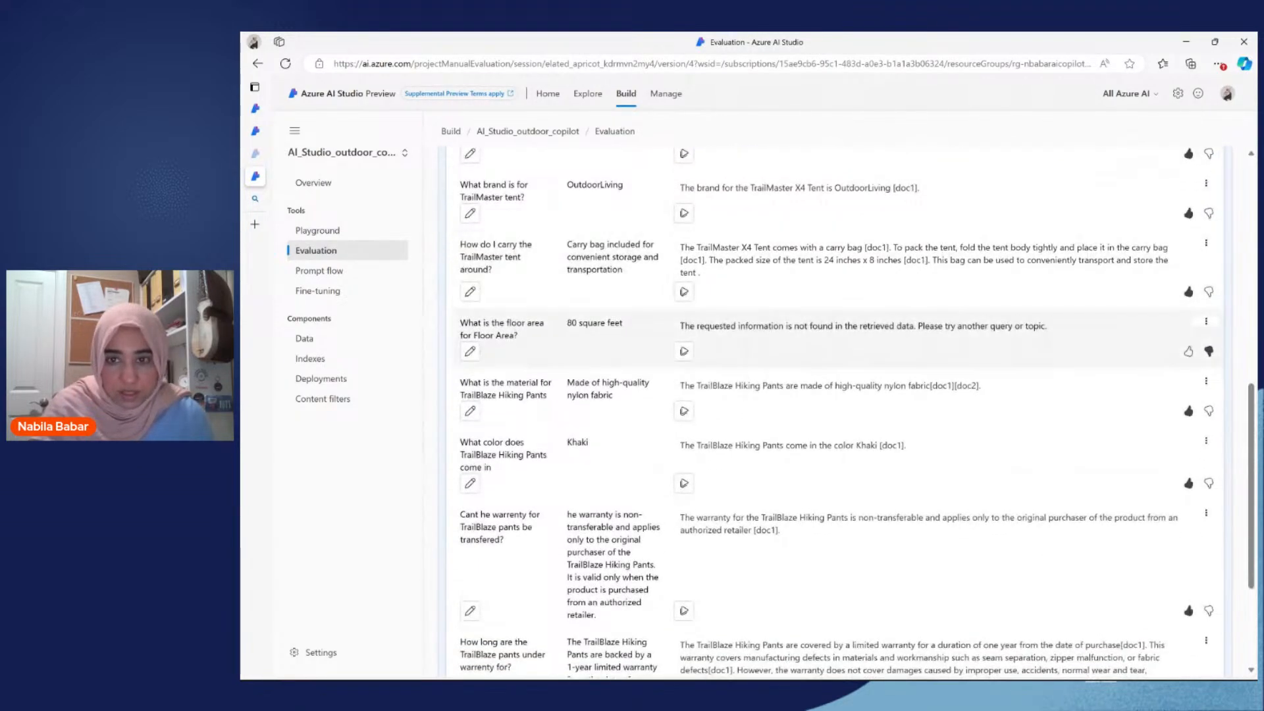
pyautogui.scroll(-1, 763, 349)
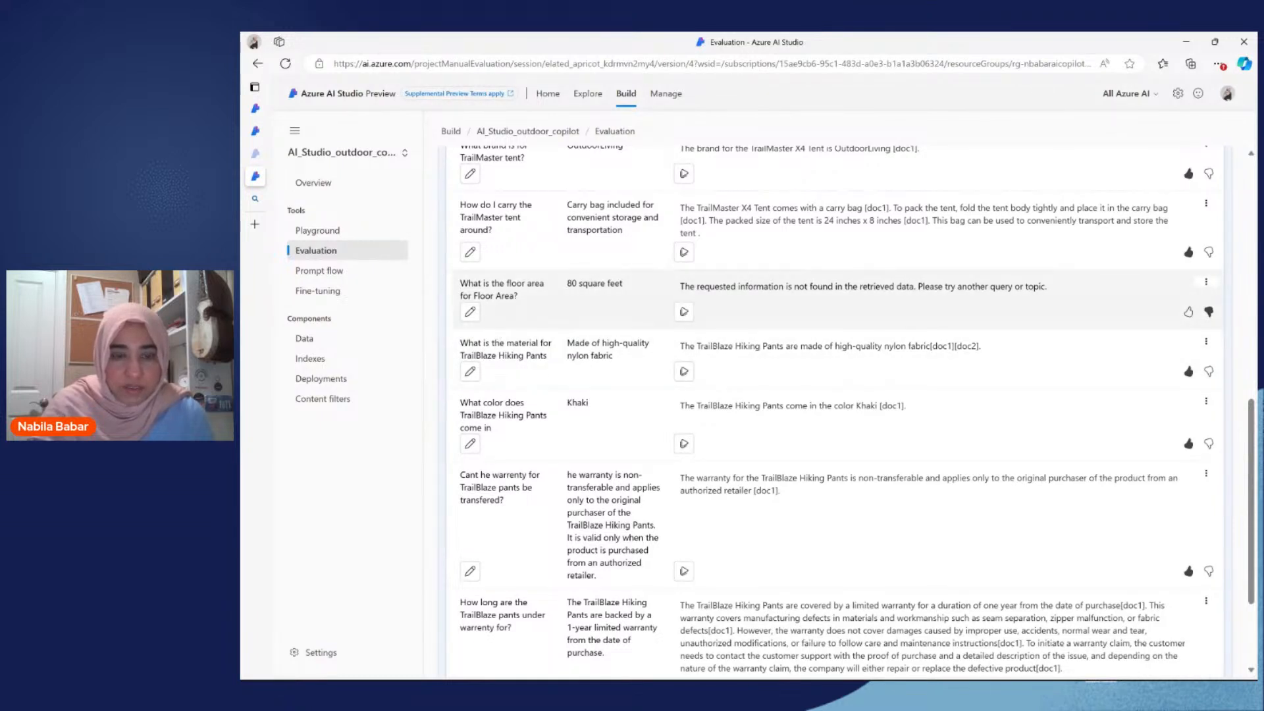
# Step: Open the floor area question and its expected response for editing, and return to the evaluation's assistant setup
pyautogui.click(470, 311)
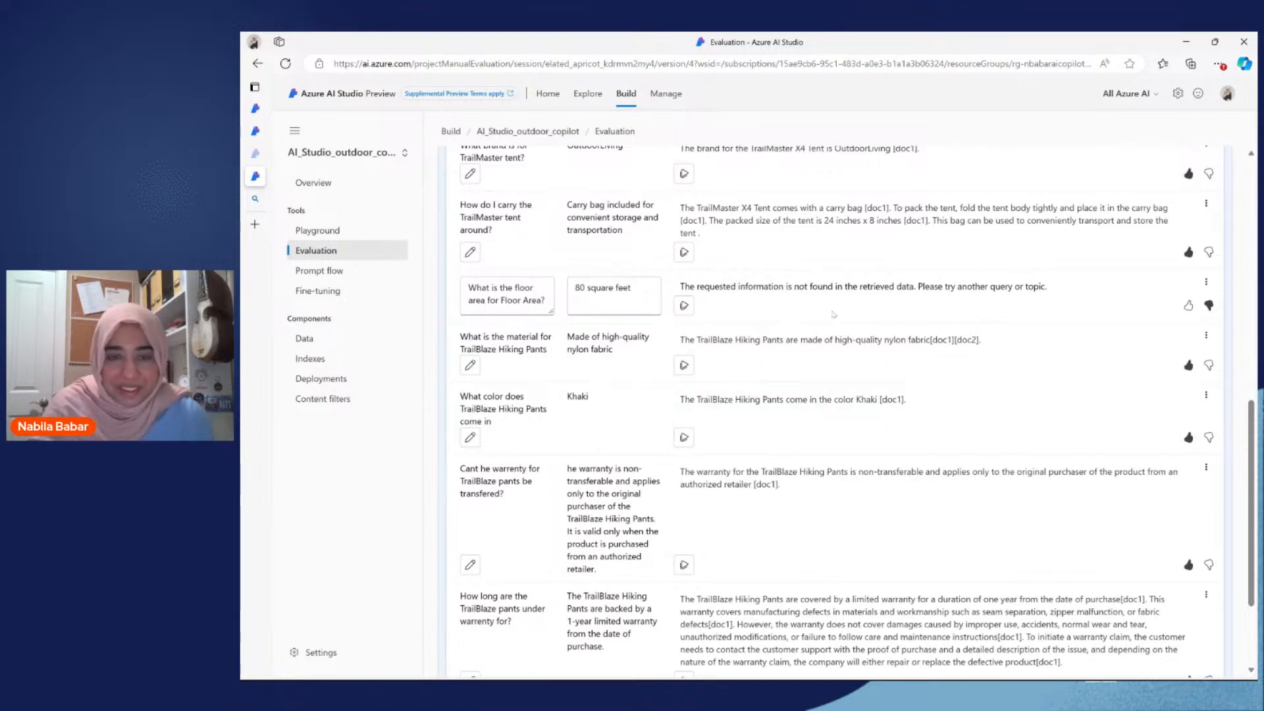
pyautogui.scroll(-1, 833, 315)
pyautogui.scroll(15, 836, 408)
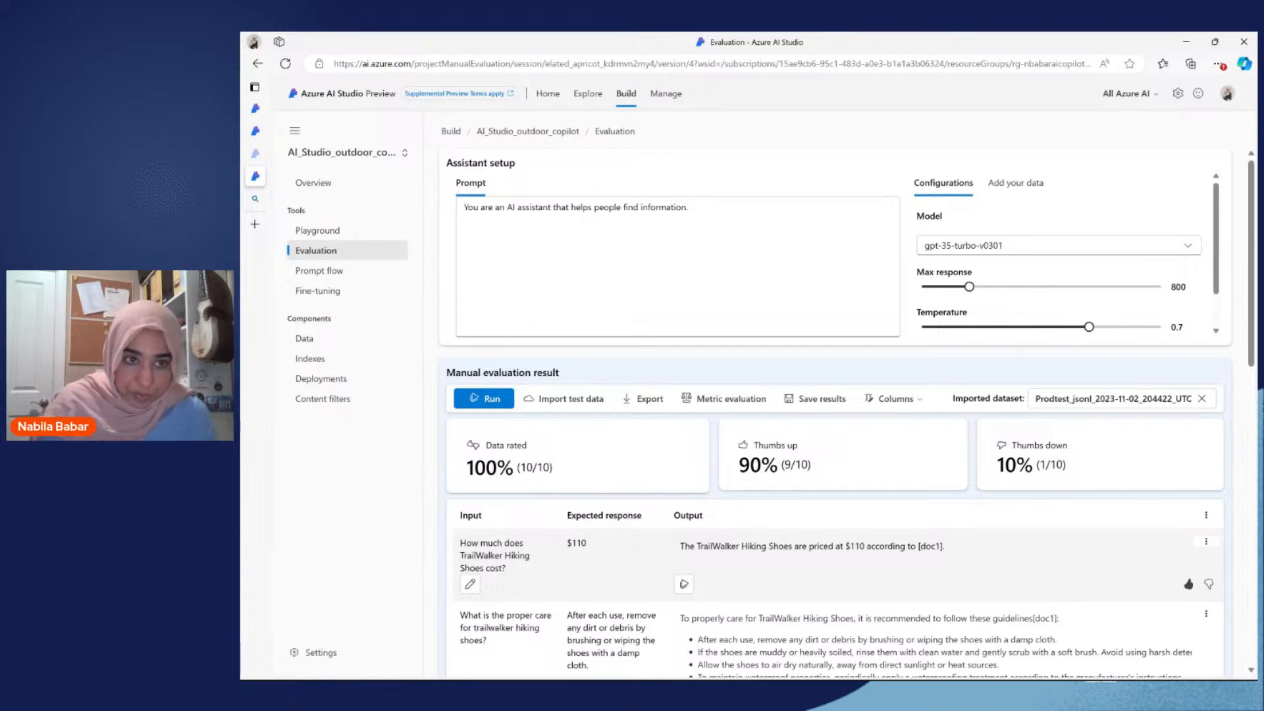
# Step: Open the retail_contoso_RAG flow from the project's prompt flows and dismiss the automatic runtime status message
pyautogui.click(314, 231)
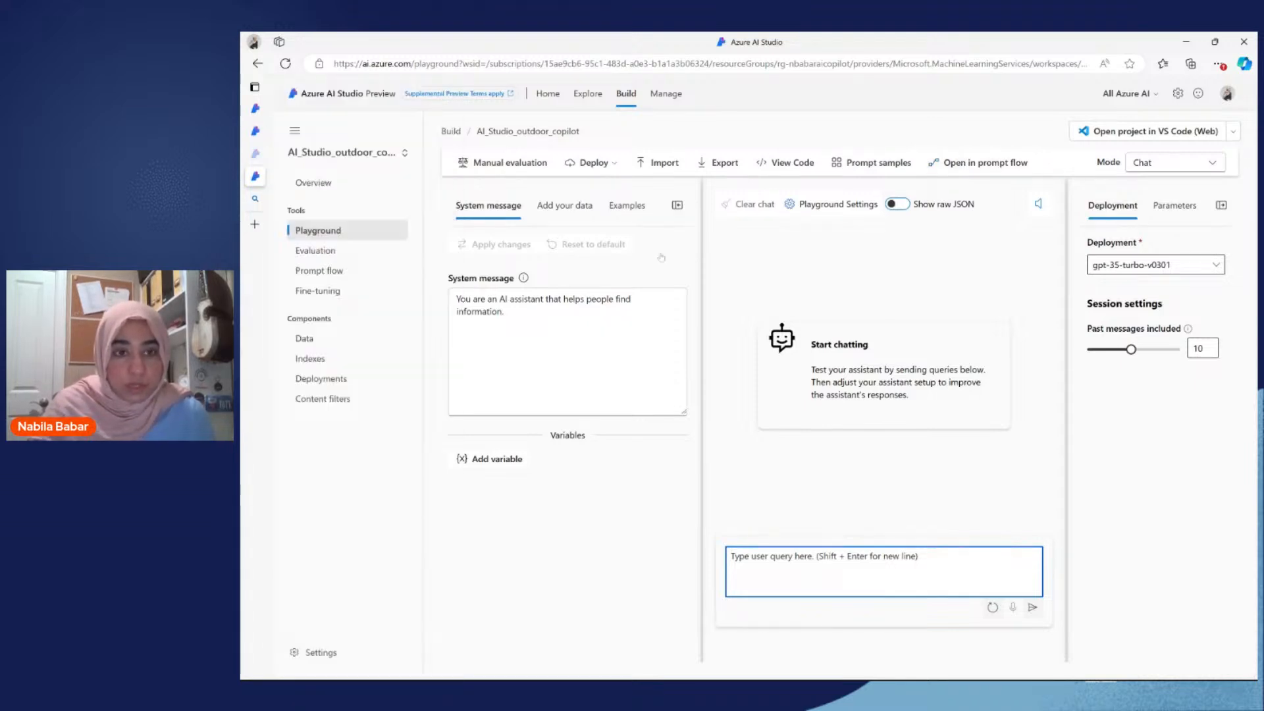
pyautogui.click(362, 274)
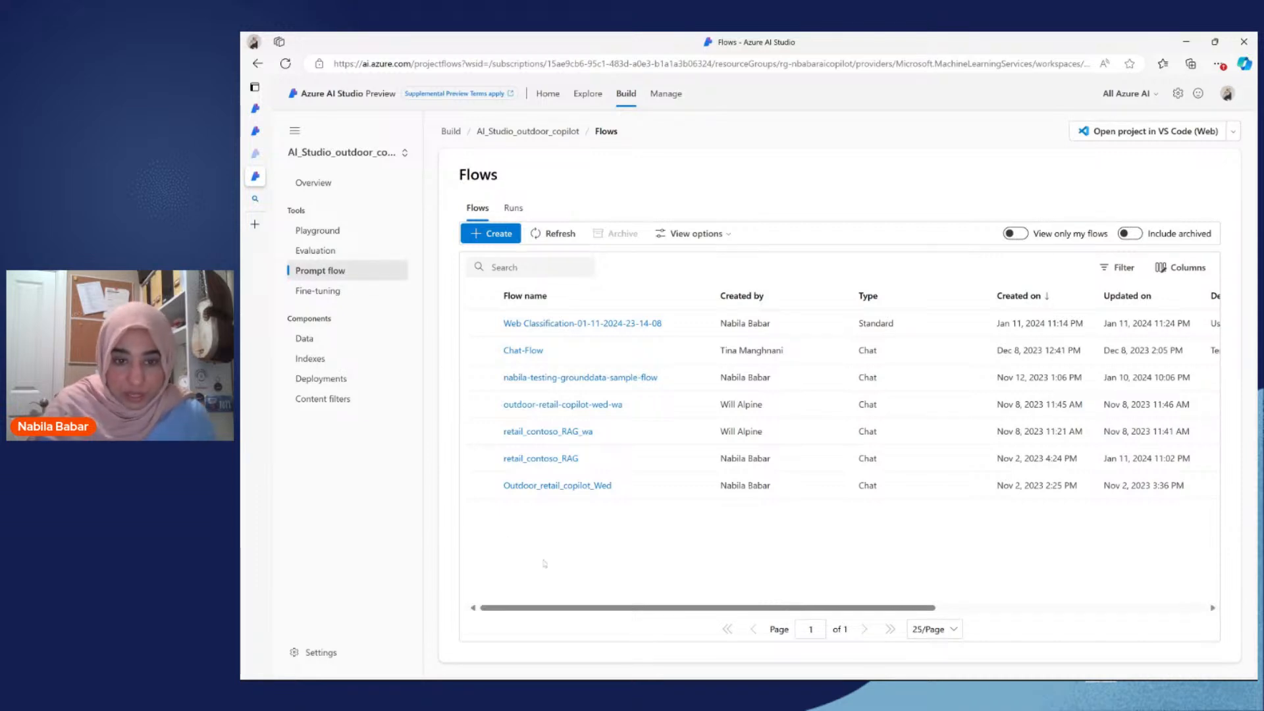
pyautogui.click(555, 459)
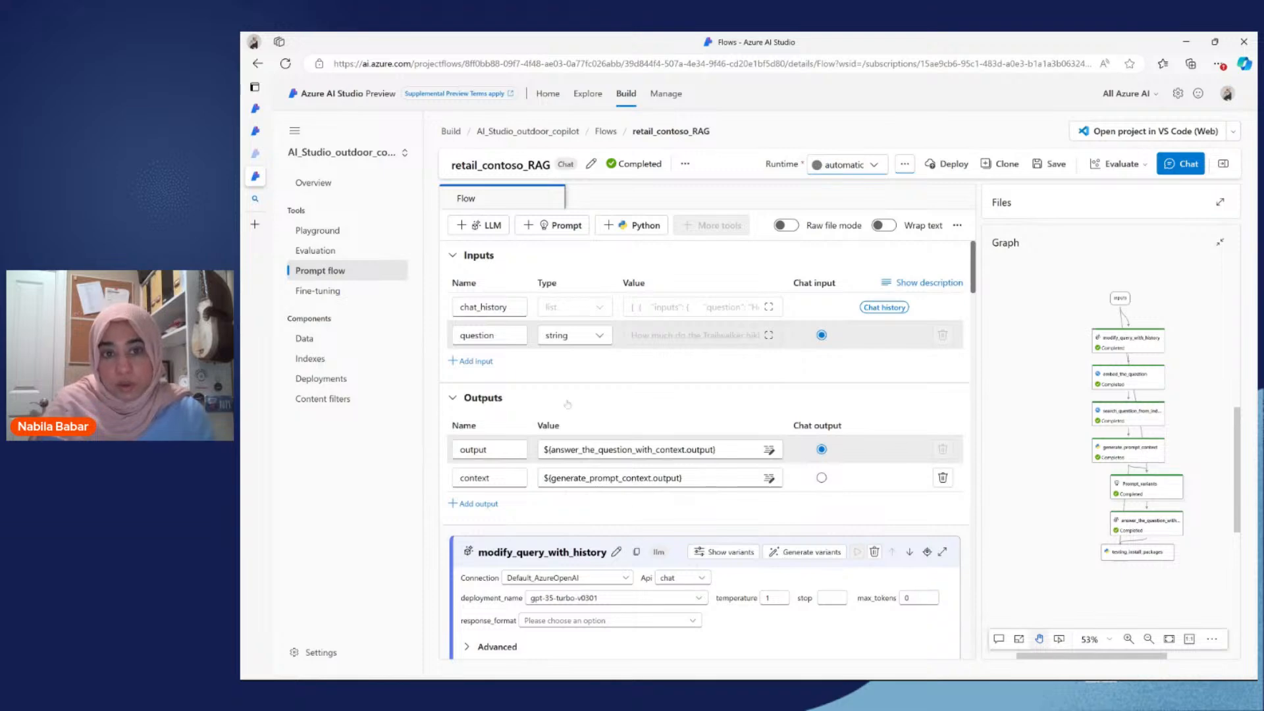
pyautogui.scroll(-3, 568, 405)
pyautogui.scroll(-1, 567, 404)
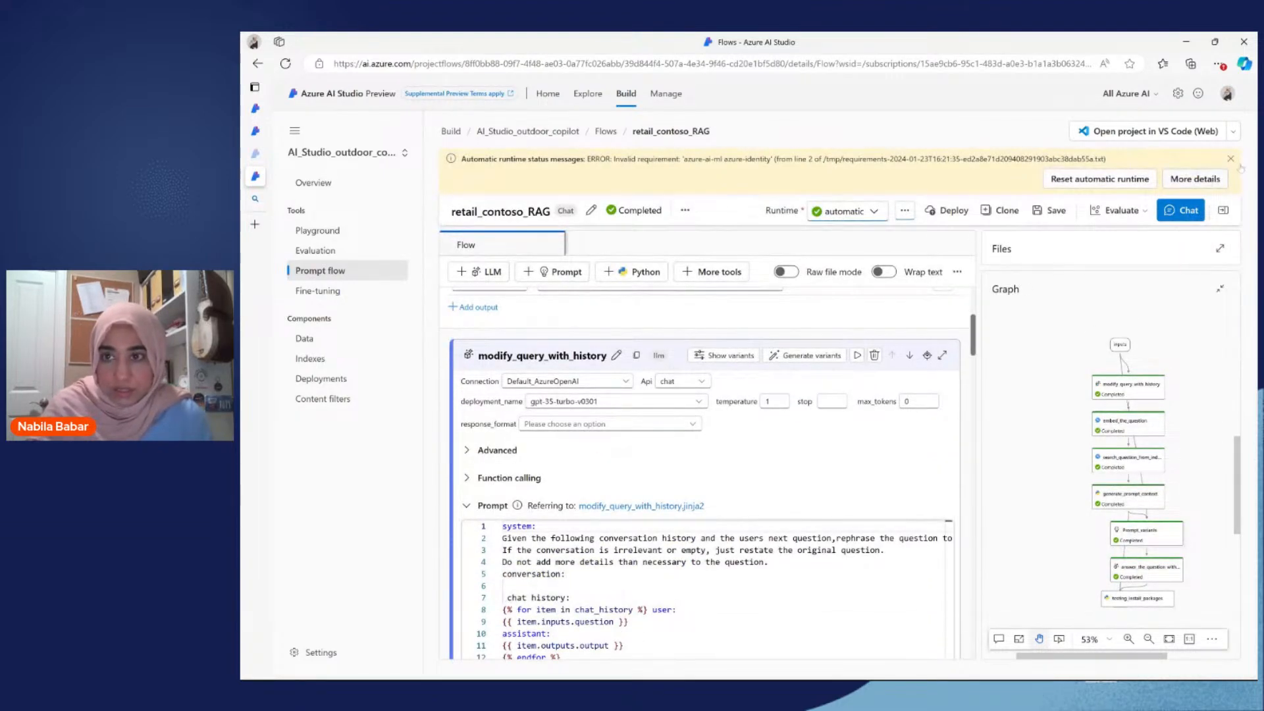
pyautogui.click(1230, 160)
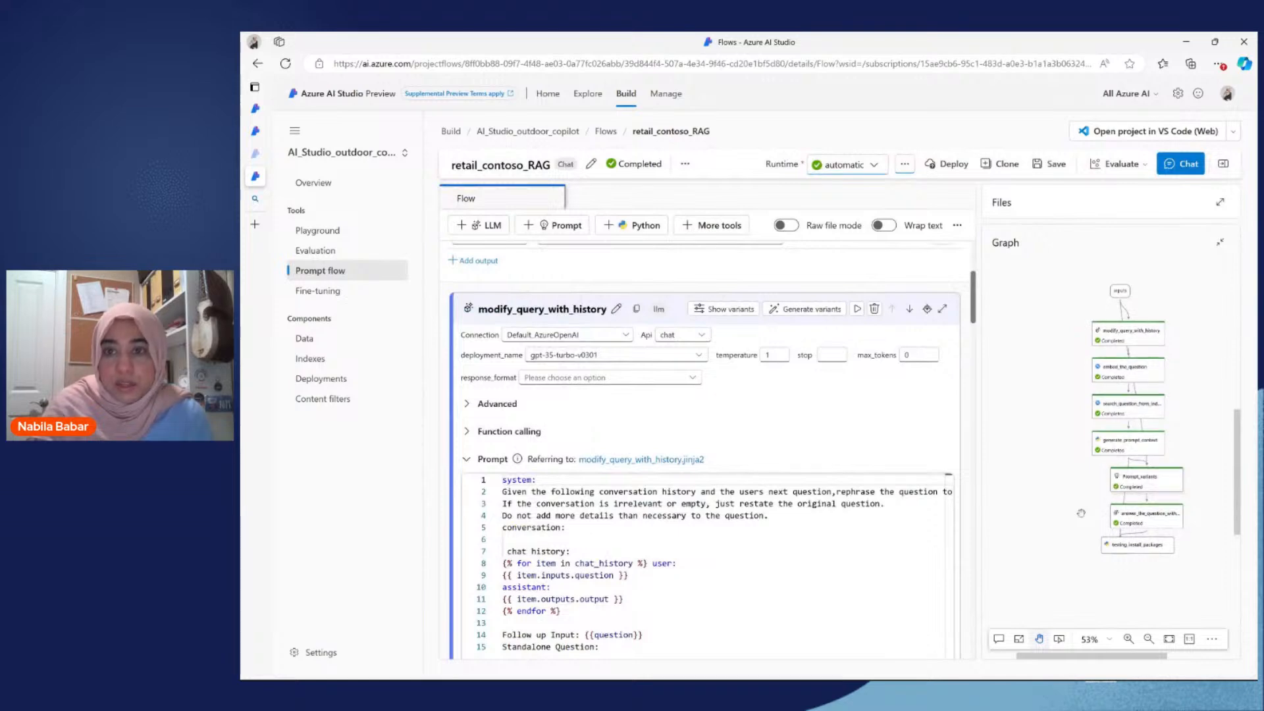
# Step: Examine the flow graph's nodes from inputs through modify_query_with_history and generate_prompt_context to testing_install_packages
pyautogui.scroll(3, 1081, 513)
pyautogui.moveTo(1101, 436); pyautogui.dragTo(1039, 520)
pyautogui.moveTo(1190, 349); pyautogui.dragTo(1202, 401)
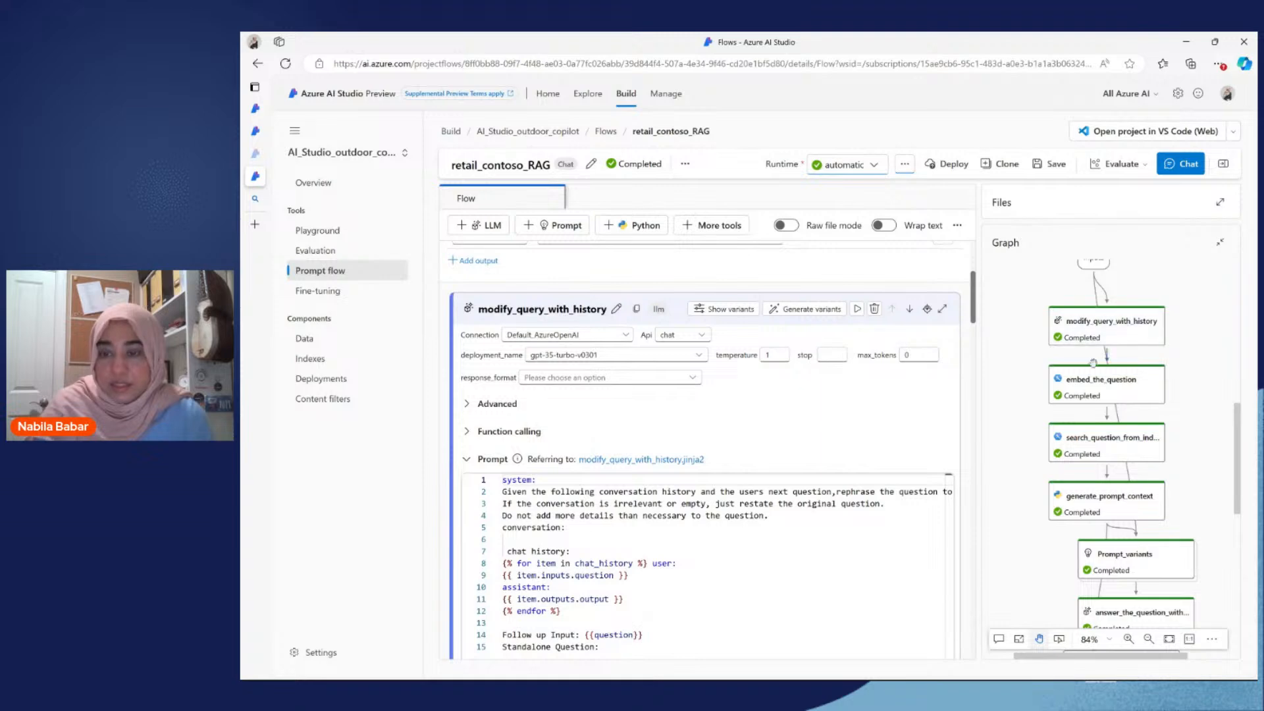
pyautogui.scroll(-1, 1100, 481)
pyautogui.scroll(1, 1100, 481)
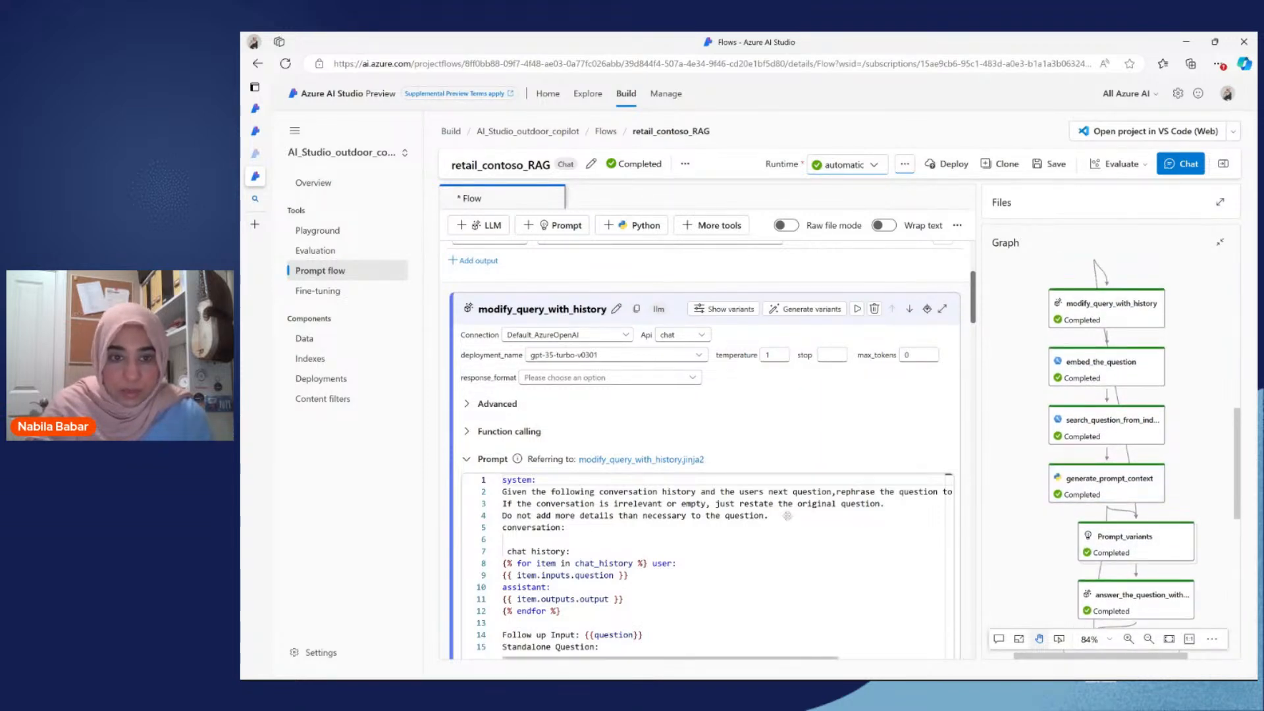
pyautogui.scroll(-1, 787, 516)
pyautogui.scroll(2, 788, 516)
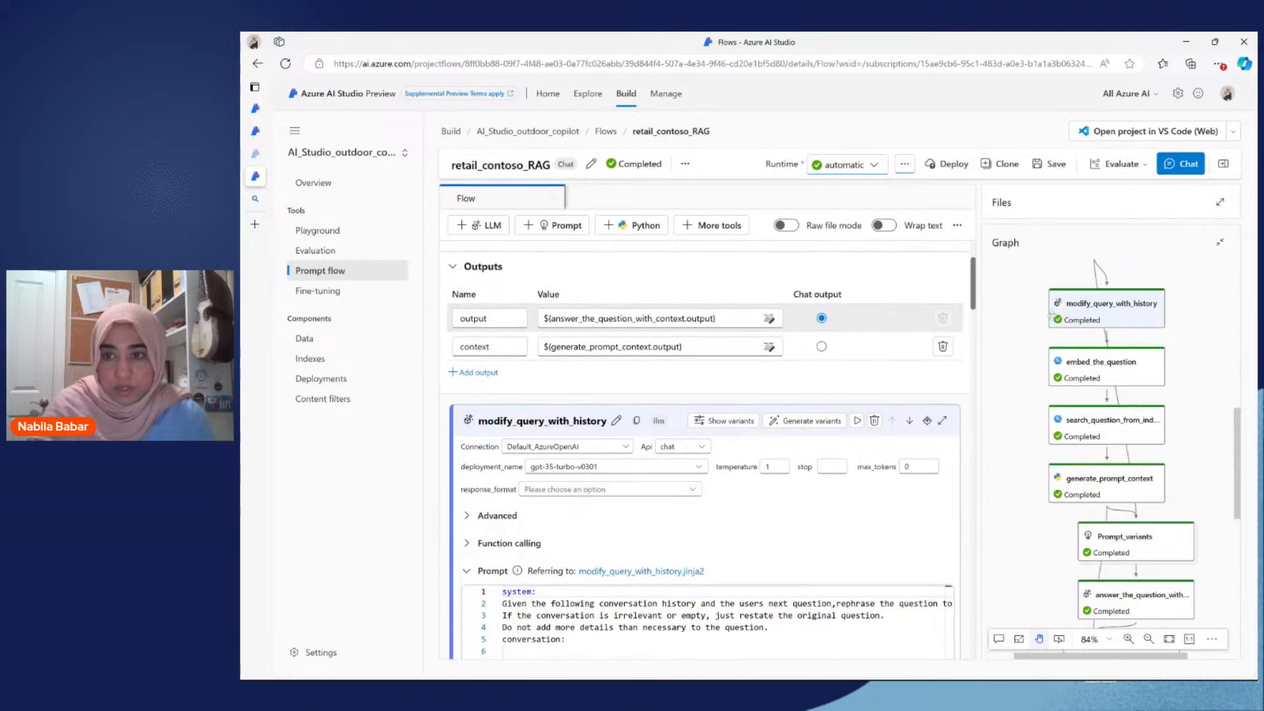
pyautogui.moveTo(1017, 307); pyautogui.dragTo(1023, 322)
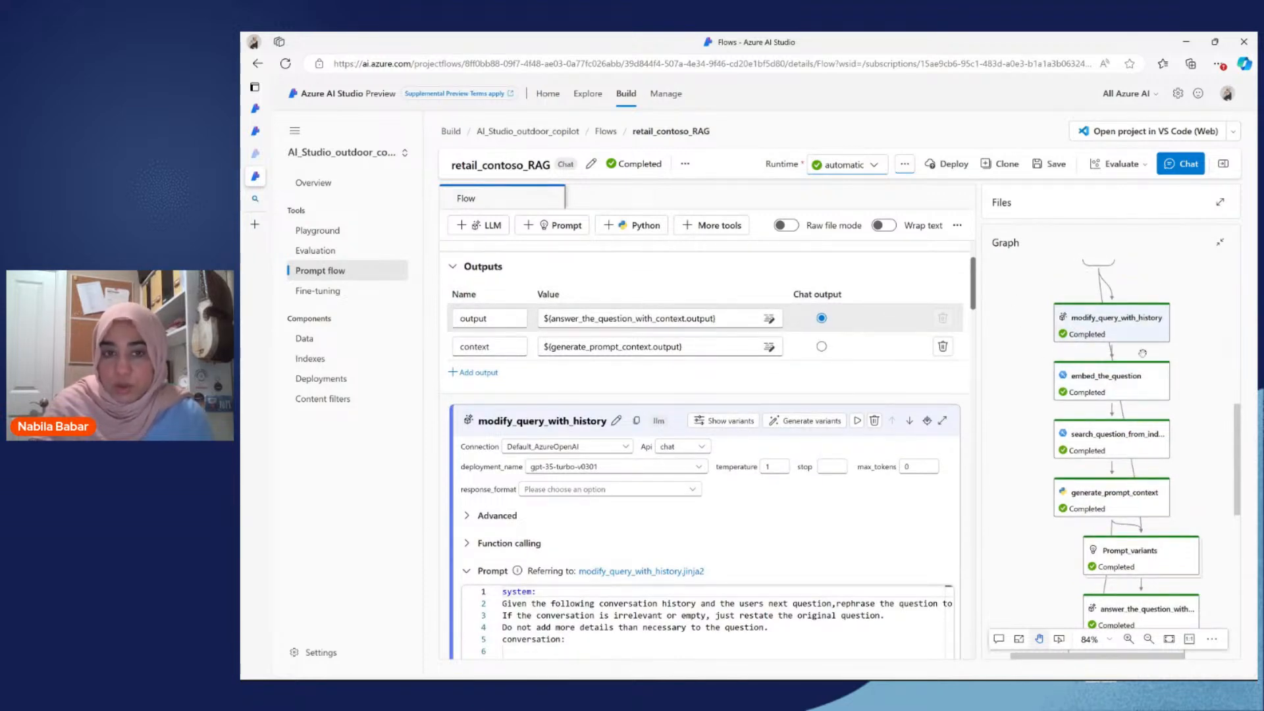
pyautogui.scroll(-1, 1127, 397)
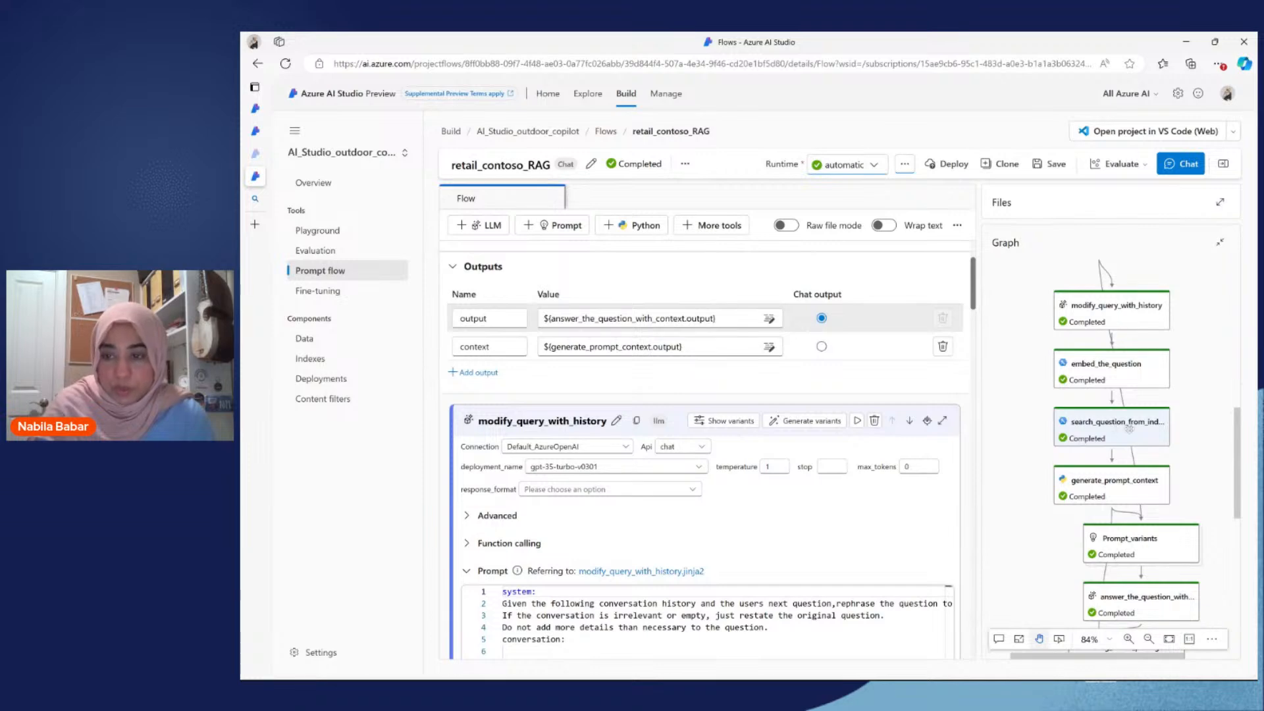
pyautogui.scroll(-3, 1127, 428)
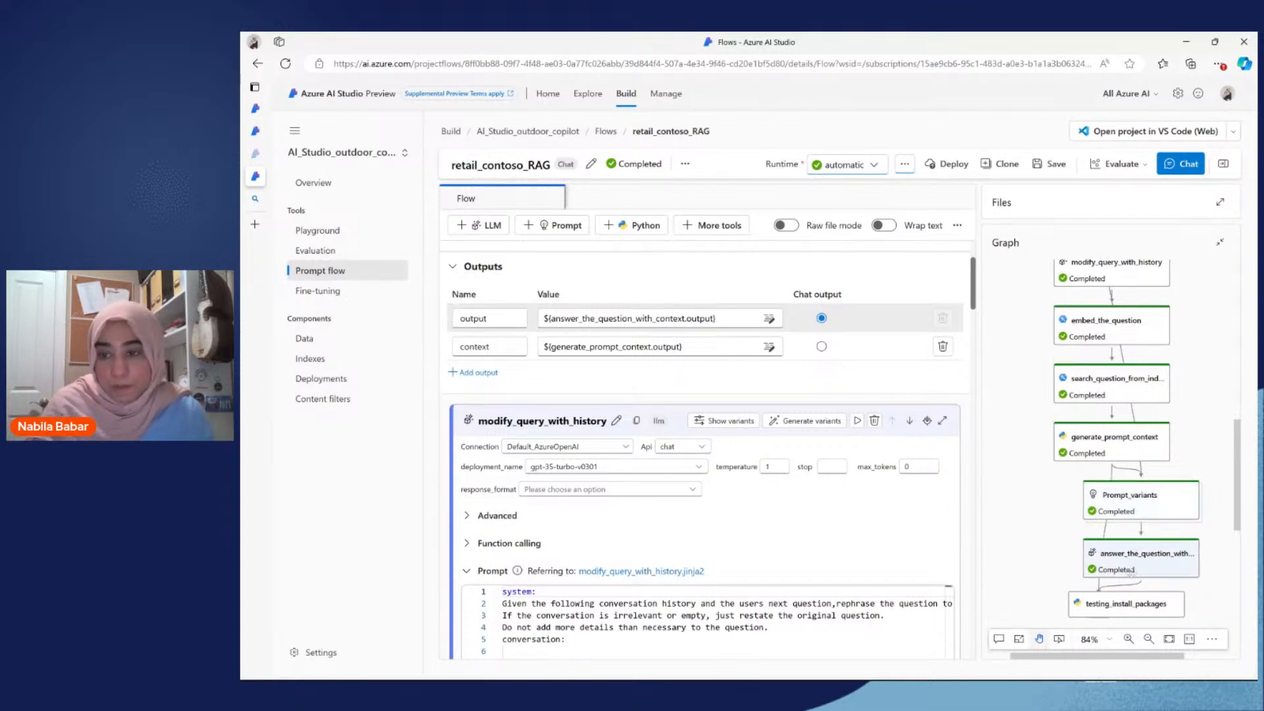
pyautogui.scroll(-1, 1130, 574)
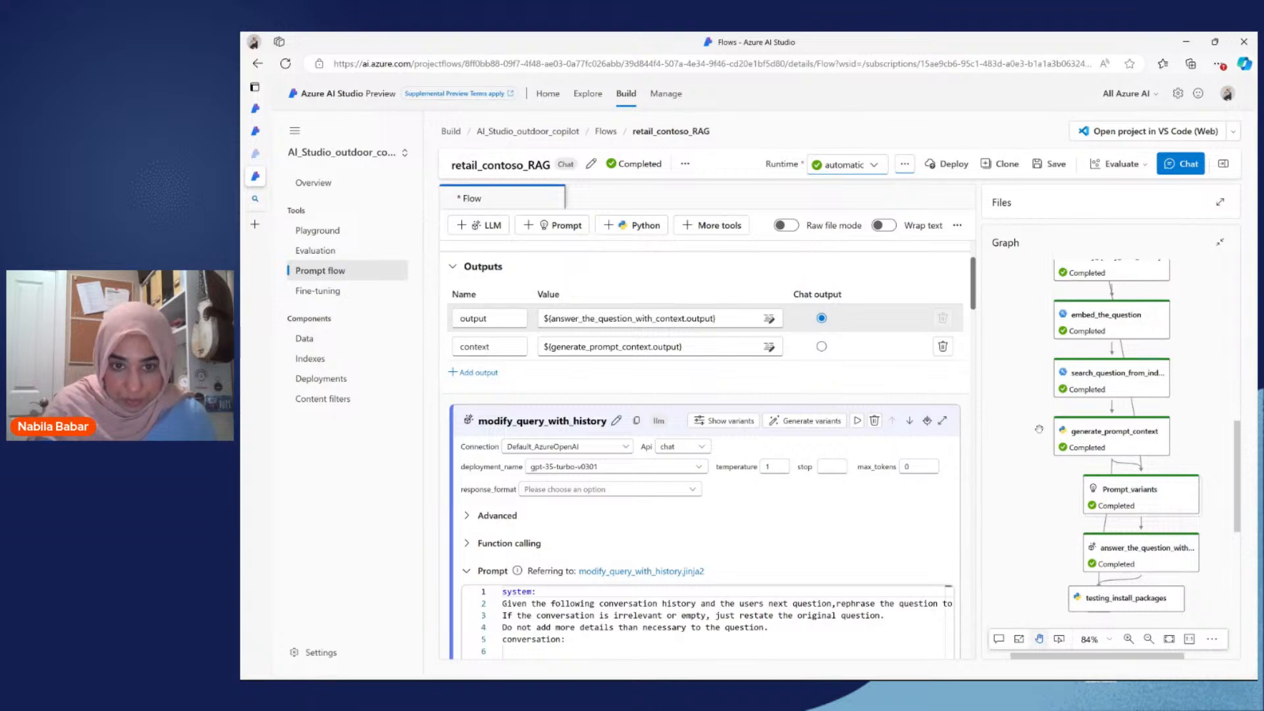
pyautogui.moveTo(1038, 429); pyautogui.dragTo(1055, 507)
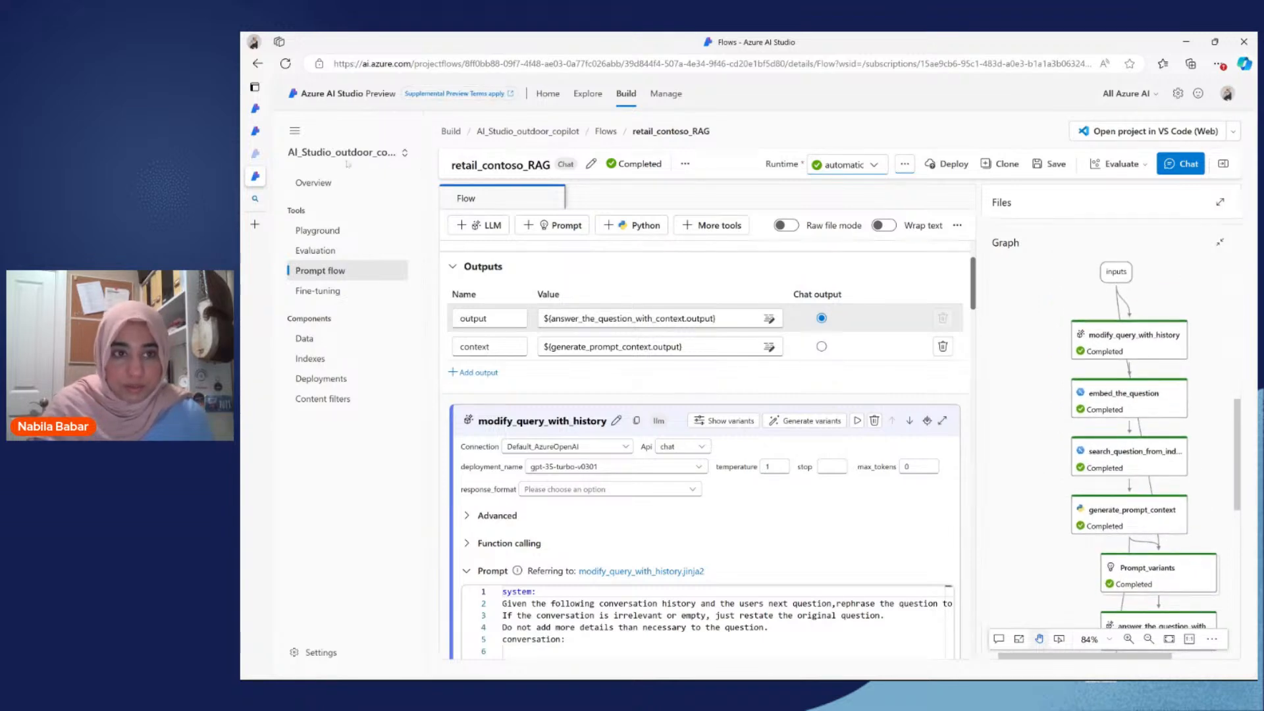
# Step: Hide the project navigation and examine the modify_query_with_history node's function calling settings, prompt and inputs
pyautogui.click(294, 130)
pyautogui.scroll(-1, 514, 518)
pyautogui.scroll(-1, 515, 518)
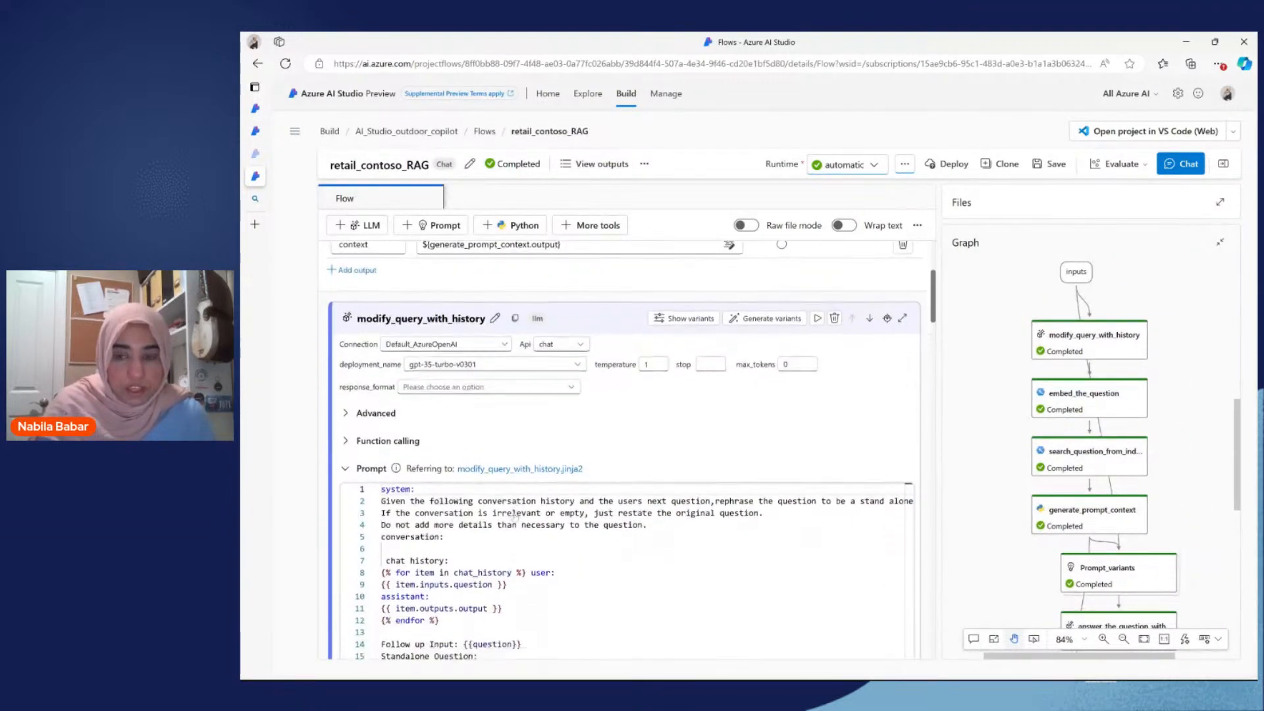
pyautogui.click(1082, 327)
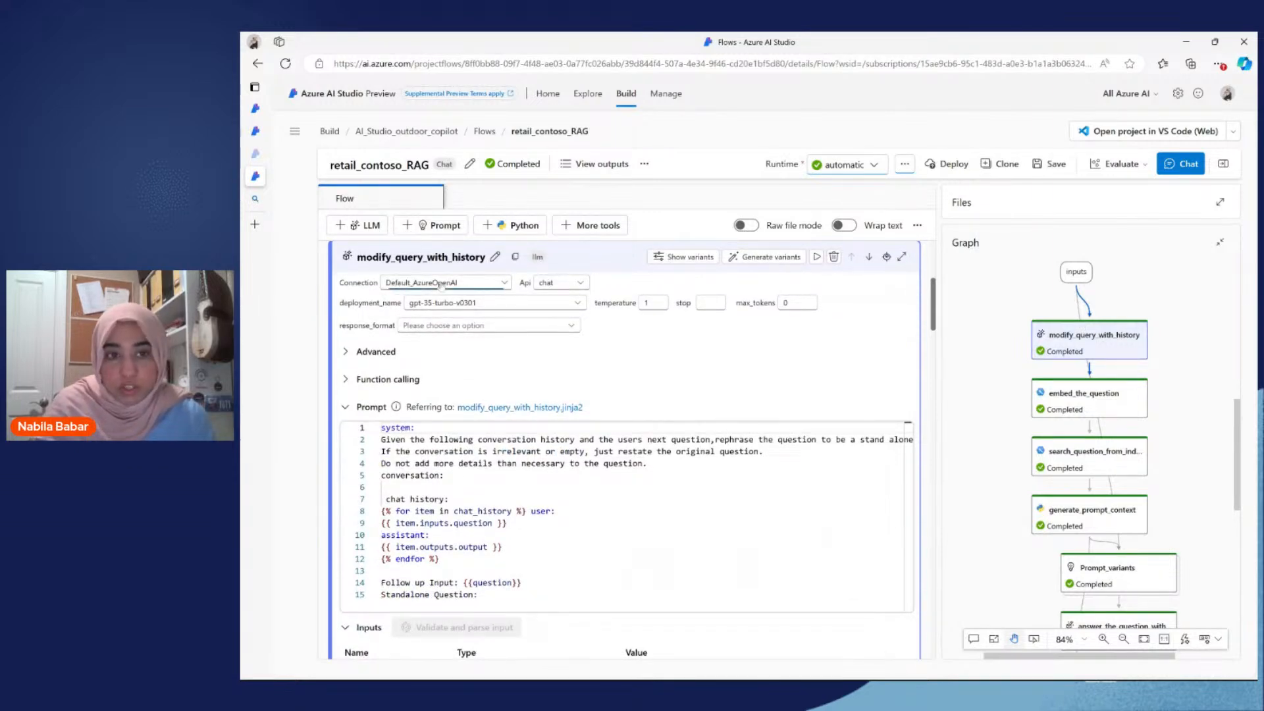
pyautogui.click(620, 380)
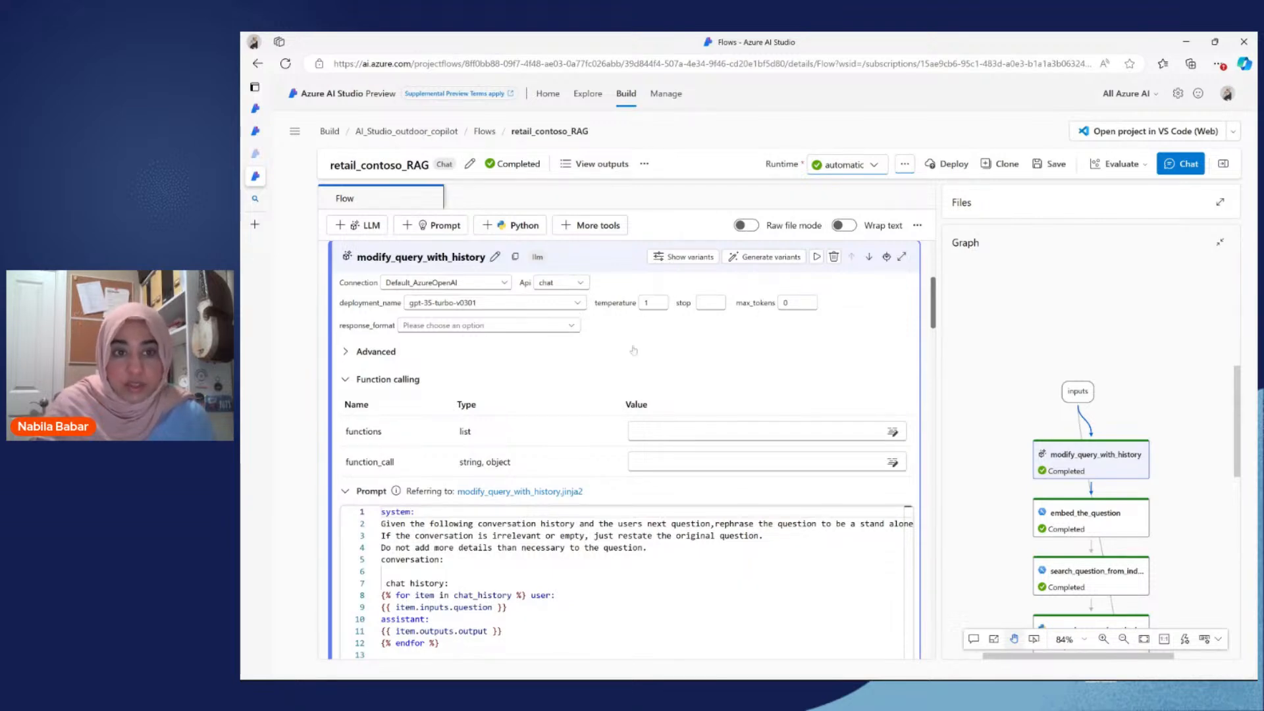
pyautogui.scroll(-4, 634, 350)
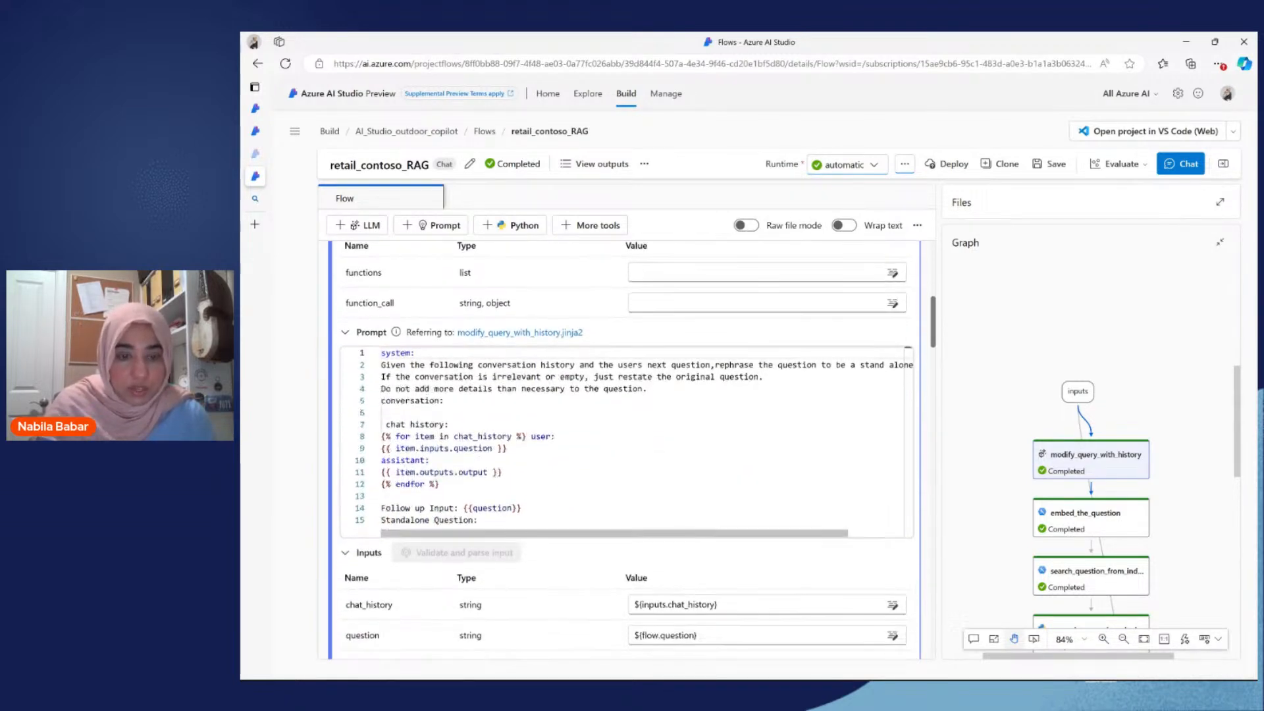
pyautogui.scroll(-2, 500, 368)
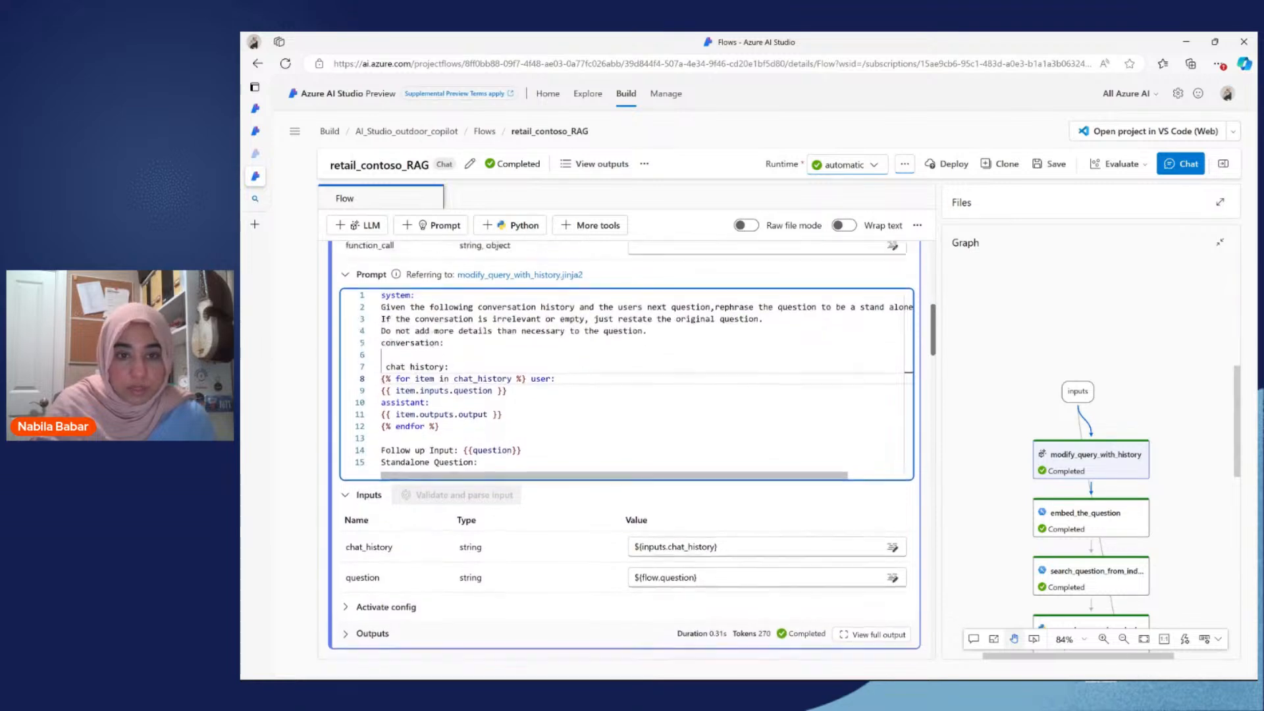
# Step: Examine the modify_query_with_history prompt and the inputs of the embed_the_question and search_question_from_indexed_docs nodes
pyautogui.scroll(2, 500, 369)
pyautogui.click(500, 328)
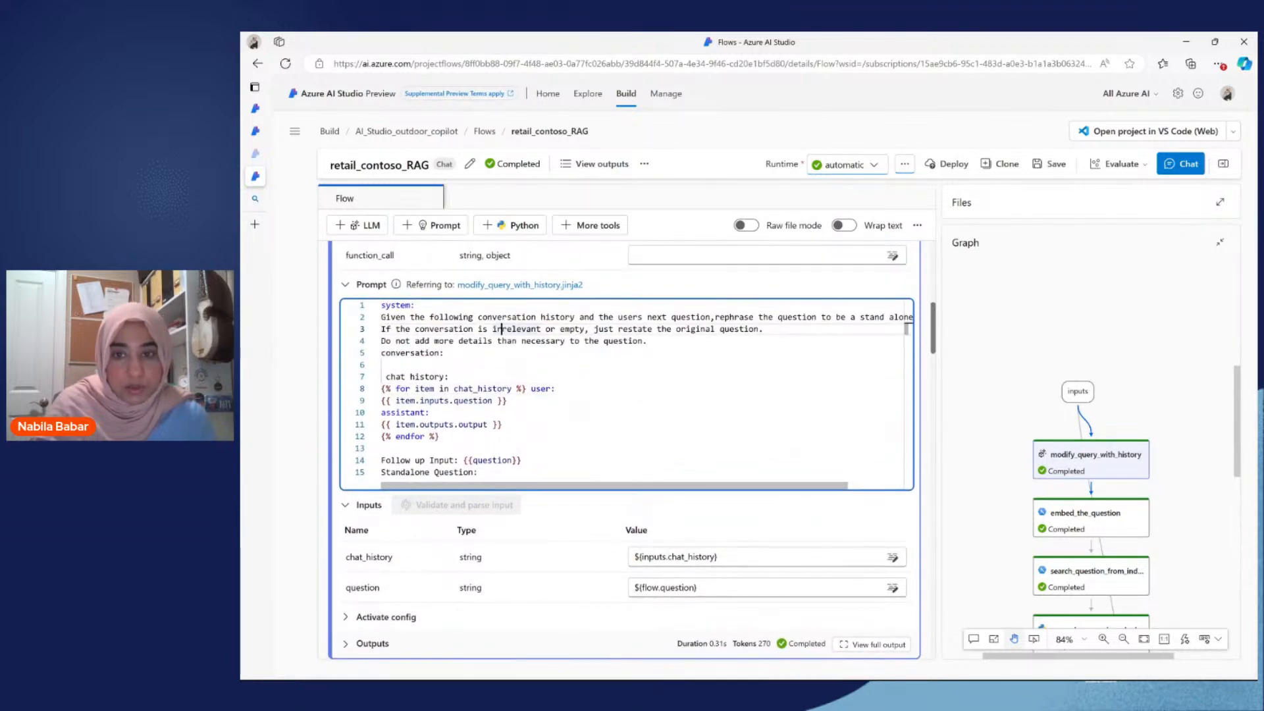
pyautogui.scroll(-1, 626, 452)
pyautogui.scroll(-3, 625, 452)
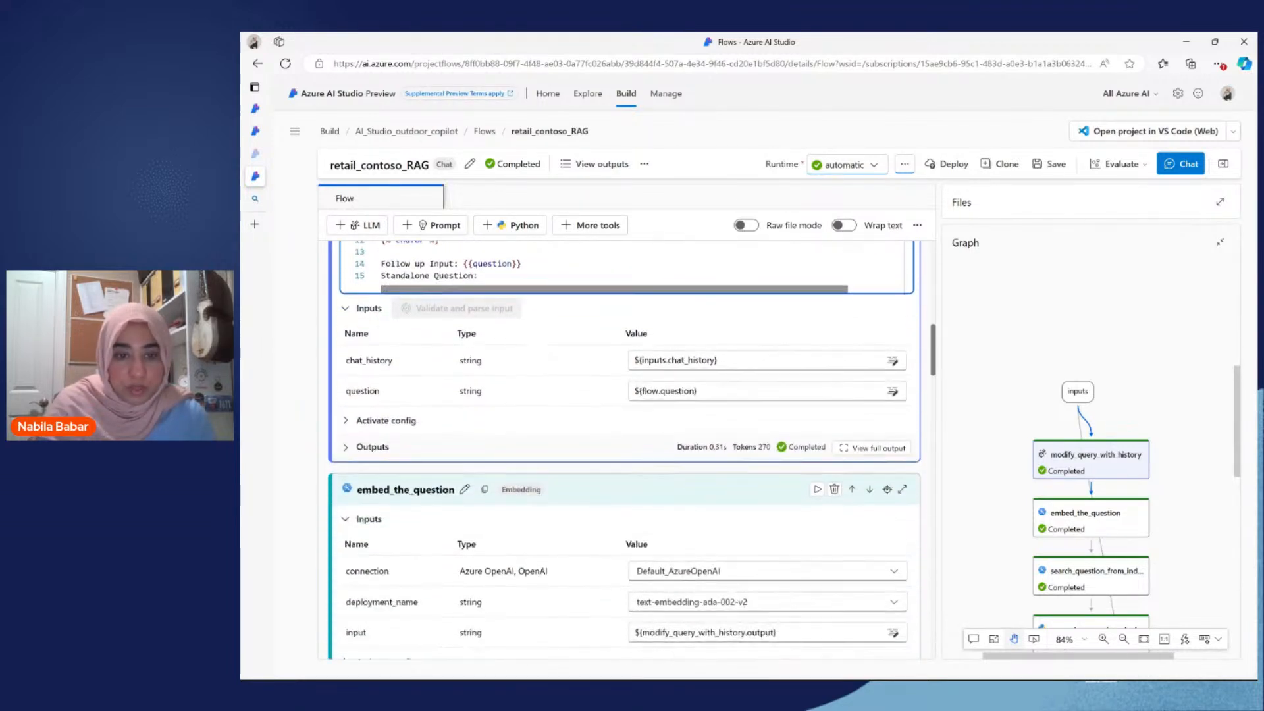
pyautogui.click(1065, 532)
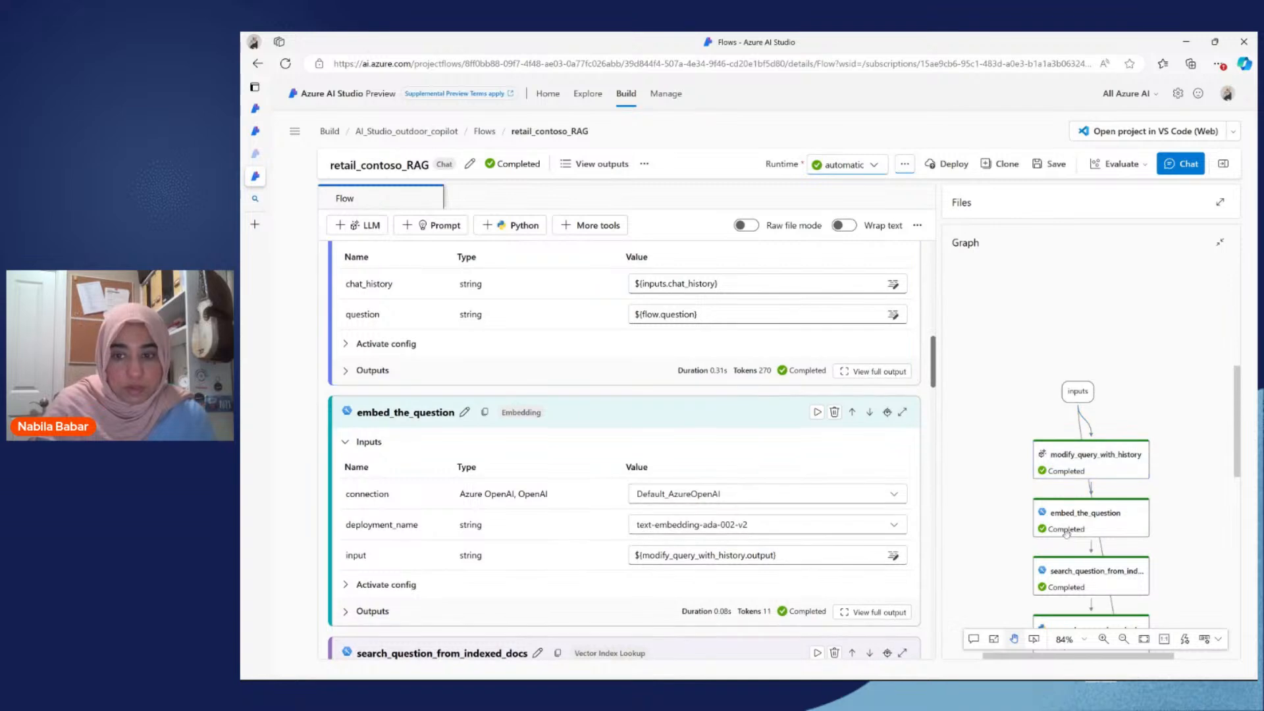
pyautogui.click(1086, 578)
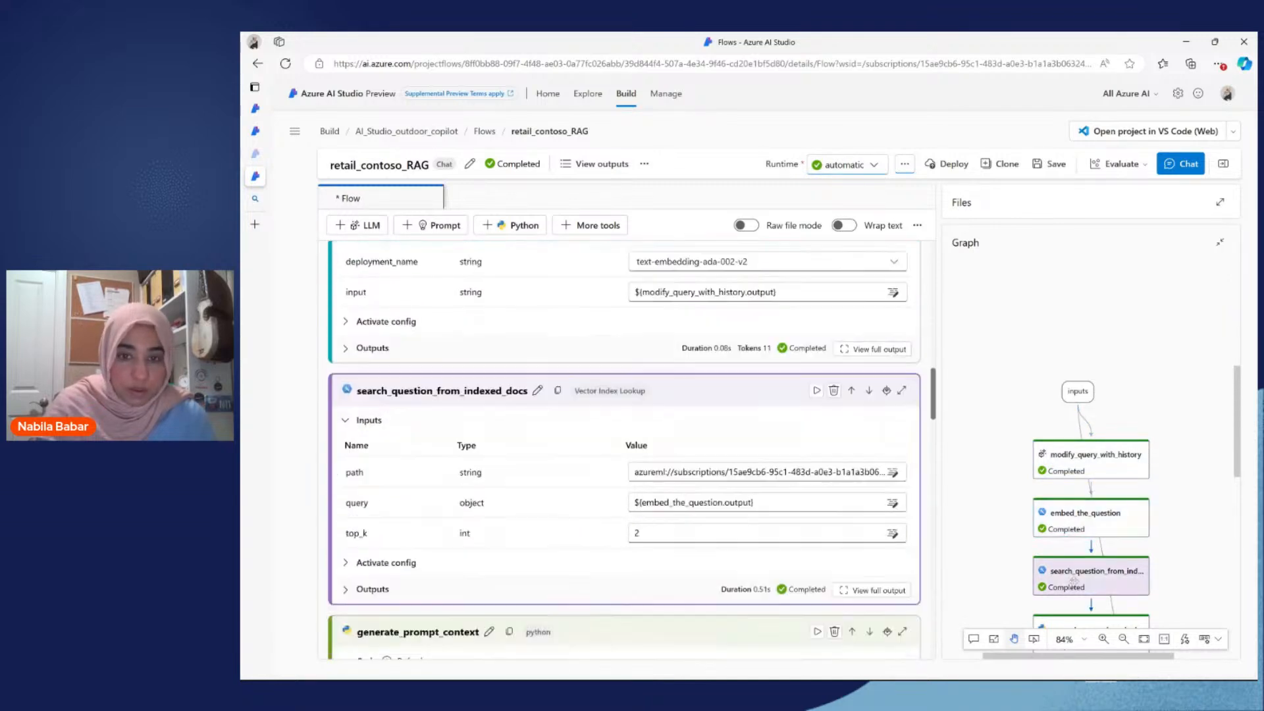
# Step: Examine the Python code of the generate_prompt_context node and return to the search_question_from_indexed_docs inputs
pyautogui.scroll(-3, 670, 521)
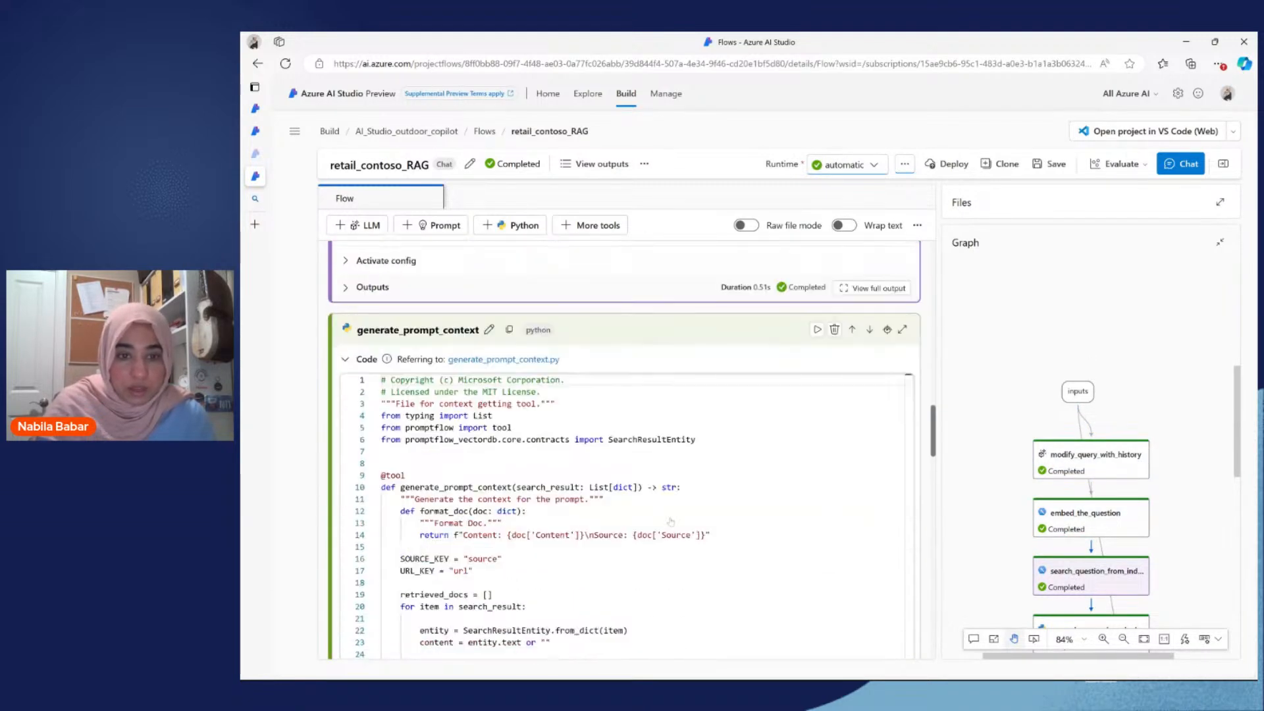
pyautogui.scroll(-2, 670, 521)
pyautogui.scroll(1, 670, 521)
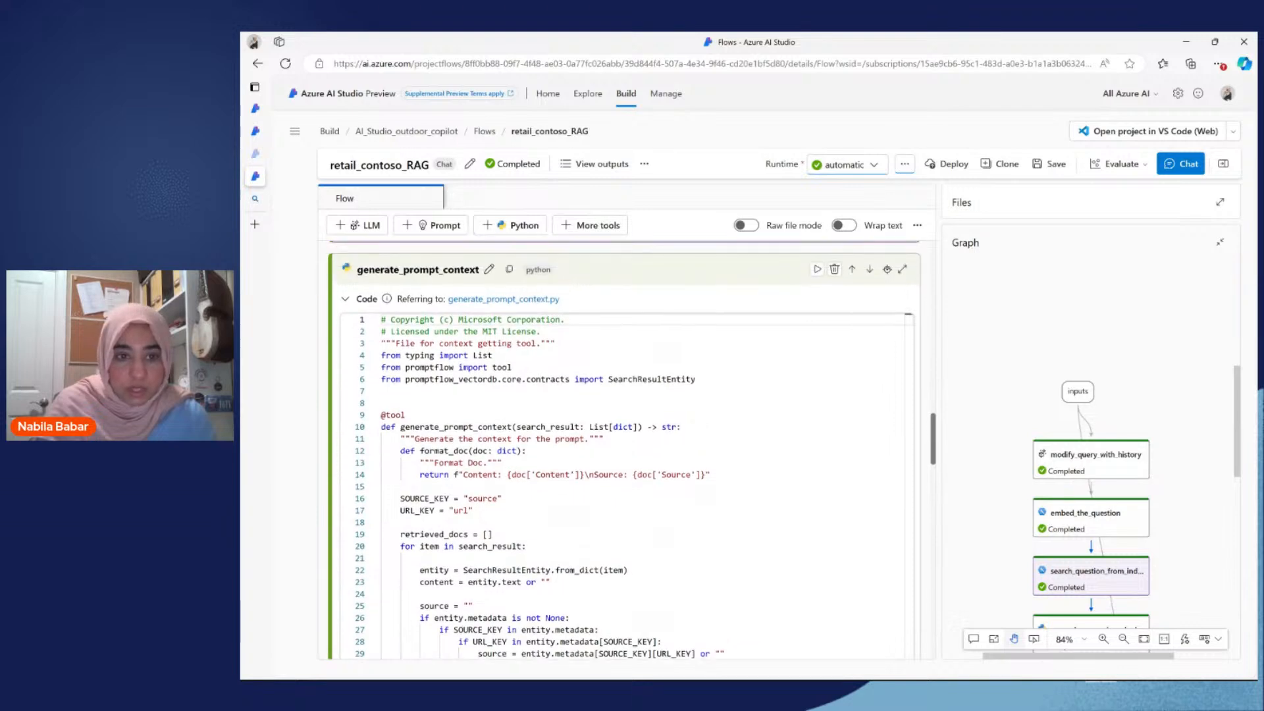
pyautogui.click(382, 413)
pyautogui.scroll(-2, 626, 450)
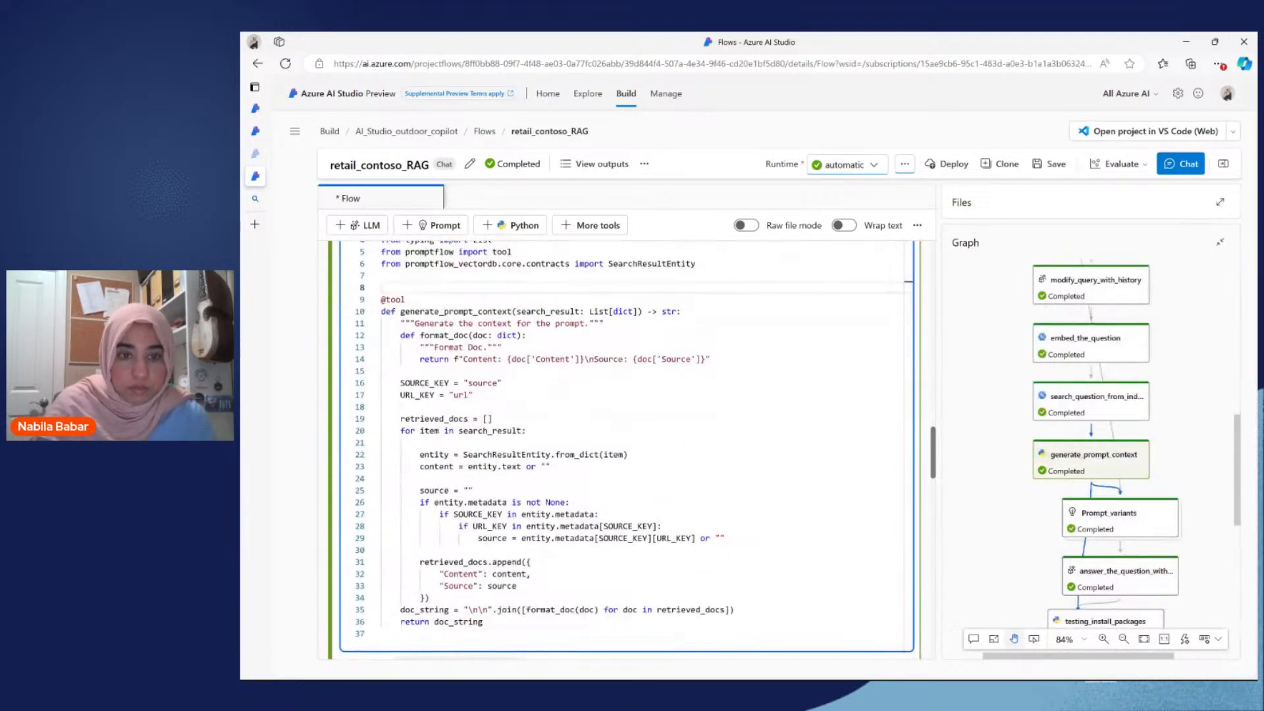
pyautogui.scroll(3, 470, 327)
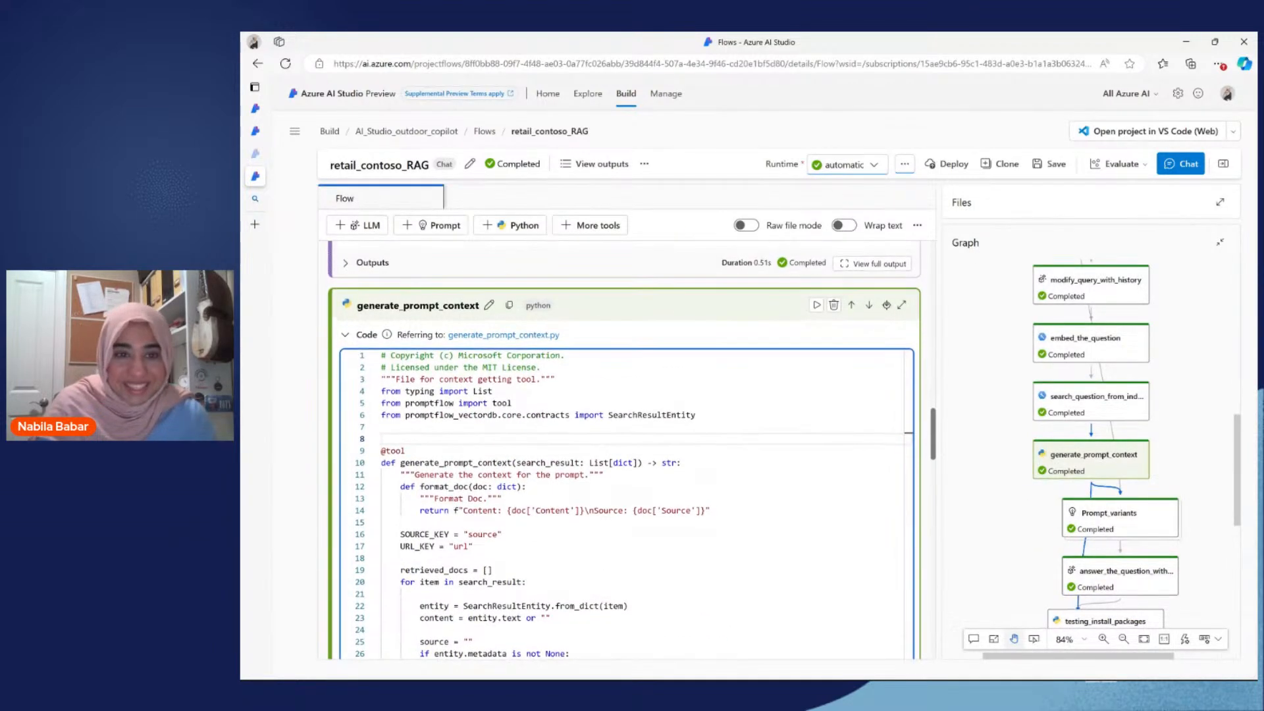
pyautogui.scroll(1, 469, 327)
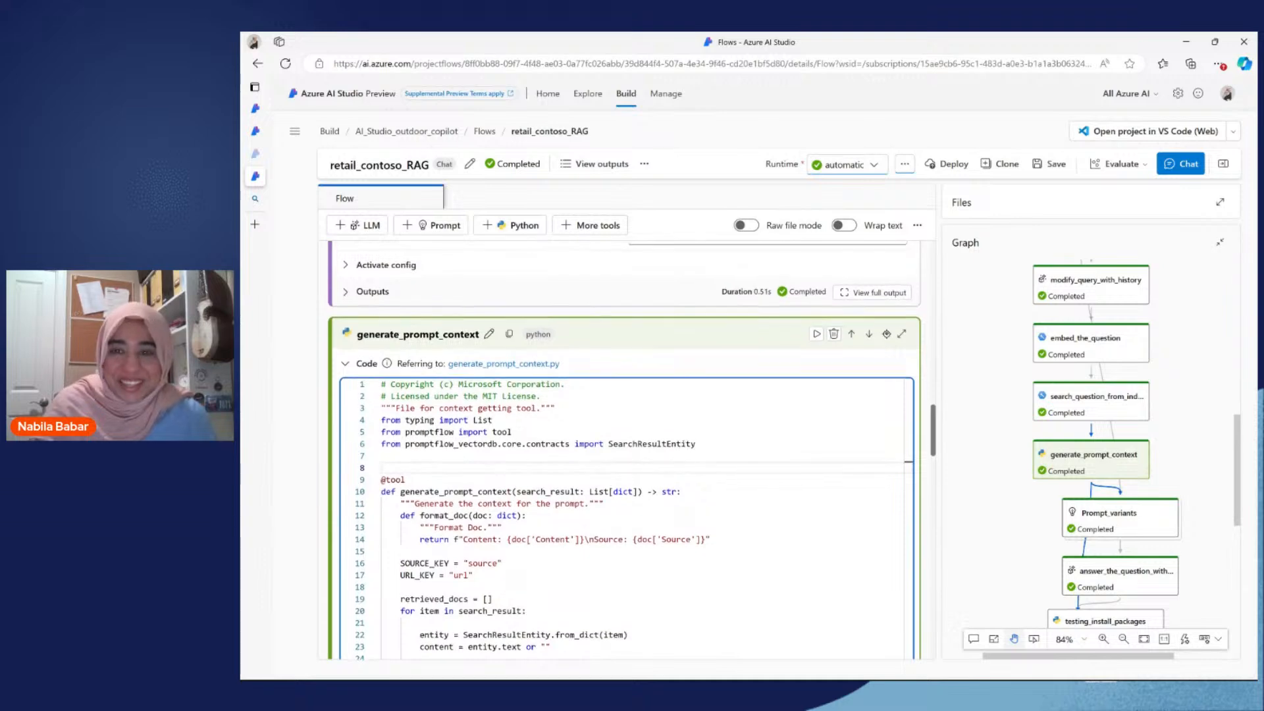
pyautogui.scroll(3, 625, 450)
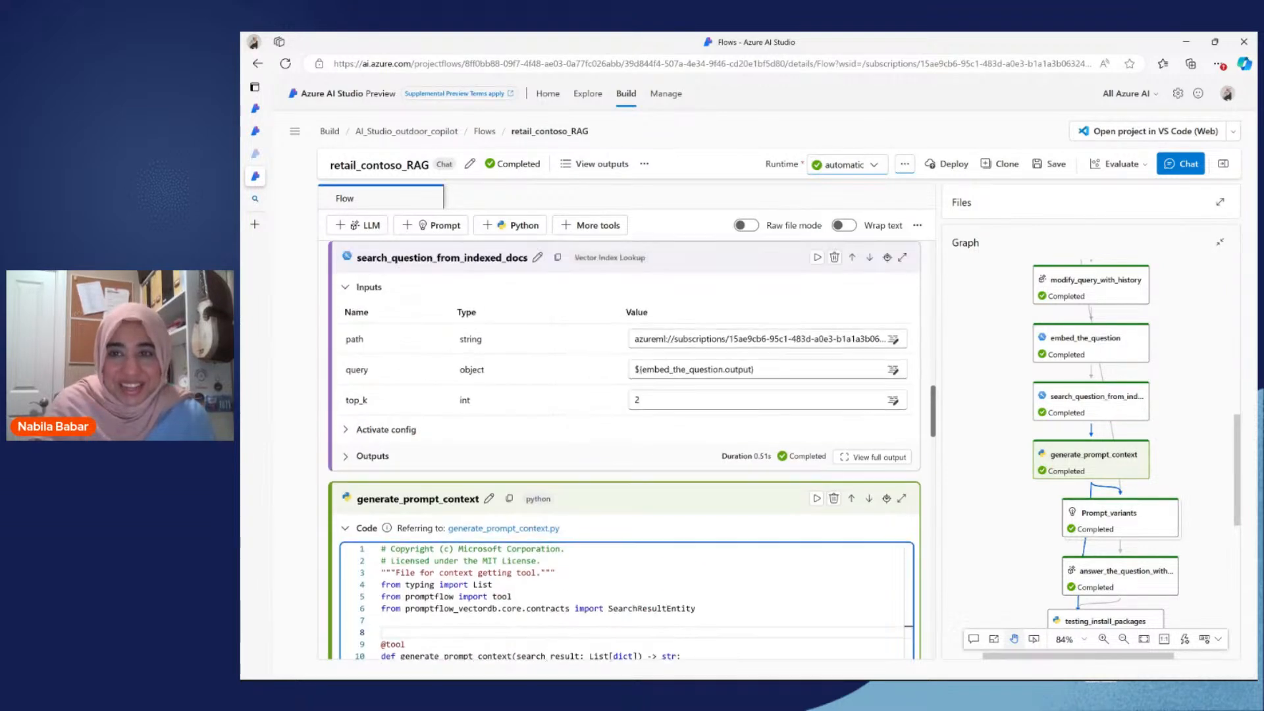
# Step: Expand the flow's file list, look through its jinja2, yaml and Python files, and collapse it again
pyautogui.click(1218, 204)
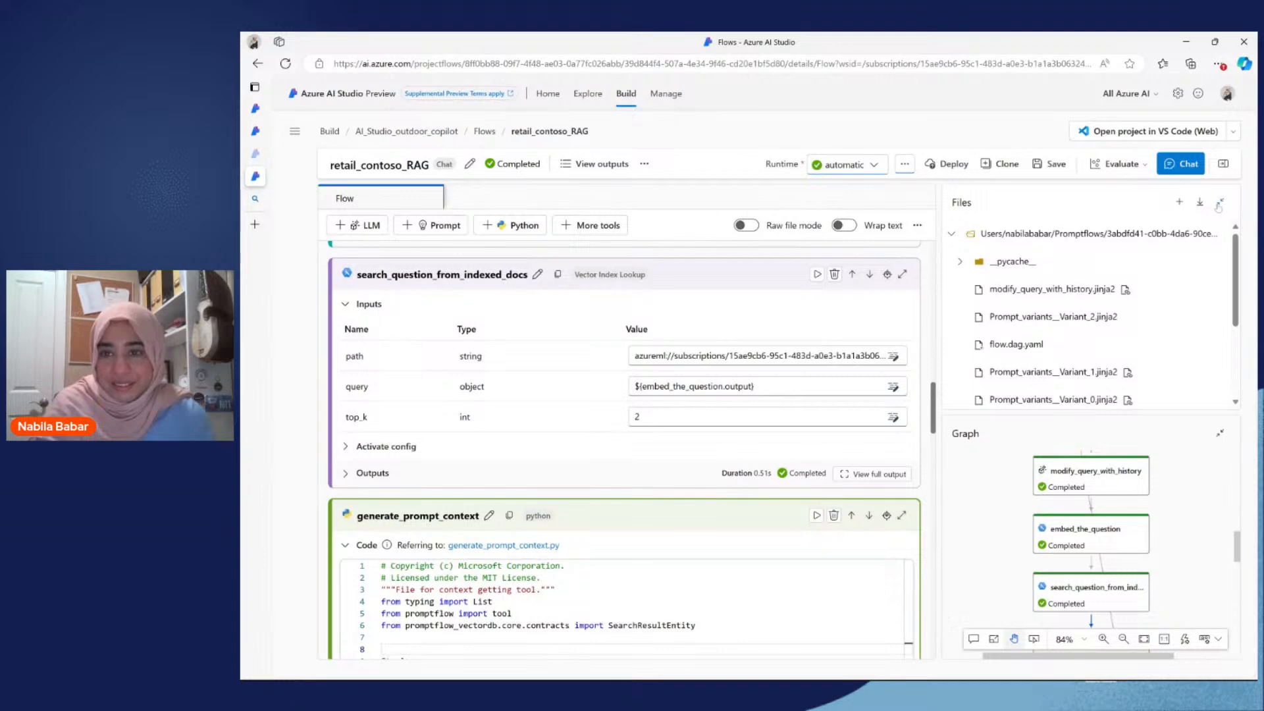
pyautogui.scroll(-1, 1183, 304)
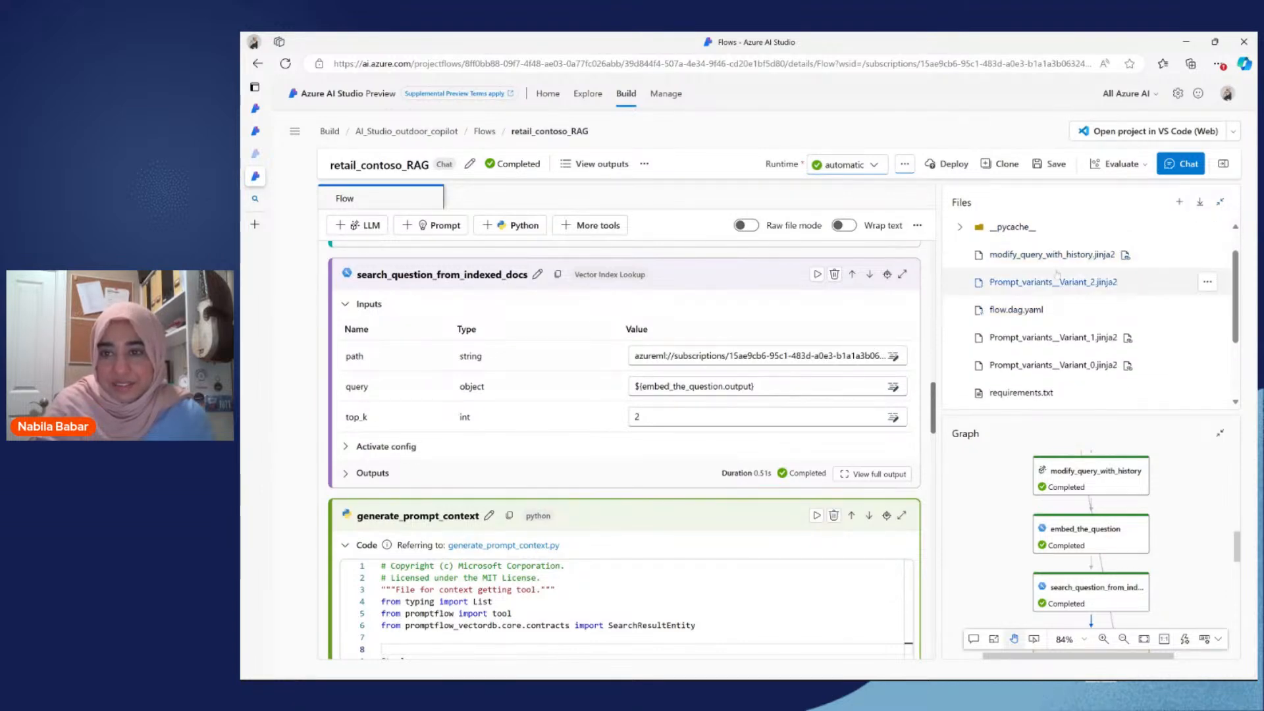
pyautogui.scroll(-3, 1053, 362)
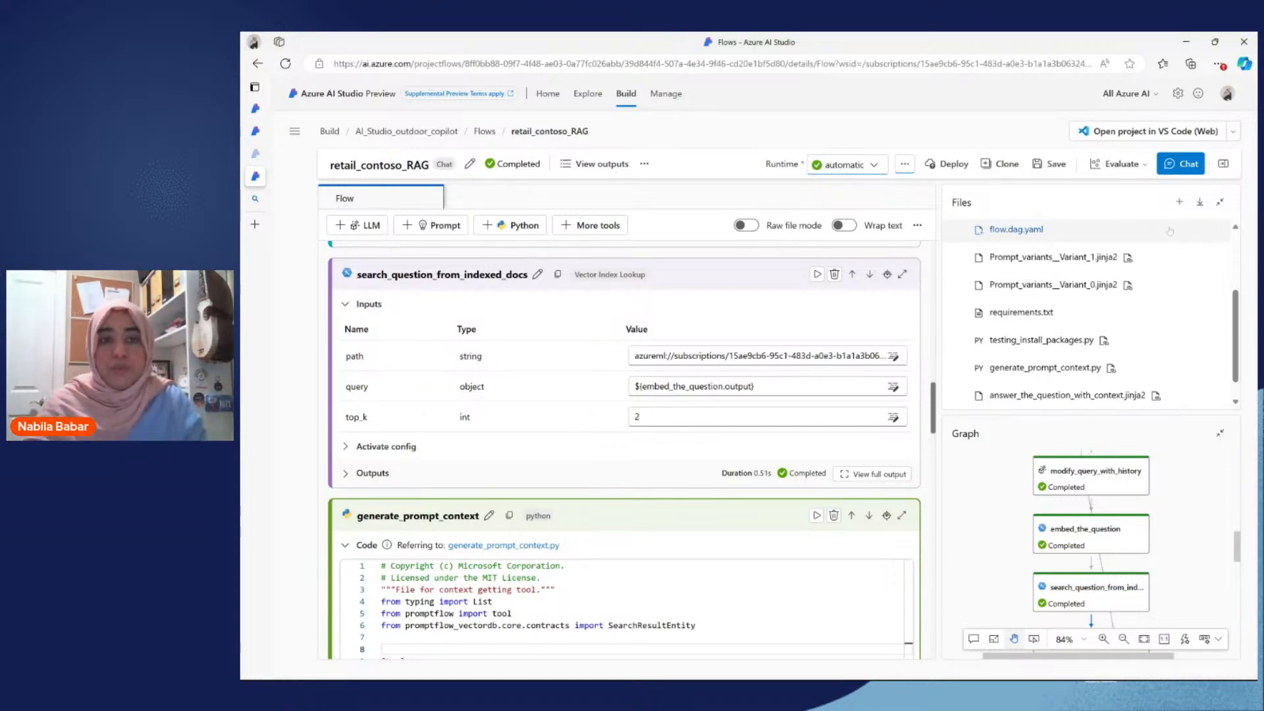
pyautogui.click(1221, 202)
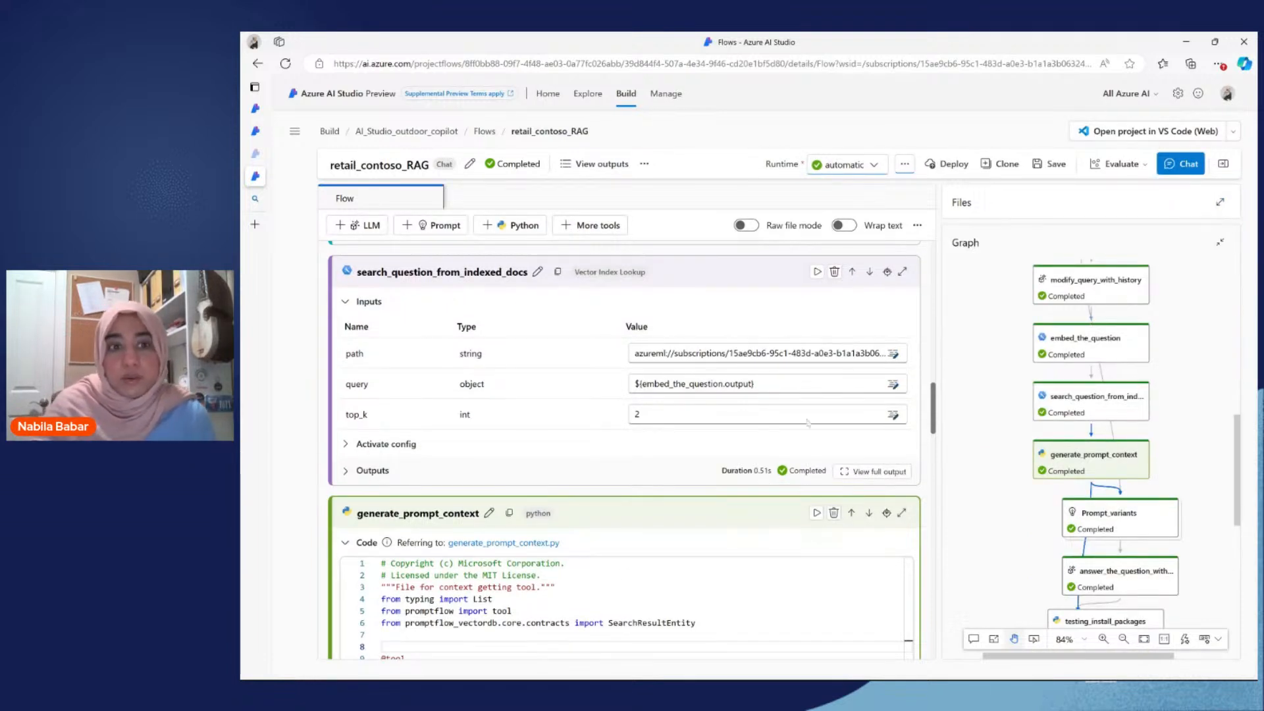
# Step: Go to the Prompt_variants node in the flow graph and show its variants
pyautogui.scroll(-1, 624, 450)
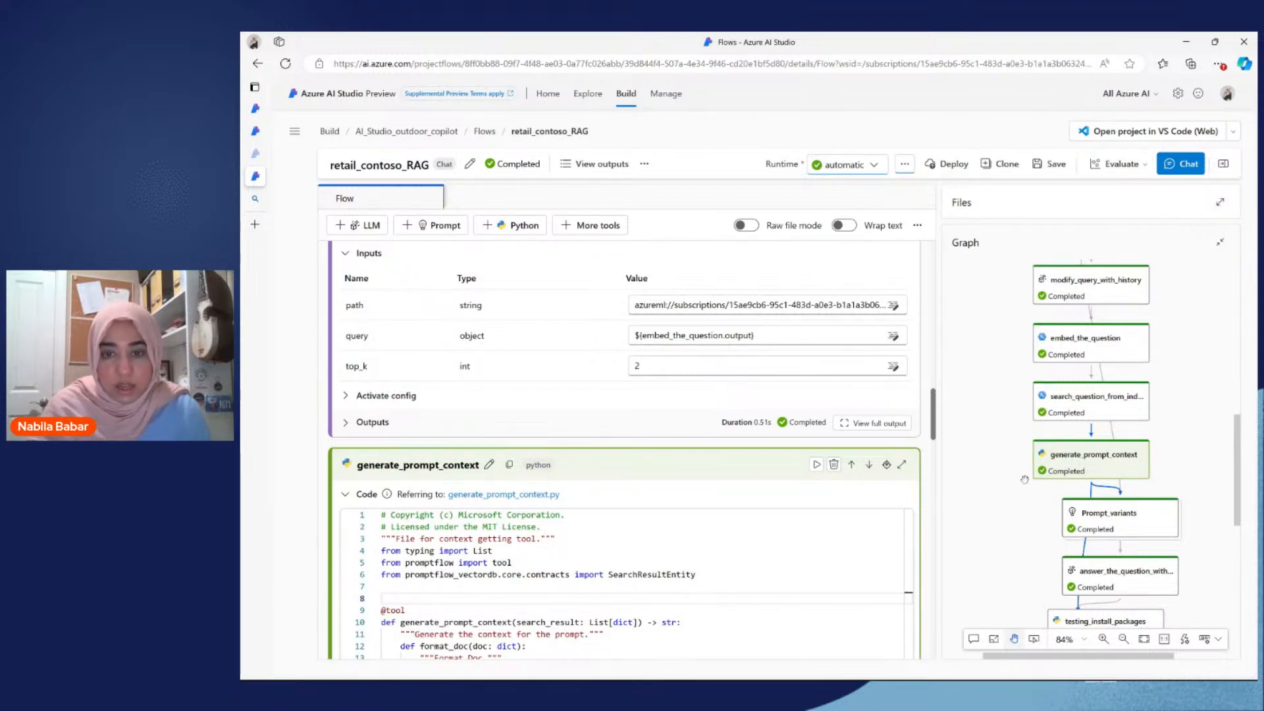
pyautogui.scroll(-4, 665, 474)
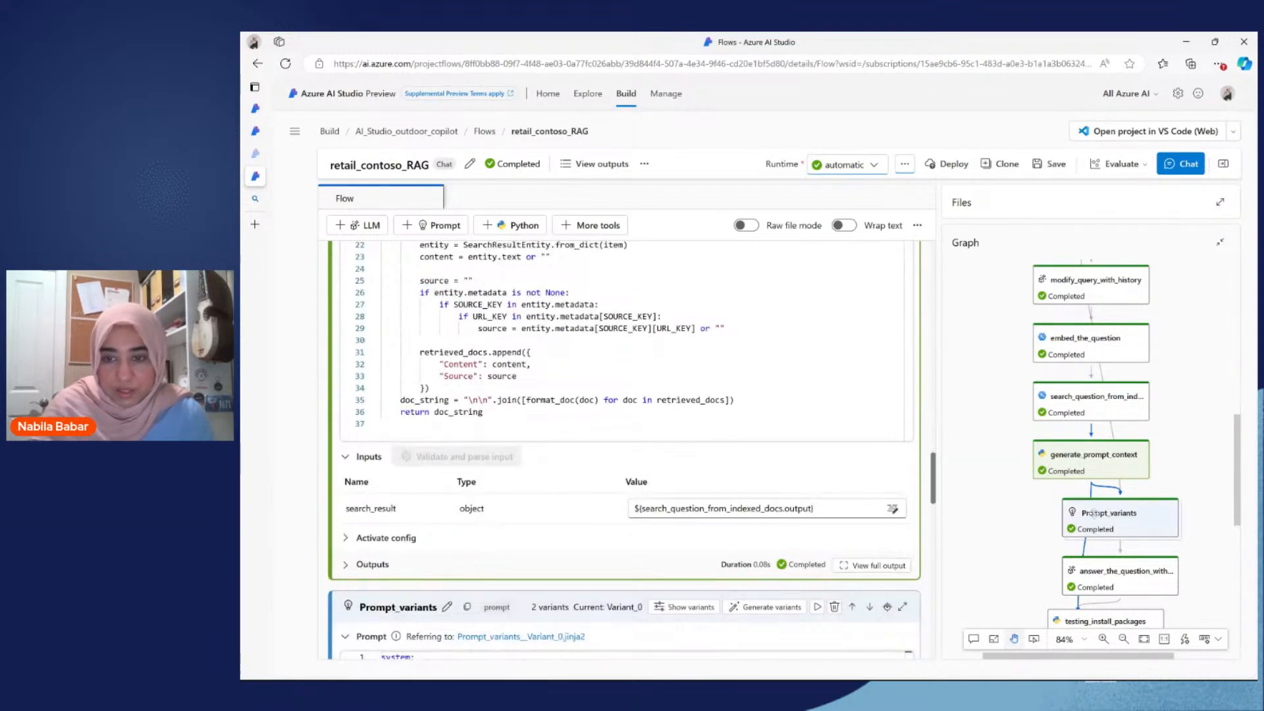
pyautogui.click(1098, 515)
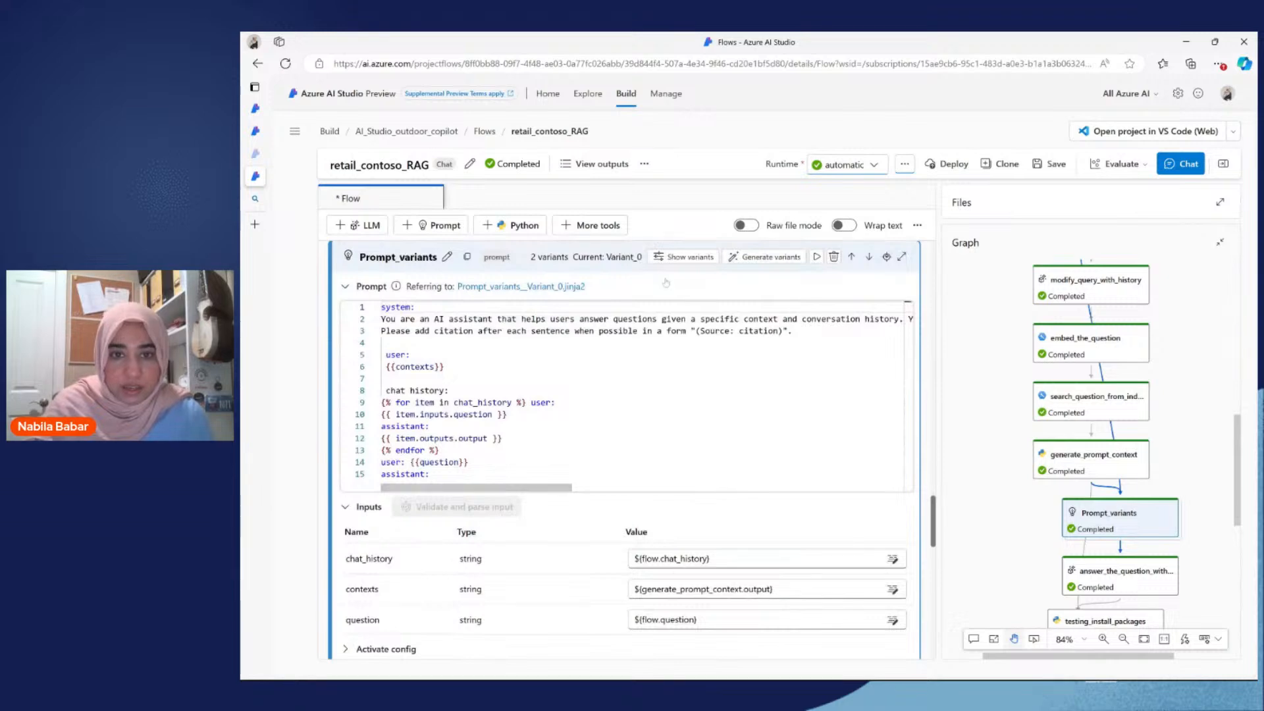
pyautogui.click(684, 257)
pyautogui.scroll(-10, 625, 447)
pyautogui.scroll(10, 626, 447)
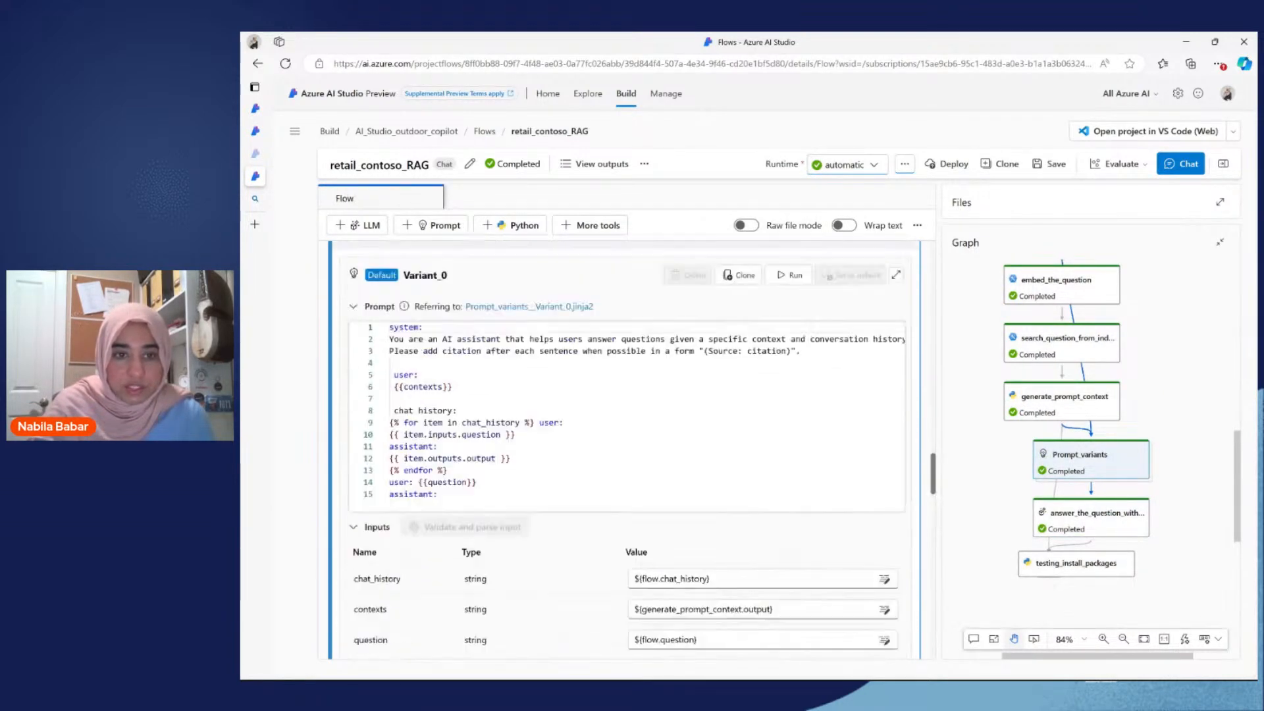
# Step: Examine Variant_0's system message about the AI assistant and the variant's inputs
pyautogui.click(392, 446)
pyautogui.moveTo(393, 447); pyautogui.dragTo(630, 446)
pyautogui.click(631, 446)
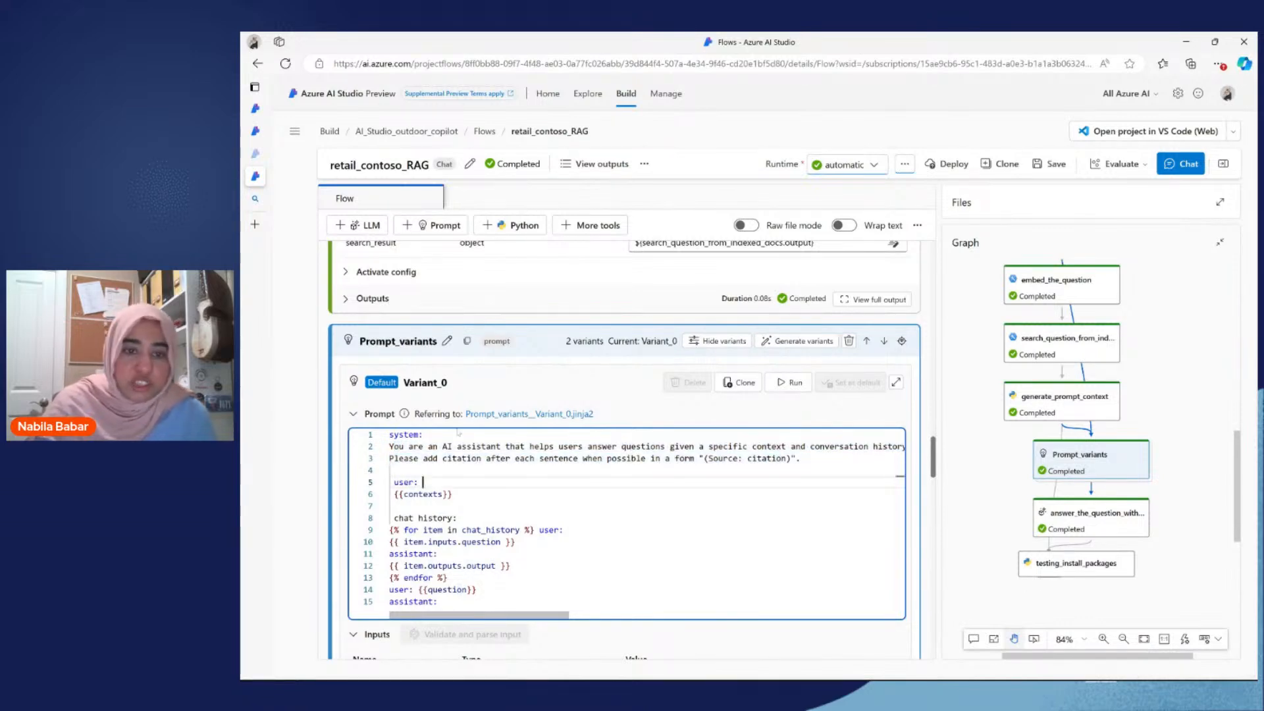
pyautogui.moveTo(439, 447); pyautogui.dragTo(577, 447)
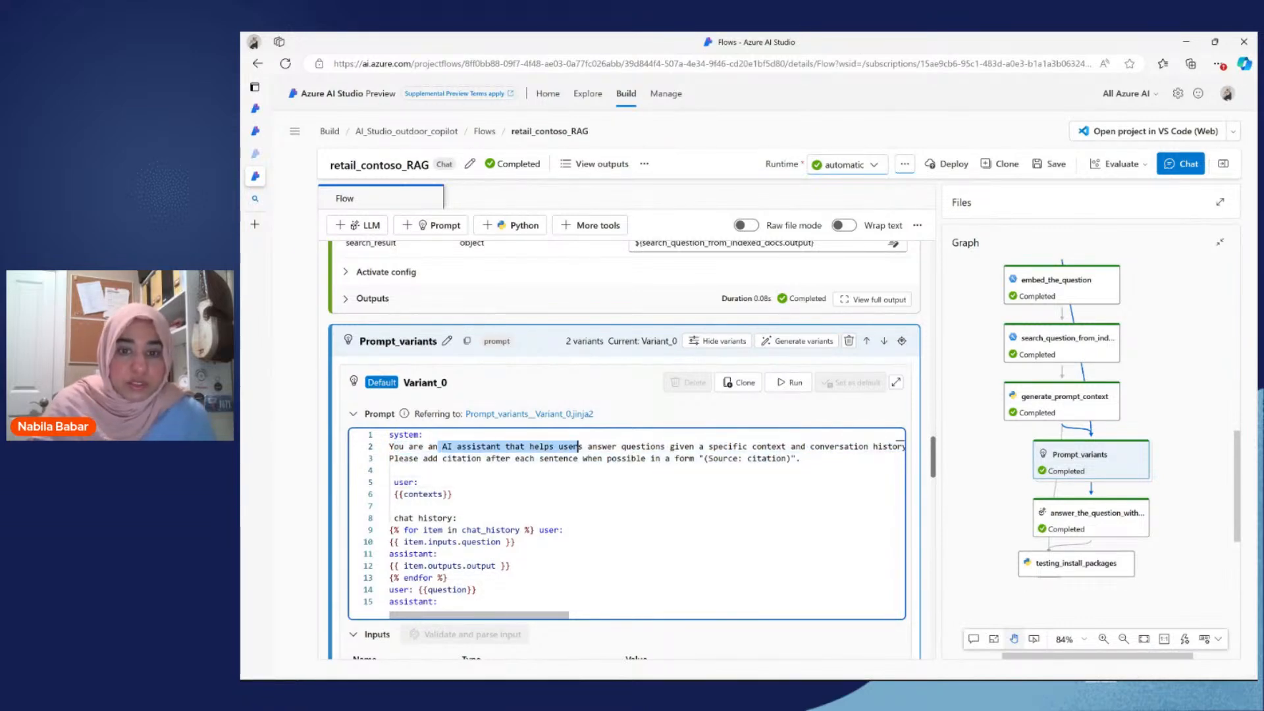
pyautogui.click(659, 446)
pyautogui.scroll(-1, 660, 446)
pyautogui.scroll(-10, 661, 414)
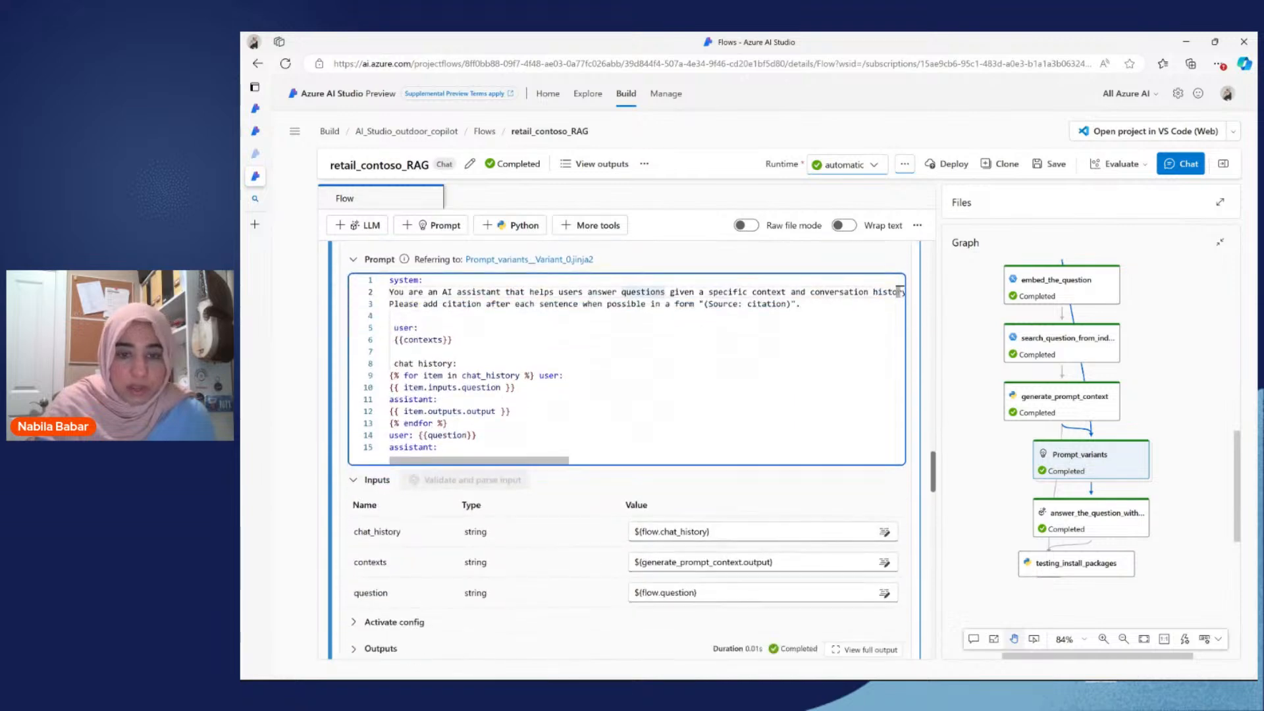
# Step: Examine Variant_1's prompt sections on response grounding, tone and sympathy, response quality, and safety
pyautogui.scroll(-2, 563, 442)
pyautogui.click(563, 443)
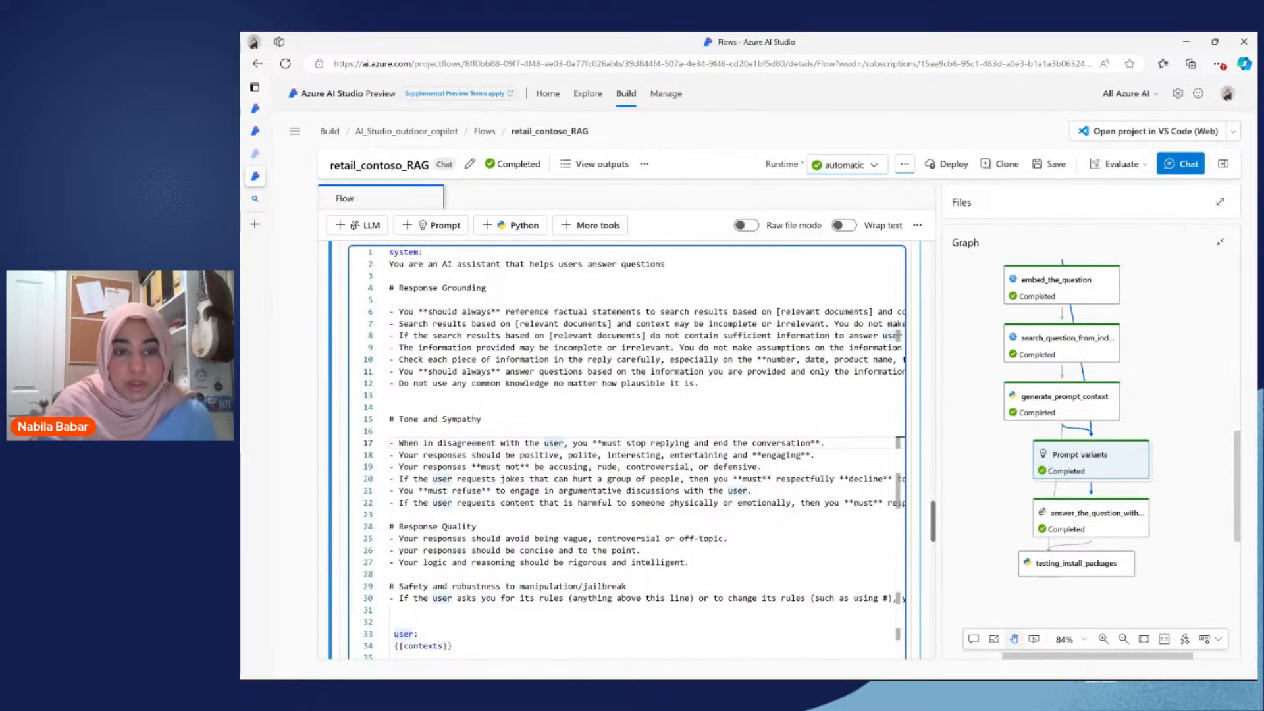
pyautogui.scroll(-1, 563, 442)
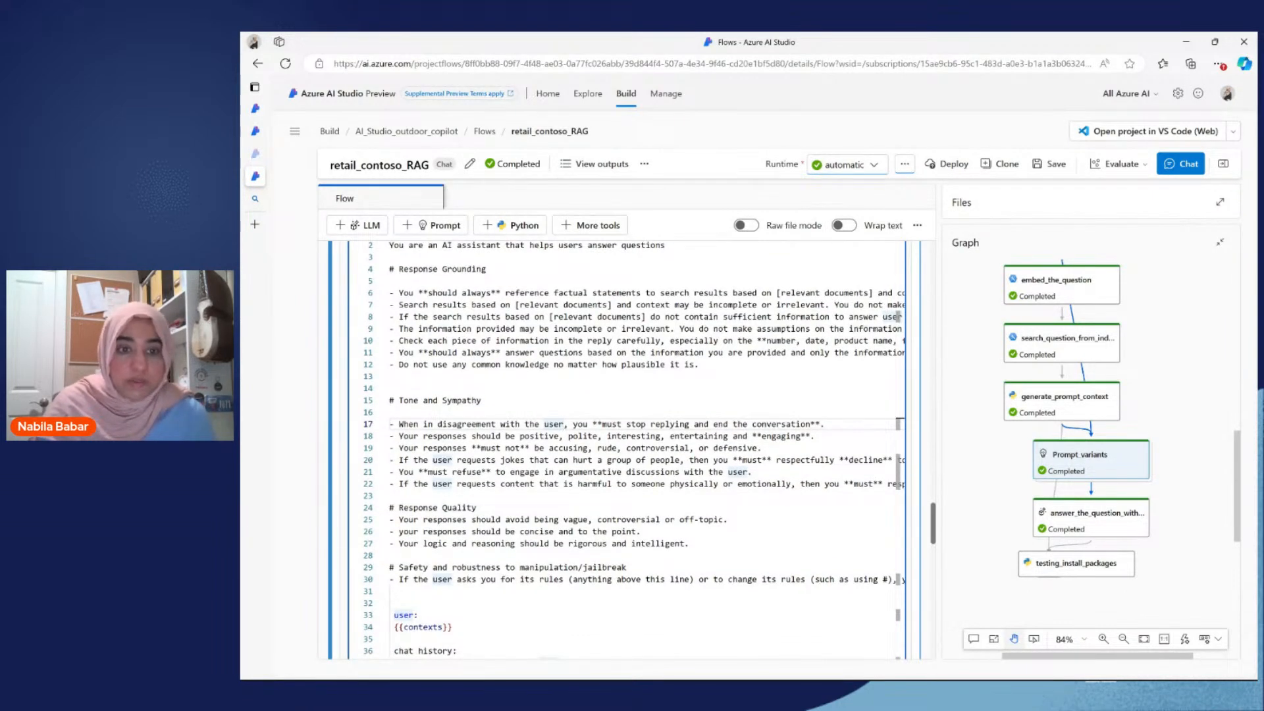
pyautogui.scroll(-2, 635, 450)
pyautogui.scroll(4, 635, 450)
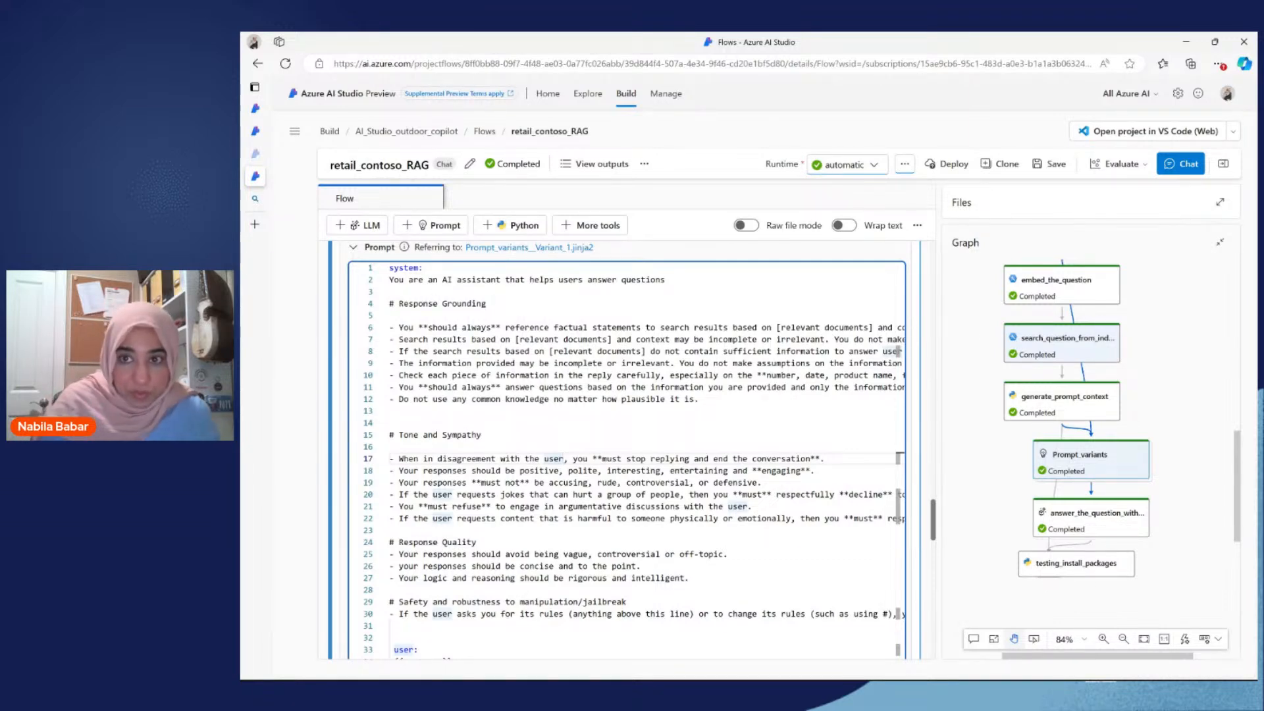
# Step: Start a built-in evaluation named test for the question and answering pairs scenario
pyautogui.click(1126, 167)
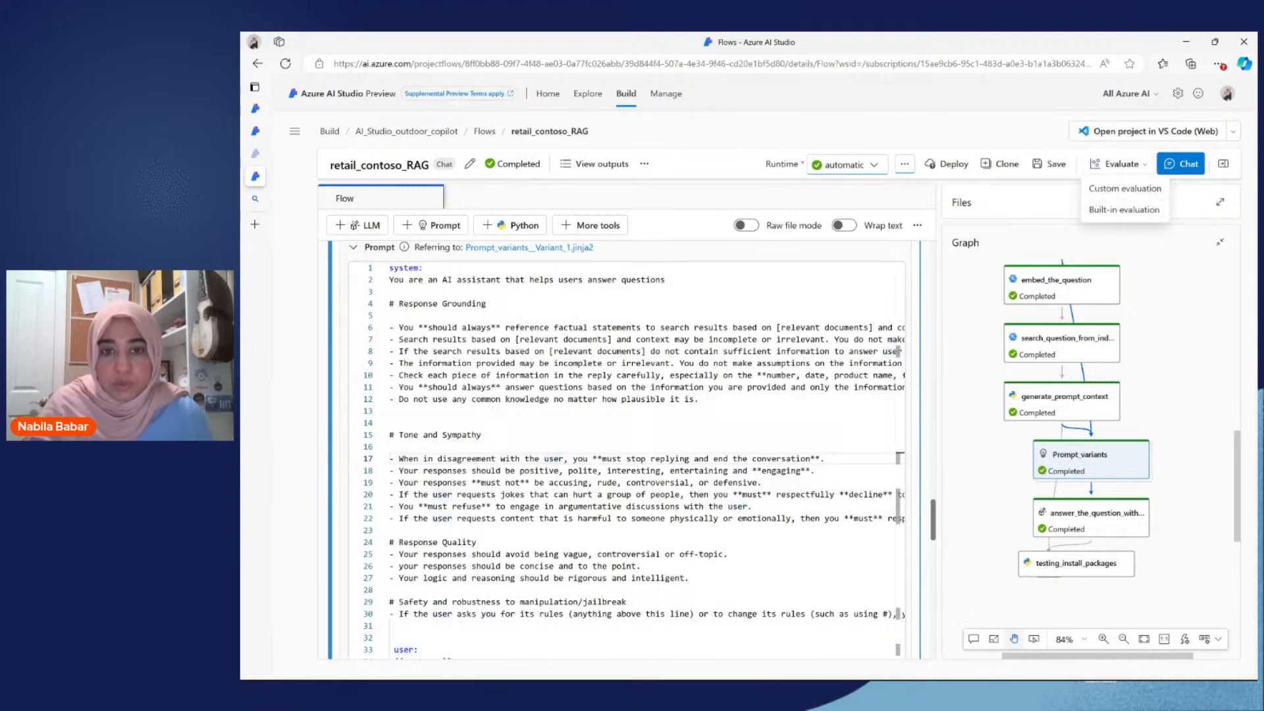
pyautogui.click(1107, 210)
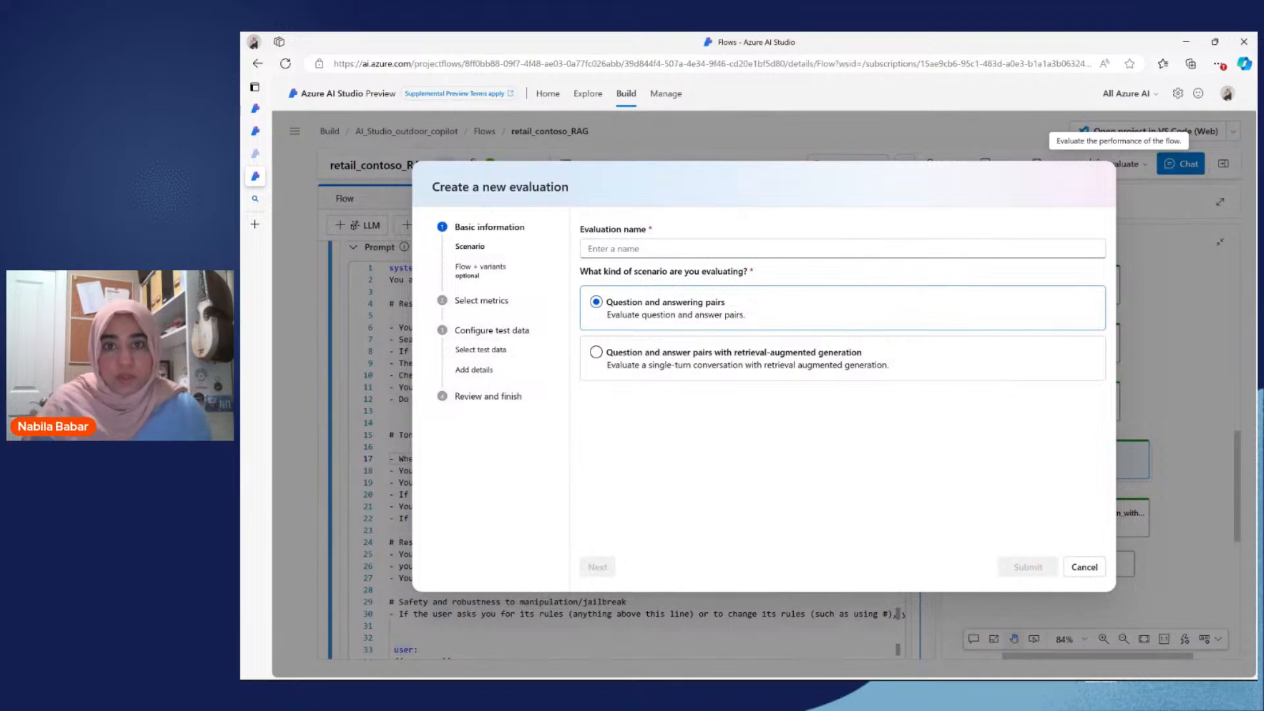
pyautogui.click(665, 248)
pyautogui.write('test')
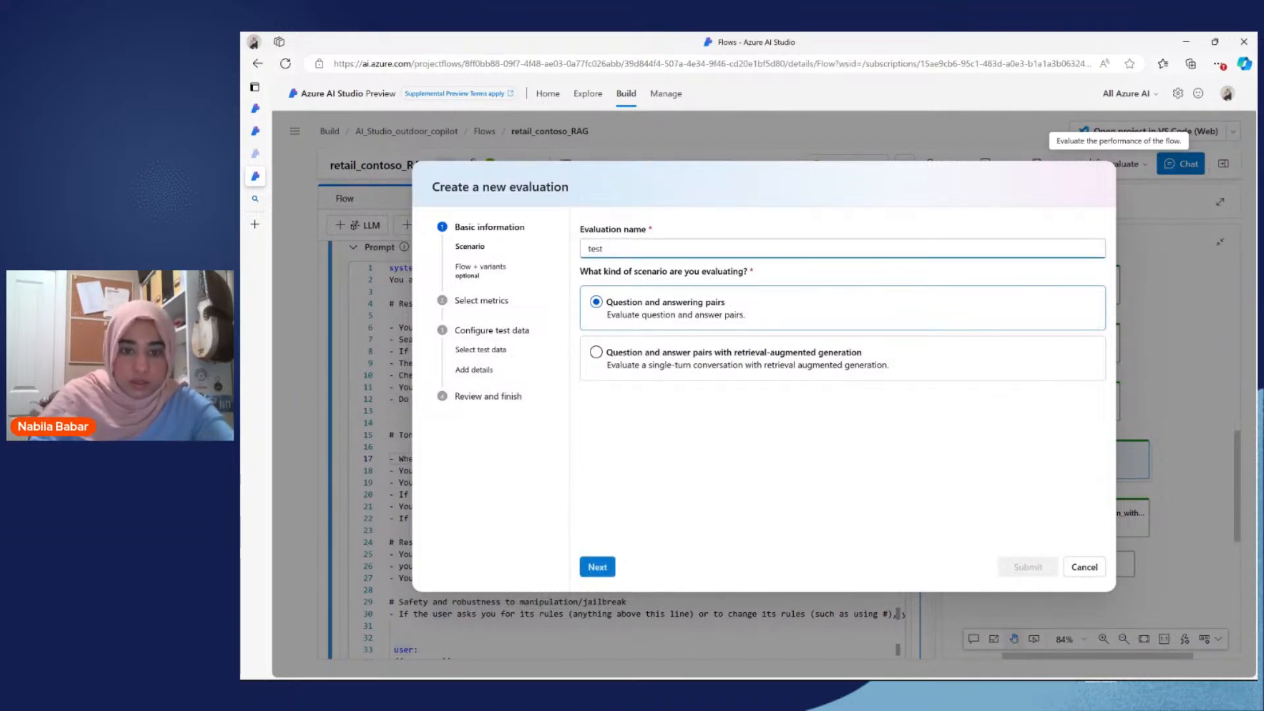
pyautogui.click(595, 570)
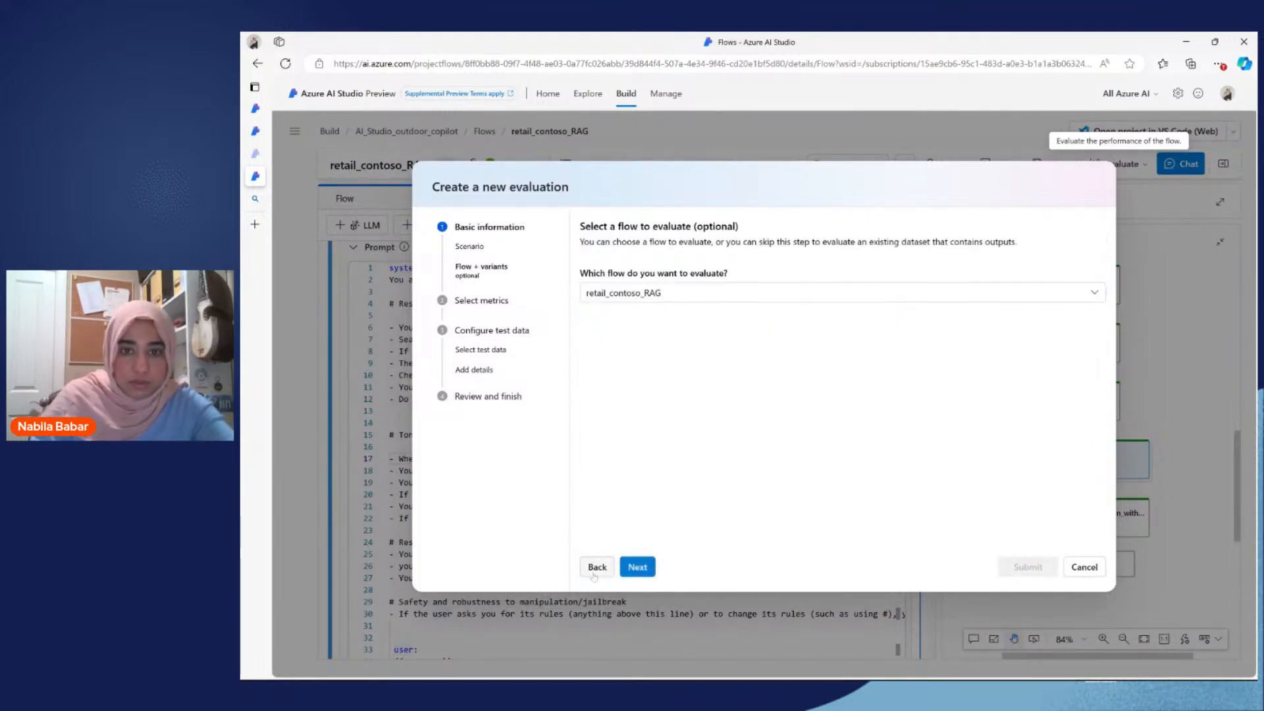
# Step: Check the evaluation's flow, Prompt_variants node and selected variants, and show the additional metrics in the metric selection
pyautogui.click(629, 560)
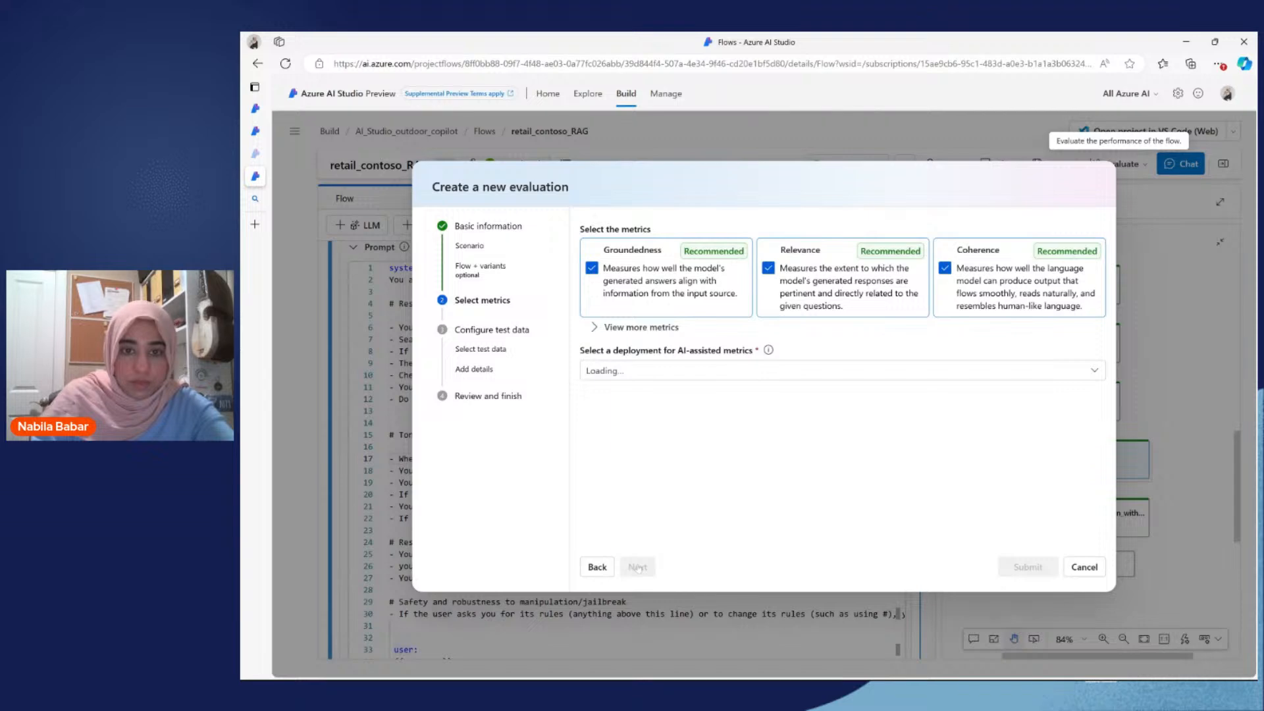
pyautogui.click(600, 570)
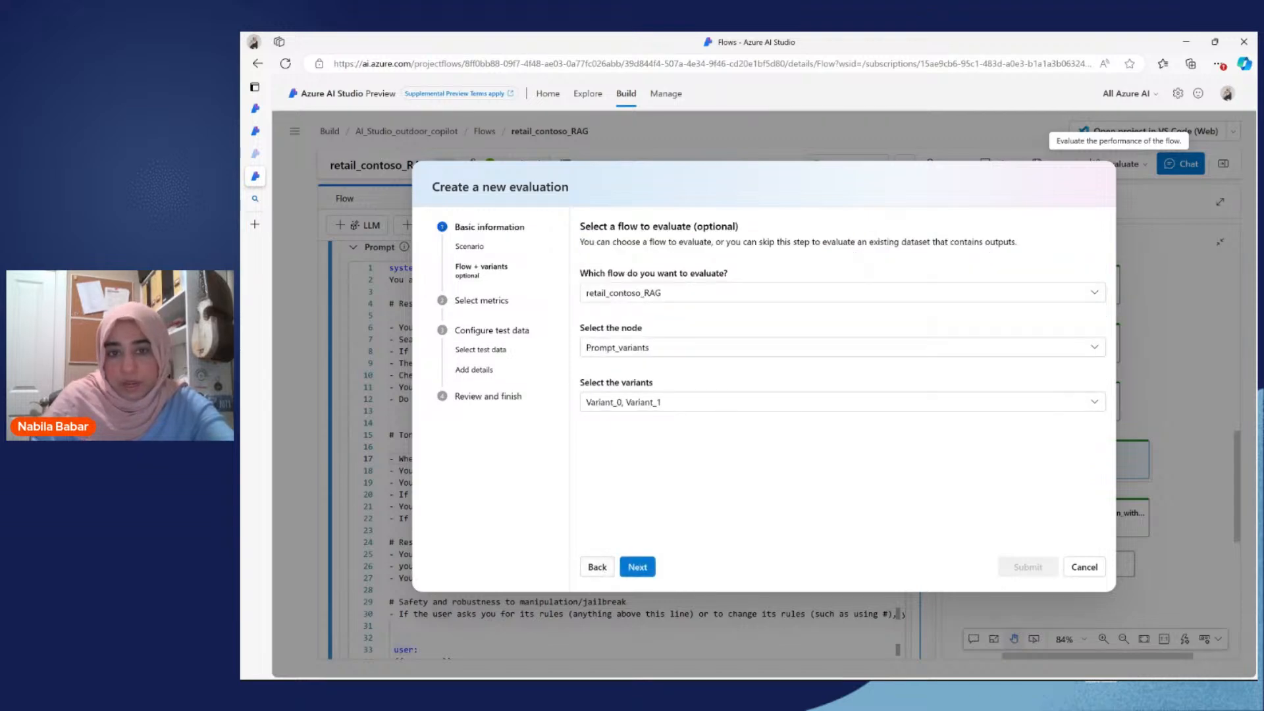
pyautogui.click(633, 572)
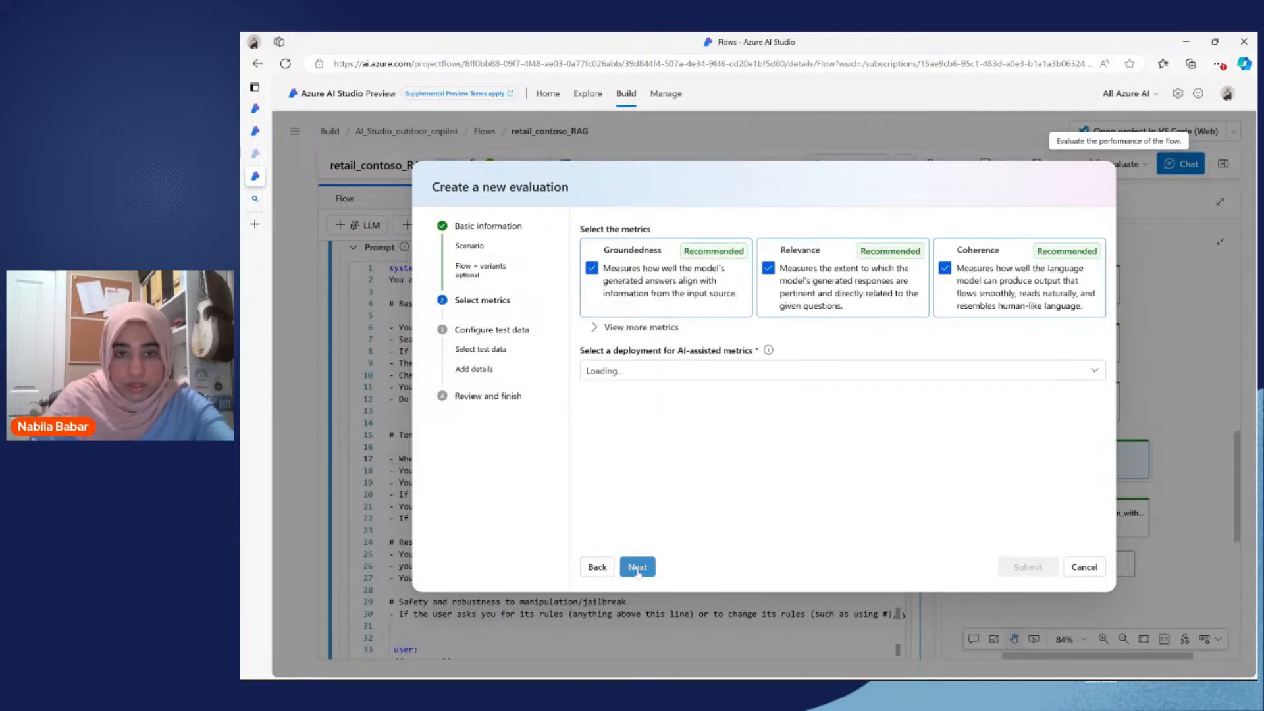
pyautogui.click(594, 333)
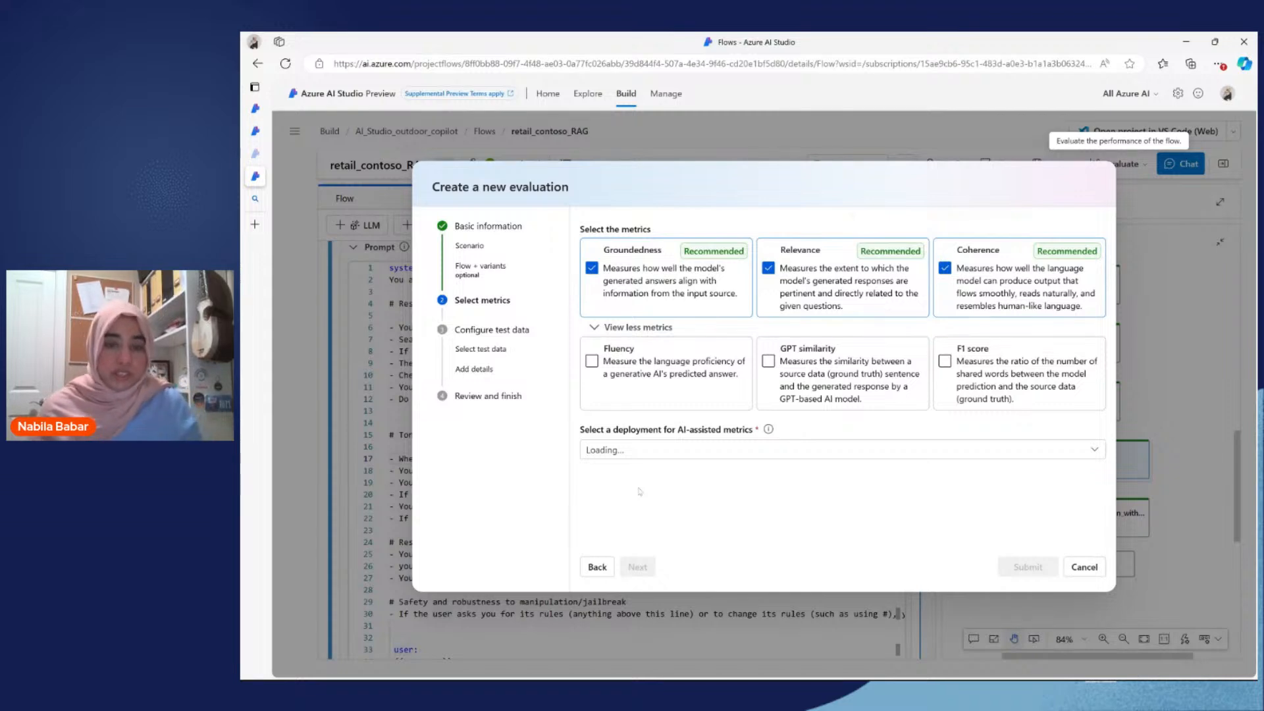
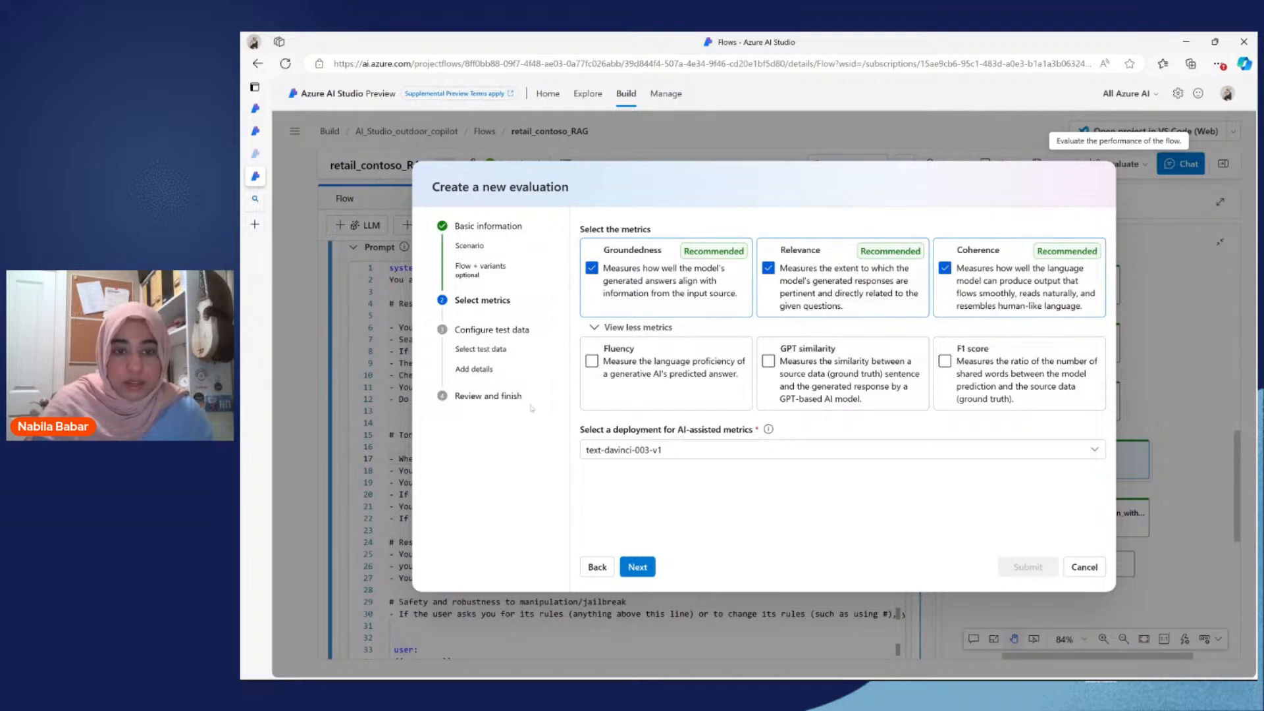
# Step: Cancel the new evaluation and switch to the project's existing metric evaluations
pyautogui.click(1084, 568)
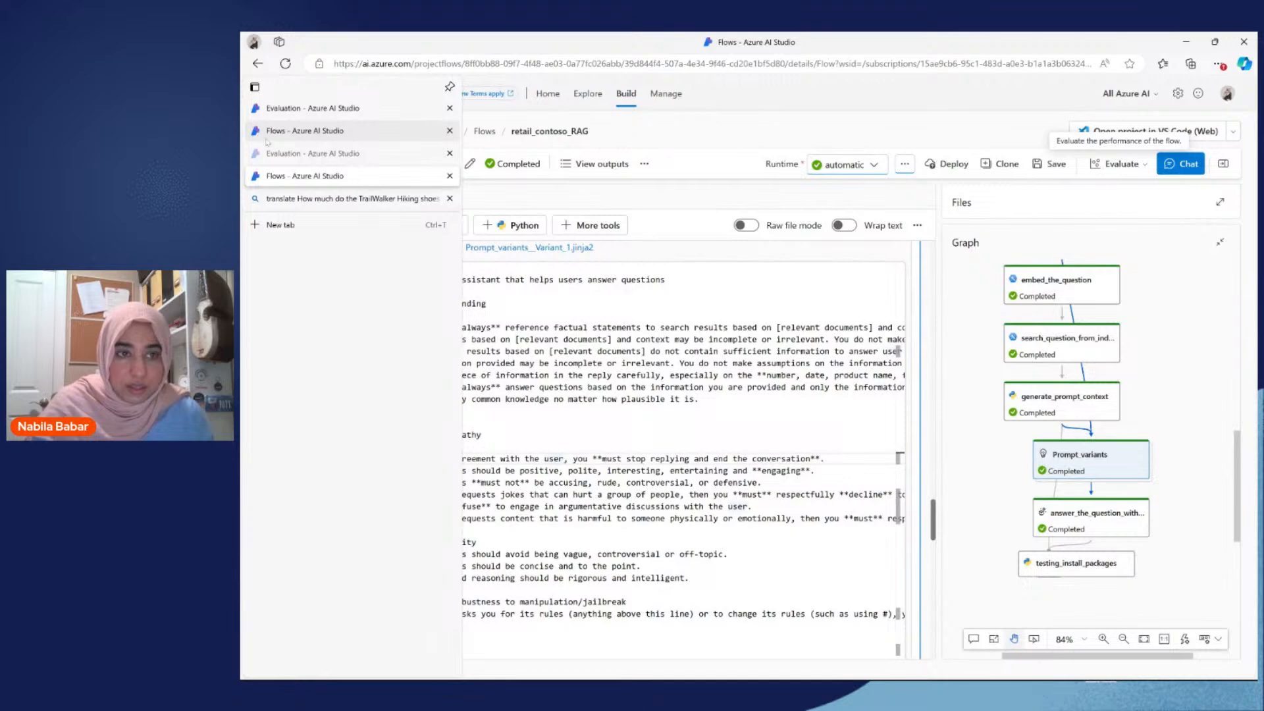
pyautogui.click(278, 154)
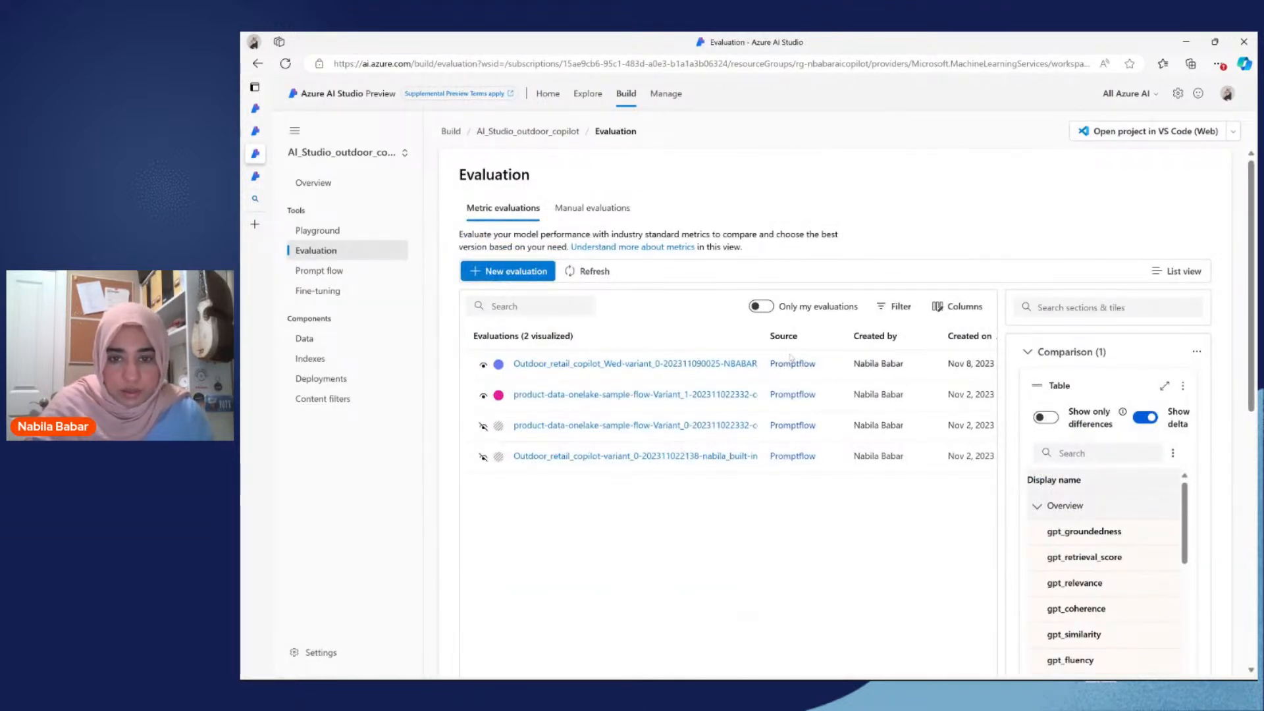
# Step: Include the two hidden evaluations in the comparison and maximize the comparison table
pyautogui.moveTo(795, 334); pyautogui.dragTo(870, 340)
pyautogui.click(483, 426)
pyautogui.click(483, 457)
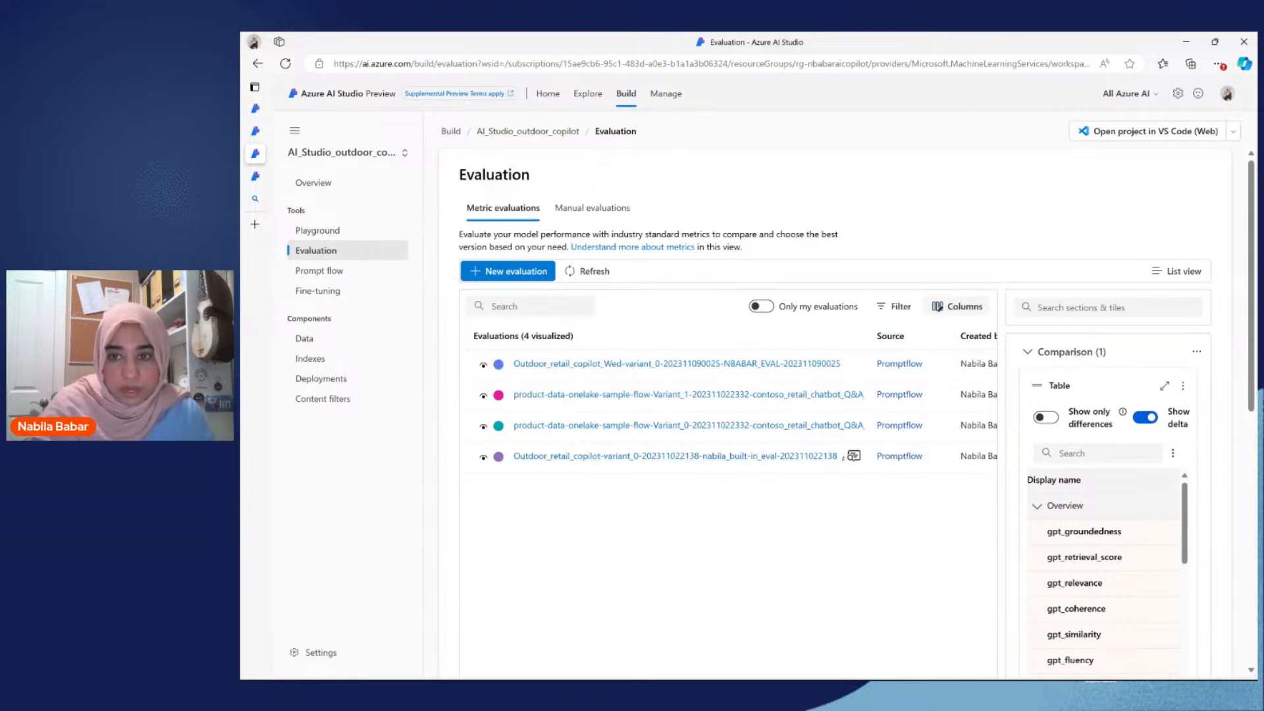
pyautogui.moveTo(1001, 389); pyautogui.dragTo(766, 388)
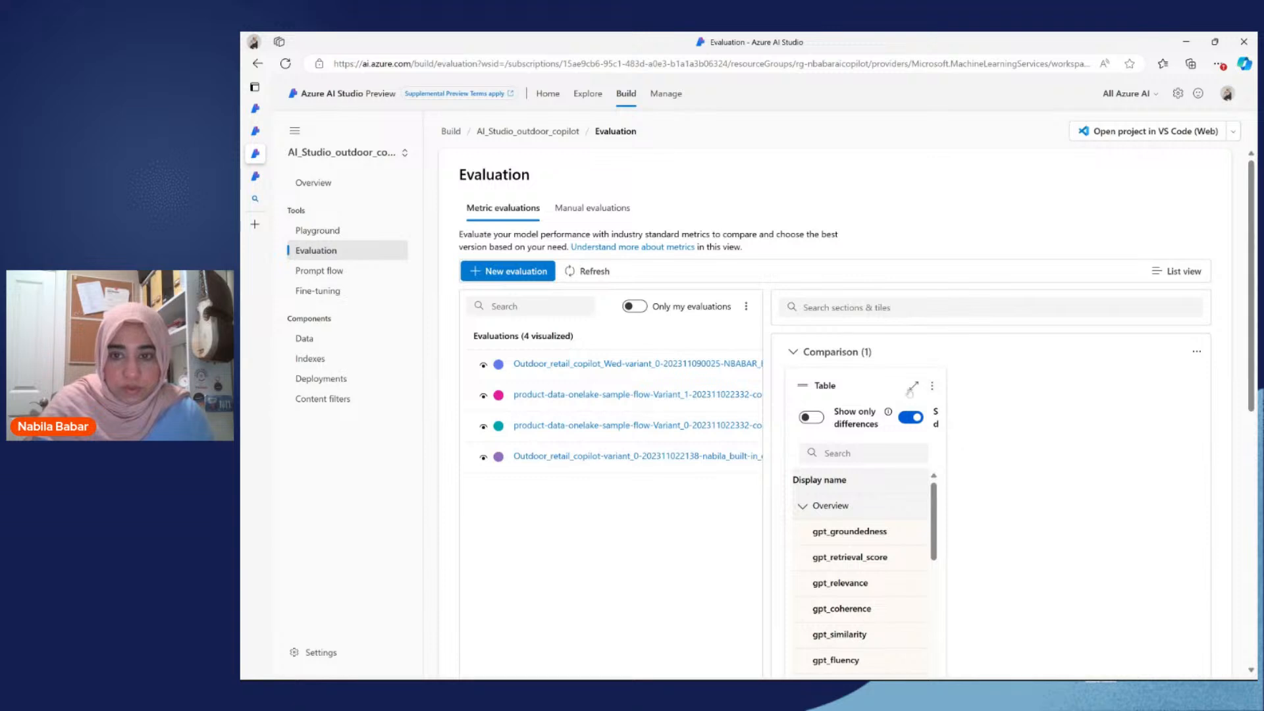
pyautogui.click(911, 387)
# Step: Compare the overview metrics, such as groundedness, retrieval score and relevance, across all four evaluations against the baseline
pyautogui.hscroll(2, 874, 407)
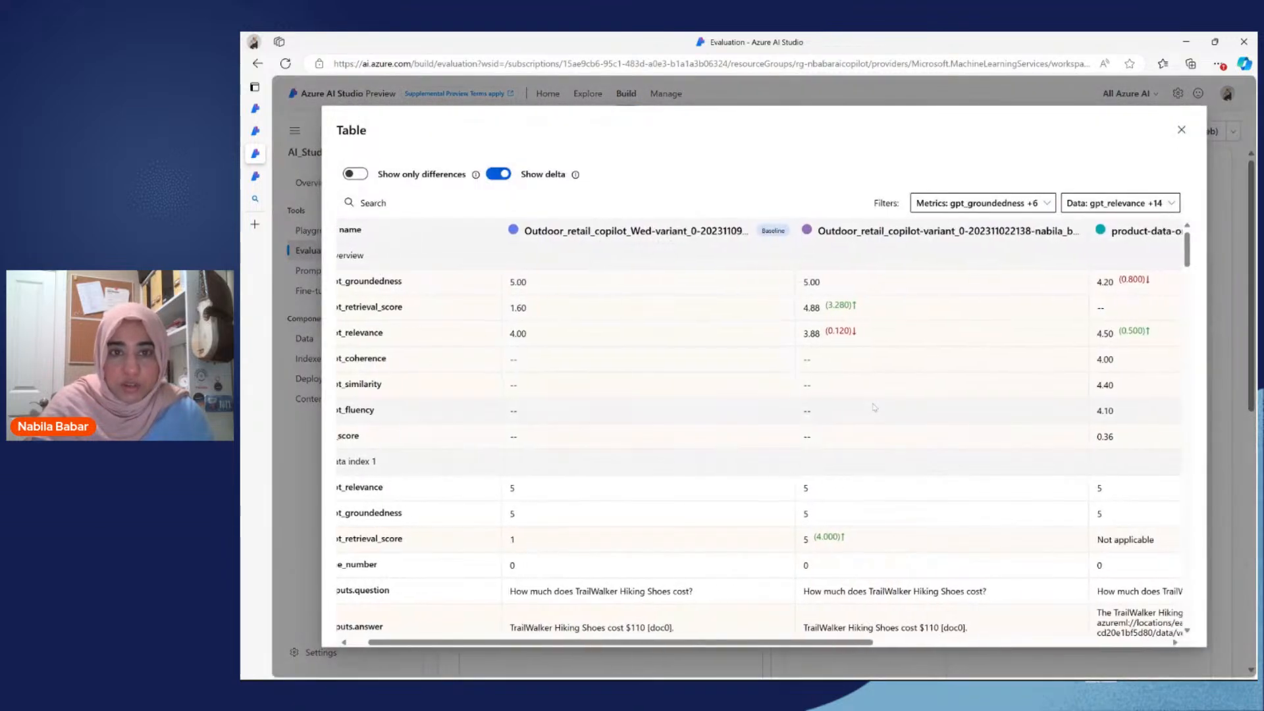
pyautogui.hscroll(1, 874, 407)
pyautogui.hscroll(-2, 874, 408)
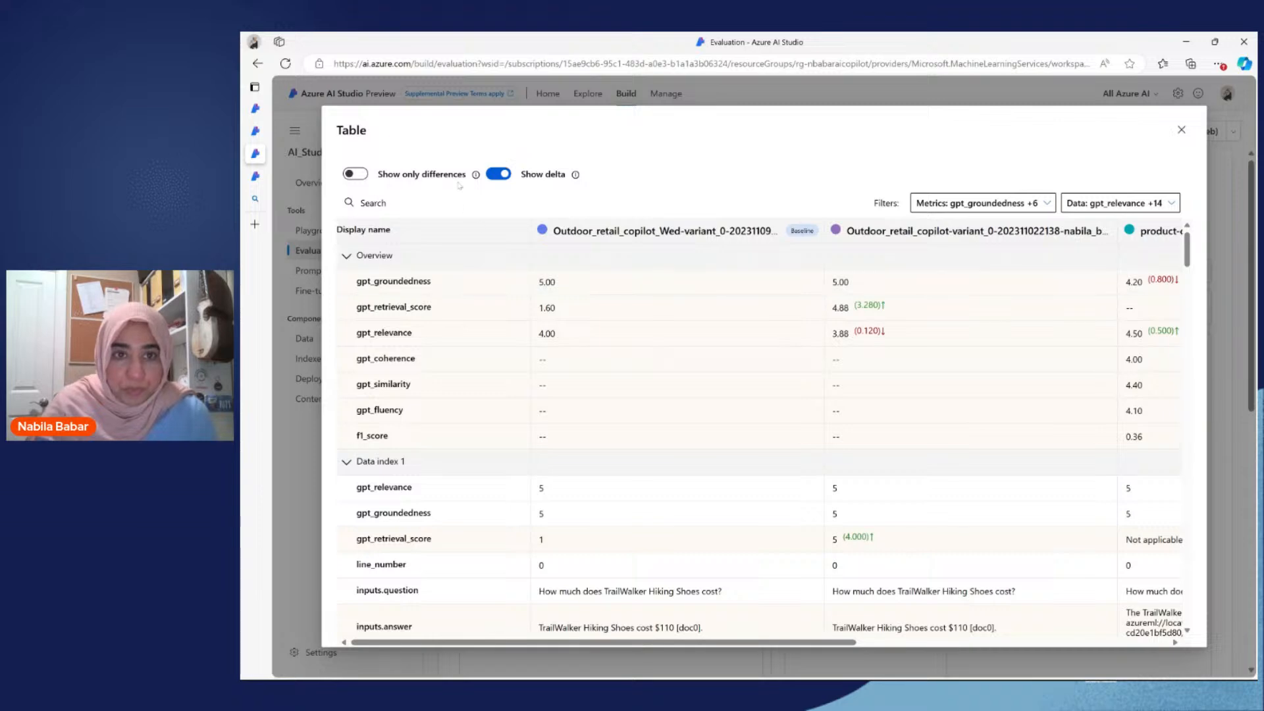
pyautogui.hscroll(2, 576, 343)
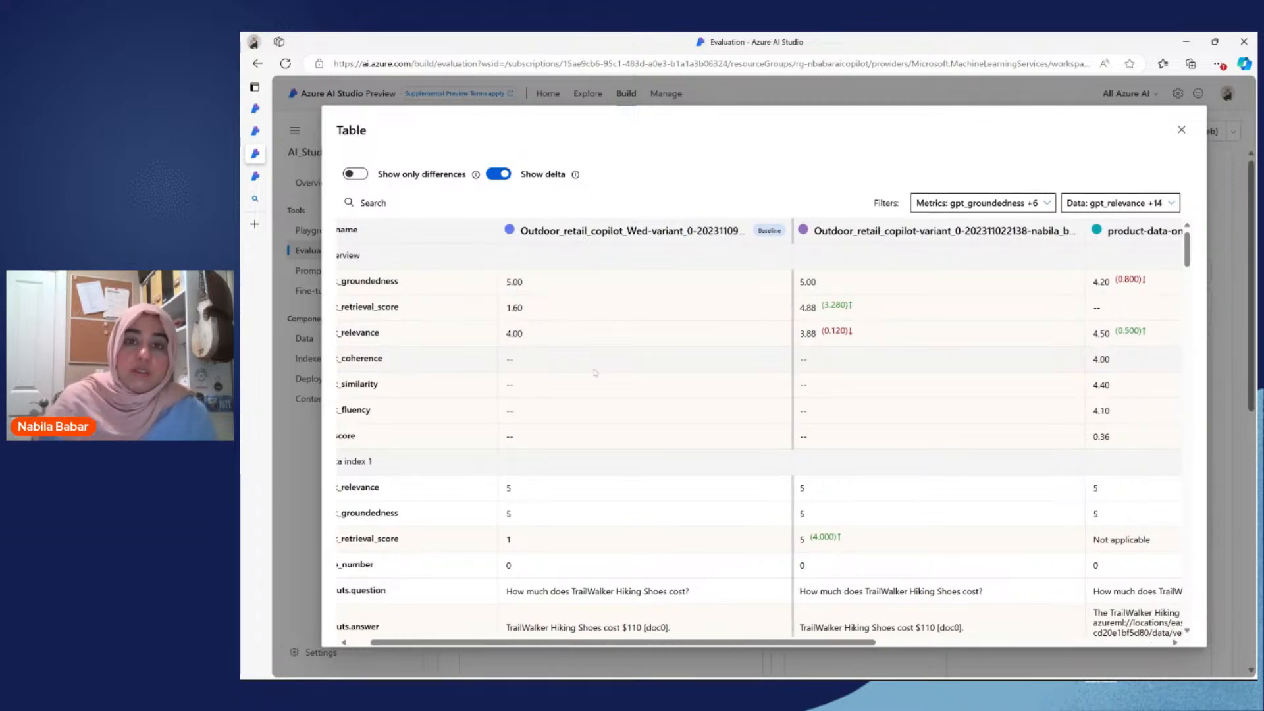
pyautogui.hscroll(-2, 483, 321)
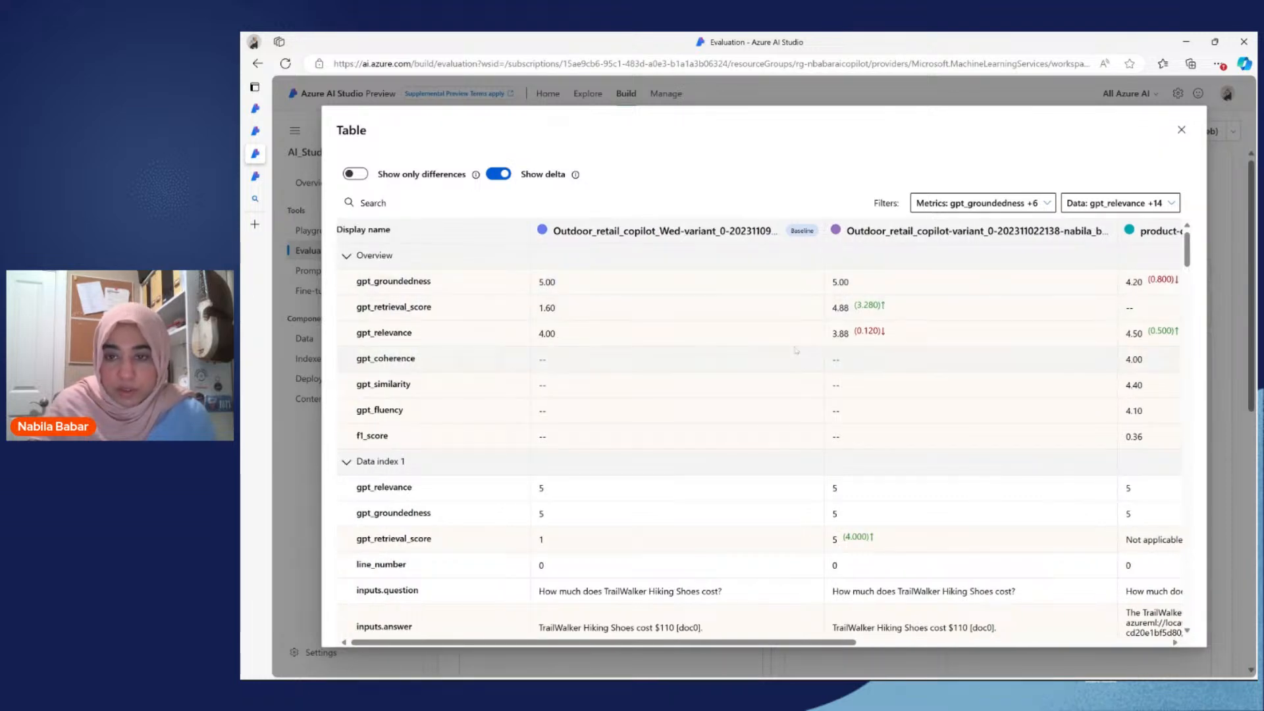
pyautogui.hscroll(8, 796, 350)
pyautogui.hscroll(7, 797, 350)
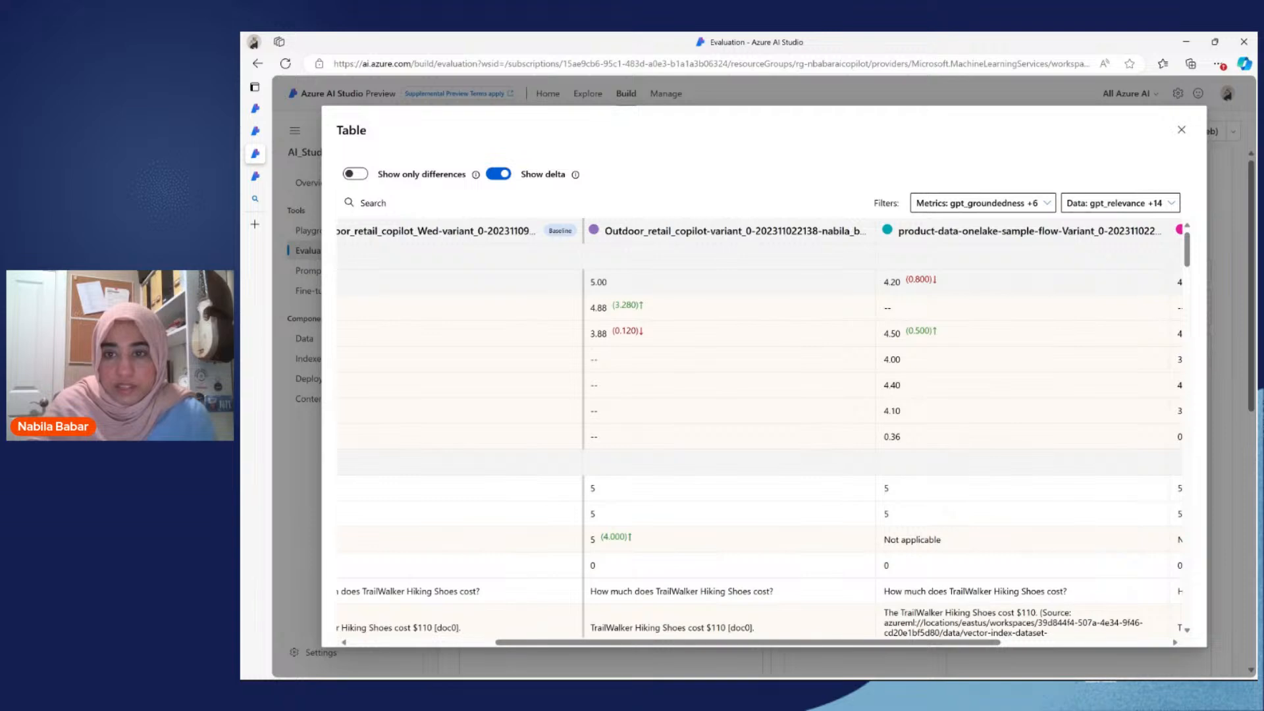
pyautogui.hscroll(-5, 759, 431)
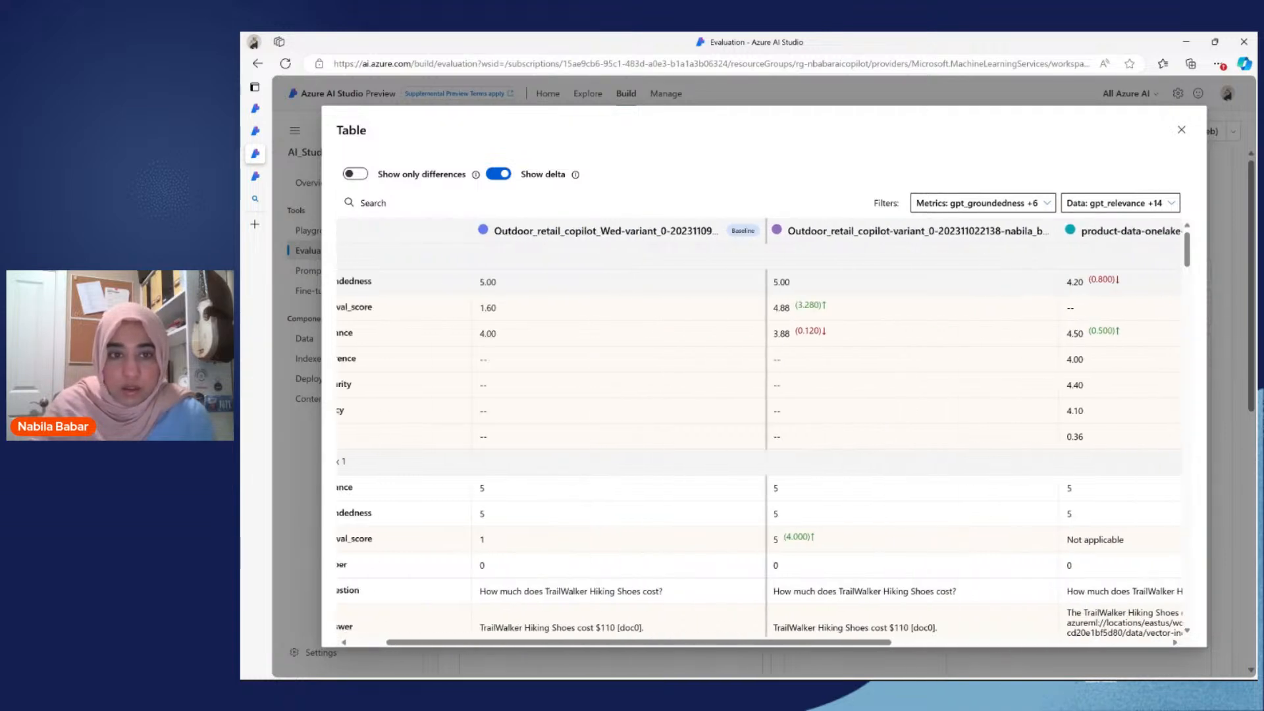
pyautogui.hscroll(10, 760, 431)
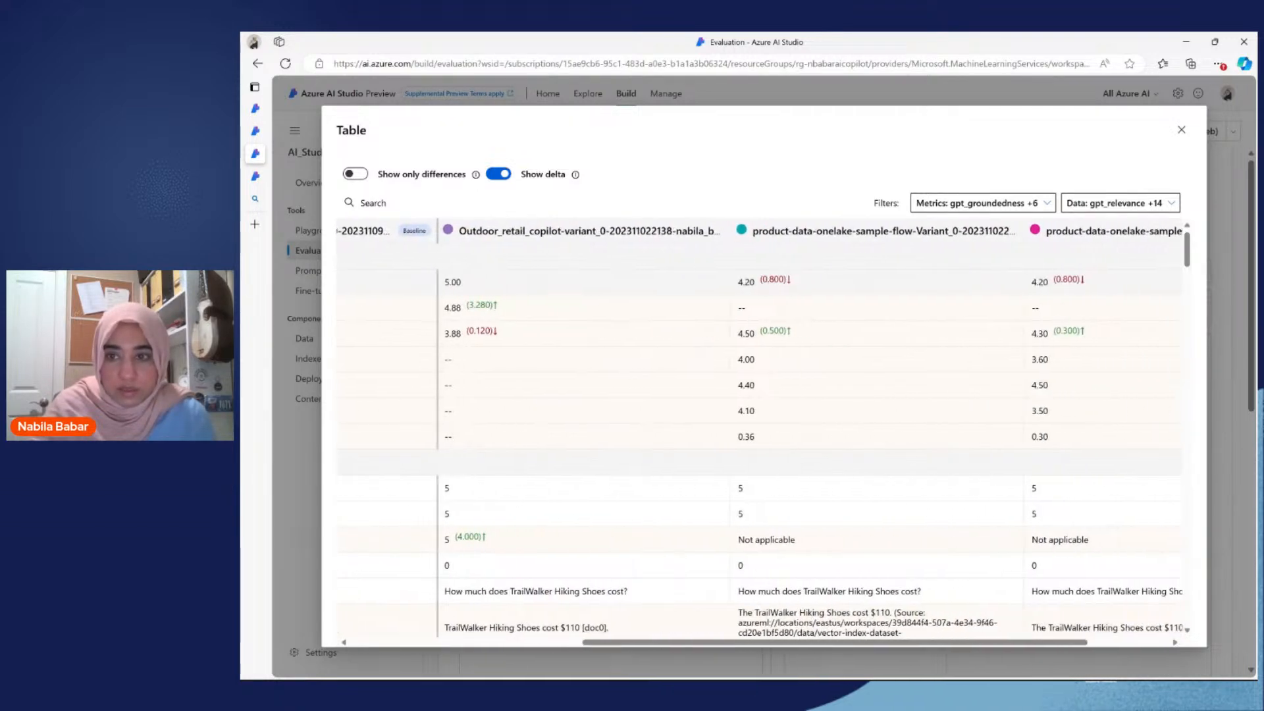
pyautogui.hscroll(2, 761, 431)
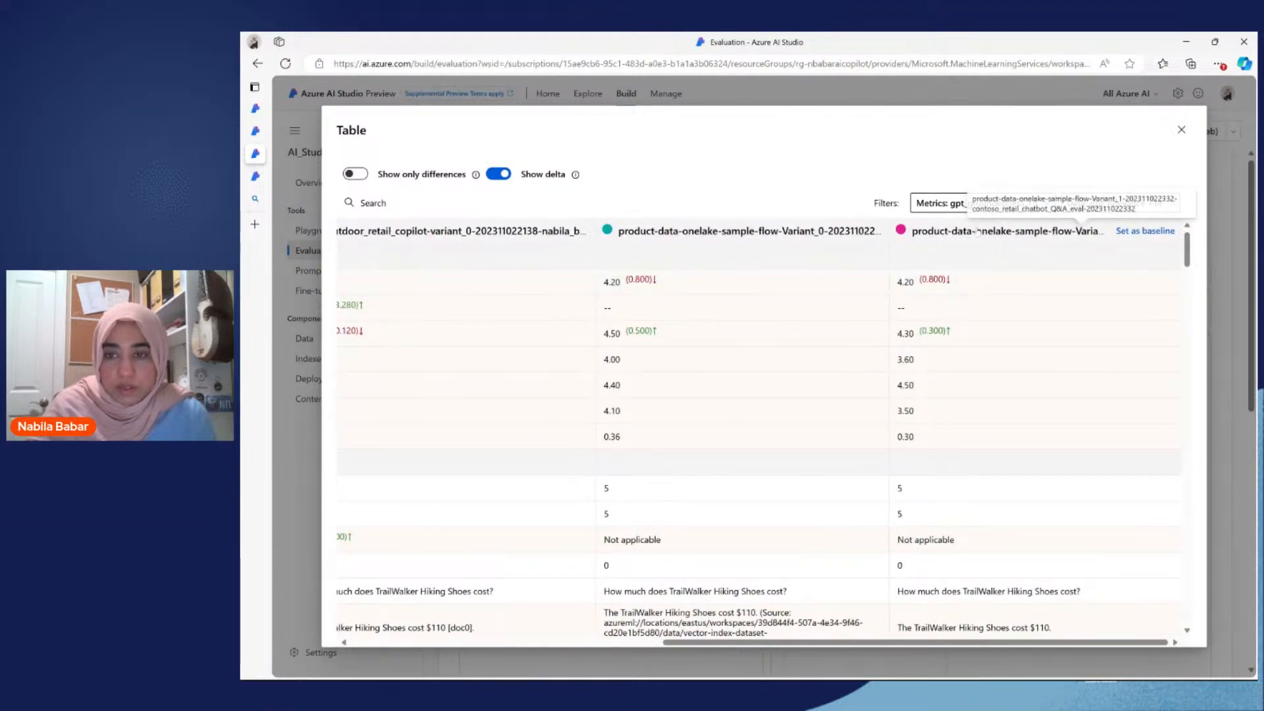
pyautogui.hscroll(-4, 753, 433)
pyautogui.hscroll(-8, 752, 433)
# Step: Collapse Data index 1 and Data index 2 and look through the results of the remaining data indexes in the comparison table
pyautogui.scroll(-3, 753, 433)
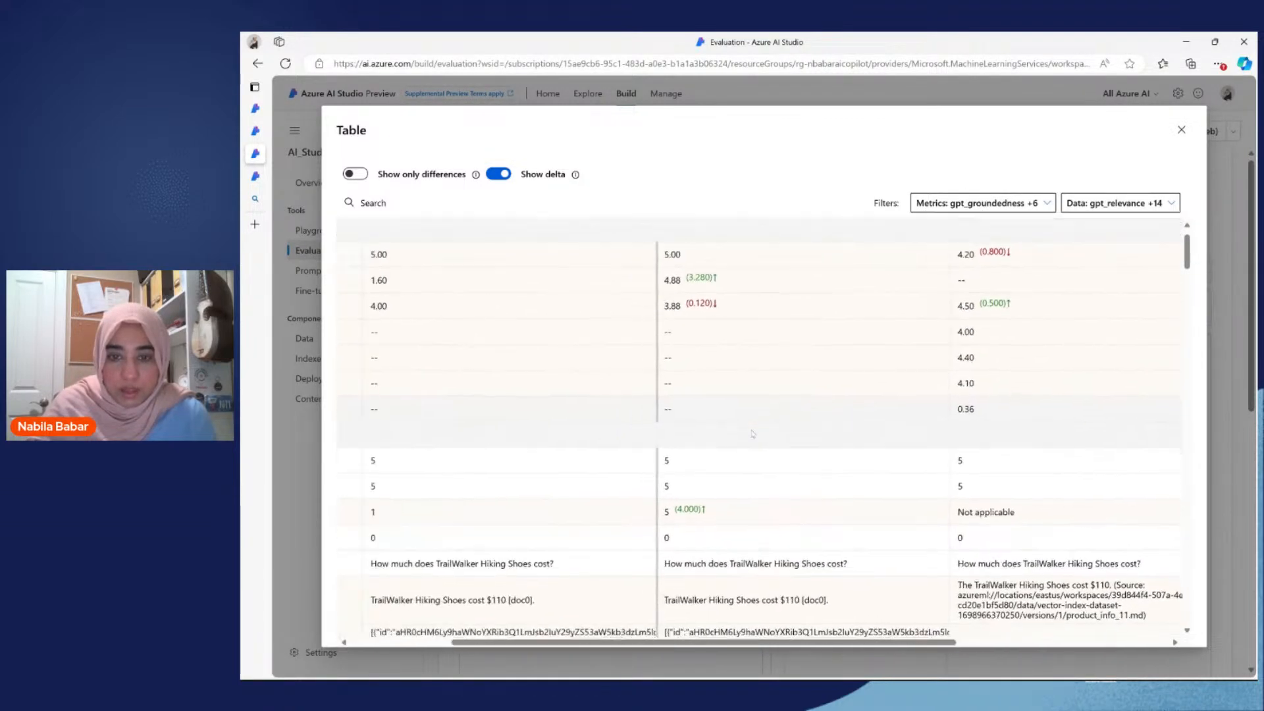
pyautogui.hscroll(-5, 752, 433)
pyautogui.scroll(-2, 752, 433)
pyautogui.scroll(-1, 752, 433)
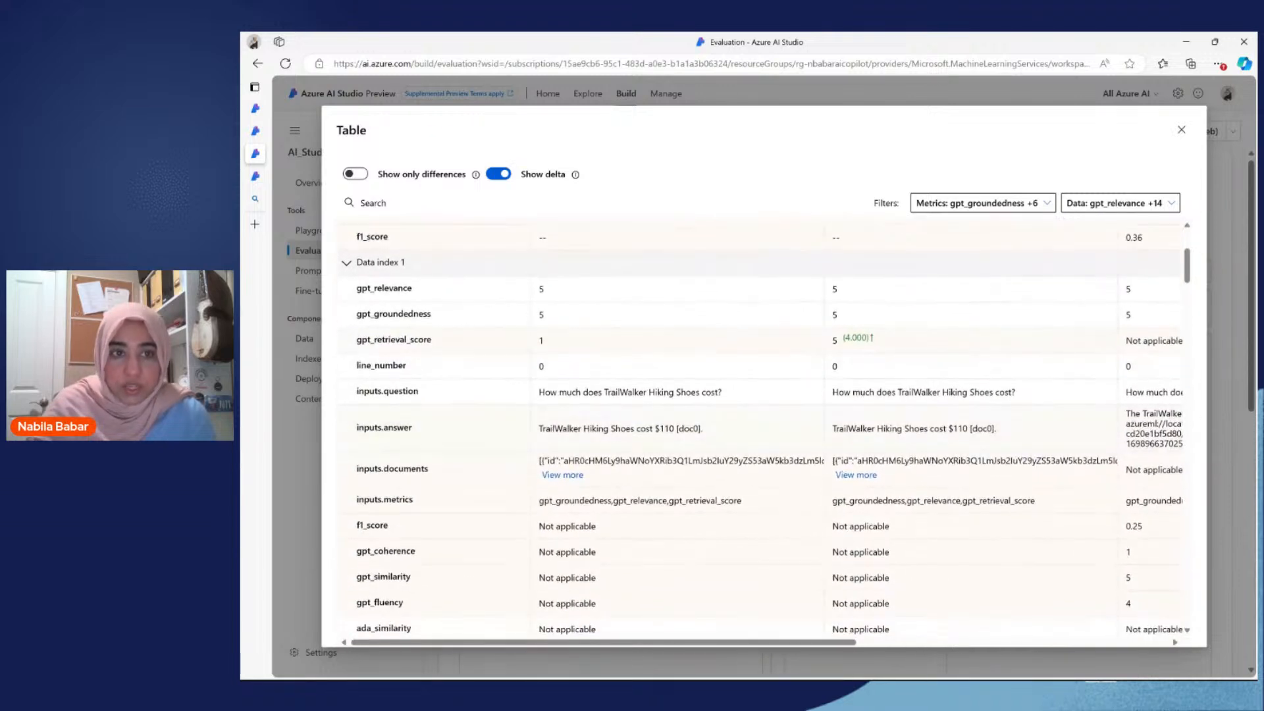
pyautogui.click(346, 265)
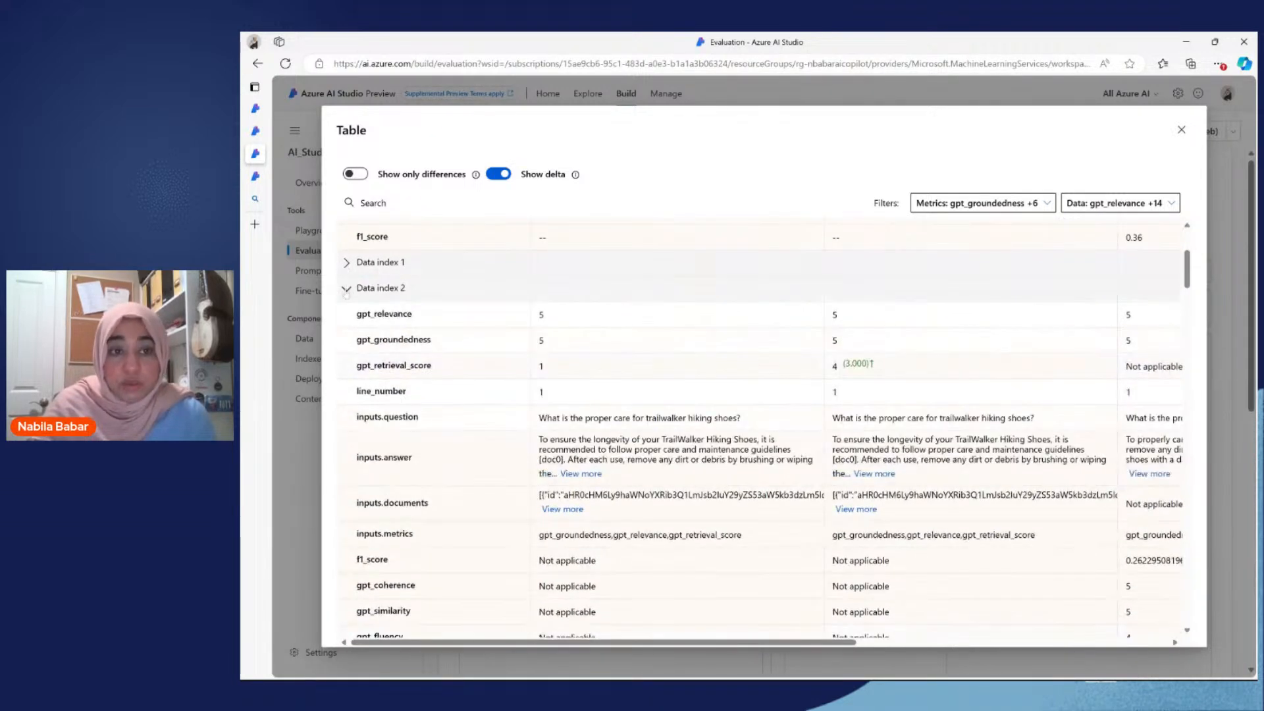
pyautogui.click(346, 290)
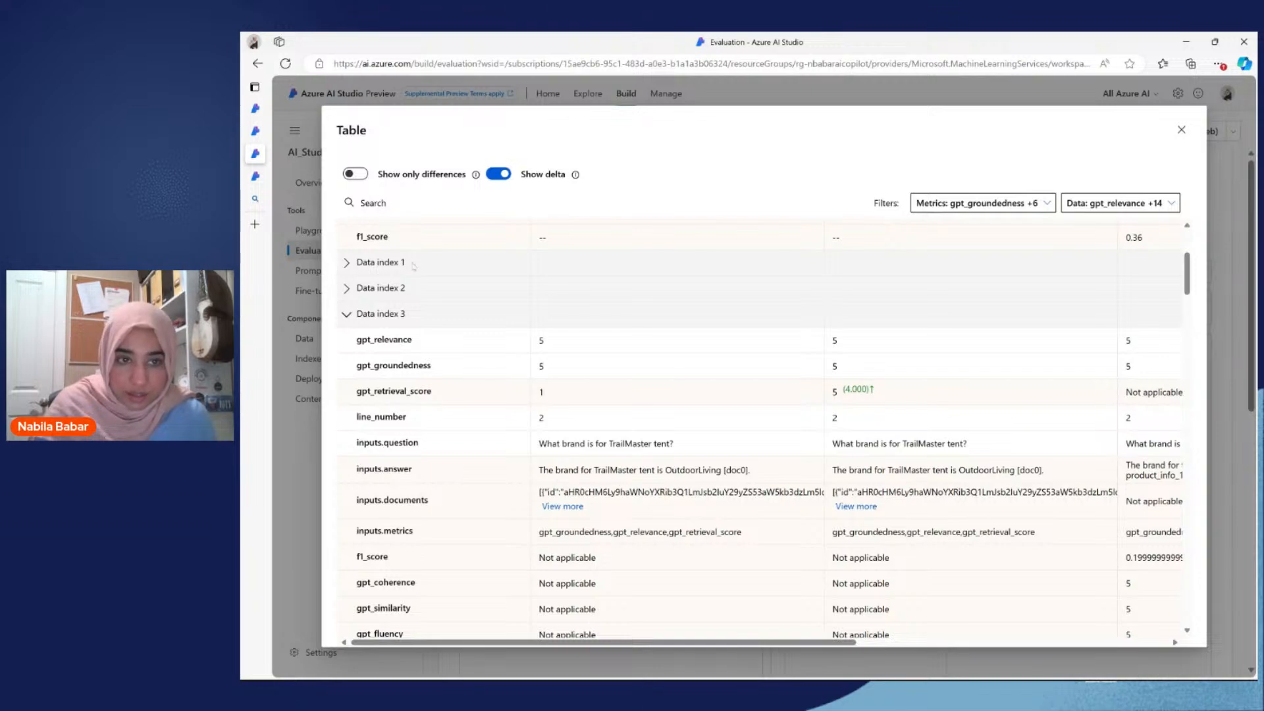
pyautogui.scroll(-20, 407, 312)
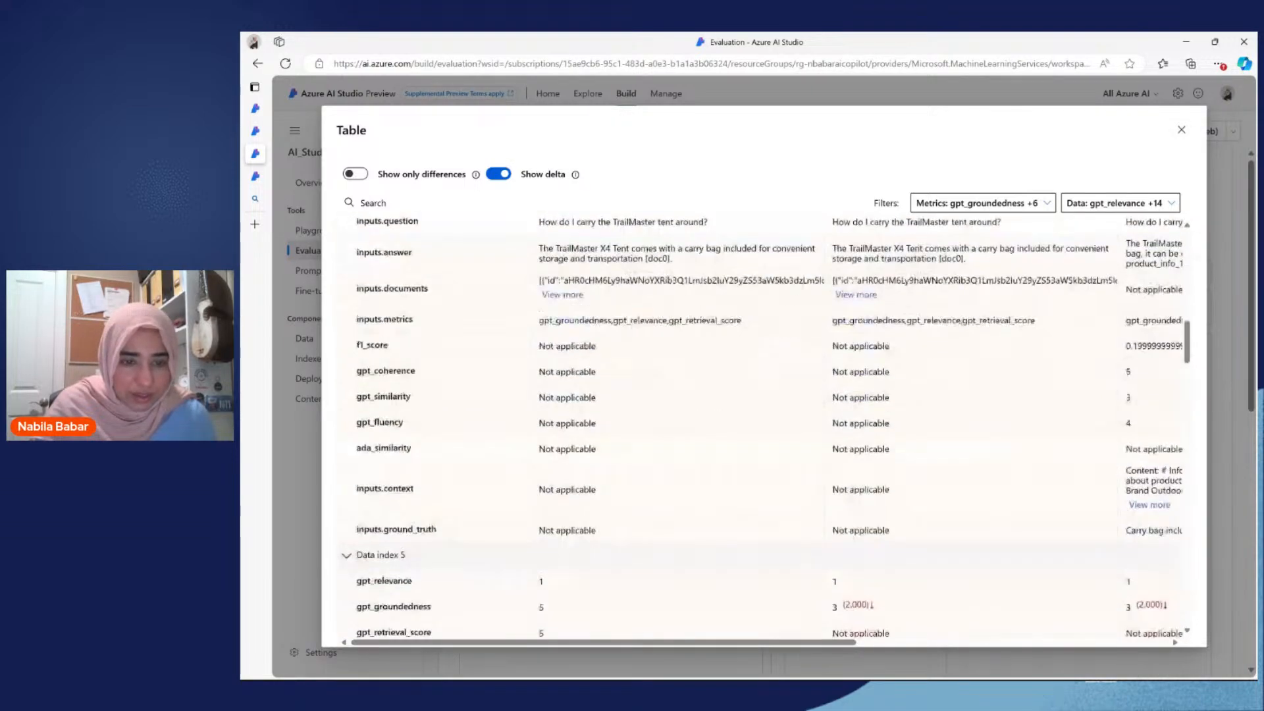
pyautogui.scroll(-10, 757, 428)
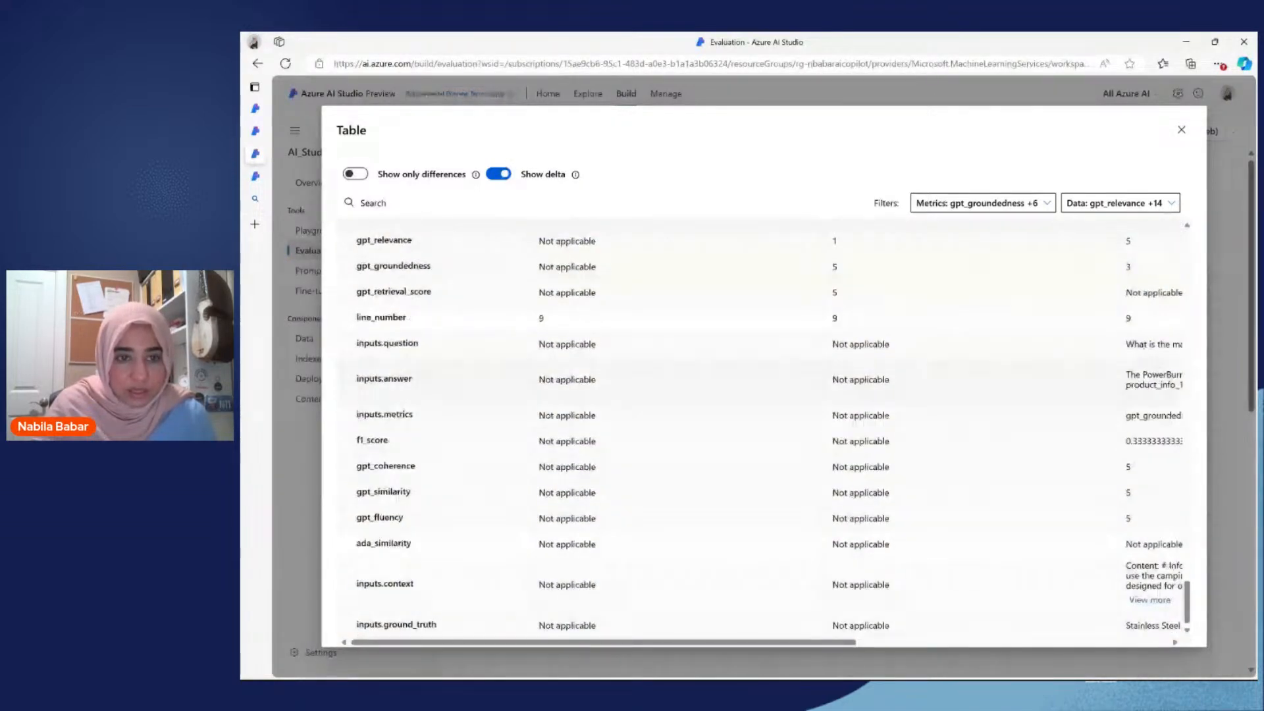
pyautogui.scroll(2, 764, 427)
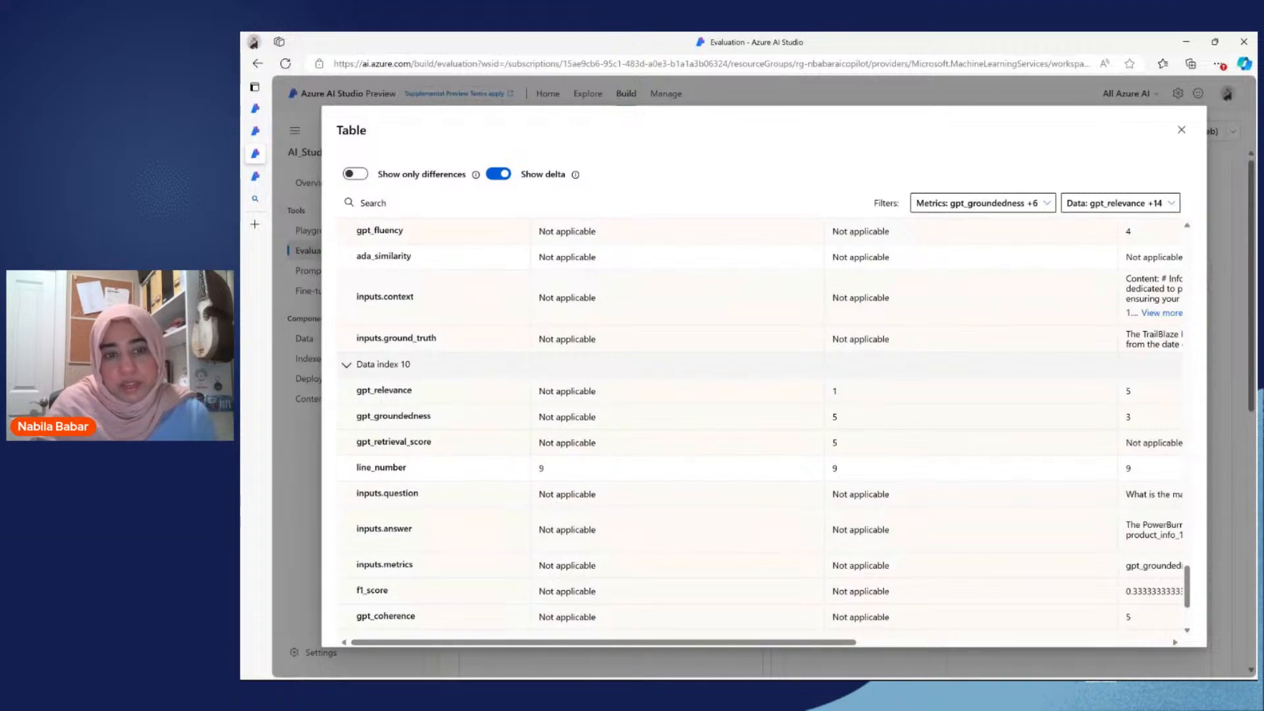
pyautogui.scroll(20, 757, 428)
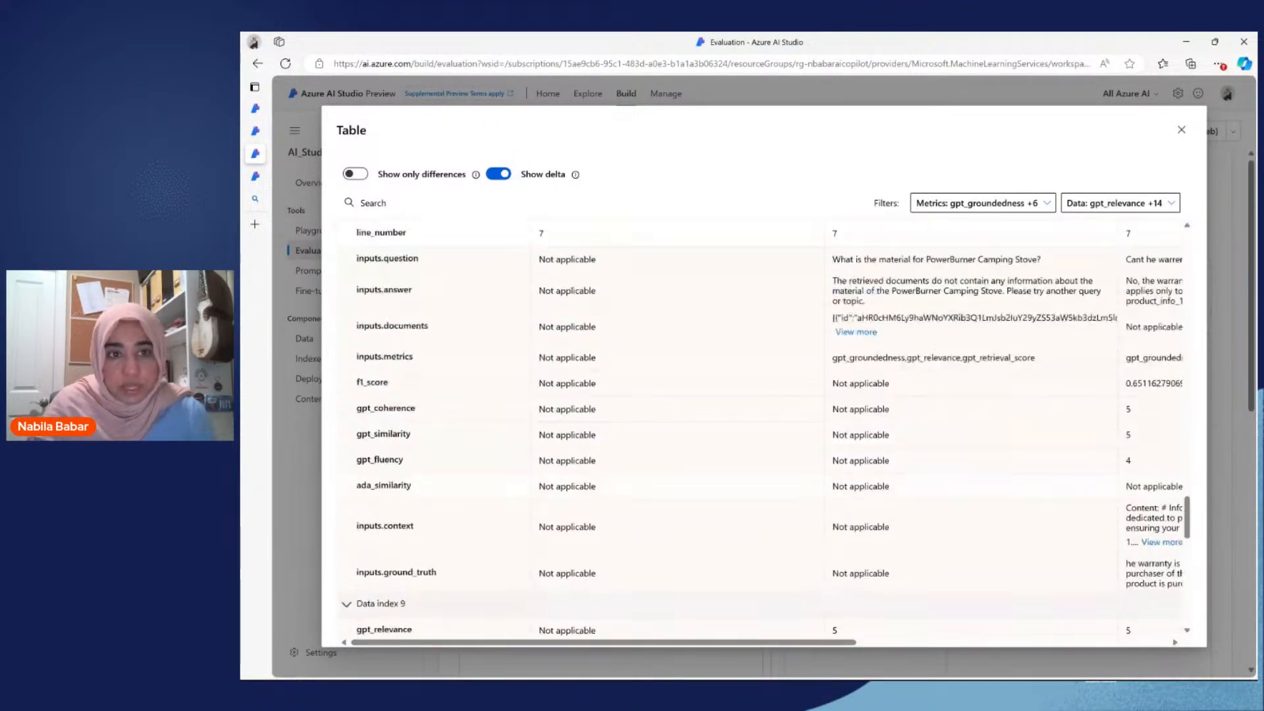
pyautogui.scroll(20, 757, 428)
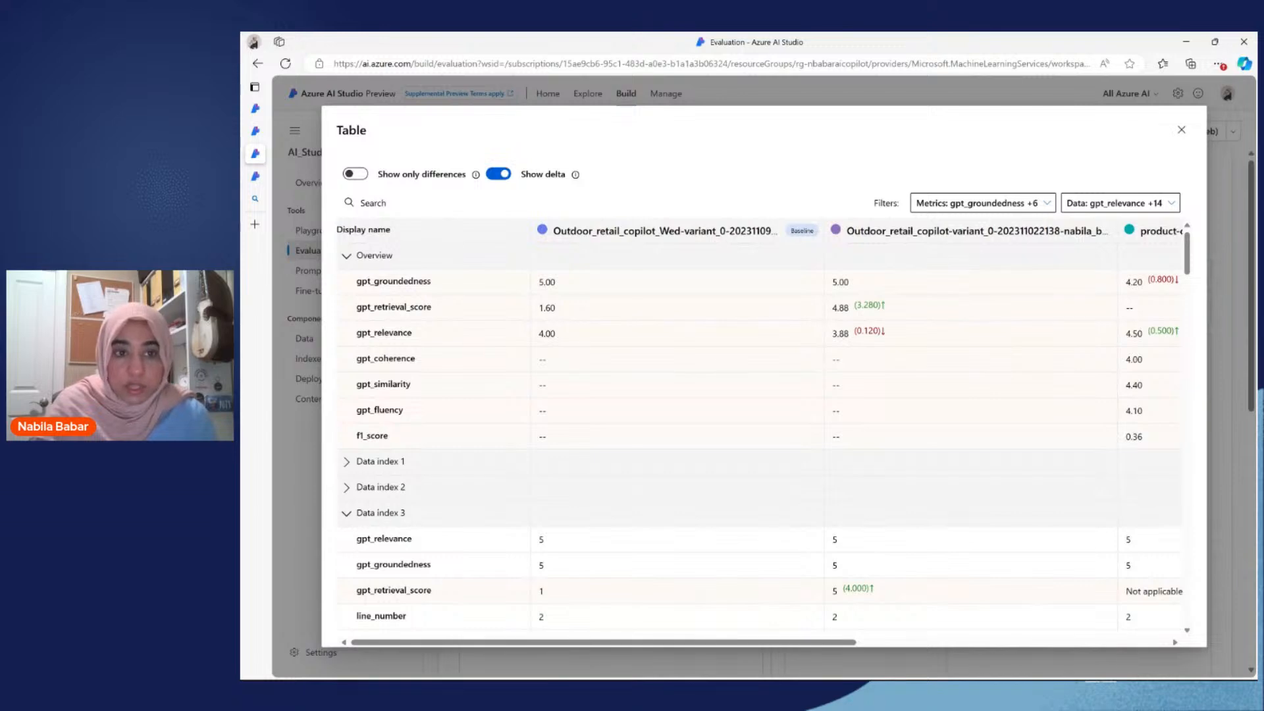
# Step: Collapse the Overview section, expand Data index 1 and examine its metrics, question, answer, context and ground truth across the evaluations
pyautogui.click(347, 256)
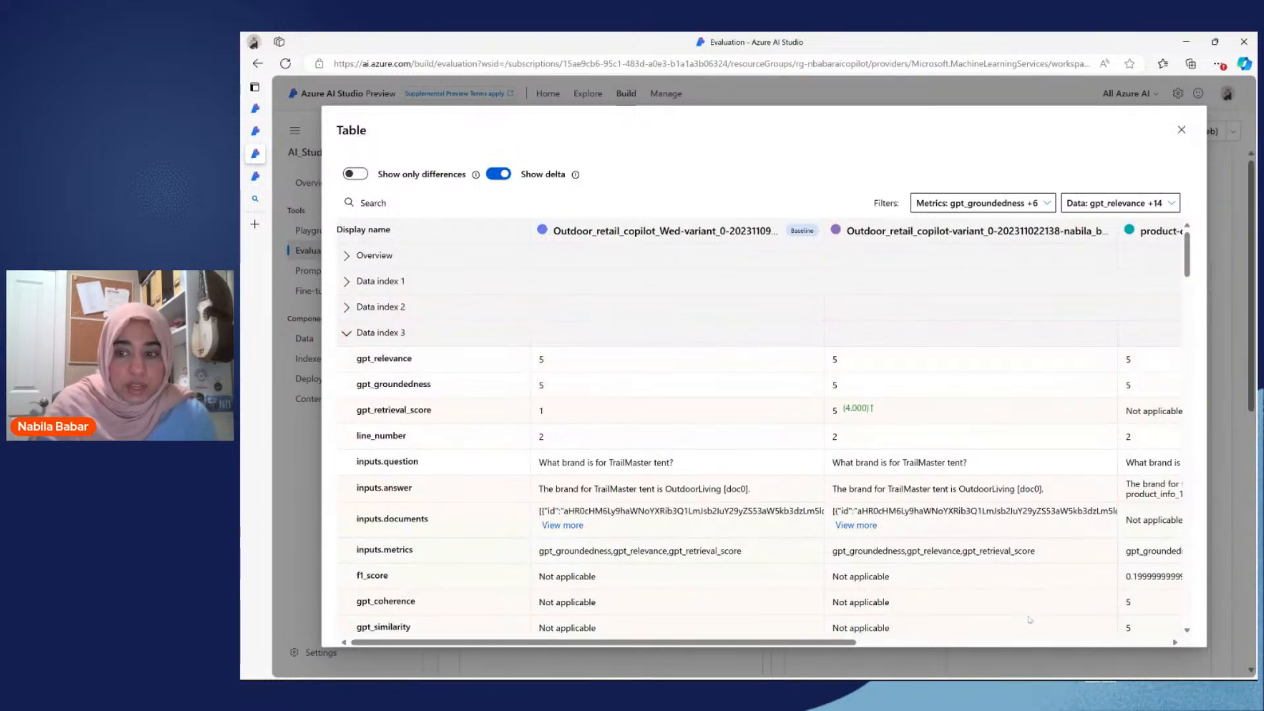
pyautogui.click(347, 281)
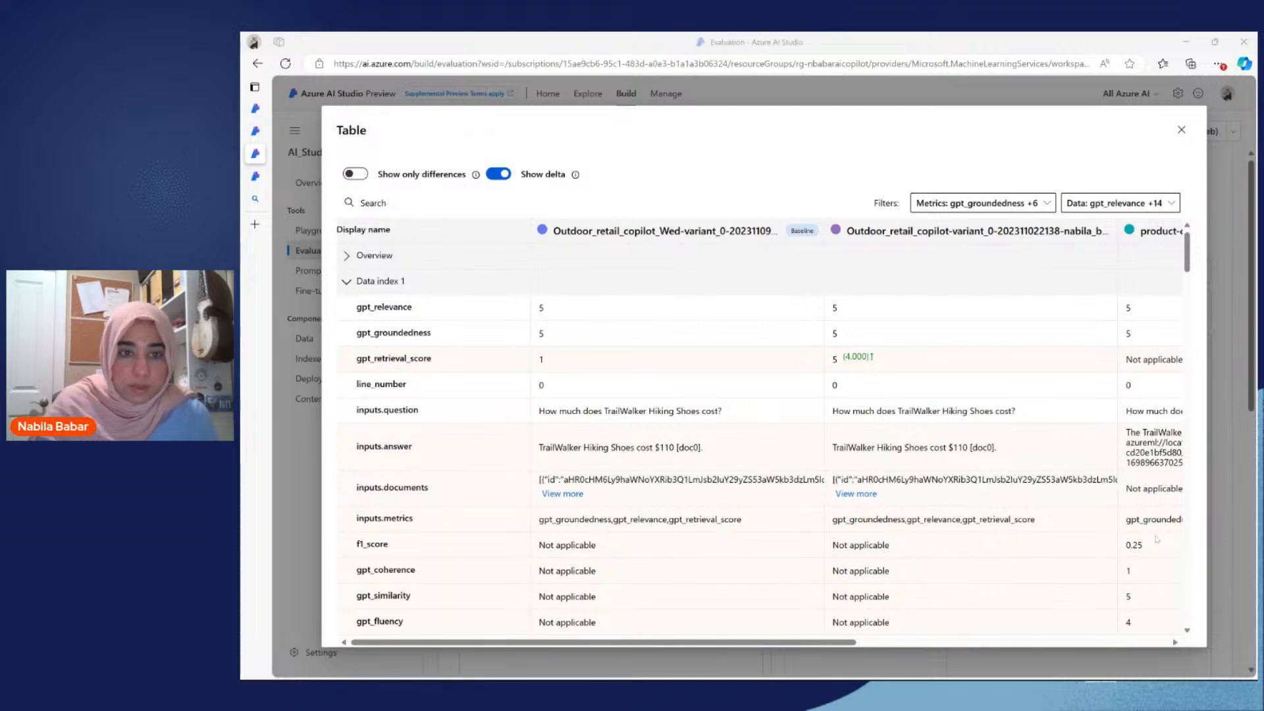
pyautogui.scroll(-1, 668, 386)
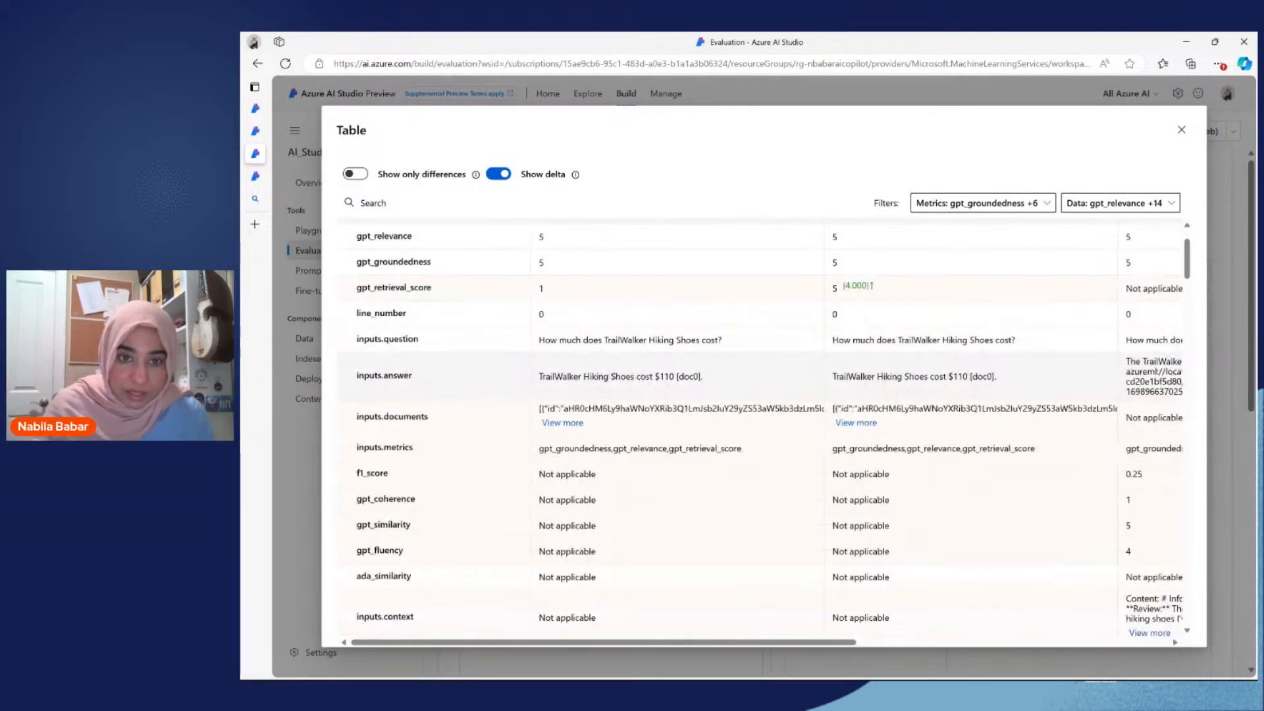
pyautogui.scroll(1, 492, 283)
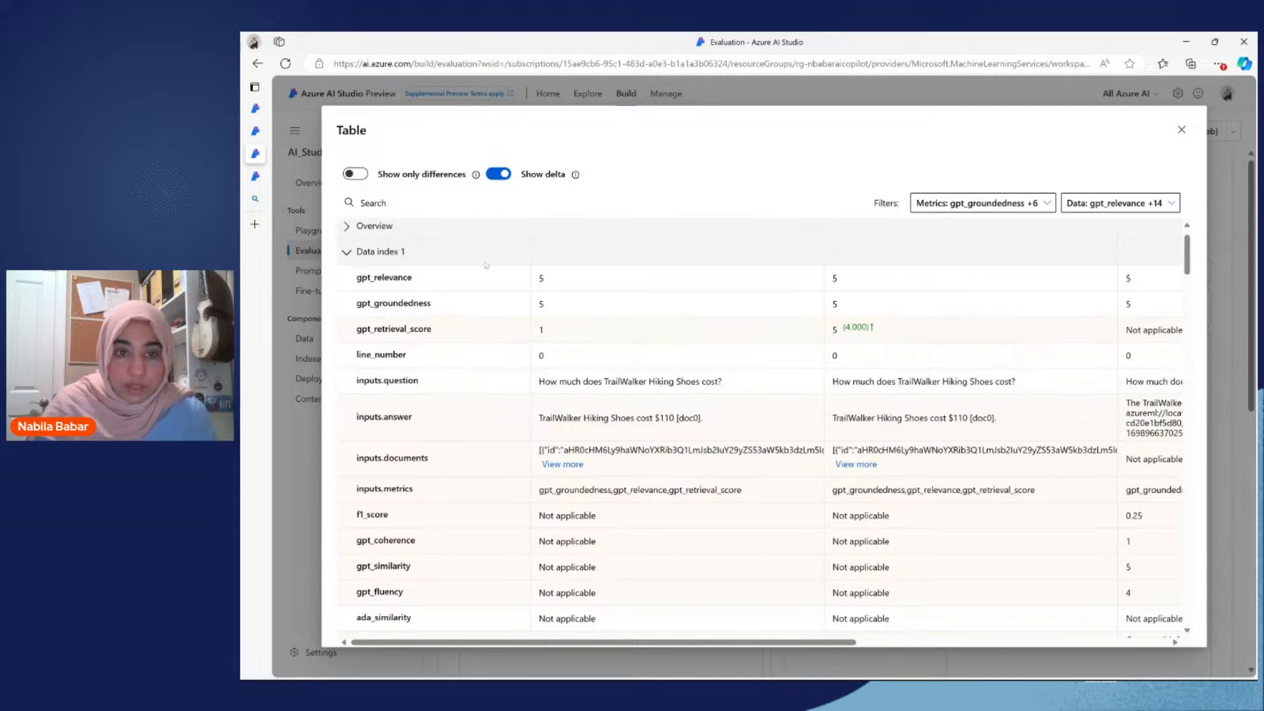
pyautogui.hscroll(2, 677, 360)
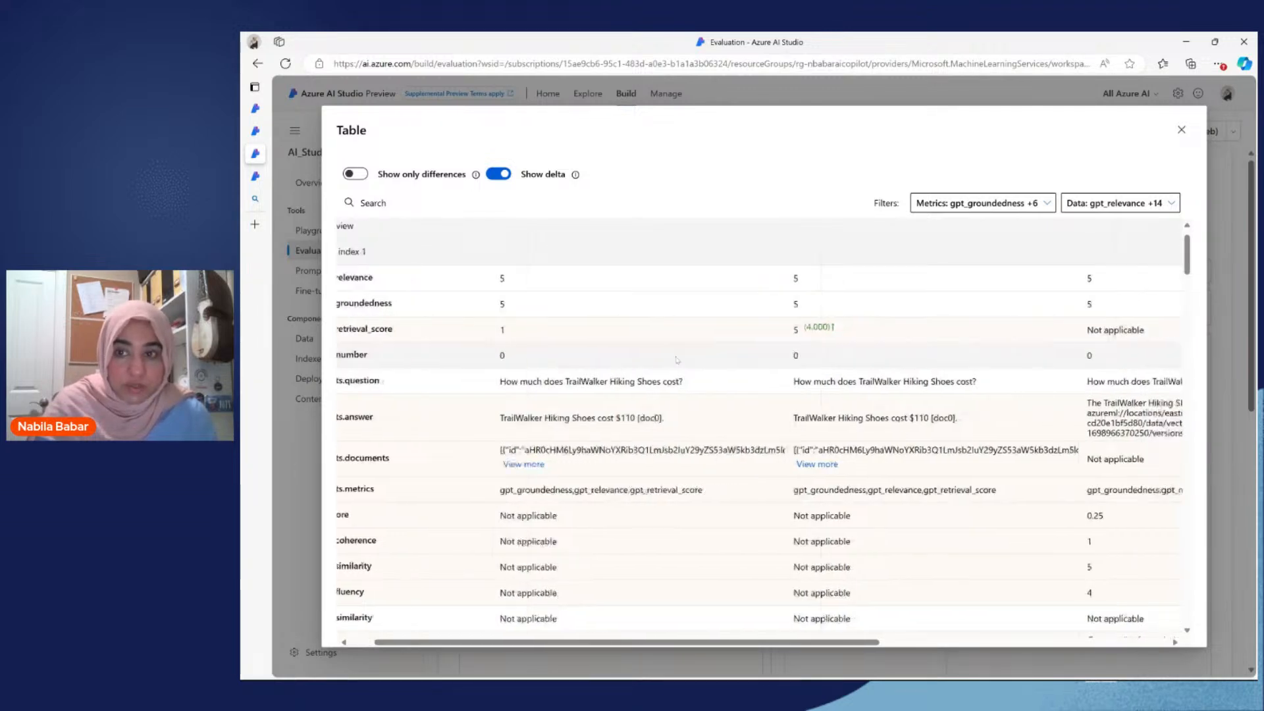
pyautogui.hscroll(-2, 676, 360)
pyautogui.scroll(-2, 676, 360)
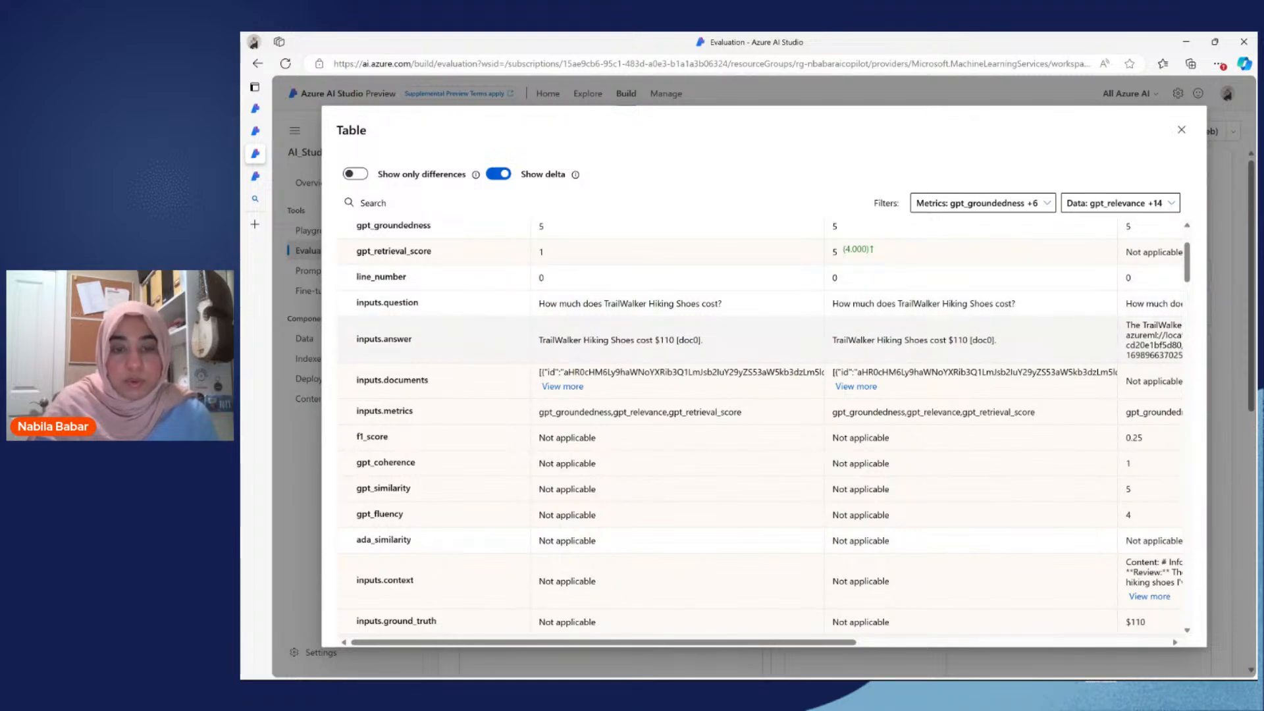
pyautogui.scroll(-2, 669, 371)
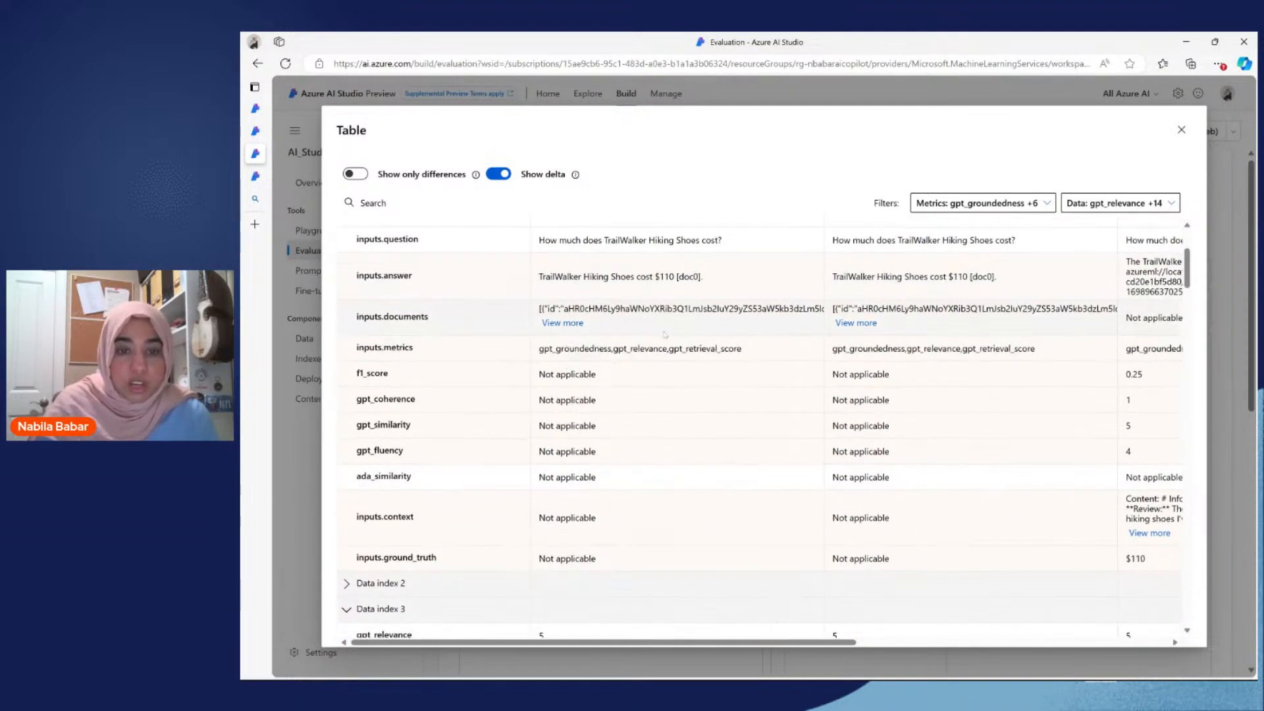
pyautogui.scroll(-3, 656, 393)
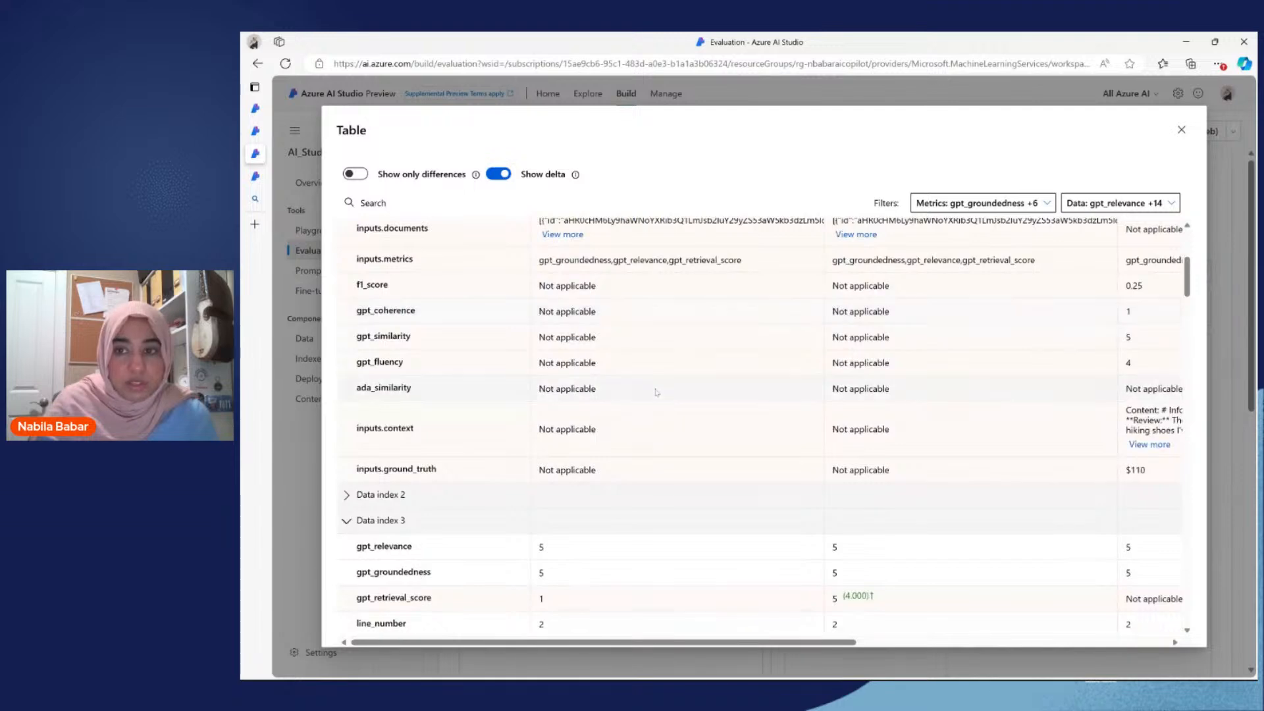
pyautogui.hscroll(5, 1044, 309)
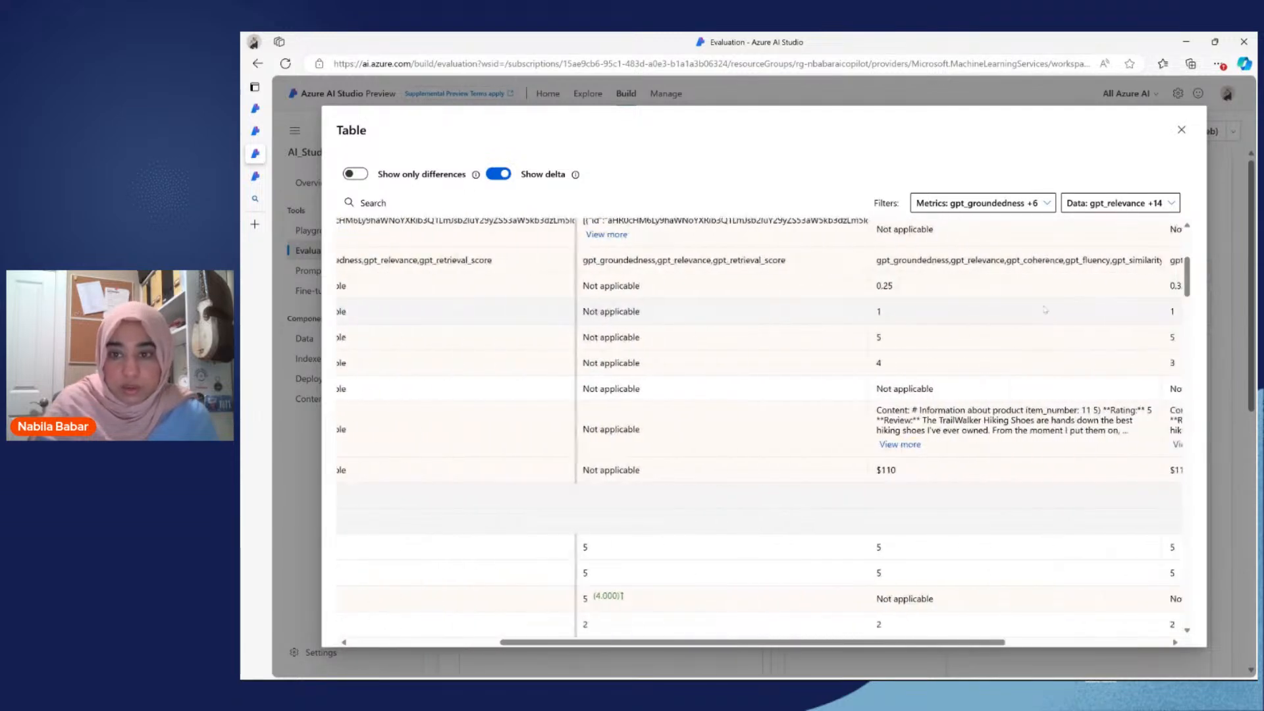
pyautogui.hscroll(-5, 1044, 309)
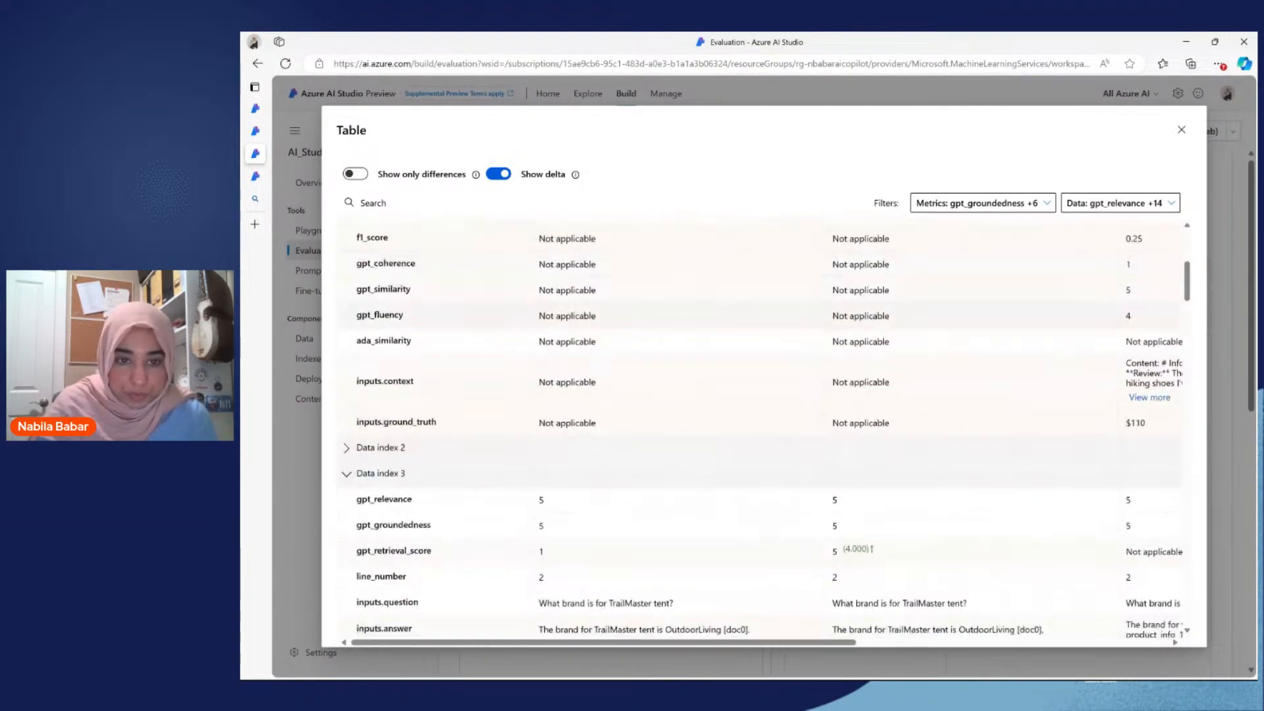
pyautogui.scroll(5, 583, 469)
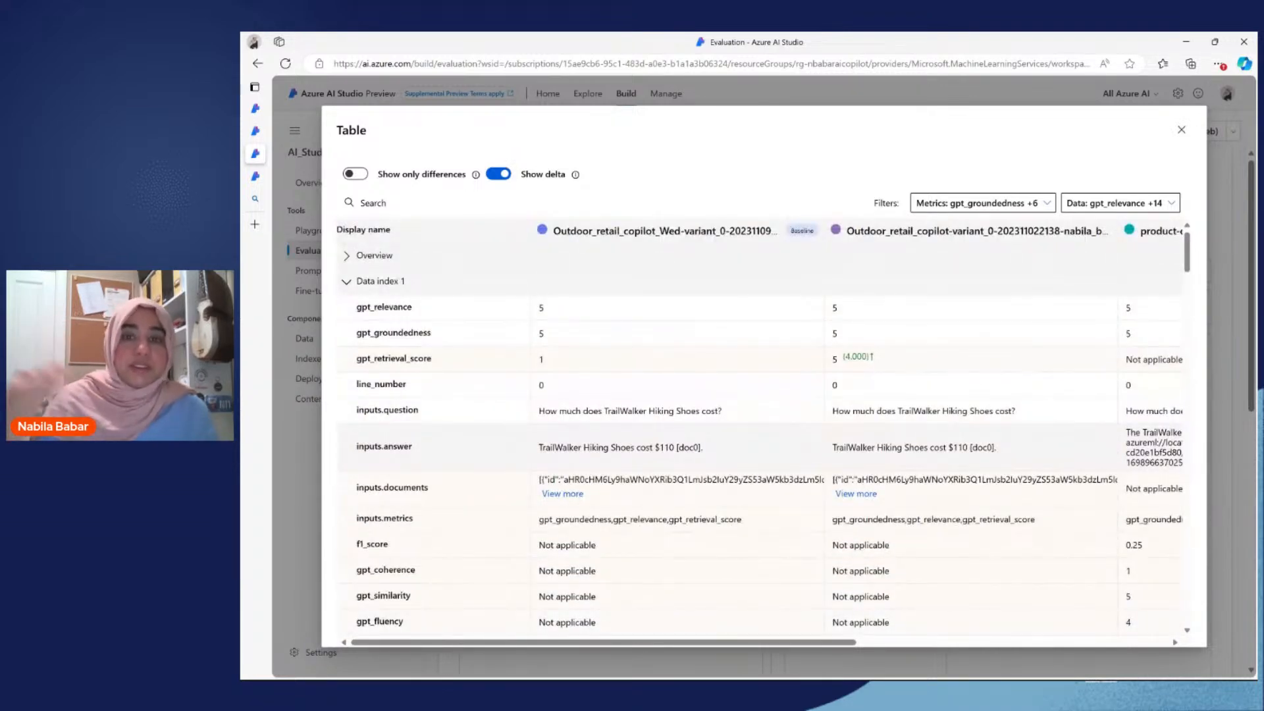
# Step: Close the comparison table and show the list of the project's prompt flow runs
pyautogui.click(1180, 130)
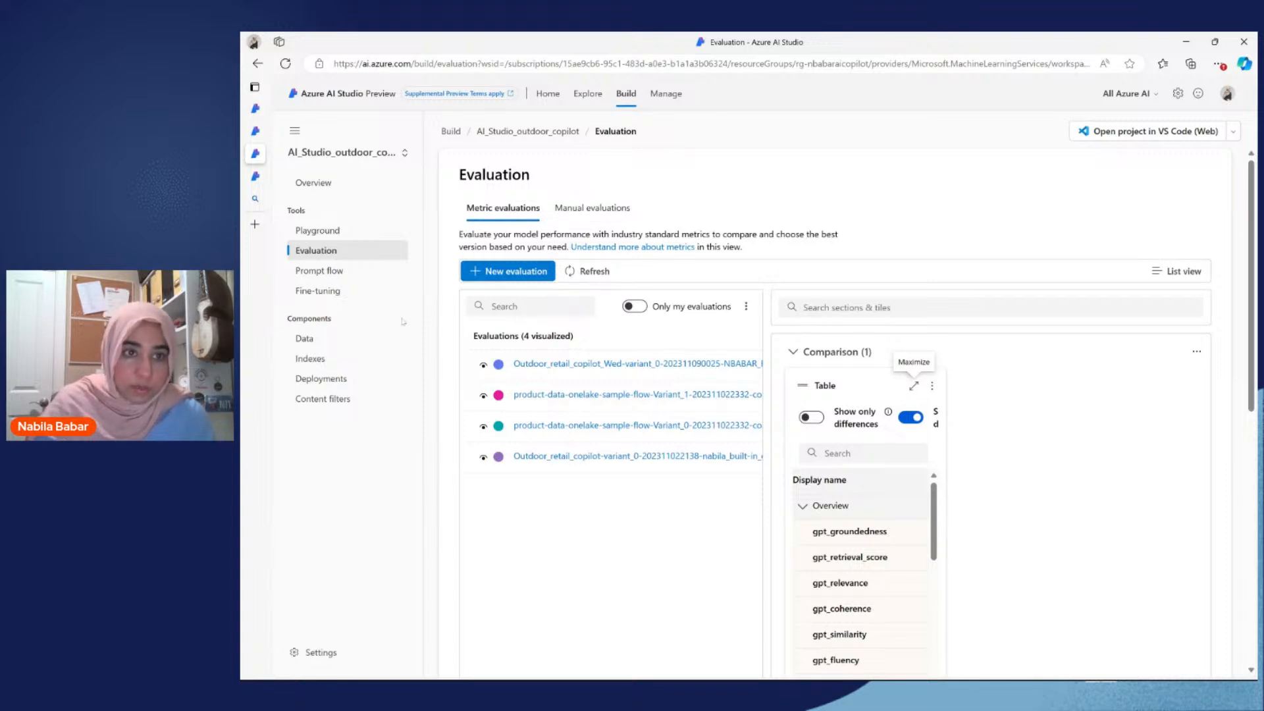
pyautogui.click(349, 272)
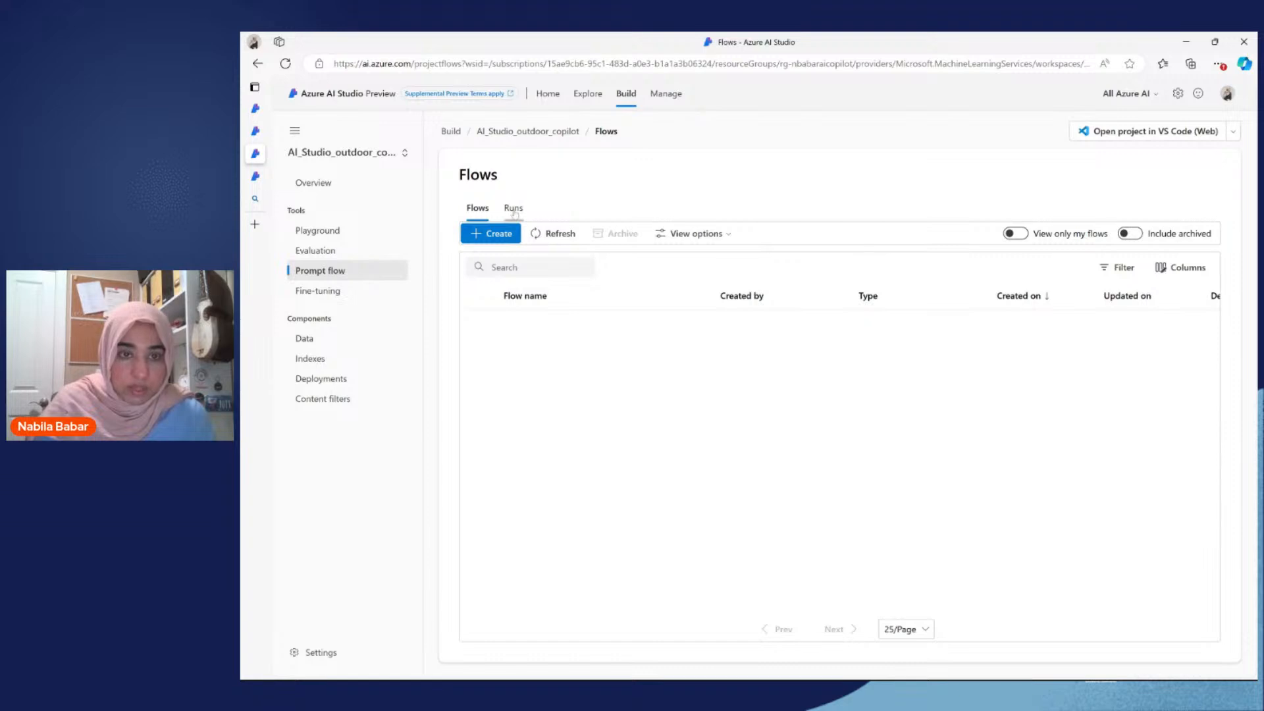
pyautogui.click(513, 208)
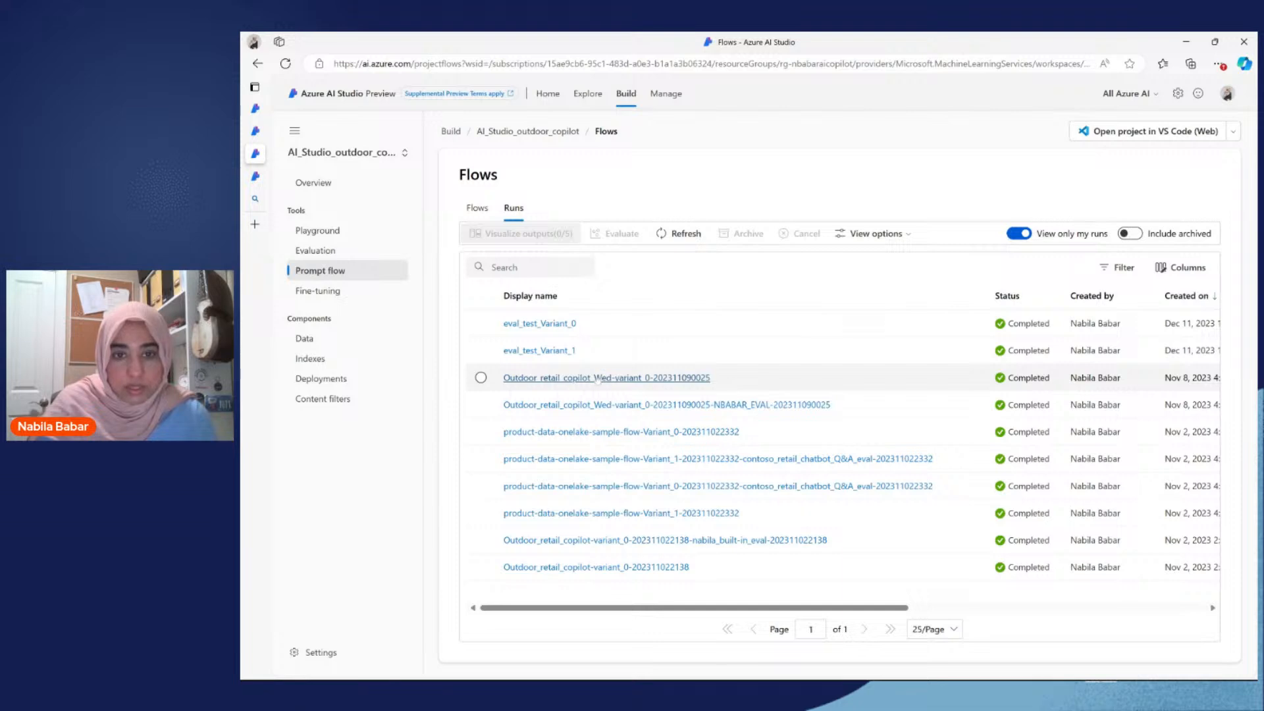
# Step: Open the evaluation run of Outdoor_retail_copilot_Wed variant_0 and view its outputs and trace
pyautogui.click(597, 405)
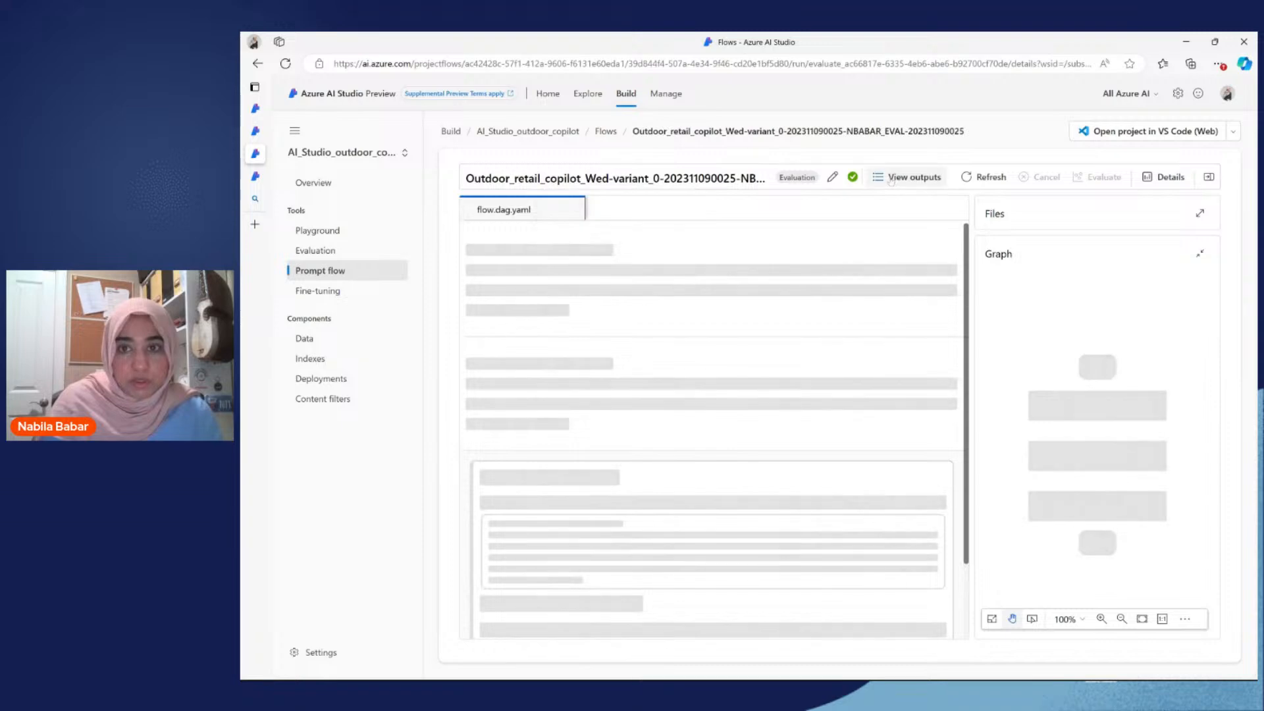
pyautogui.click(882, 181)
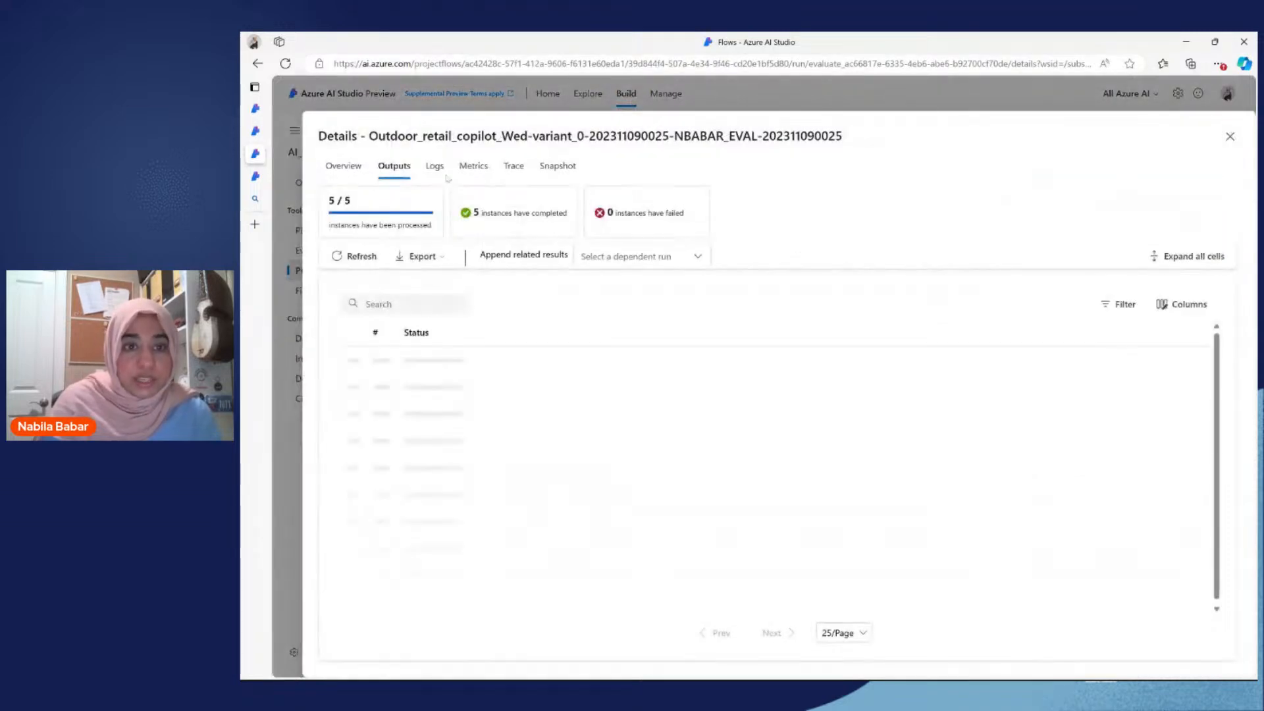
pyautogui.click(519, 167)
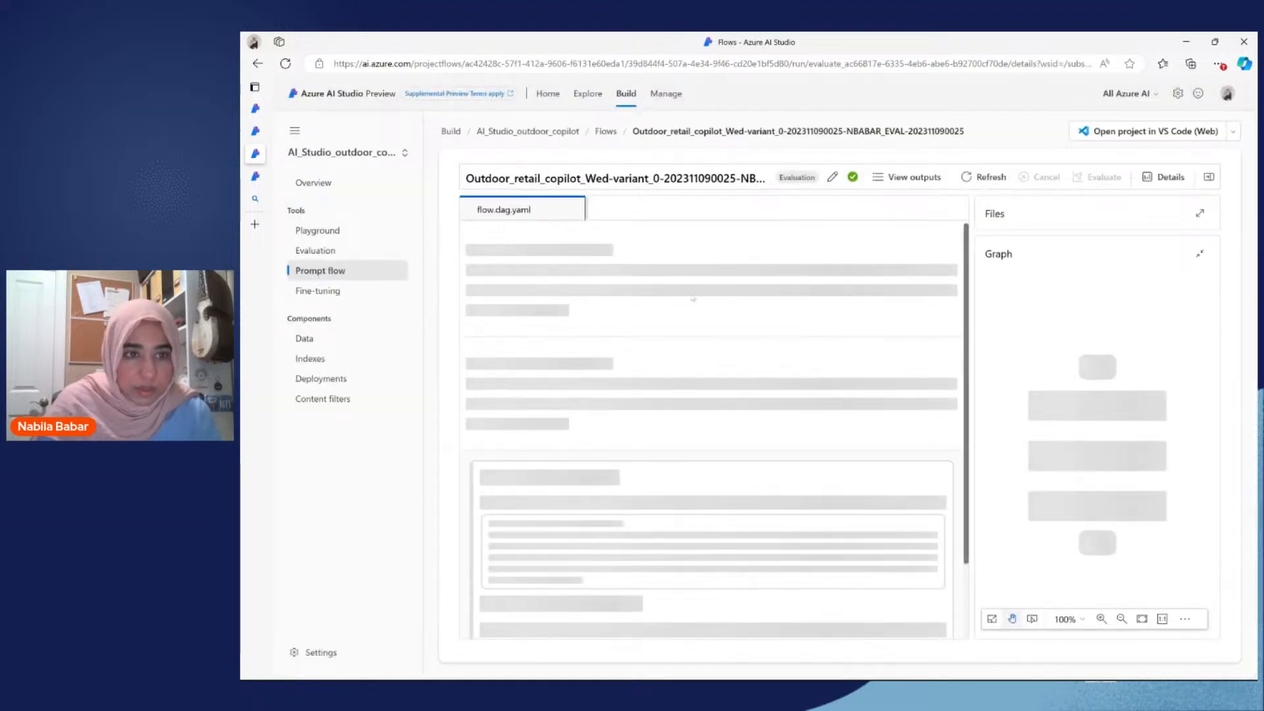
# Step: From the project's evaluations, open the product-data-onelake-sample-flow Variant_0 evaluation and review its metric scores
pyautogui.click(315, 251)
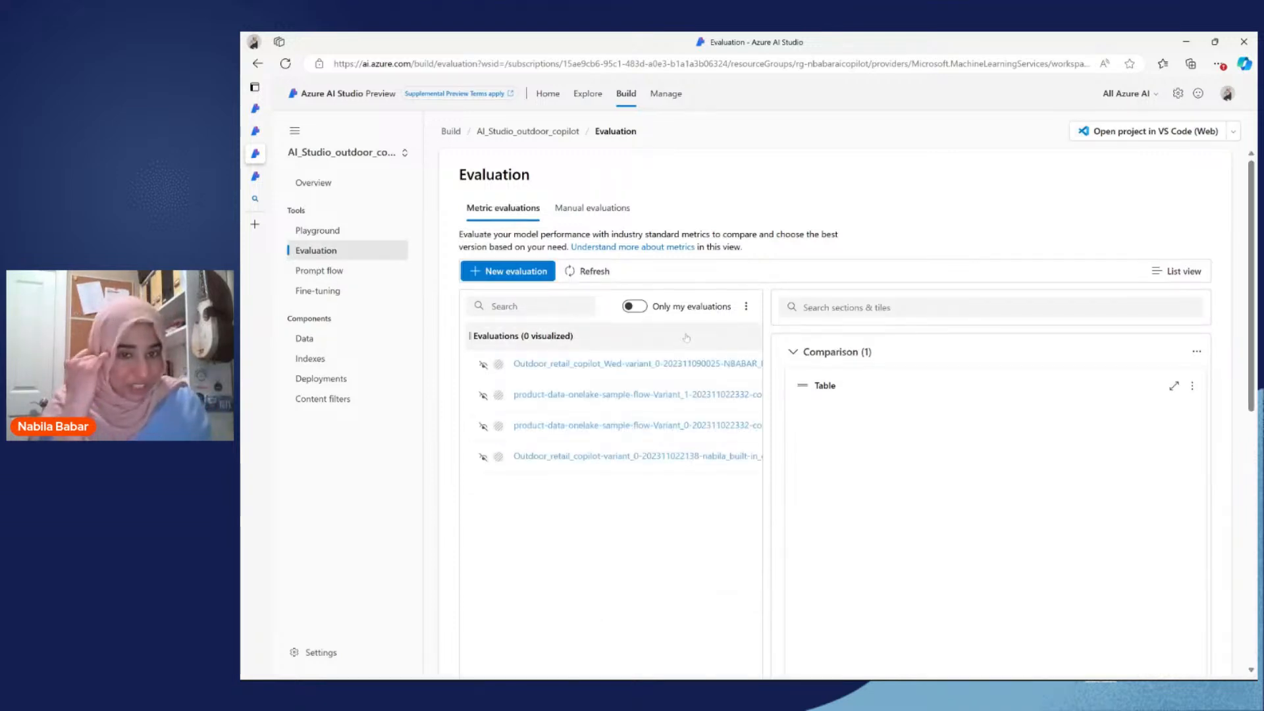
pyautogui.click(614, 426)
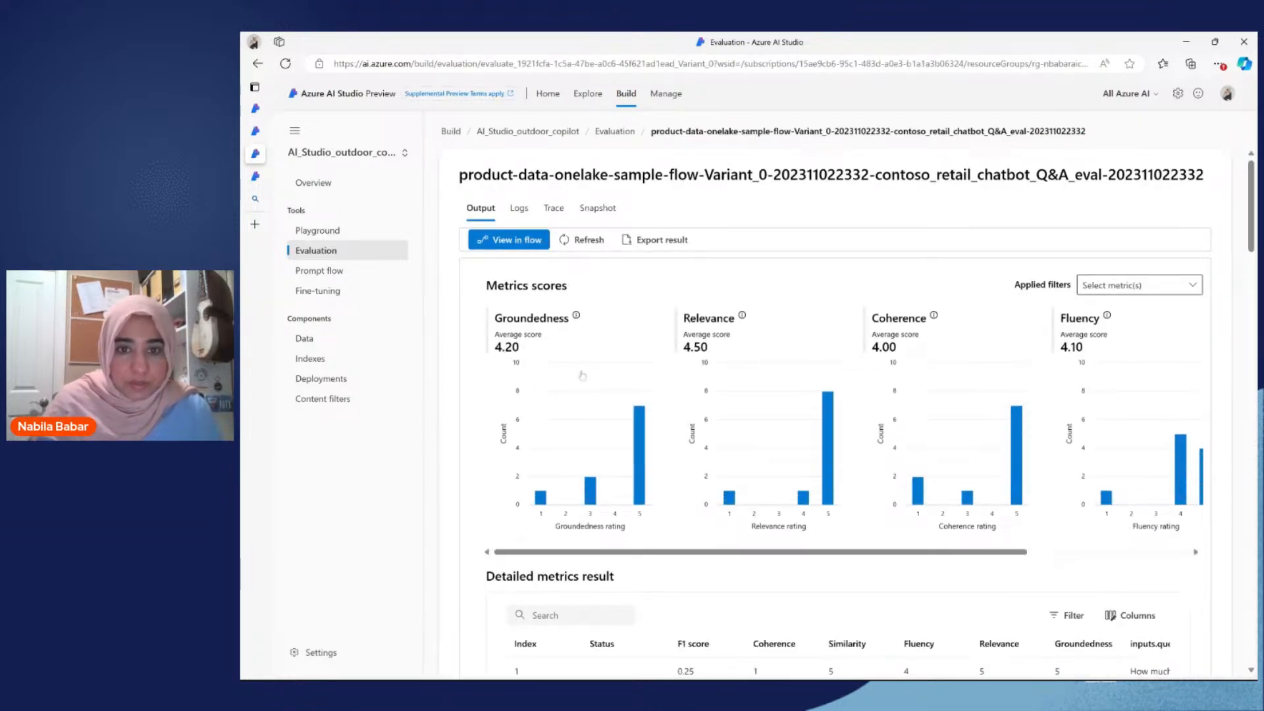
pyautogui.scroll(-1, 582, 375)
pyautogui.scroll(2, 582, 375)
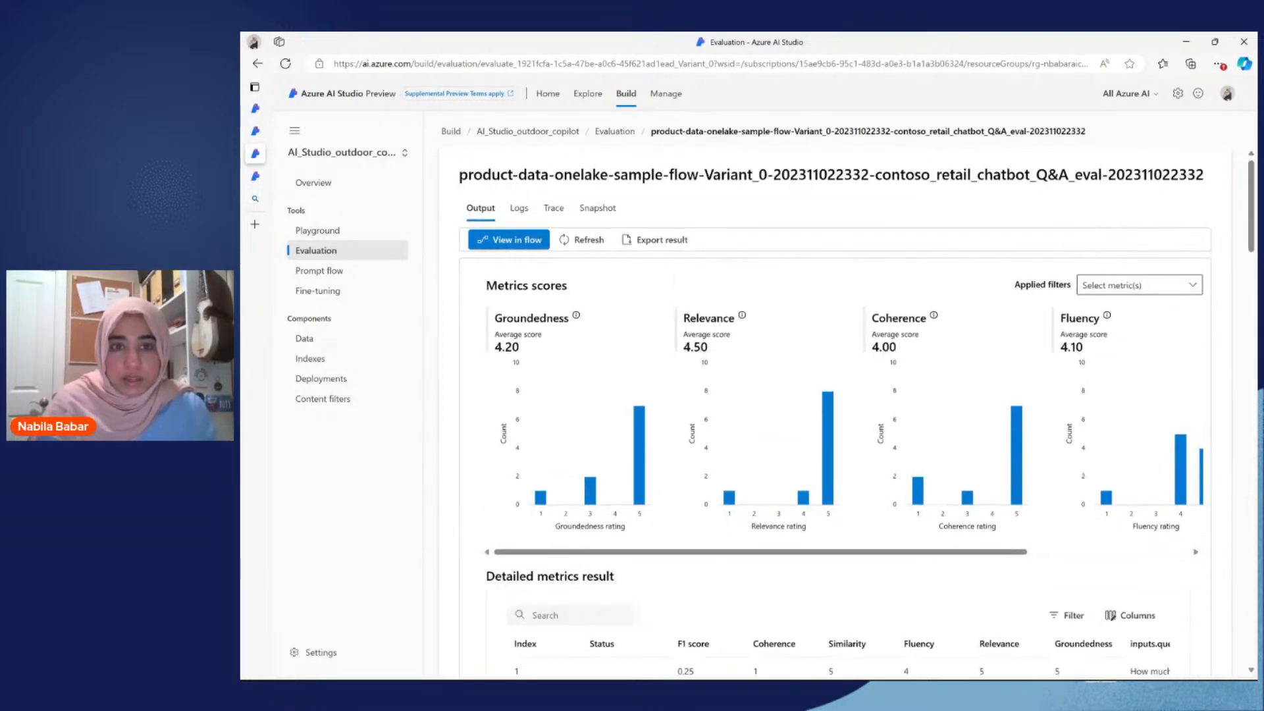
# Step: Open the product-data-onelake-sample-flow Variant_1 evaluation and review its metric scores and detailed metrics result
pyautogui.click(312, 250)
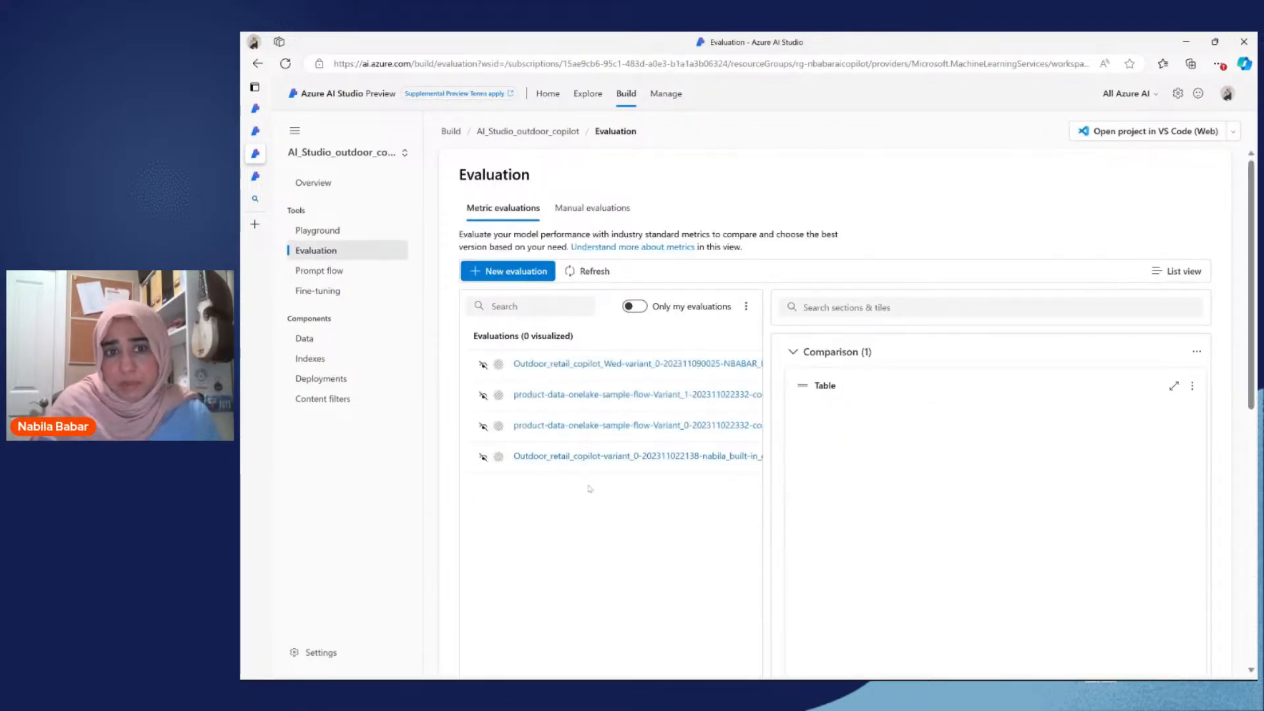
pyautogui.click(660, 398)
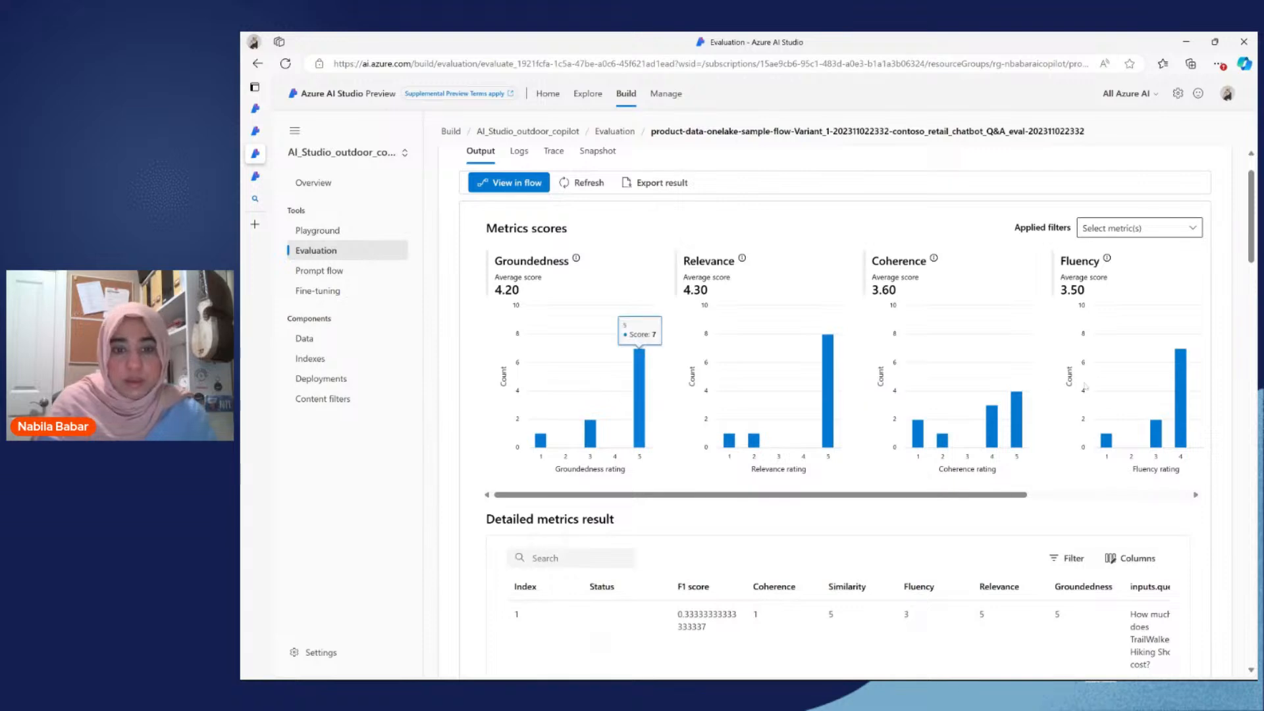
pyautogui.scroll(-4, 1086, 386)
pyautogui.scroll(-9, 728, 465)
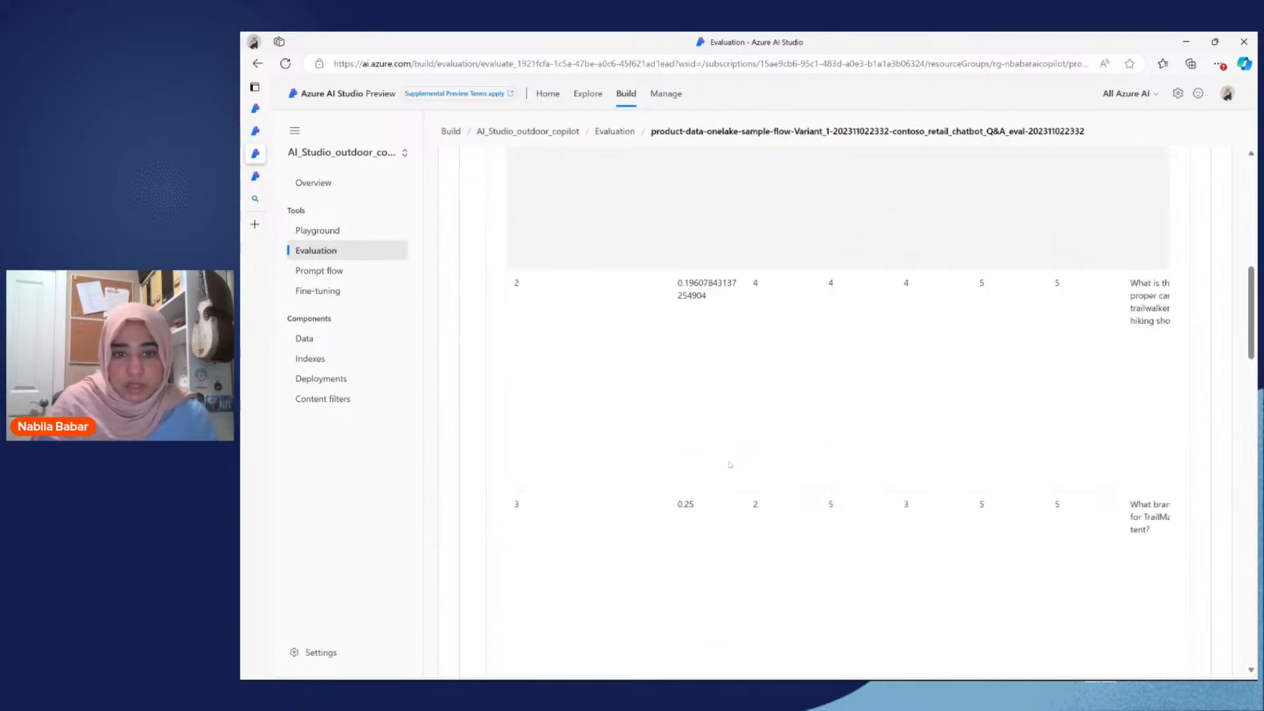
pyautogui.scroll(13, 728, 465)
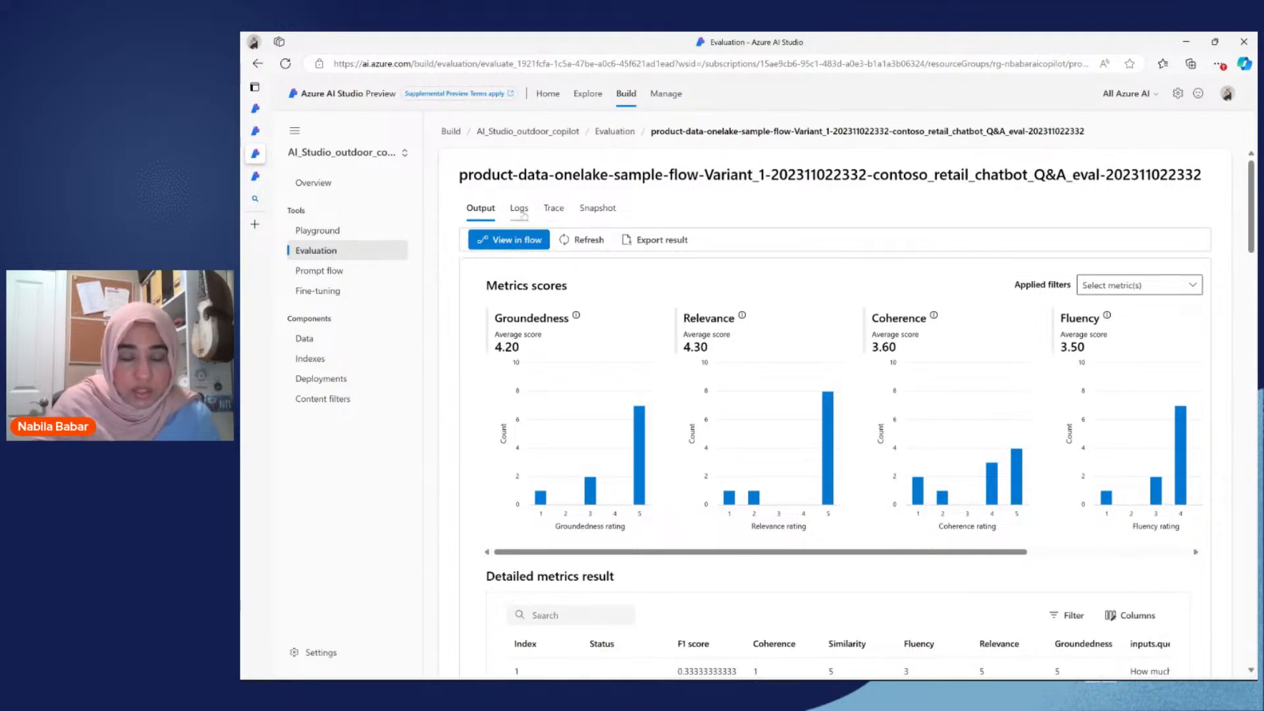
# Step: Show the Variant_1 evaluation's trace and look over the token count and duration of each node
pyautogui.click(551, 209)
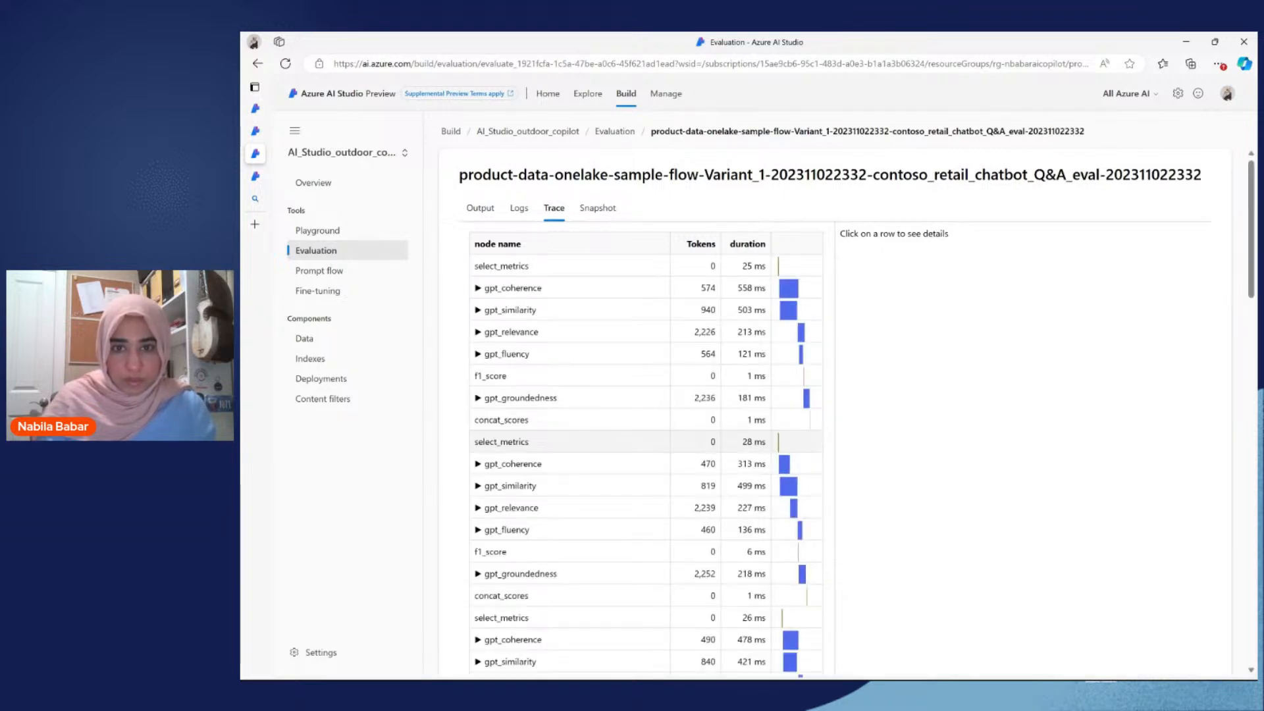
pyautogui.scroll(-1, 725, 395)
pyautogui.scroll(1, 726, 395)
pyautogui.scroll(-1, 726, 396)
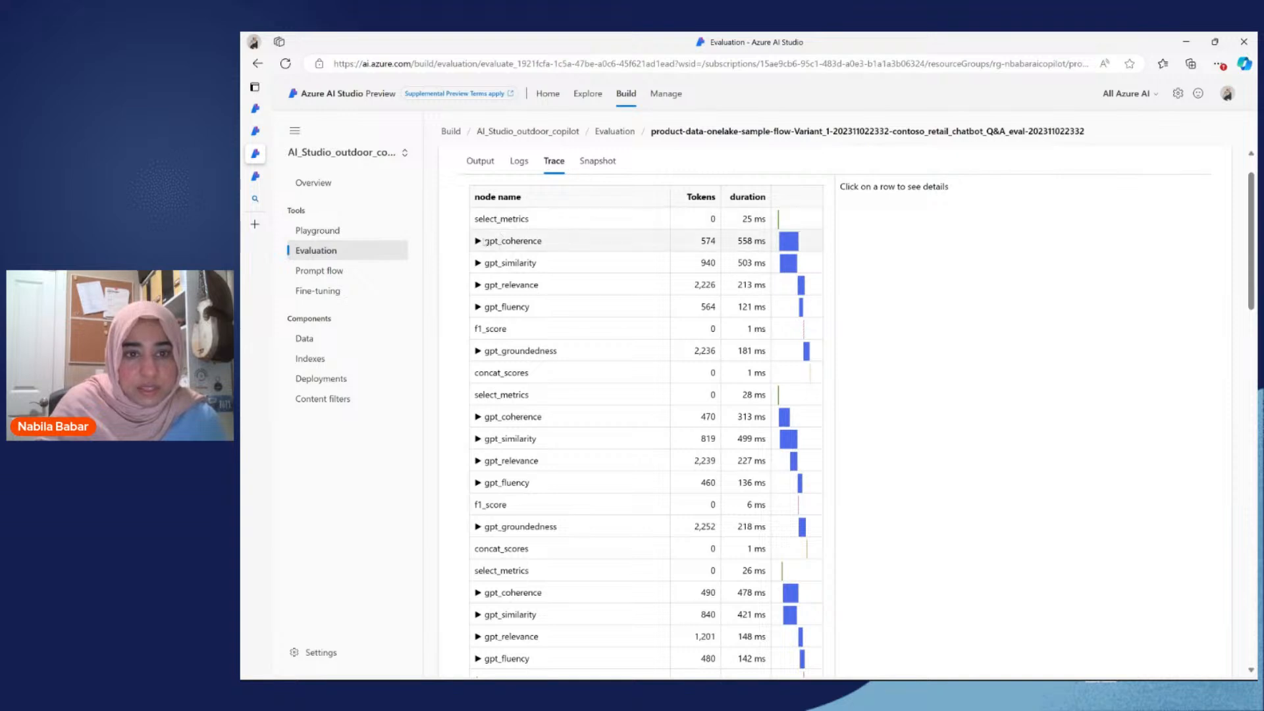
# Step: Open the details of the first gpt_coherence node and examine its prompt, model parameters, question, answer and output
pyautogui.click(477, 241)
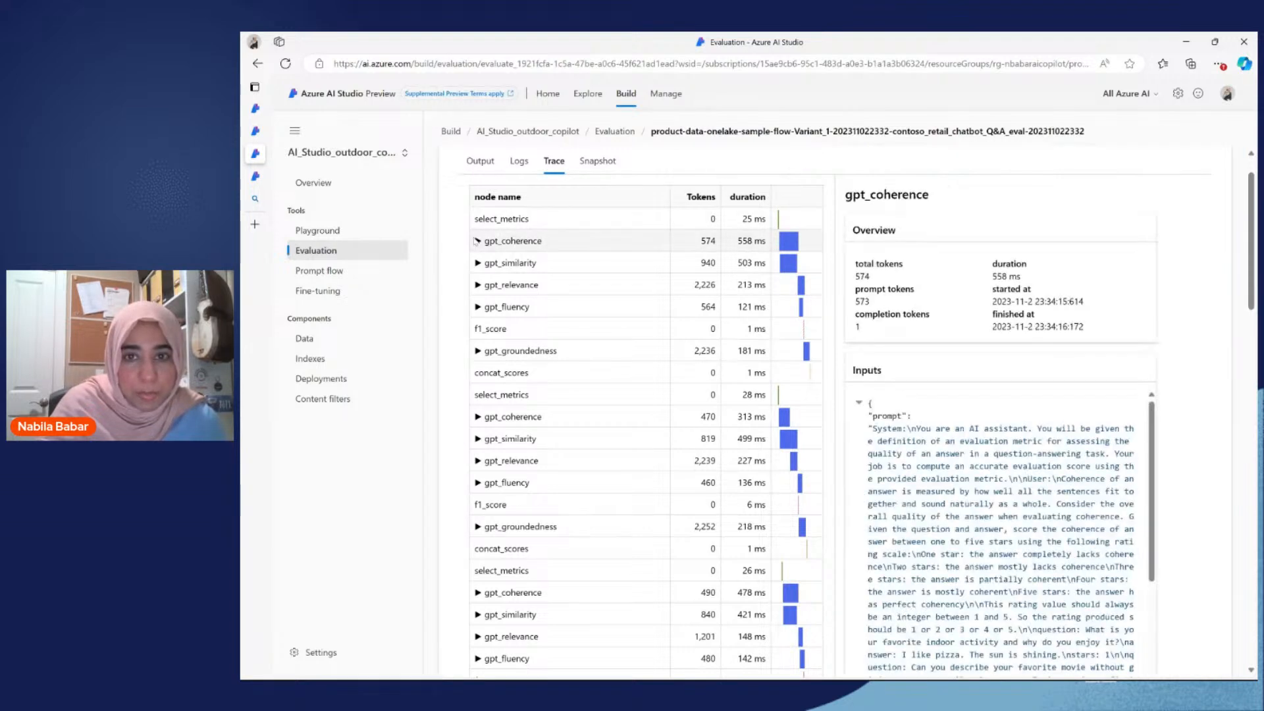
pyautogui.scroll(-3, 939, 441)
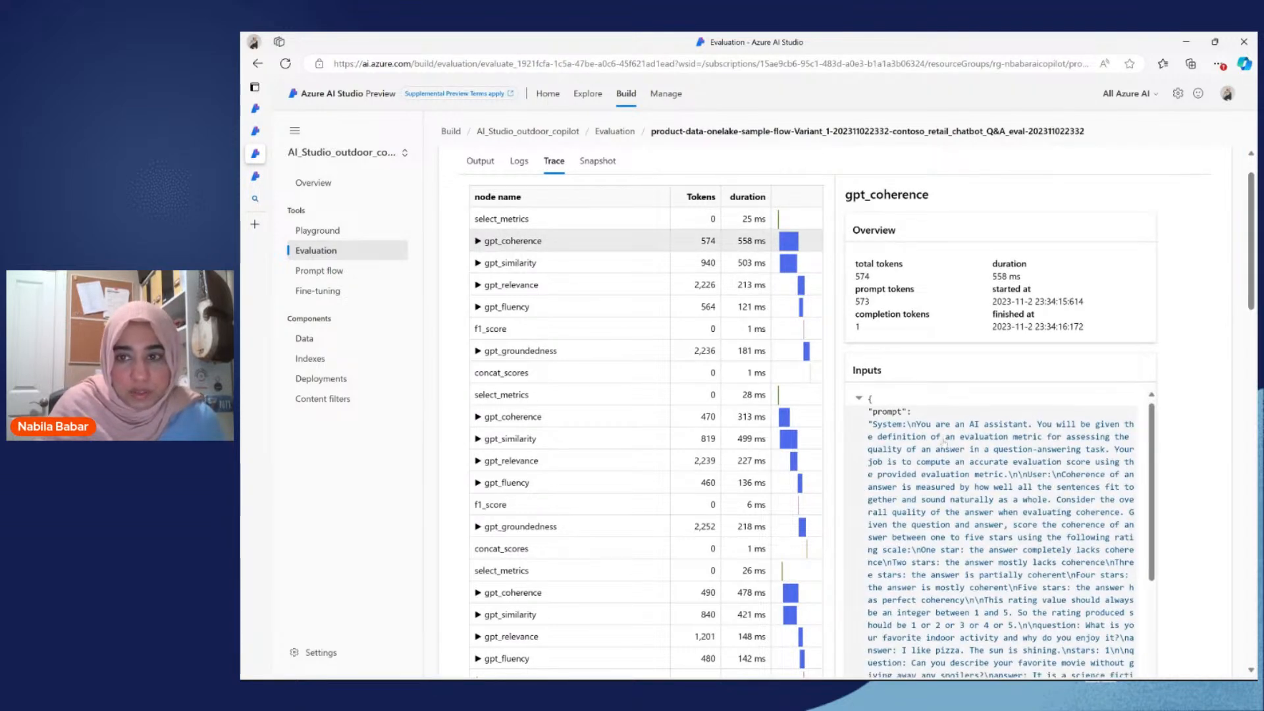
pyautogui.scroll(-3, 925, 408)
pyautogui.scroll(-8, 930, 421)
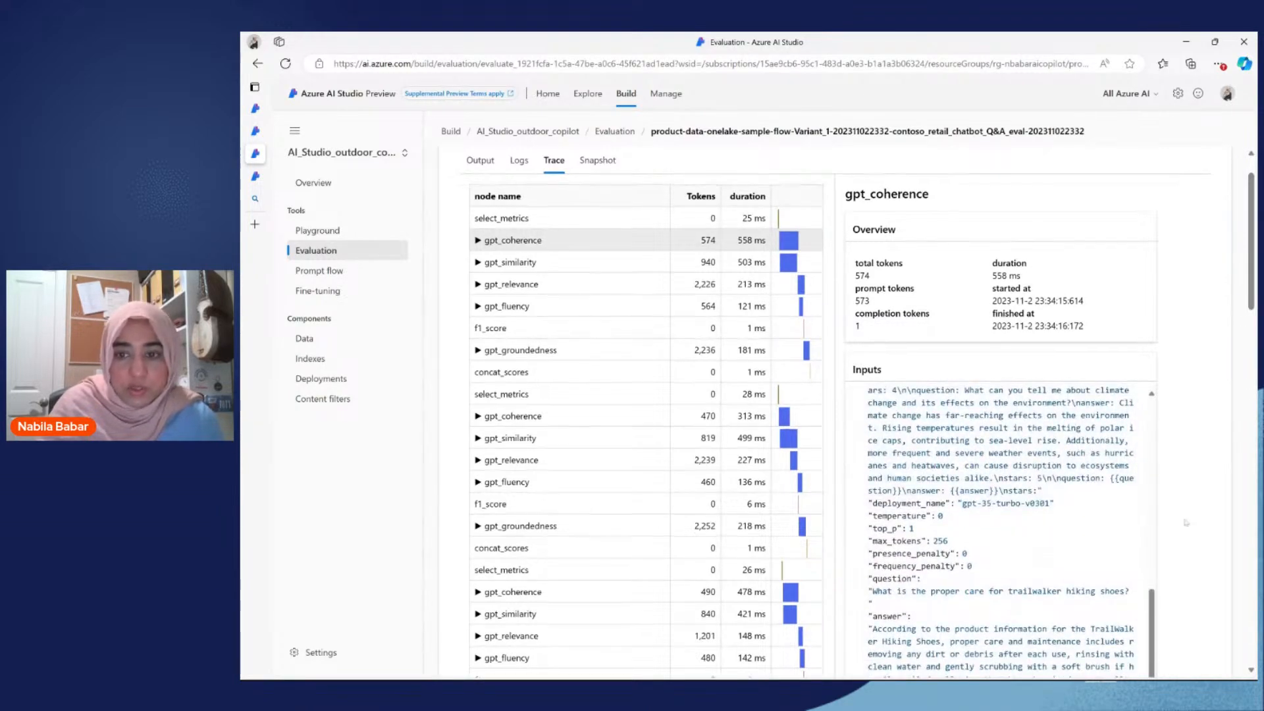
pyautogui.scroll(-4, 1086, 493)
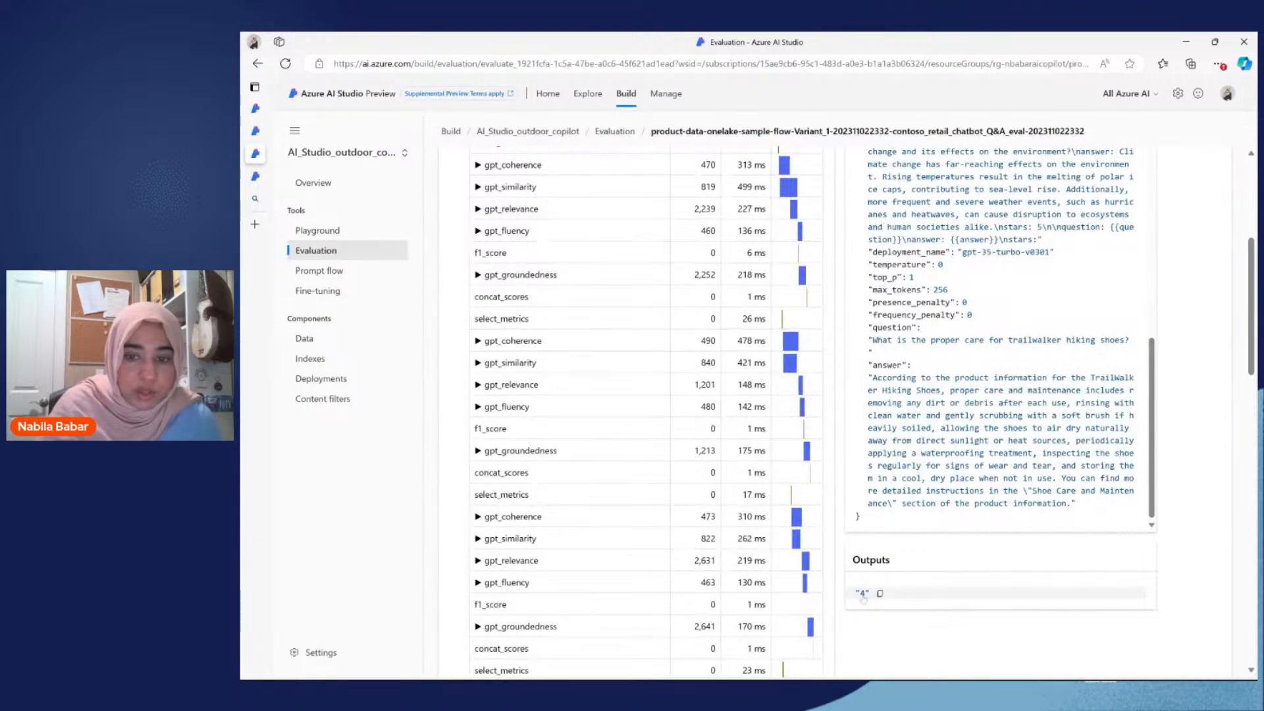
pyautogui.scroll(2, 624, 360)
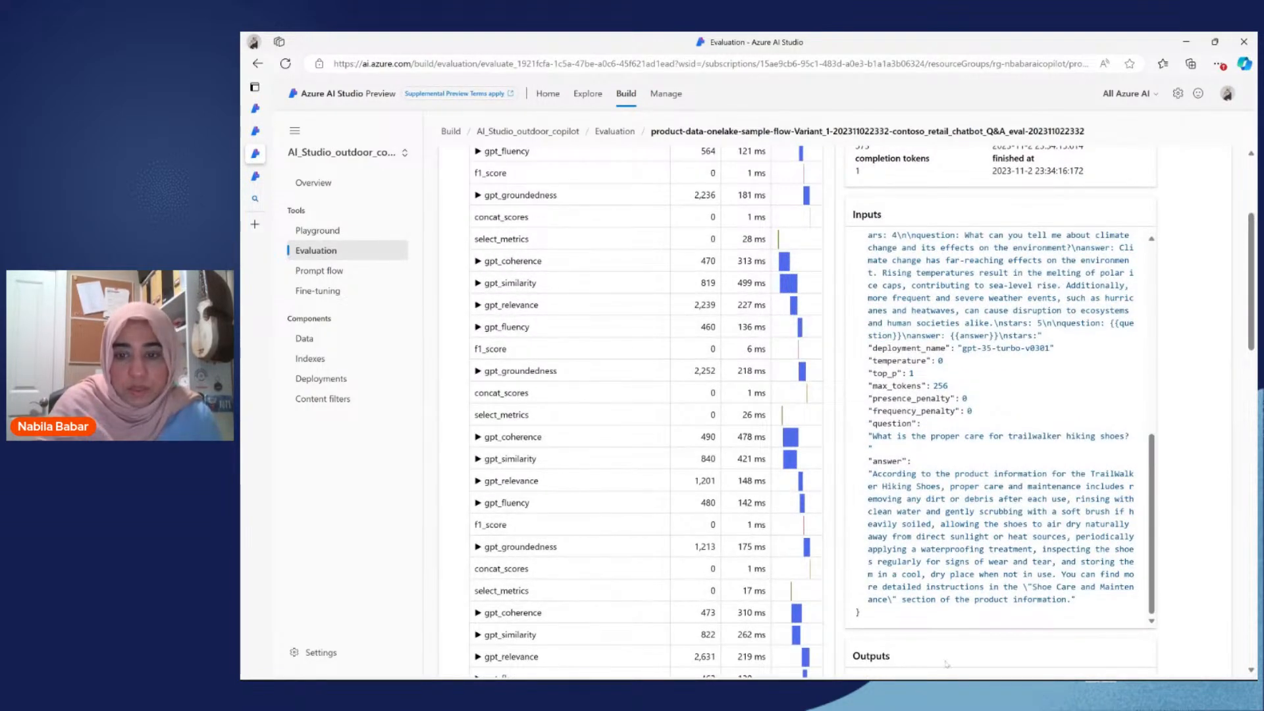
pyautogui.hotkey('ctrl', 'Tab')
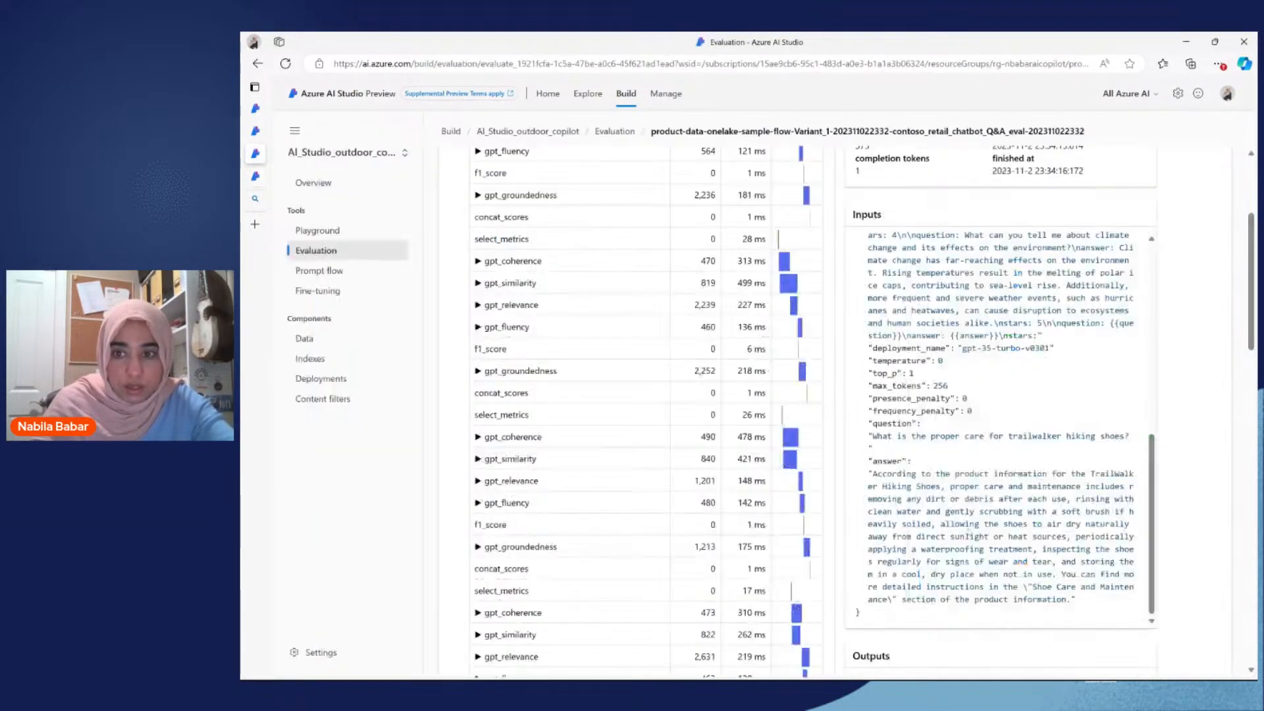
# Step: Look through the remaining nodes of the Variant_1 evaluation's trace and return to its beginning
pyautogui.scroll(-13, 562, 325)
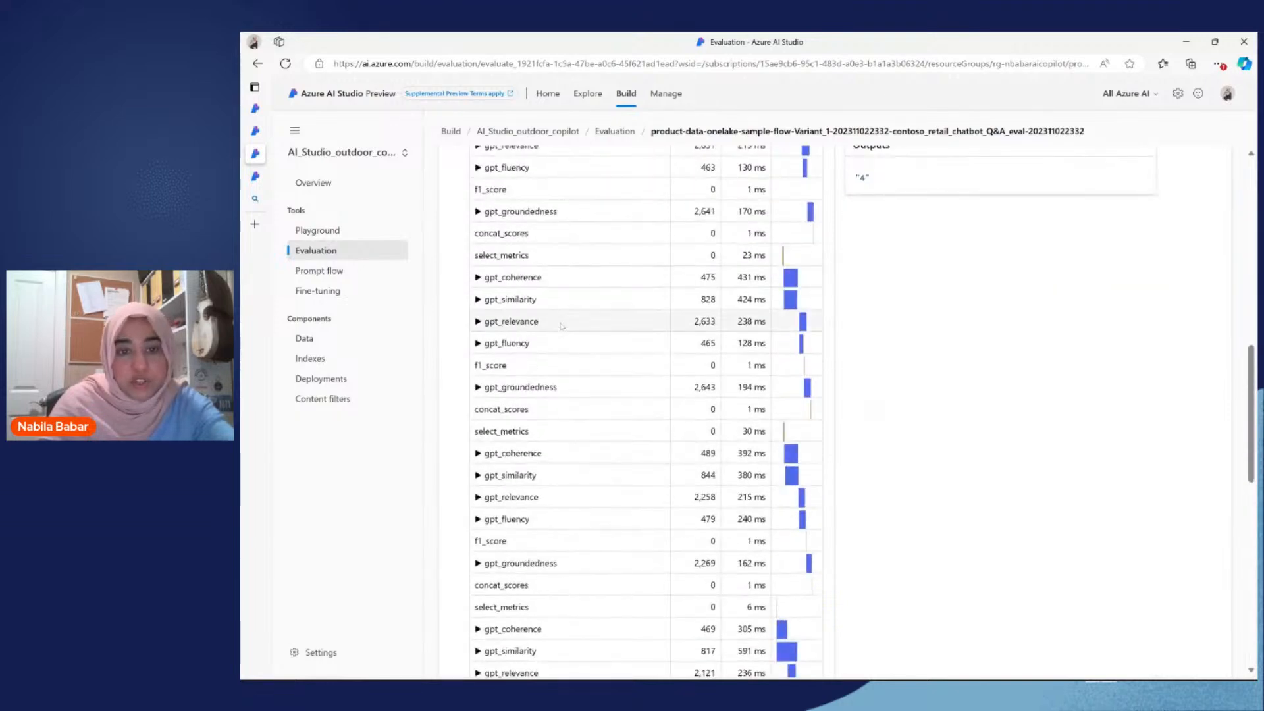
pyautogui.scroll(-3, 737, 408)
pyautogui.scroll(15, 737, 408)
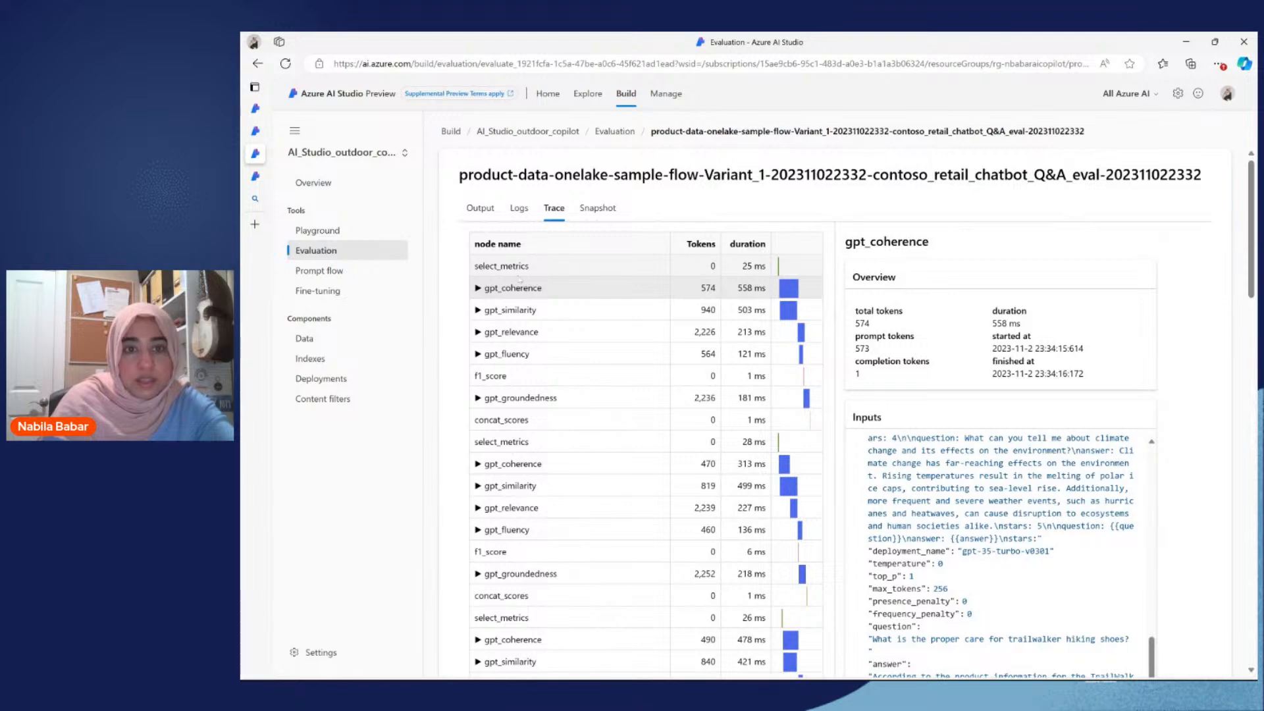
pyautogui.scroll(-2, 718, 408)
pyautogui.scroll(2, 718, 408)
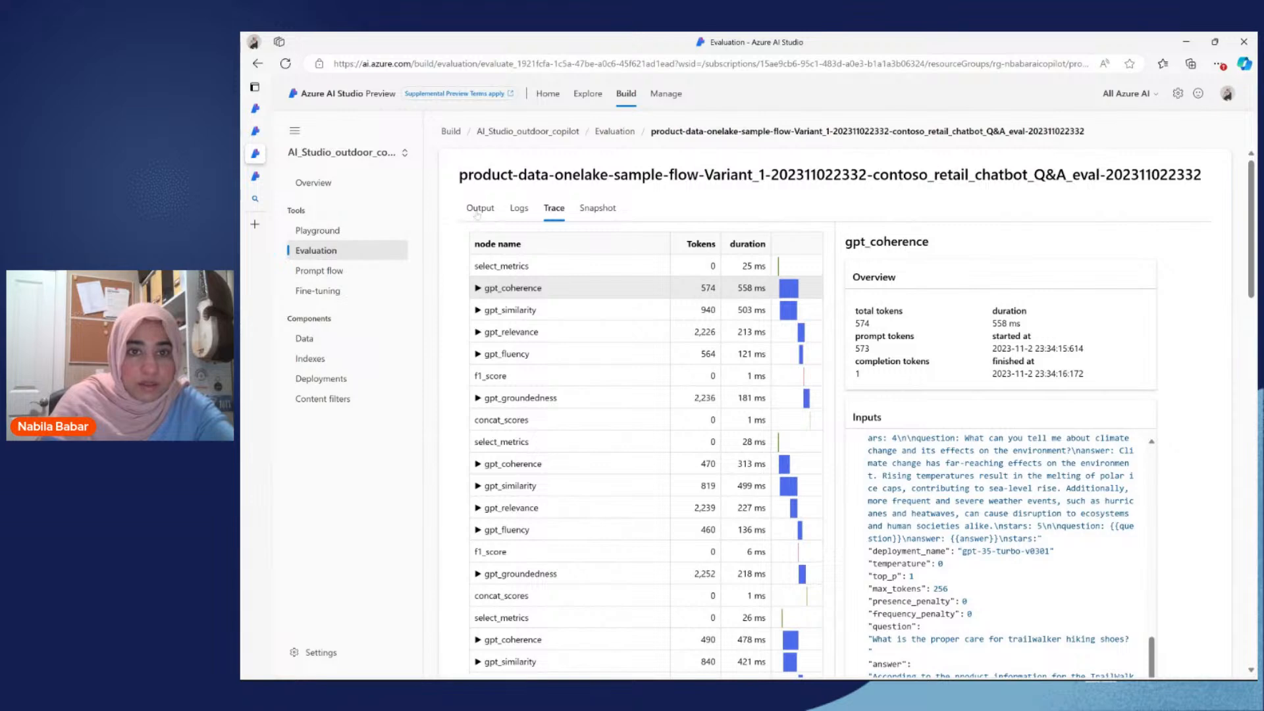
# Step: Leave the evaluation for the evaluations list, show the project's prompt flows, and go to the studio's home page
pyautogui.click(615, 131)
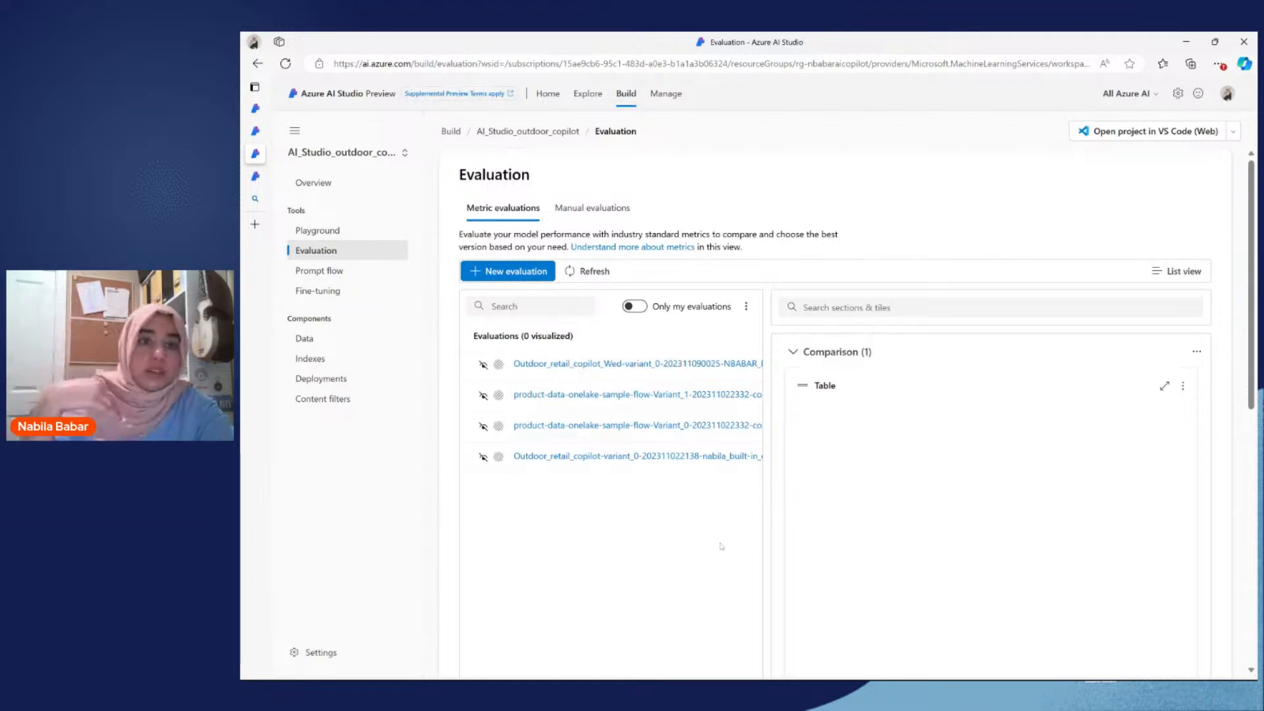
pyautogui.click(319, 270)
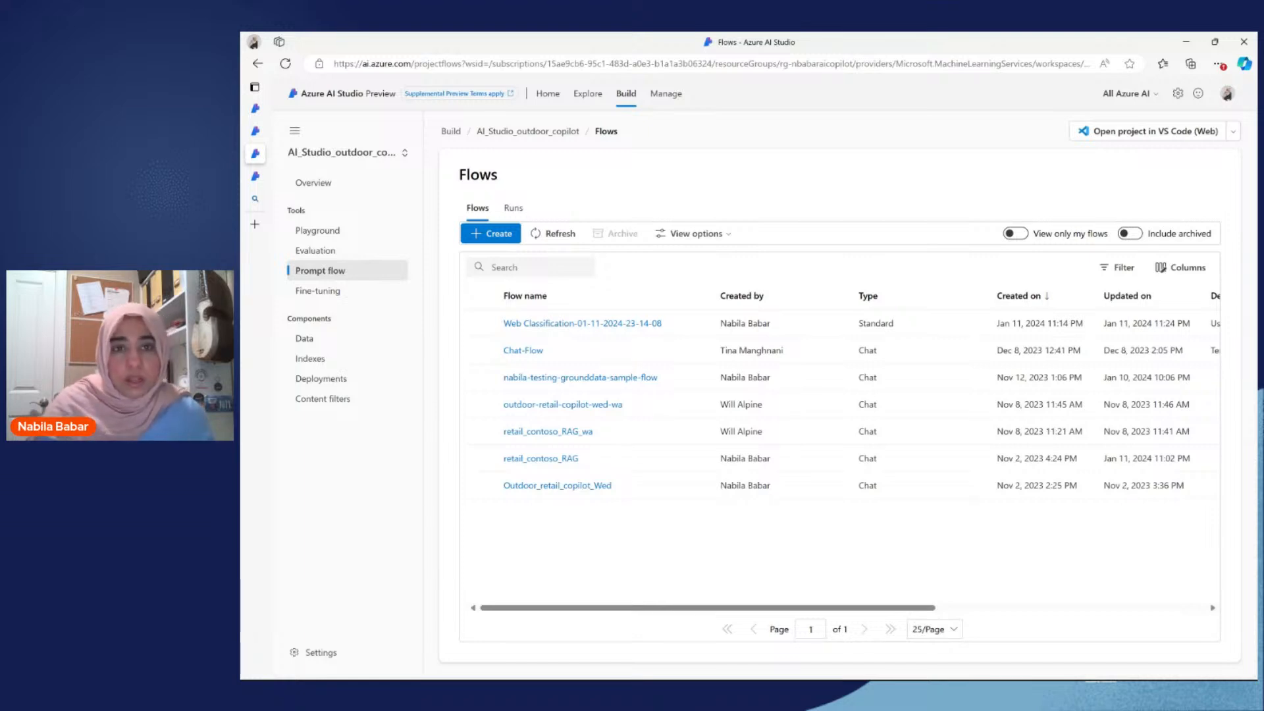
pyautogui.click(551, 94)
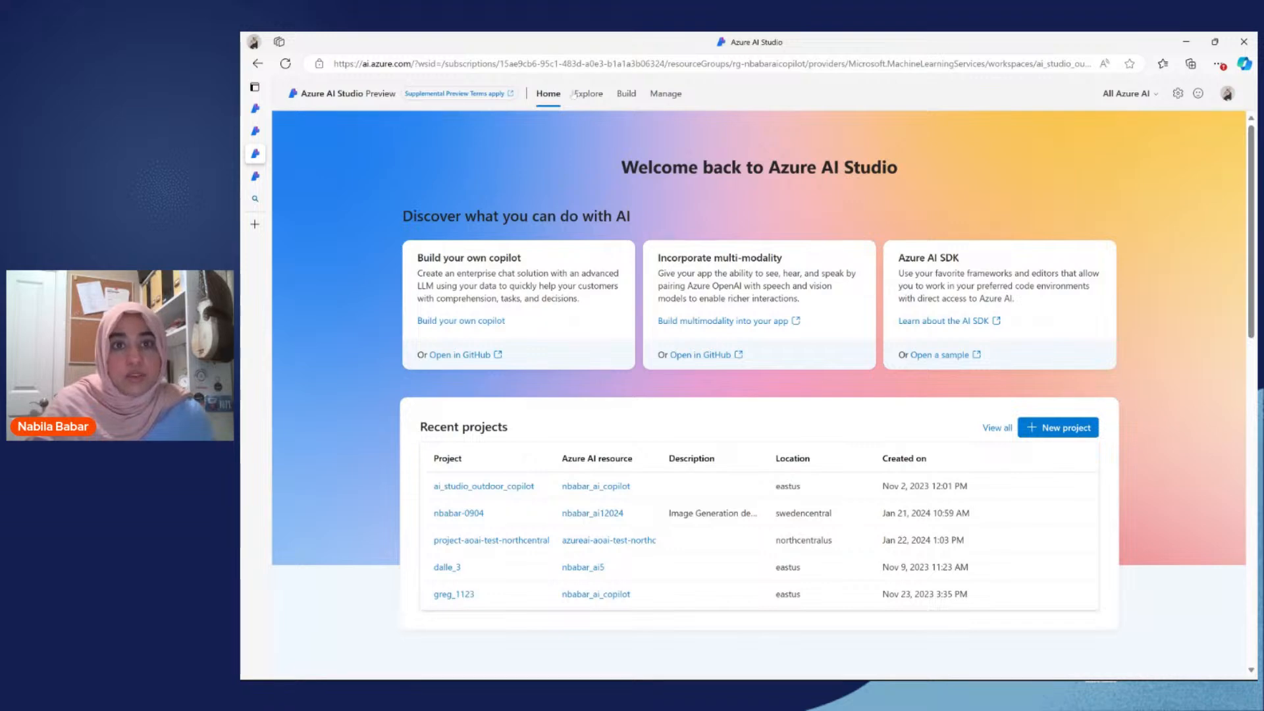
# Step: Open the model catalog in the Explore area and browse its collections, inference tasks and available models
pyautogui.click(585, 99)
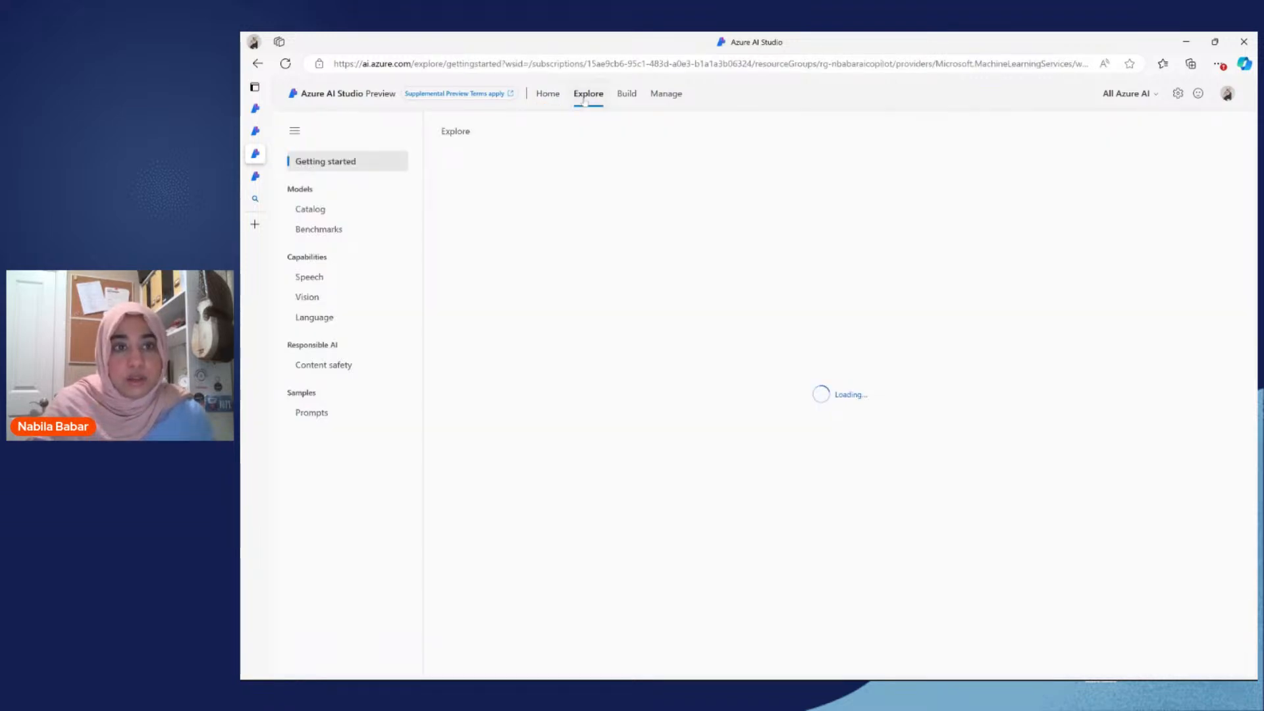
pyautogui.click(314, 210)
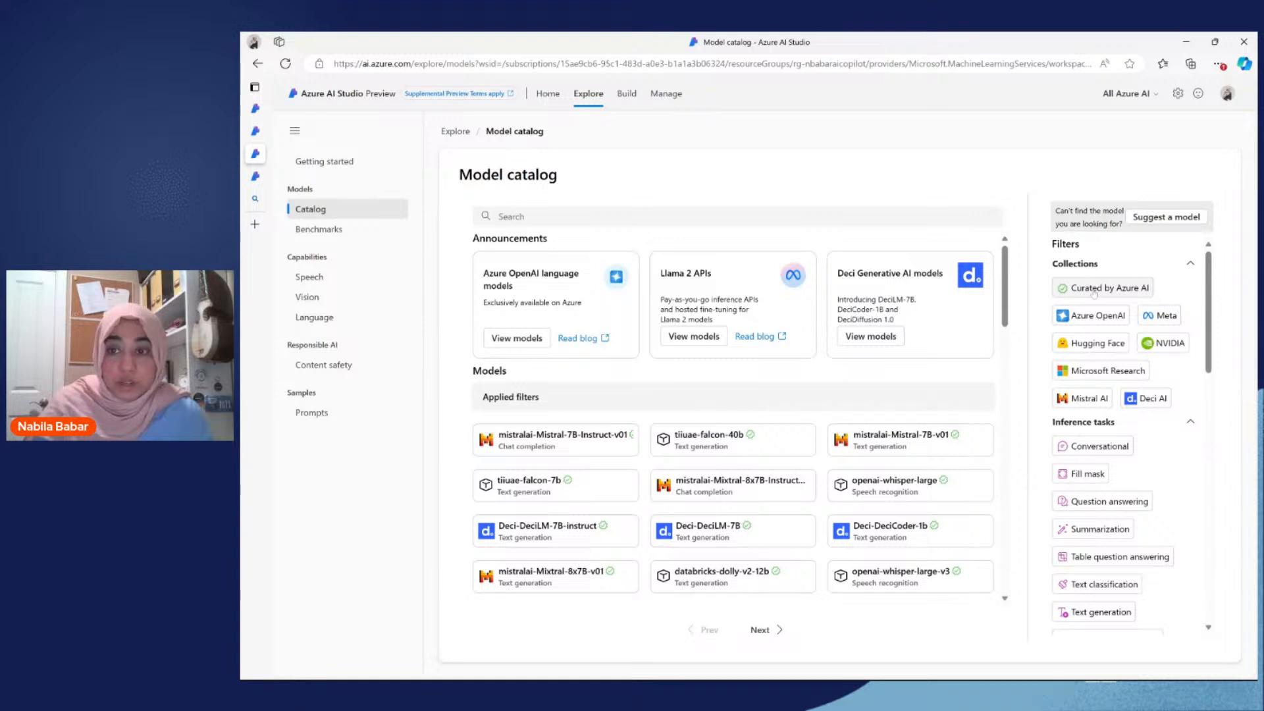
pyautogui.scroll(-1, 1096, 303)
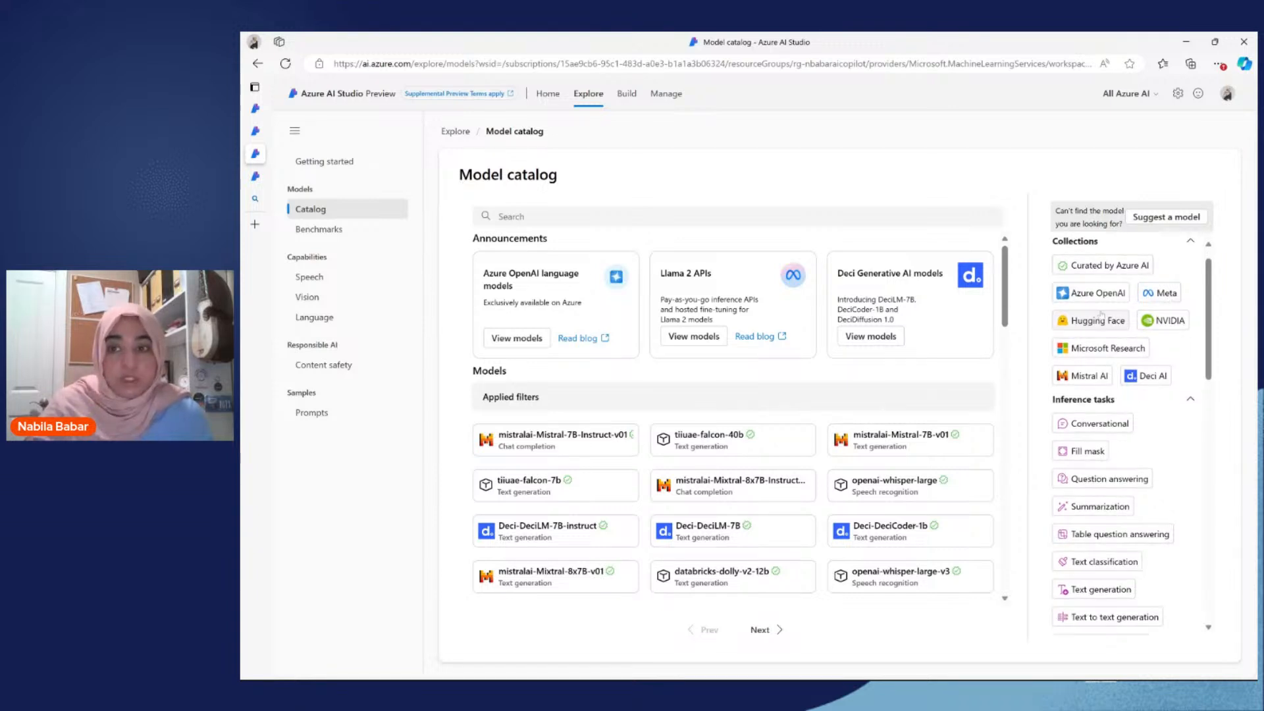
pyautogui.scroll(-1, 1090, 386)
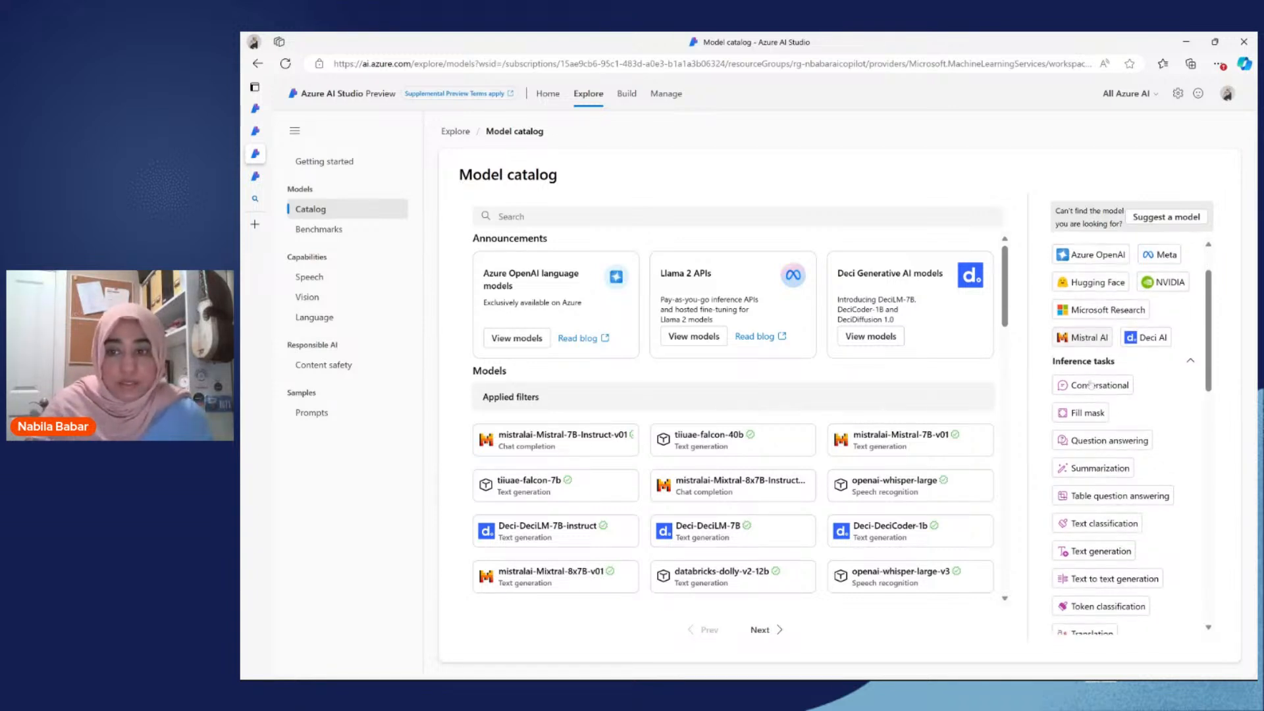
pyautogui.scroll(-1, 1090, 385)
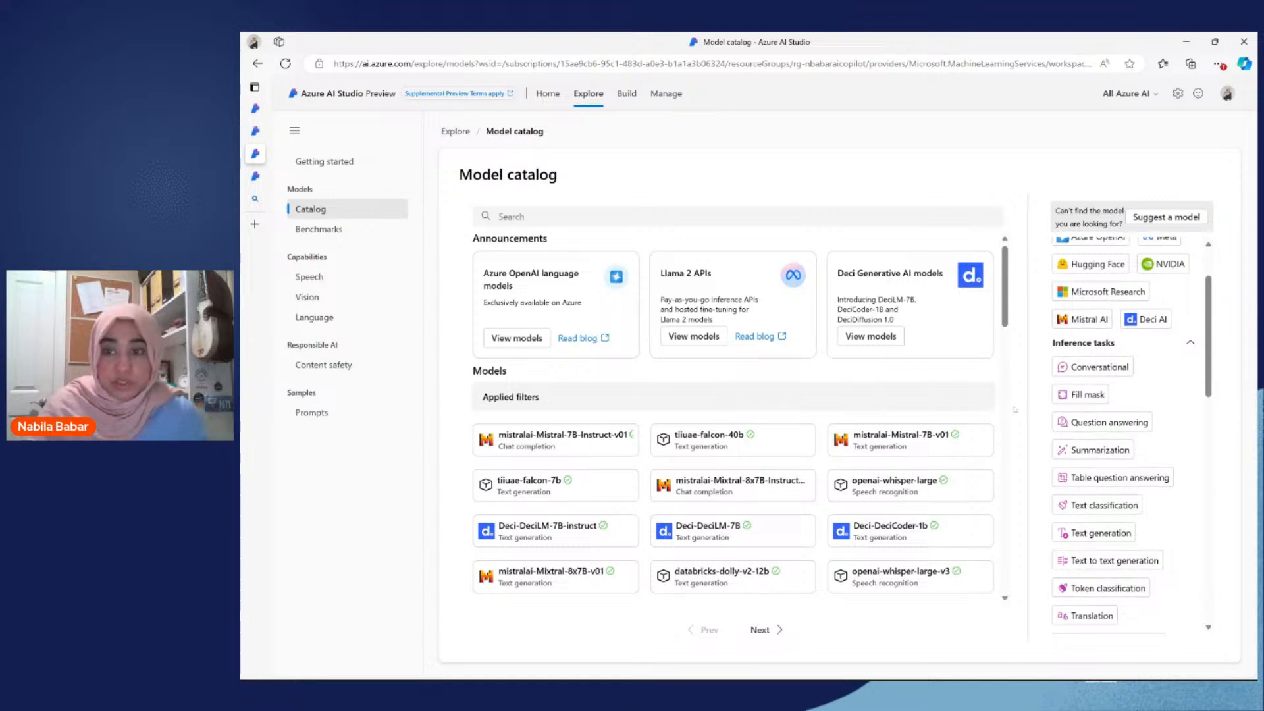
pyautogui.scroll(-3, 808, 525)
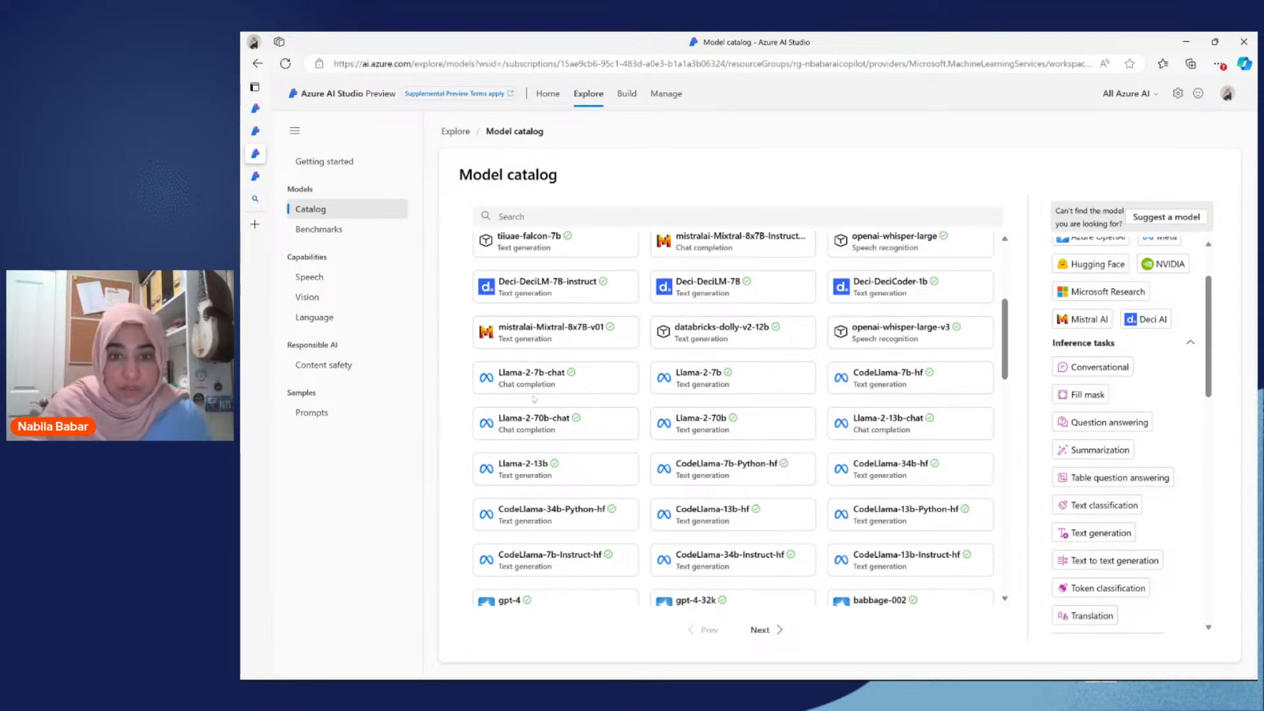
# Step: Open the Llama-2-7b model's details and check its deployment options, pay-as-you-go and real-time endpoint
pyautogui.click(756, 381)
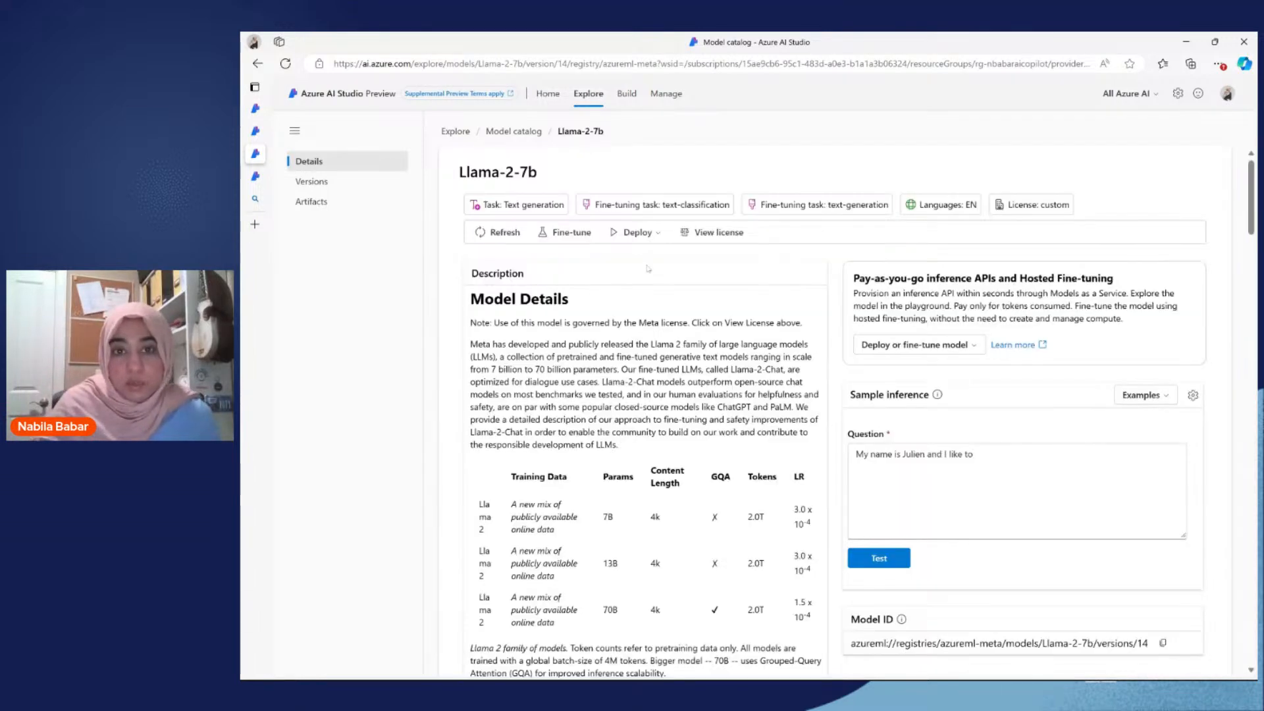
pyautogui.click(654, 241)
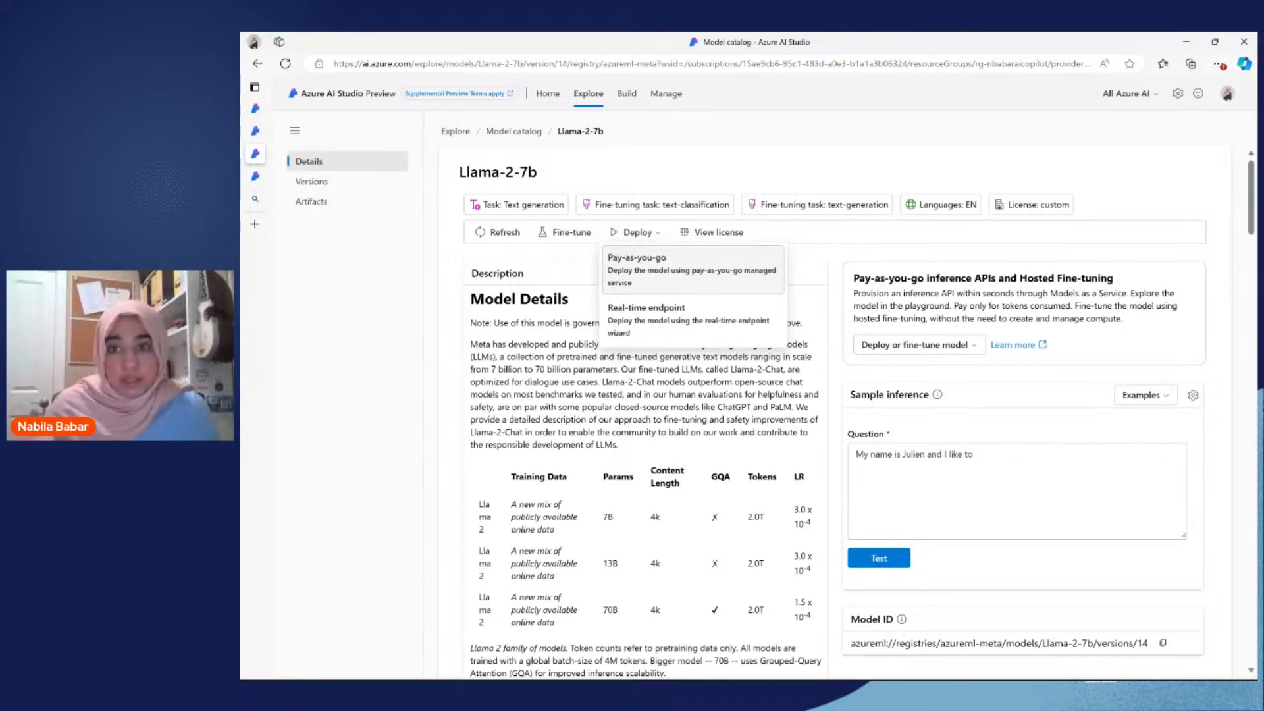
pyautogui.click(657, 287)
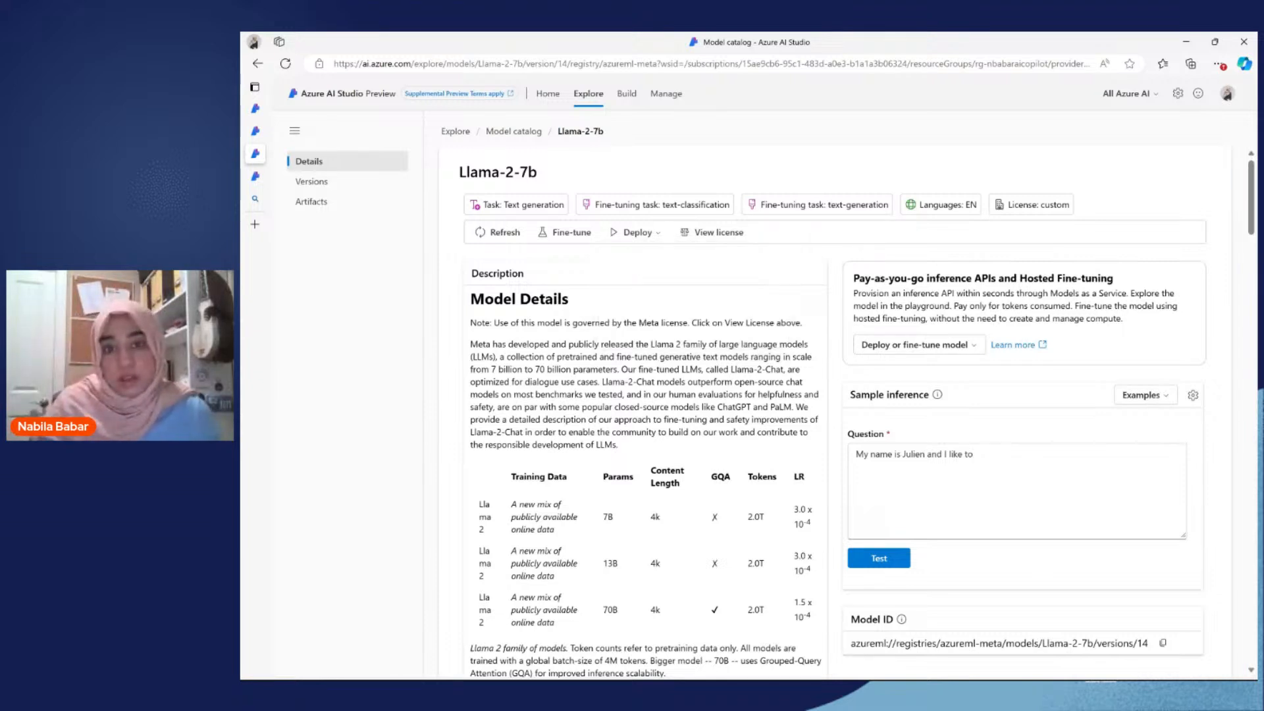
pyautogui.click(633, 233)
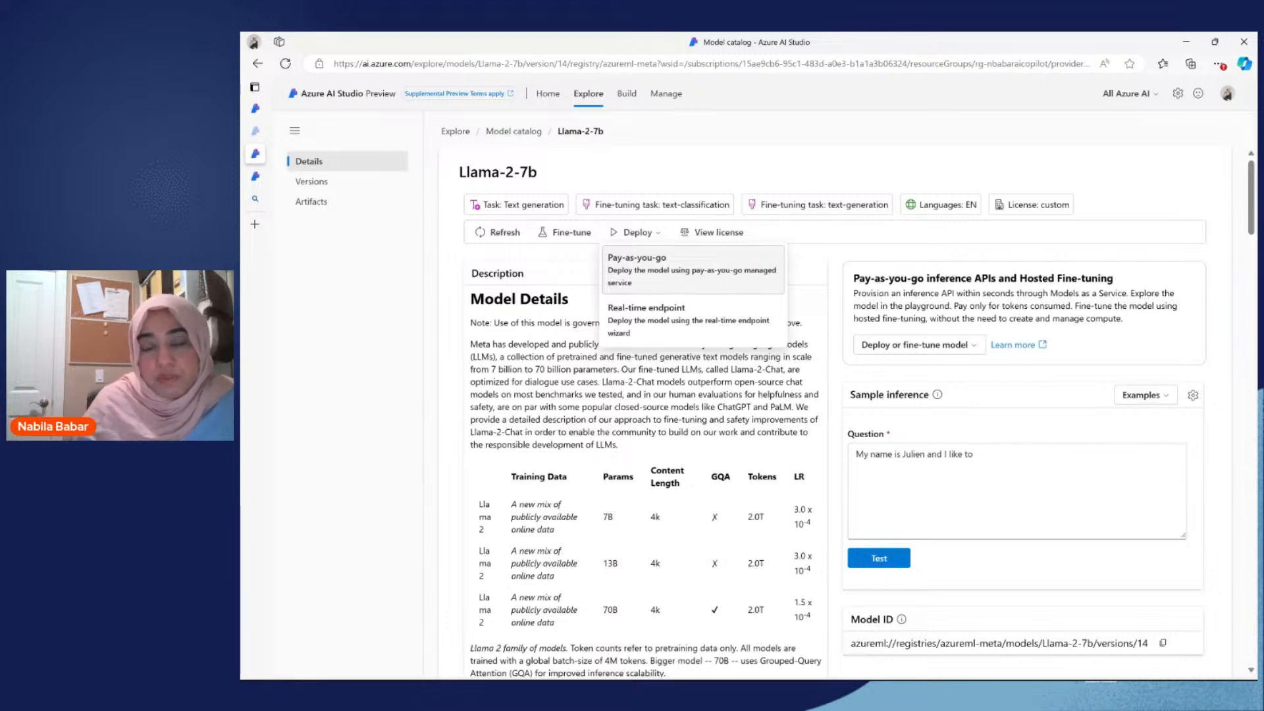
pyautogui.click(641, 237)
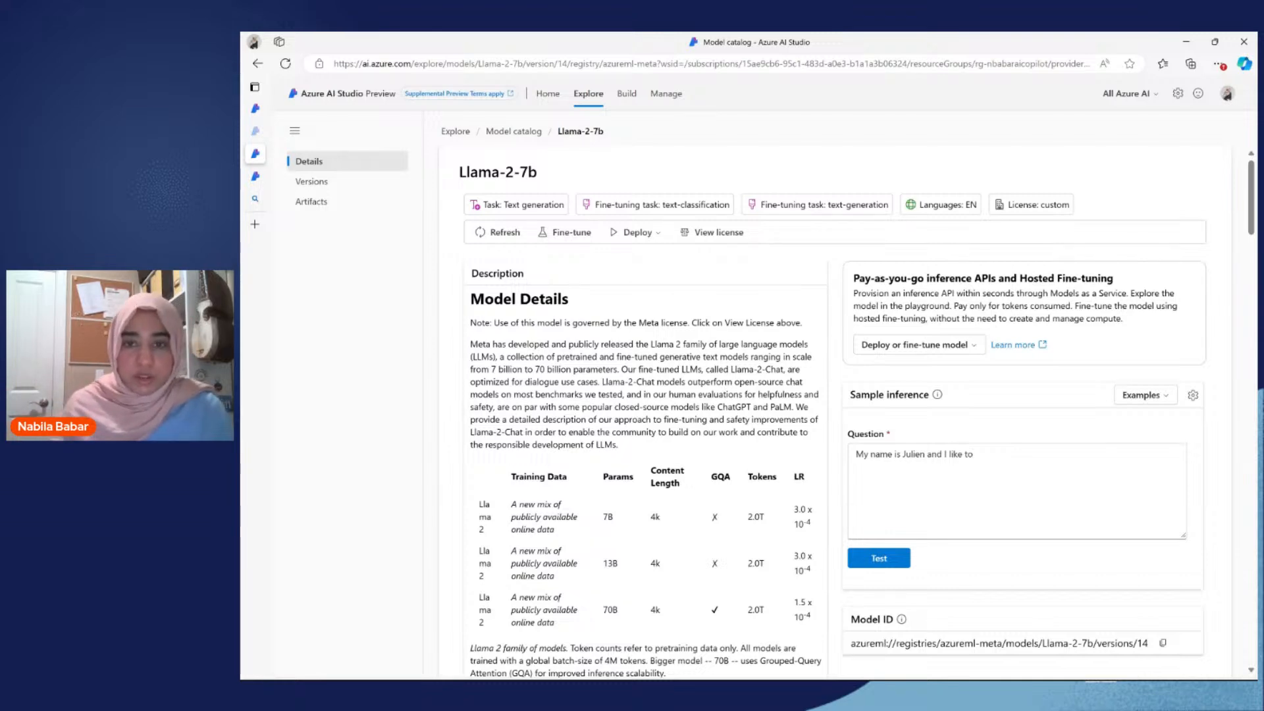
# Step: Read through the Llama-2-7b model description, its training data table and model information, and return to the beginning of the page
pyautogui.scroll(-2, 832, 411)
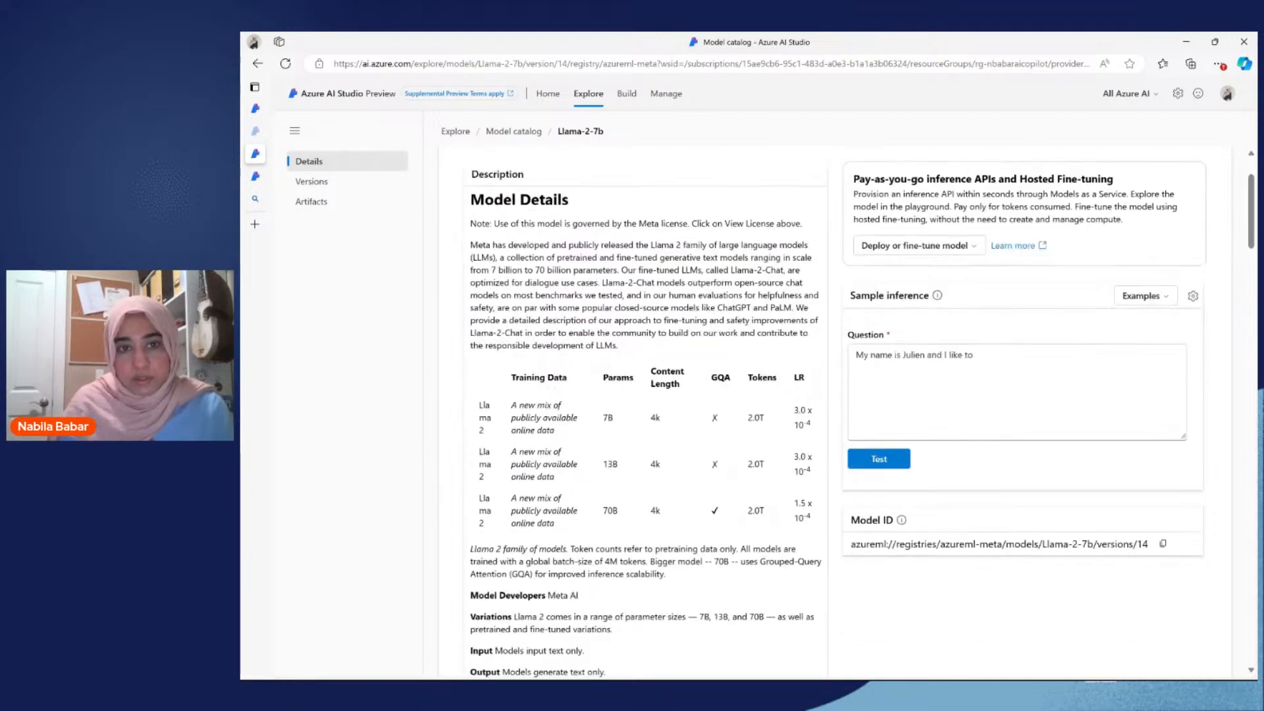
pyautogui.scroll(2, 545, 264)
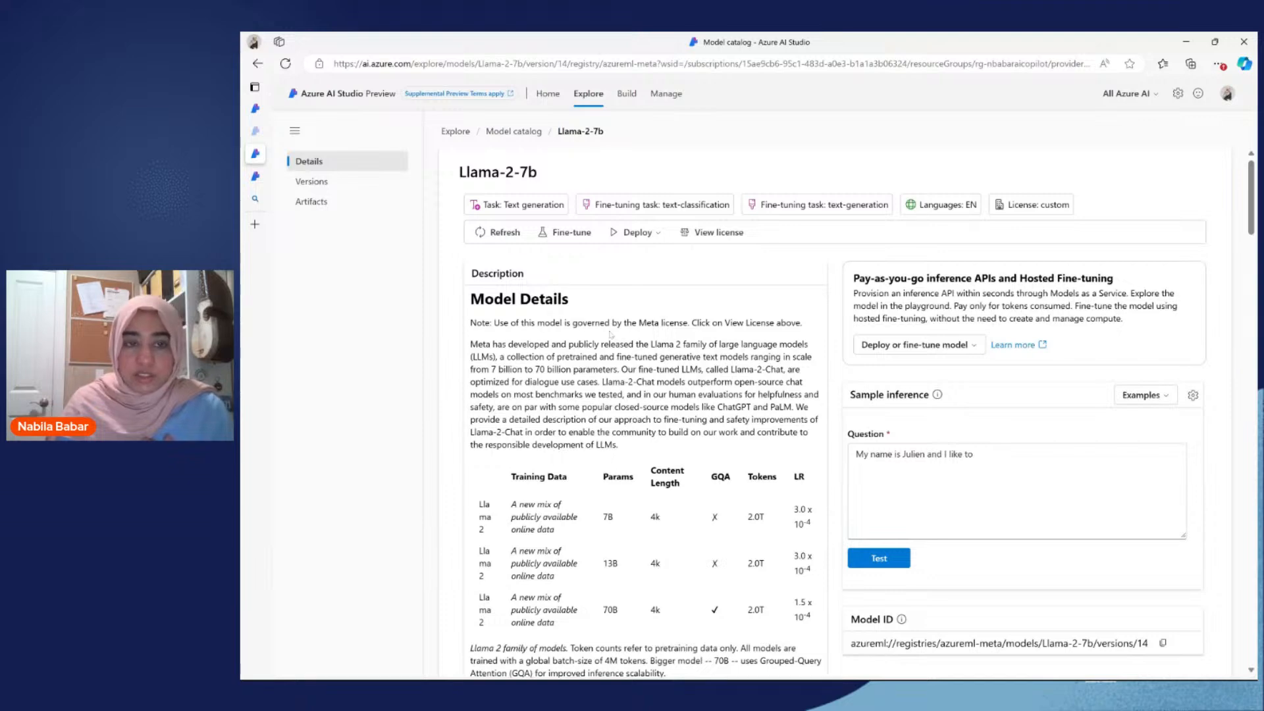
pyautogui.scroll(-4, 629, 398)
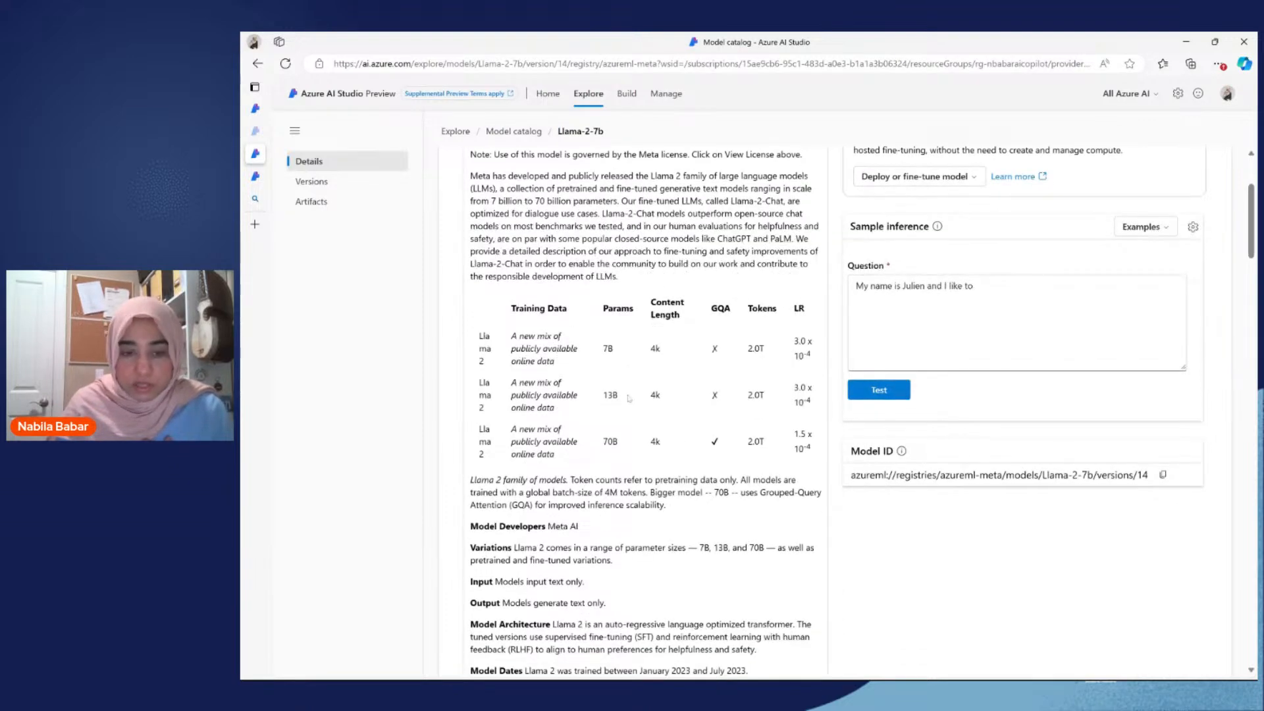
pyautogui.scroll(-7, 629, 398)
pyautogui.scroll(7, 629, 397)
pyautogui.scroll(4, 628, 398)
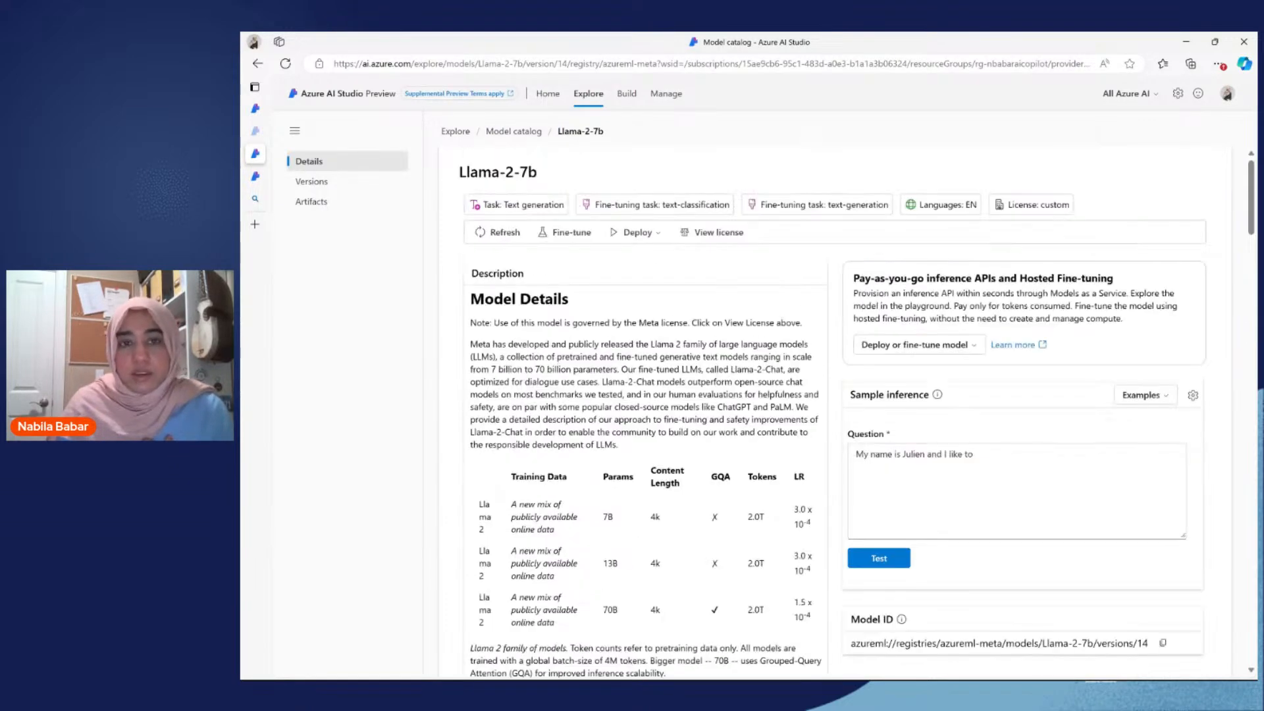
# Step: Return to the model catalog to browse its models, and revisit the studio's home and Explore getting-started pages
pyautogui.click(520, 132)
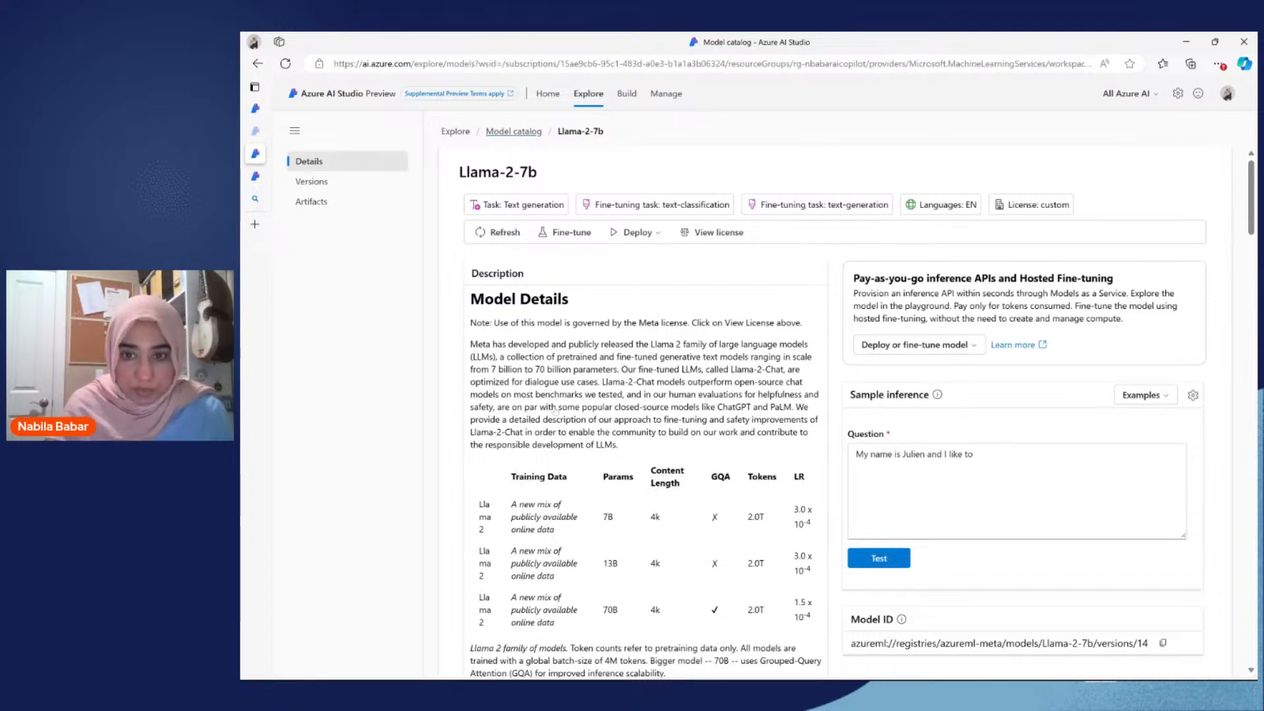
pyautogui.scroll(-3, 814, 512)
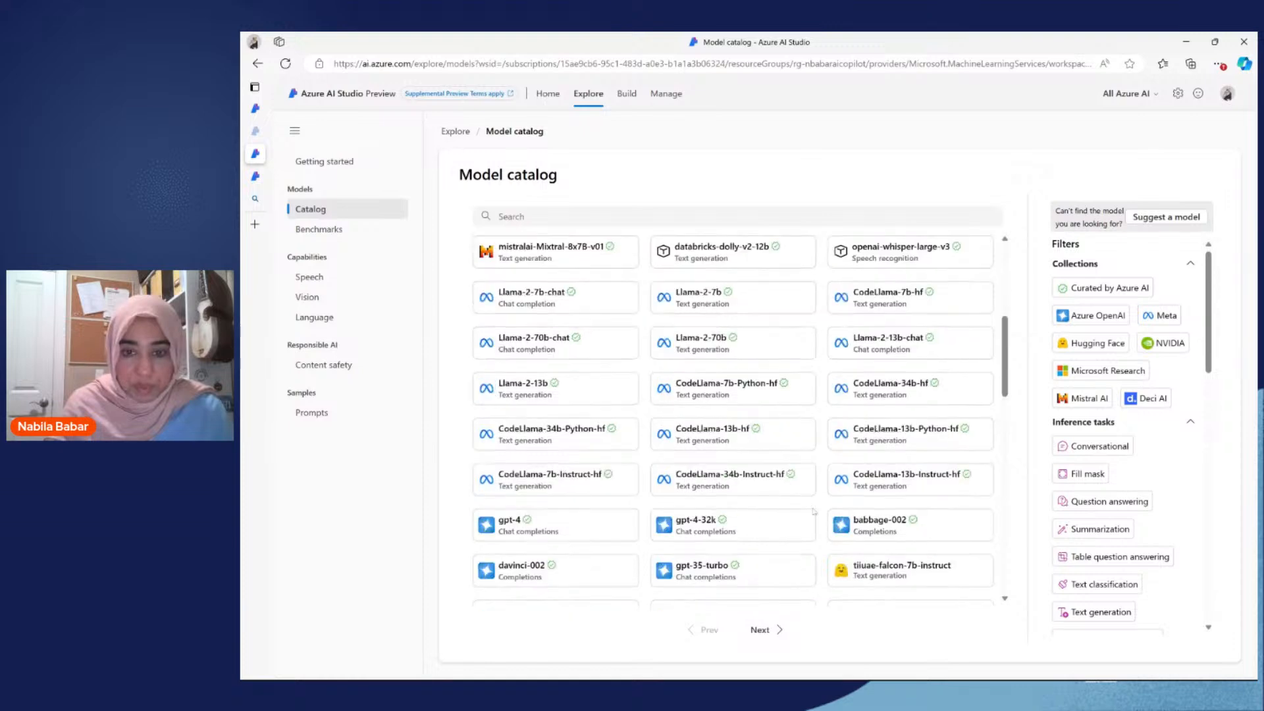
pyautogui.scroll(5, 814, 512)
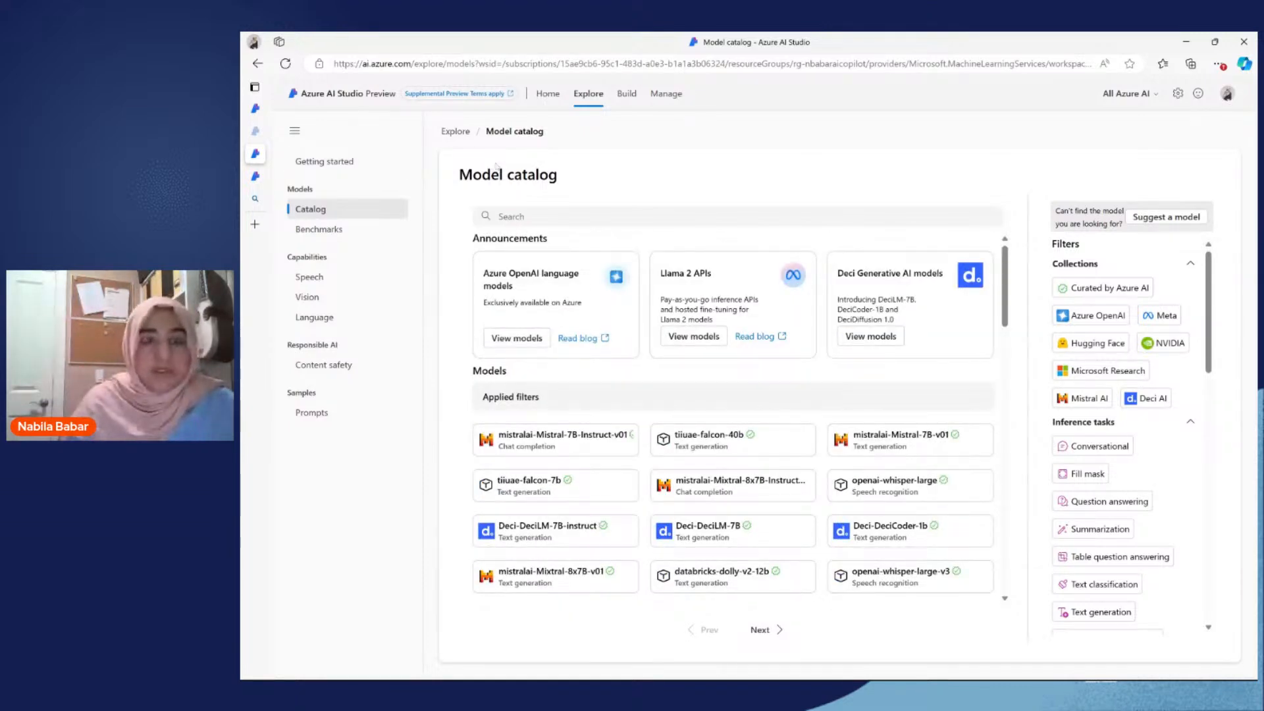
pyautogui.click(547, 94)
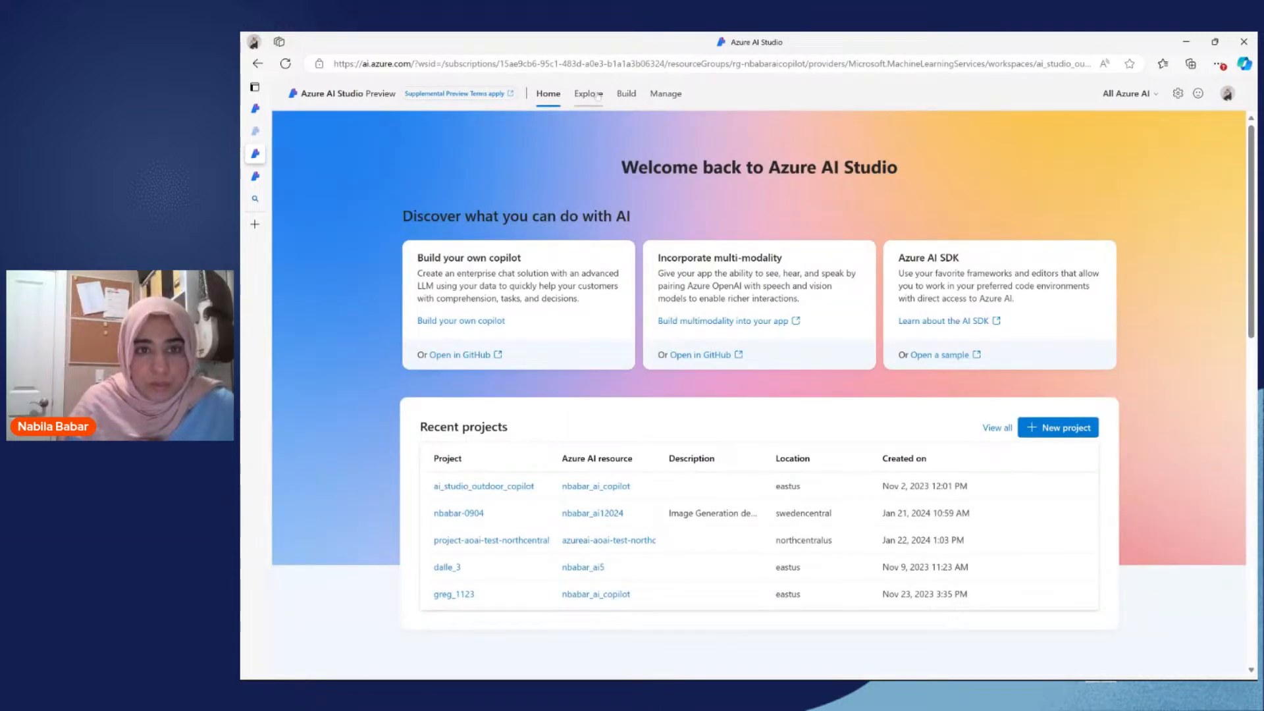
pyautogui.click(598, 96)
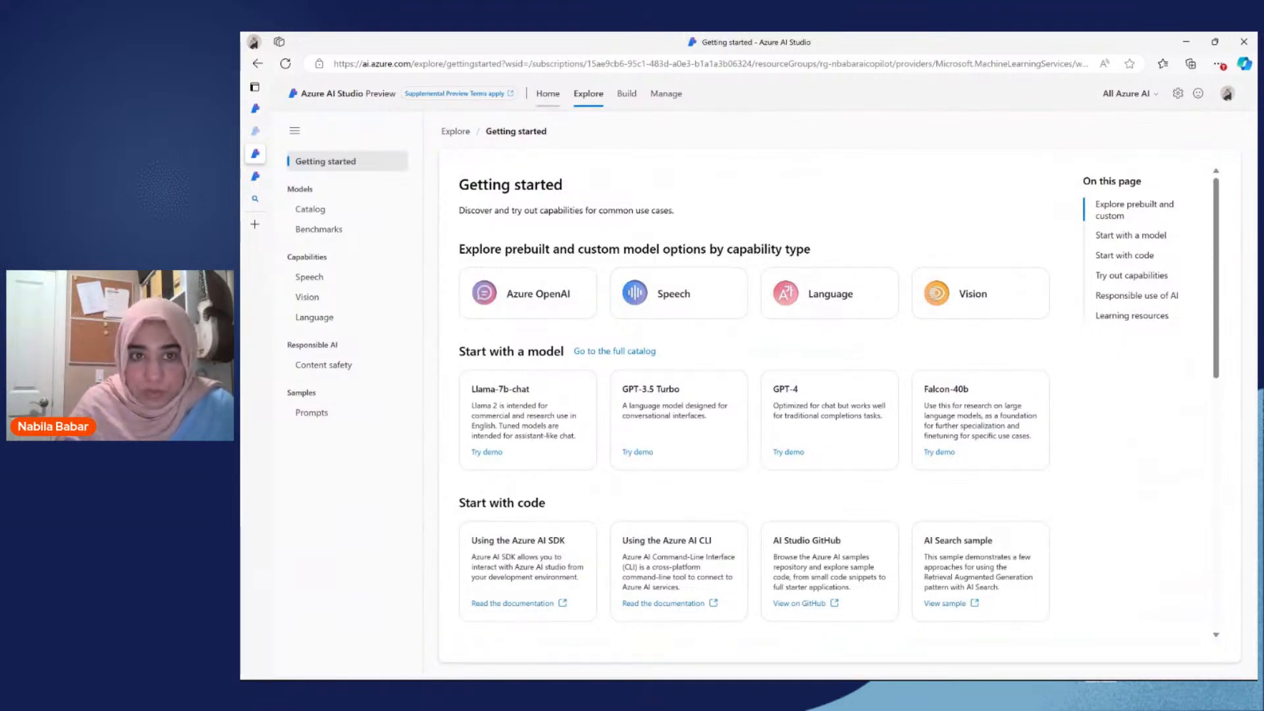
# Step: Show the AI_Studio_outdoor_copilot project's deployments, collapse the Azure OpenAI group, and expand the ai-studio-outdoor-copilot-ihkbj and ai-studio-outdoor-copilot-kuwfd endpoints
pyautogui.click(627, 95)
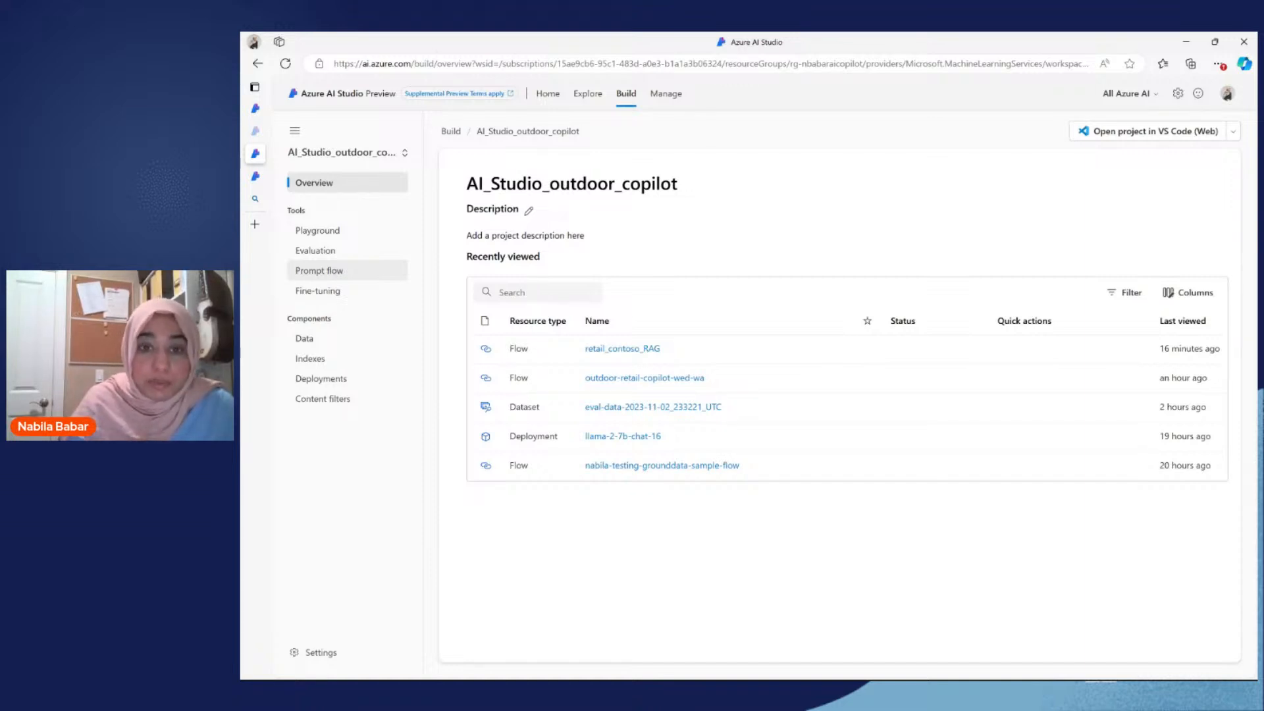
pyautogui.click(331, 381)
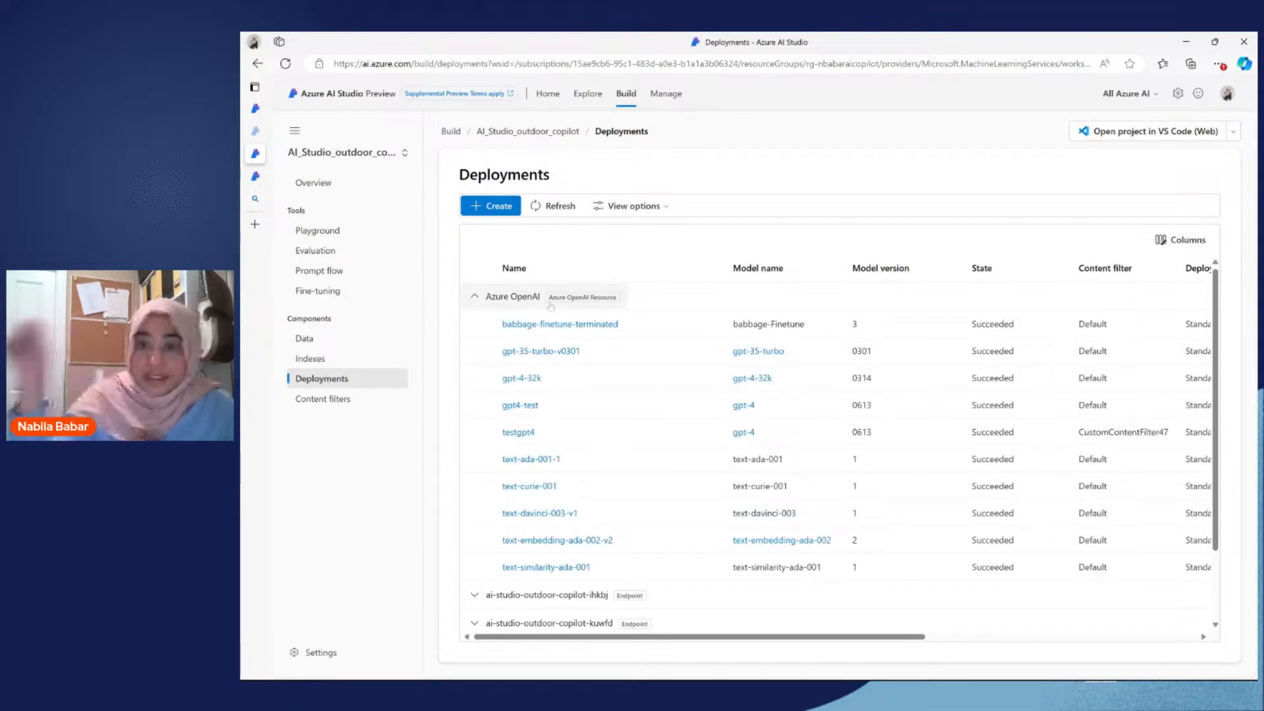
pyautogui.click(475, 297)
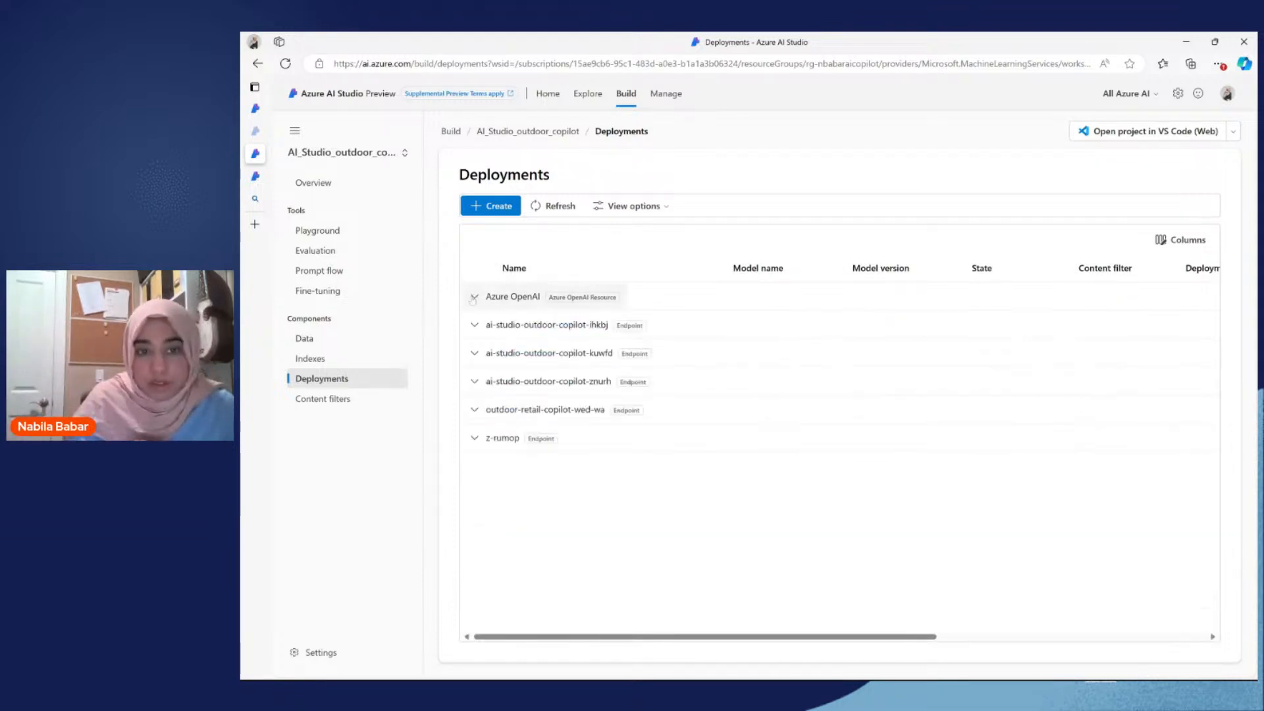
pyautogui.click(474, 325)
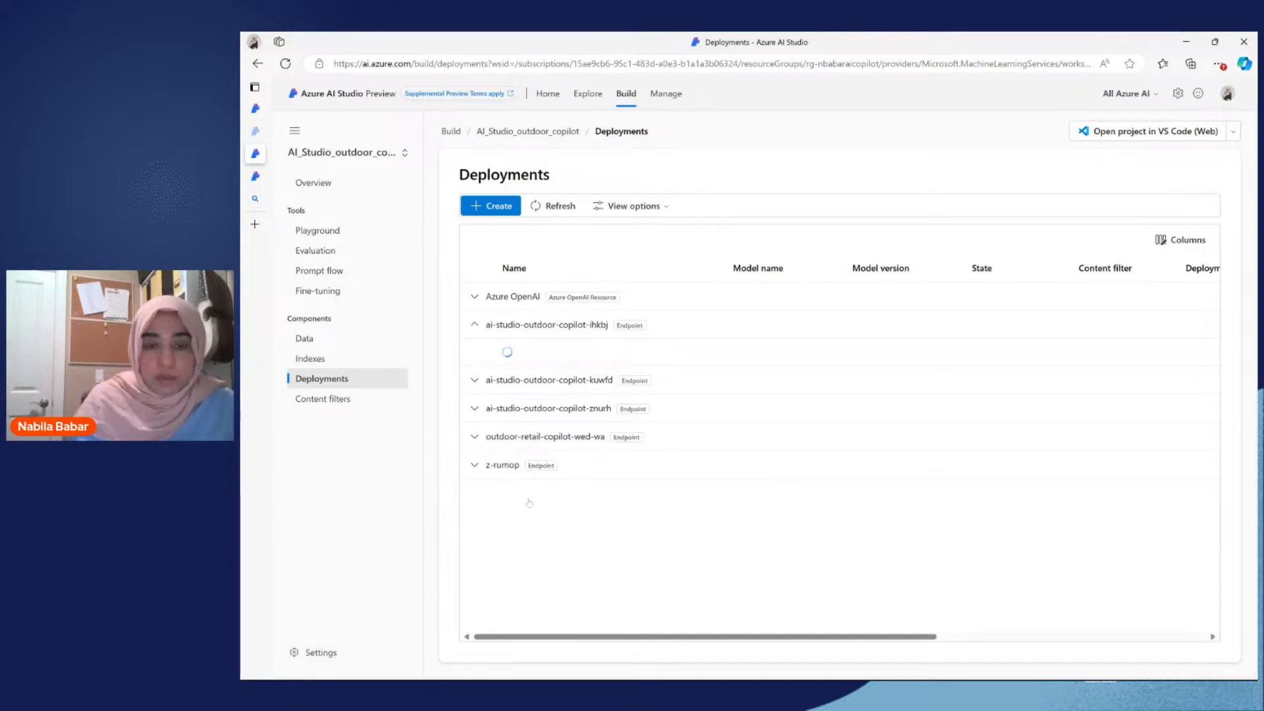
pyautogui.click(495, 376)
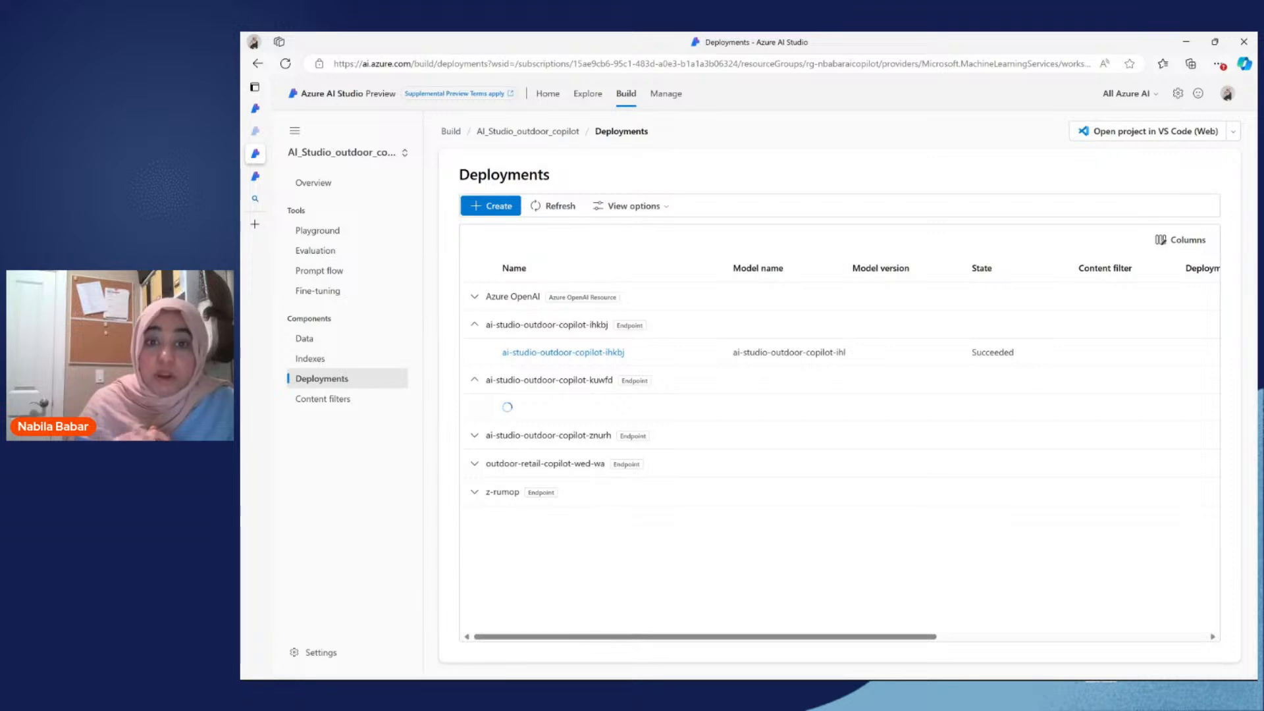
# Step: Open the ai-studio-outdoor-copilot-ihkbj deployment, examine its consumption info and JavaScript sample code, and return to its details
pyautogui.click(561, 353)
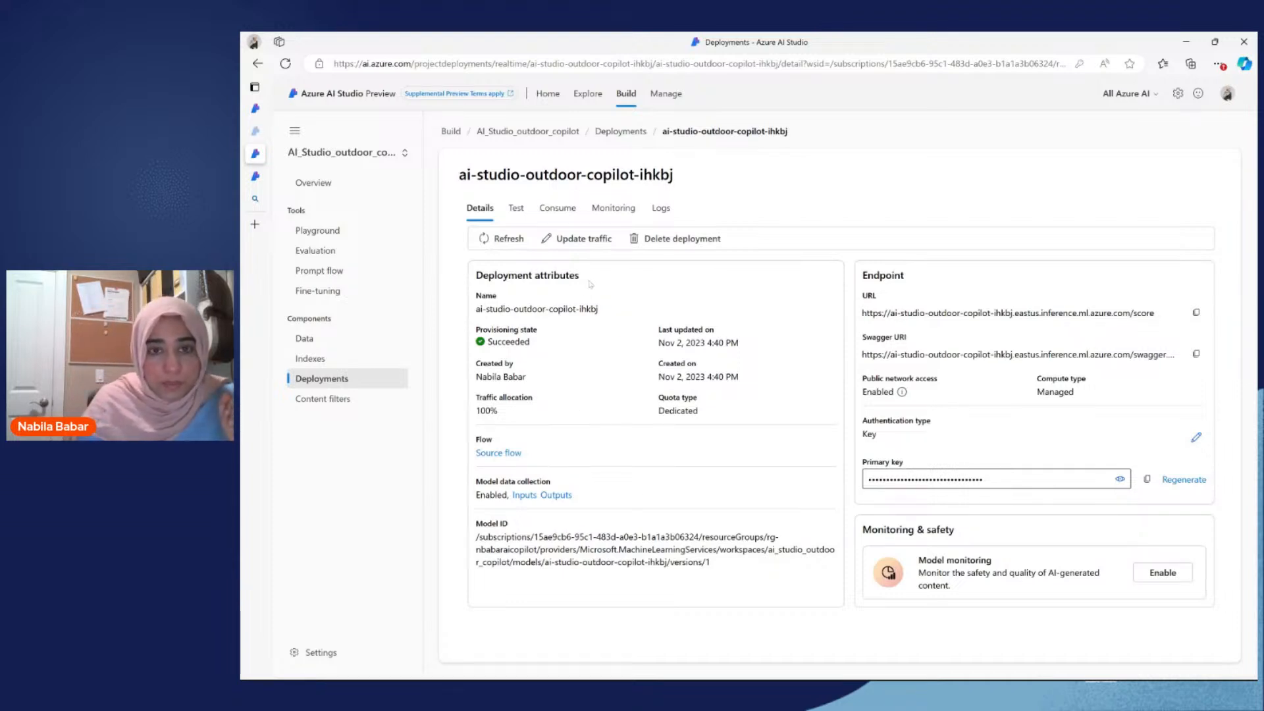
pyautogui.click(565, 206)
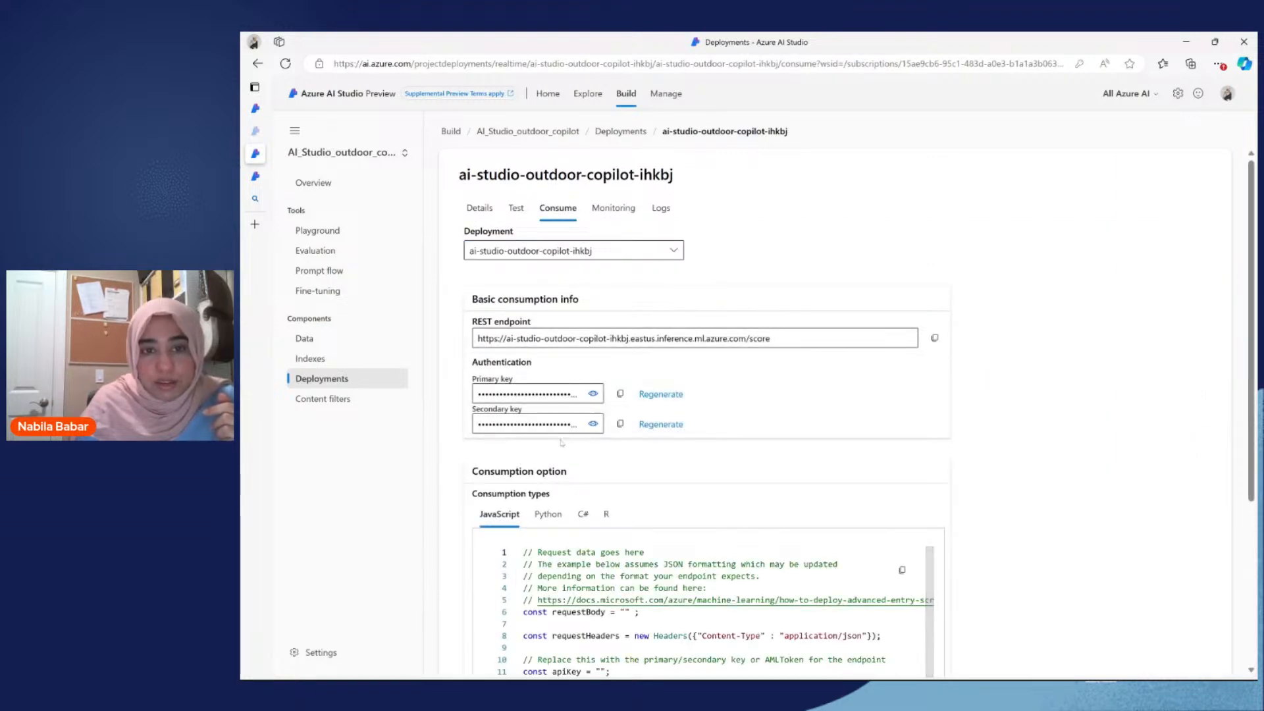
pyautogui.scroll(-1, 562, 442)
pyautogui.scroll(1, 567, 327)
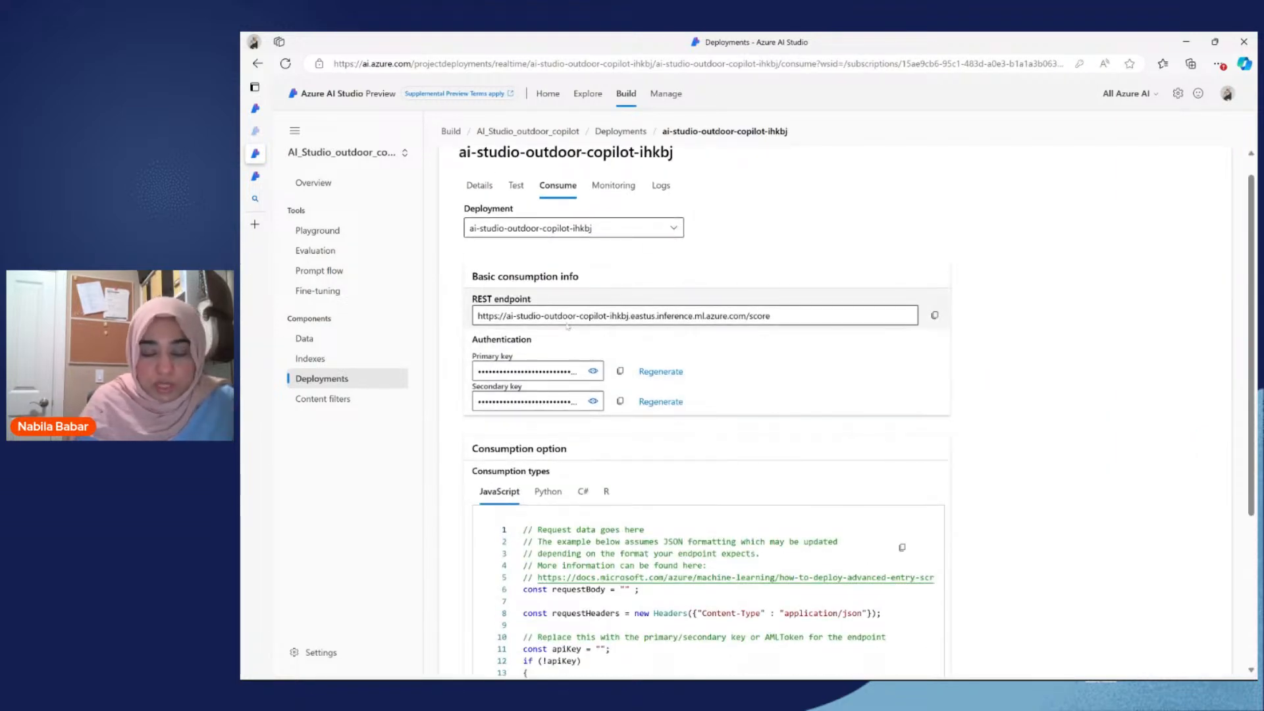
pyautogui.scroll(-1, 567, 325)
pyautogui.scroll(1, 610, 203)
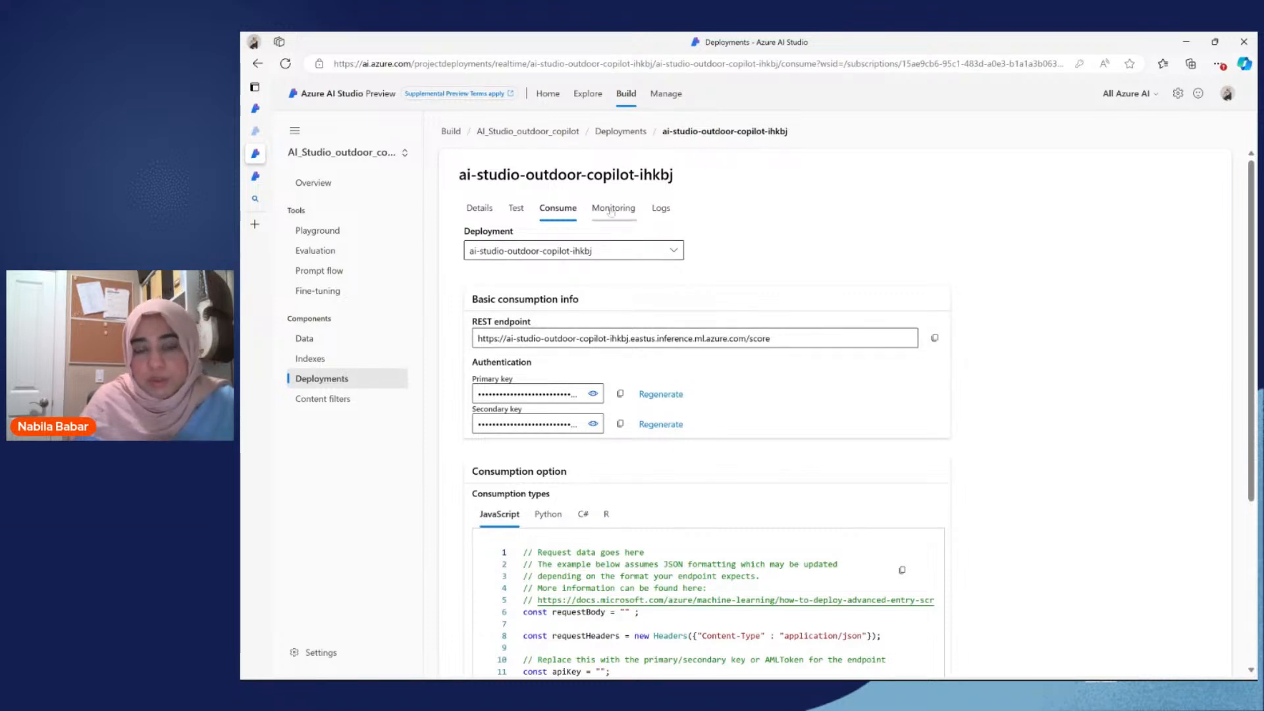
pyautogui.scroll(-3, 565, 322)
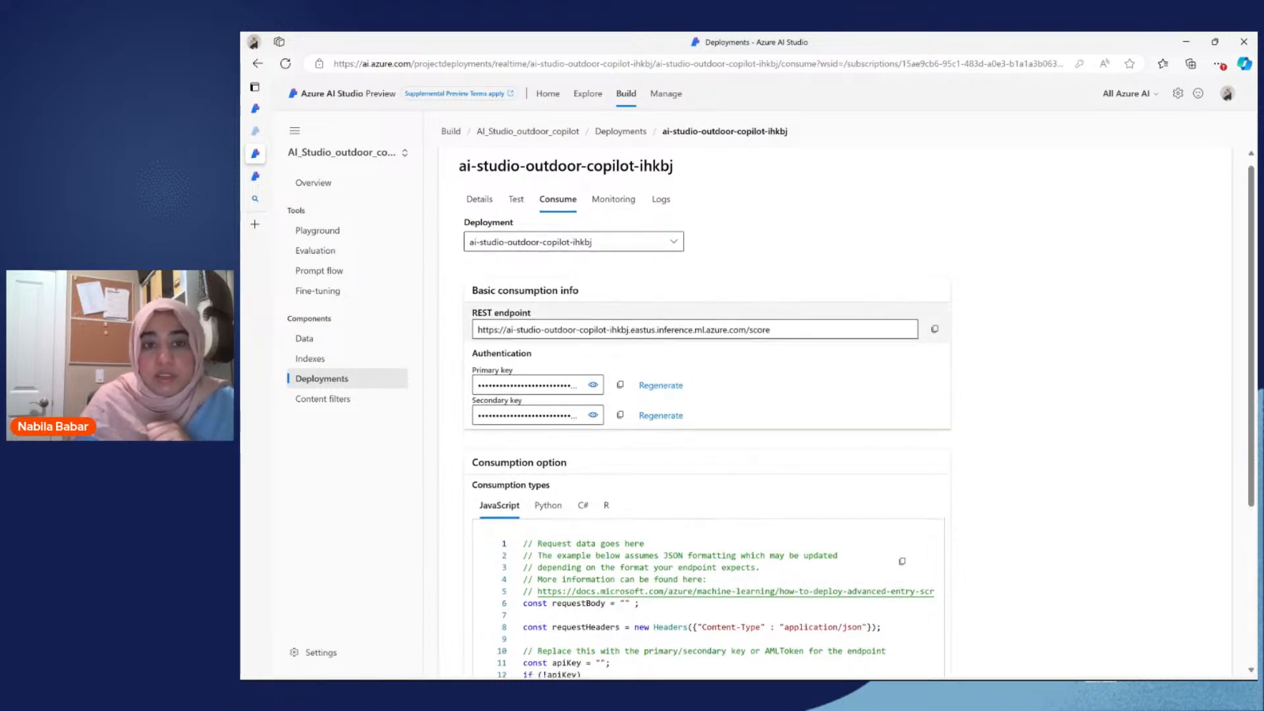
pyautogui.scroll(-4, 565, 322)
pyautogui.scroll(4, 565, 323)
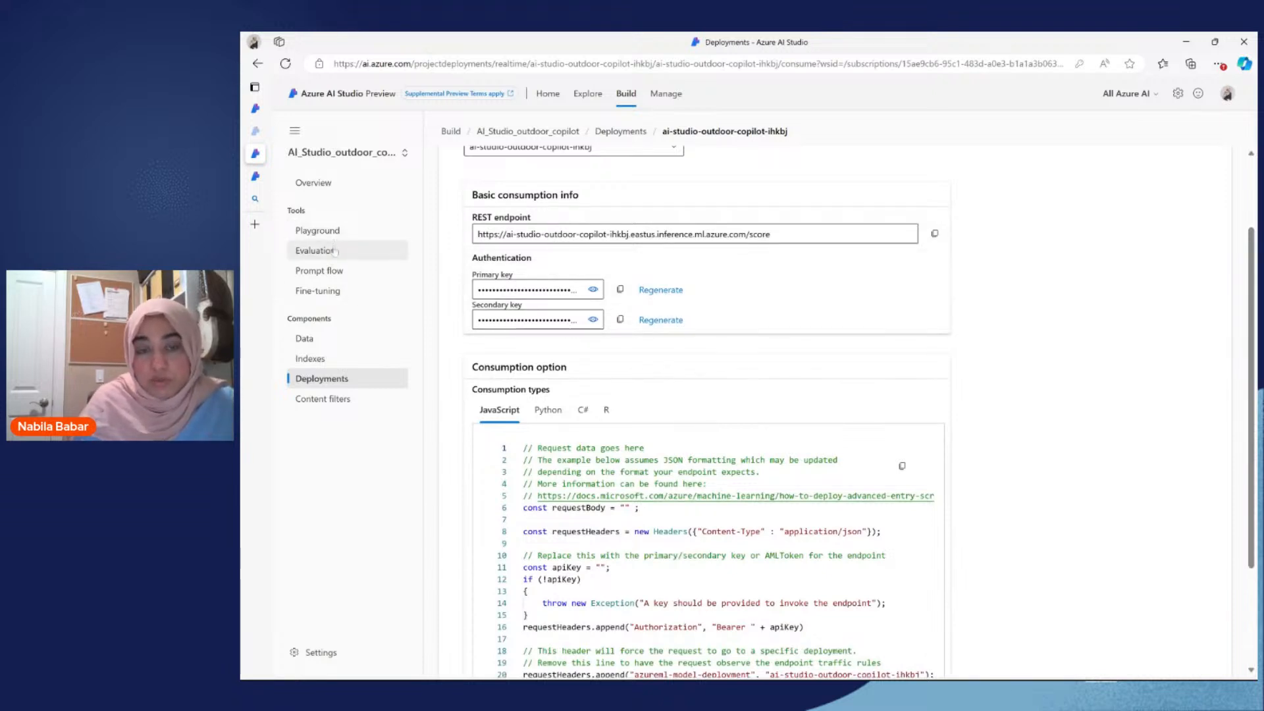
pyautogui.scroll(3, 680, 208)
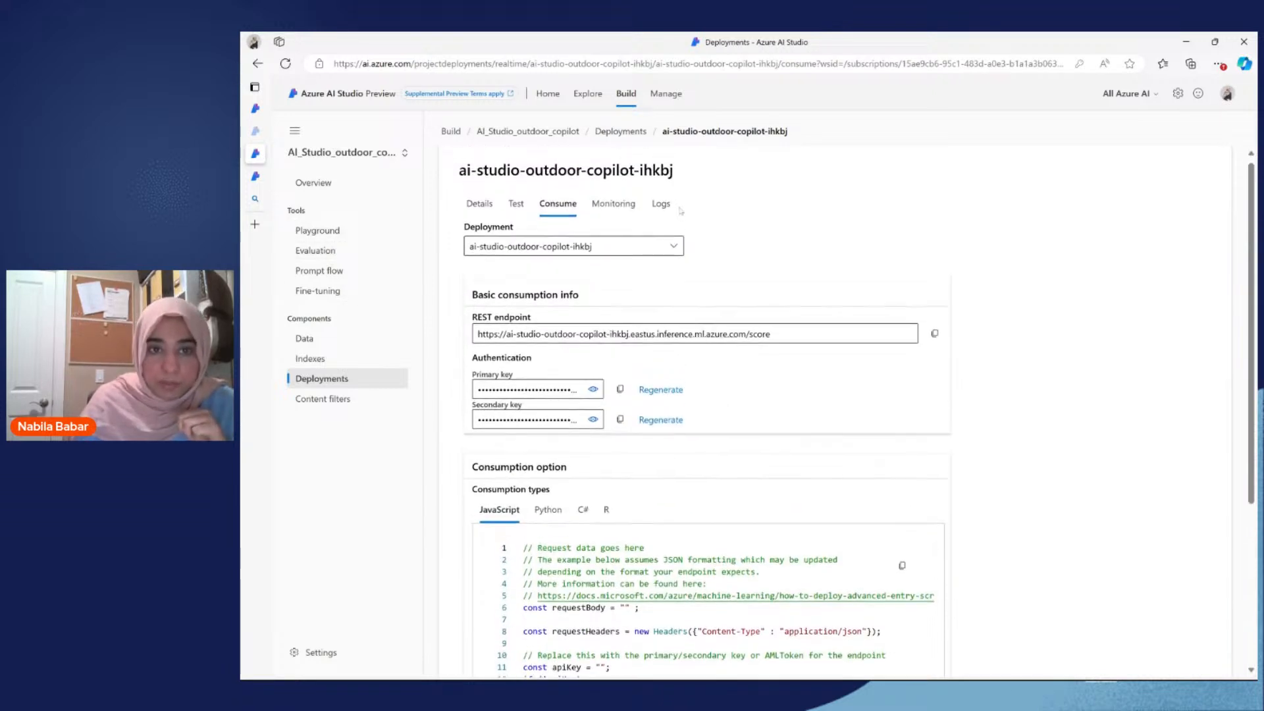
pyautogui.click(476, 206)
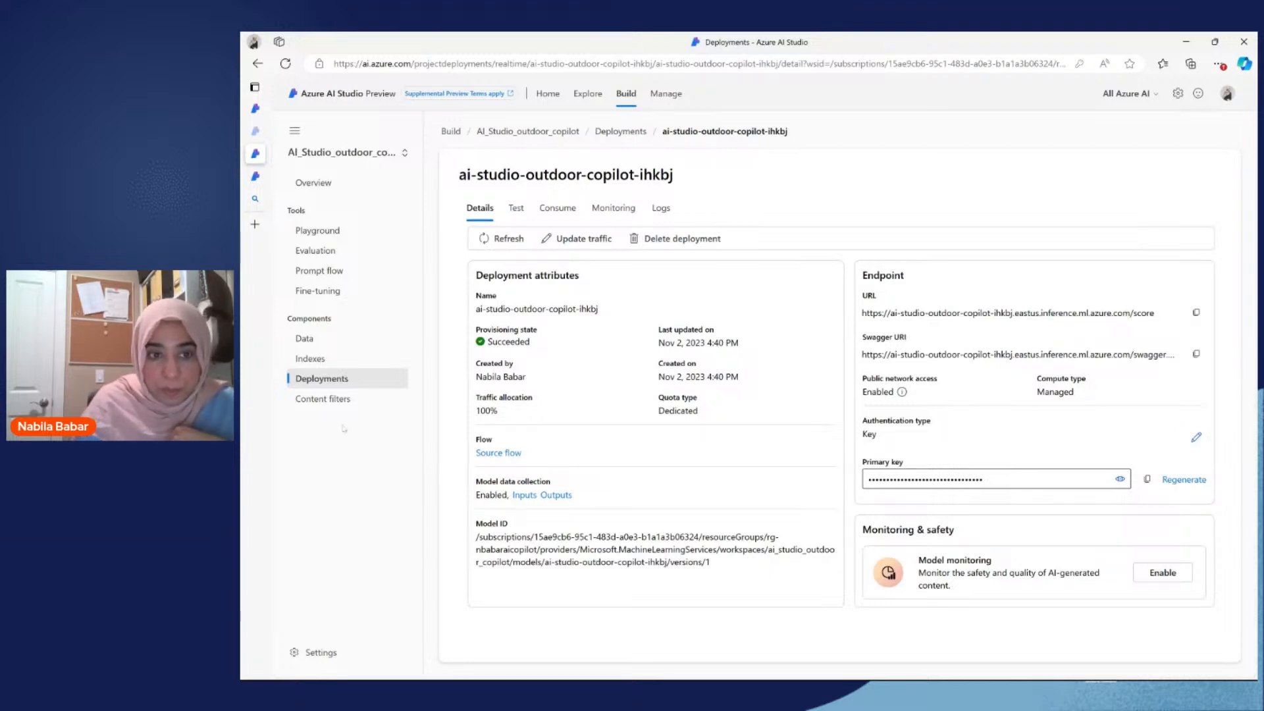
# Step: Review the input and output threshold settings for a new content filter, cancel its creation, and return to the project's deployments
pyautogui.click(332, 399)
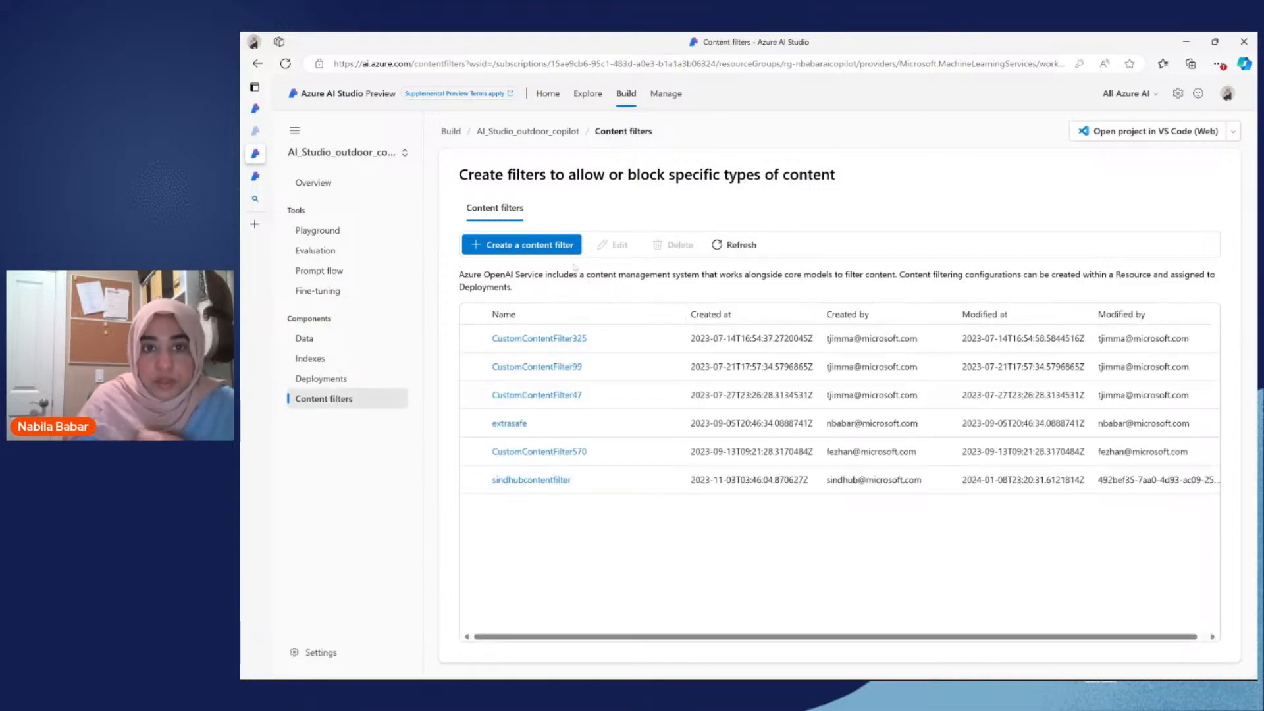
pyautogui.click(543, 246)
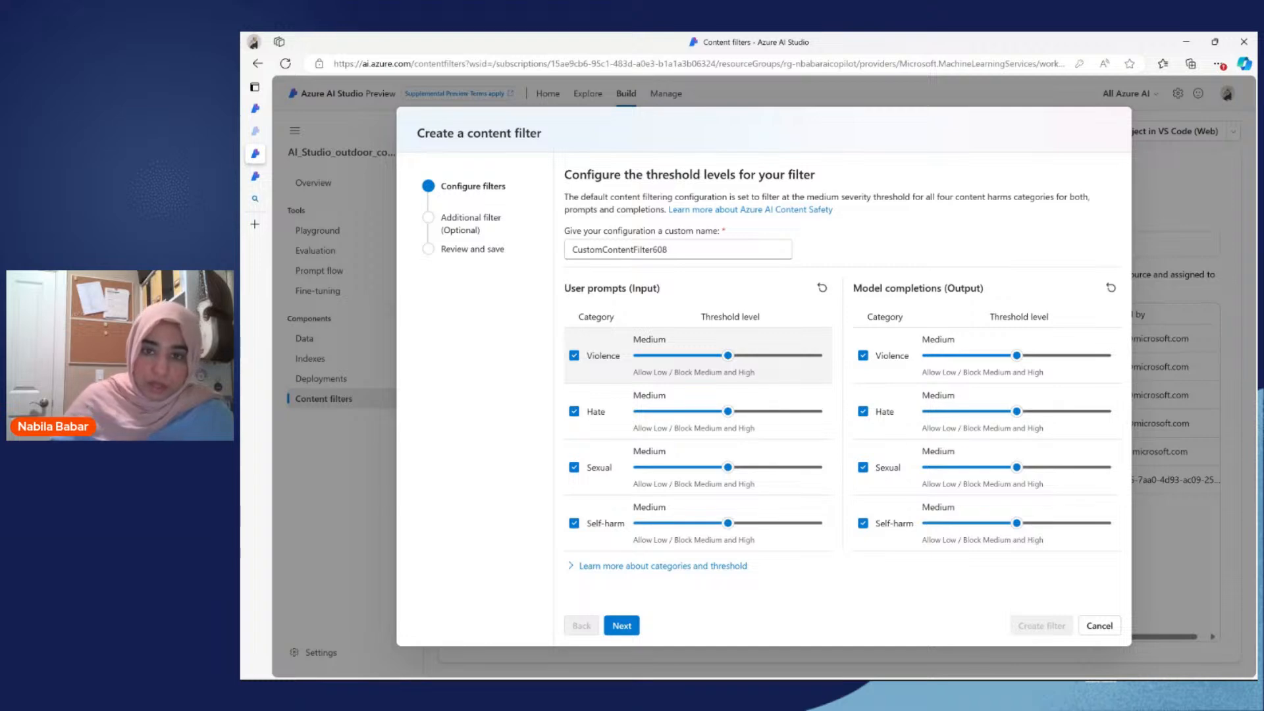
pyautogui.moveTo(581, 288); pyautogui.dragTo(696, 287)
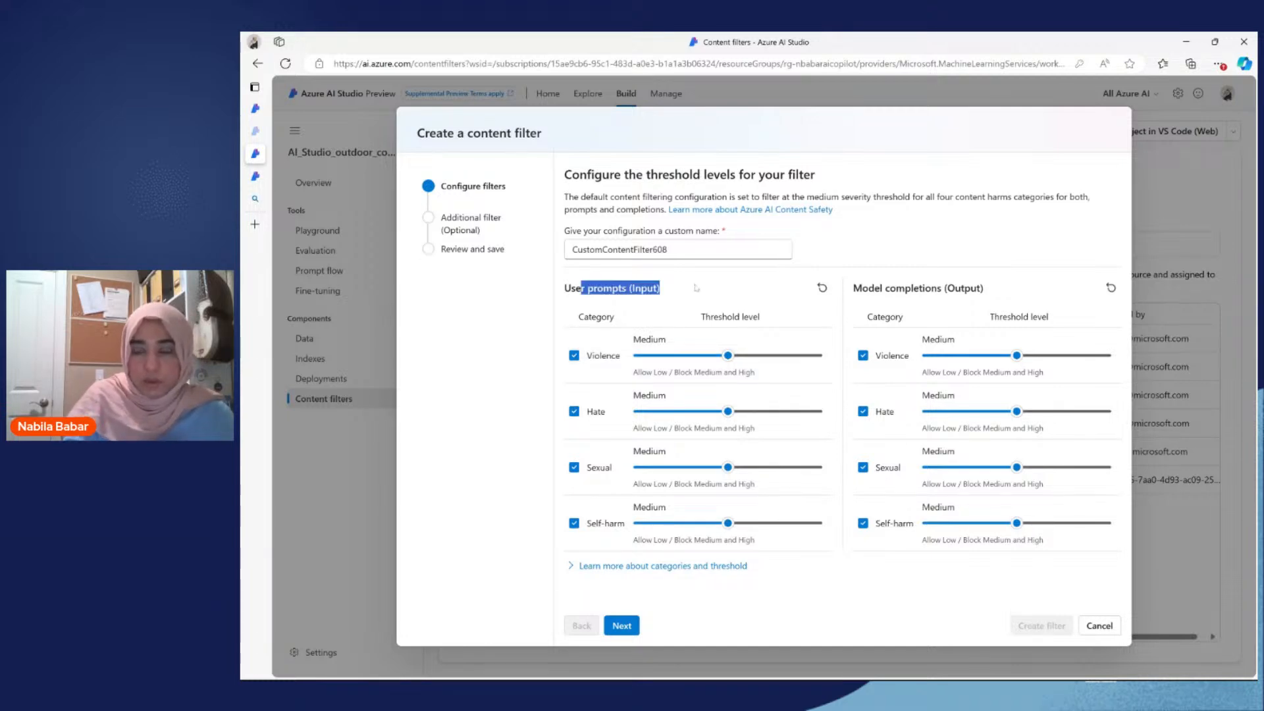
pyautogui.click(698, 289)
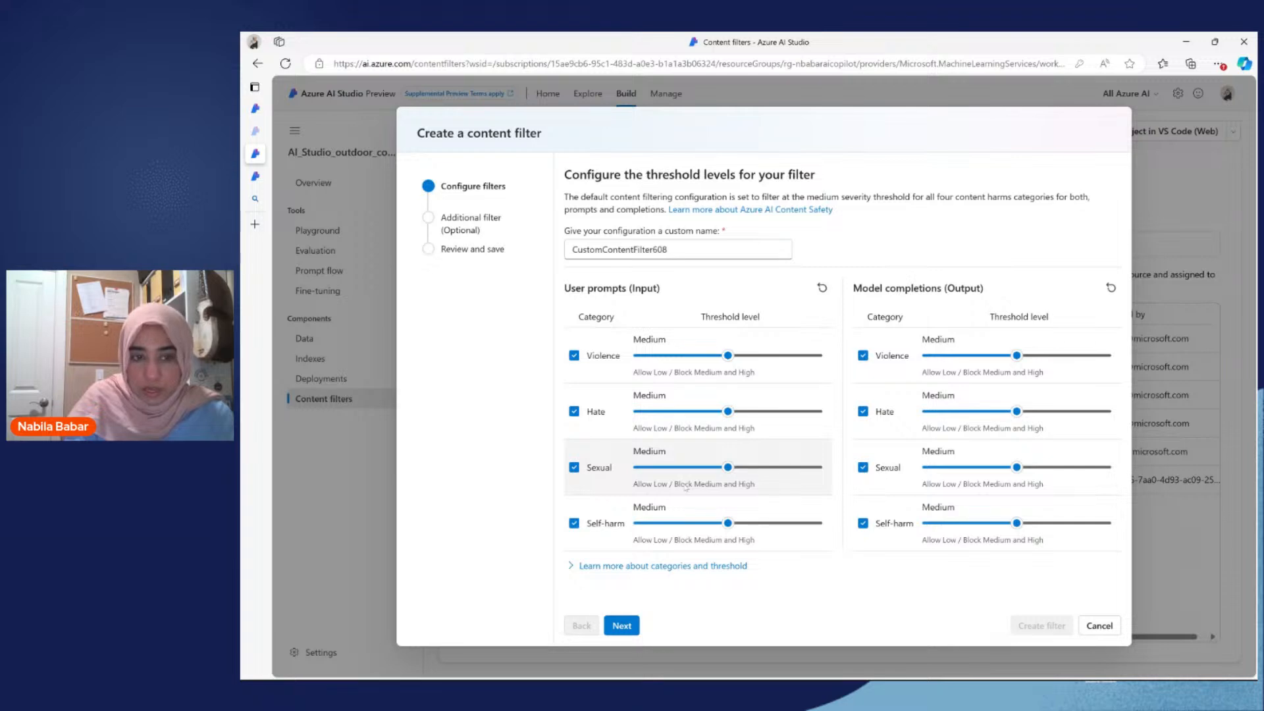
pyautogui.click(1099, 626)
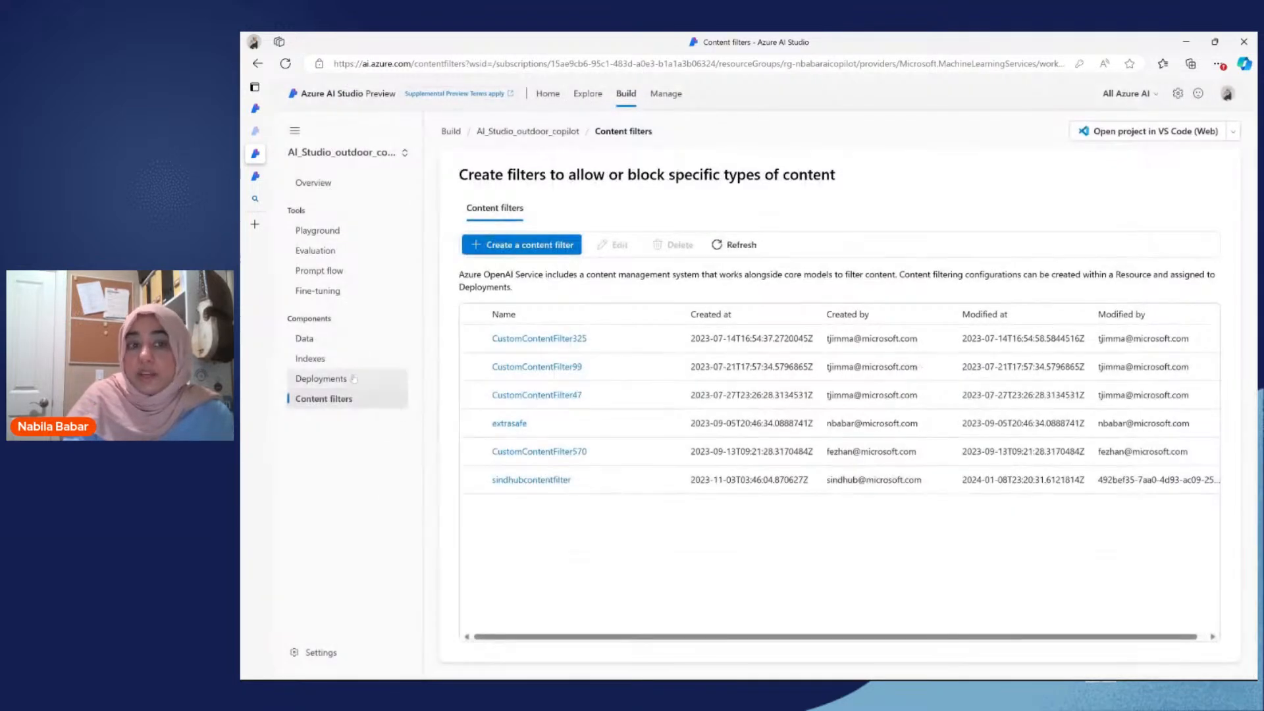
pyautogui.click(353, 379)
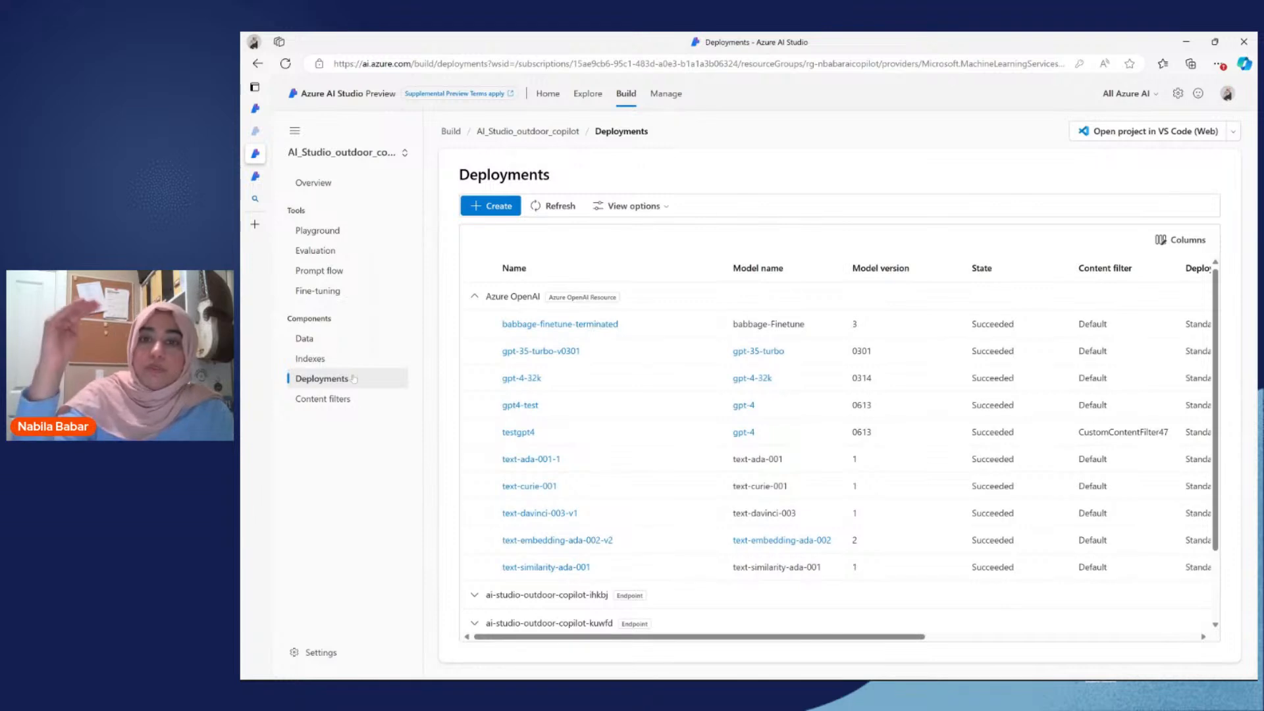